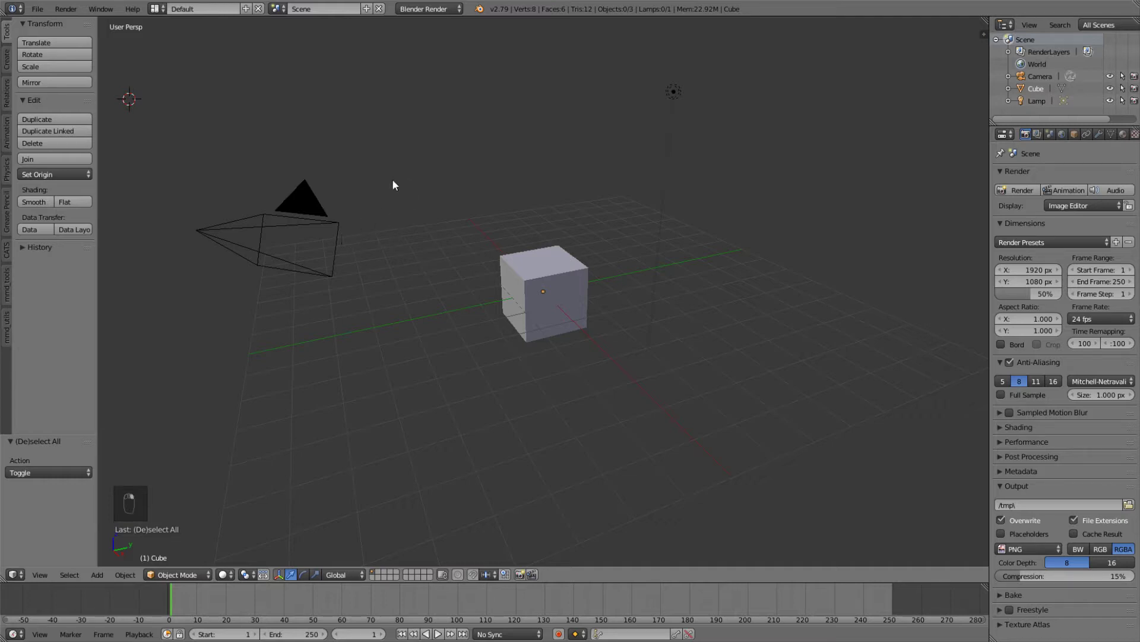
Step: Delete every default object from the scene: the cube, camera and lamp
key("a")
key("Delete")
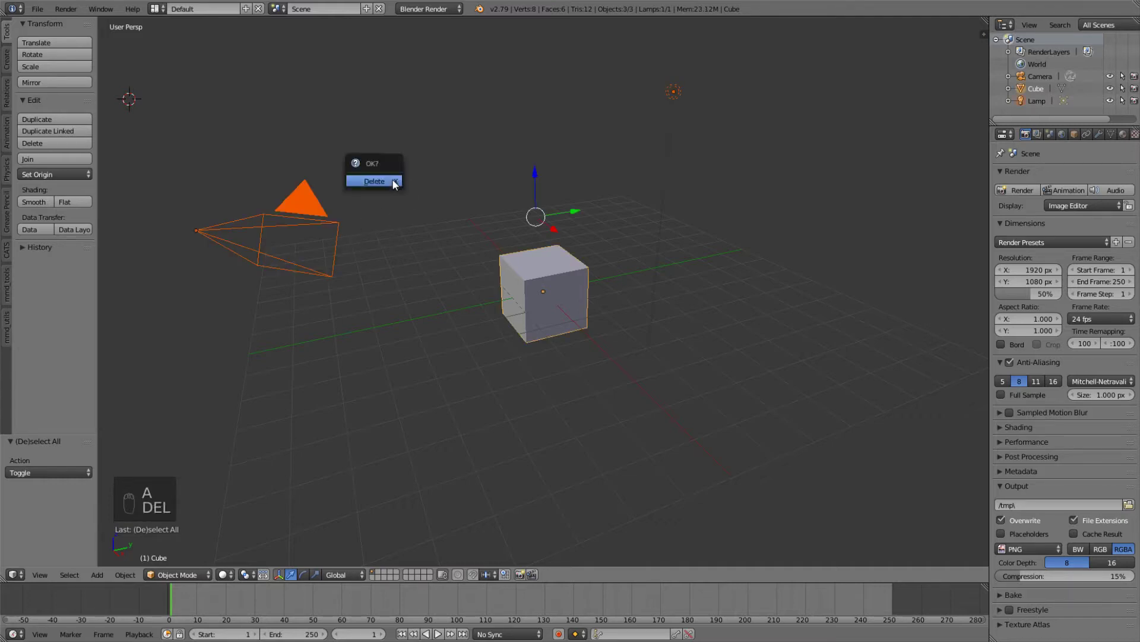
left_click(392, 179)
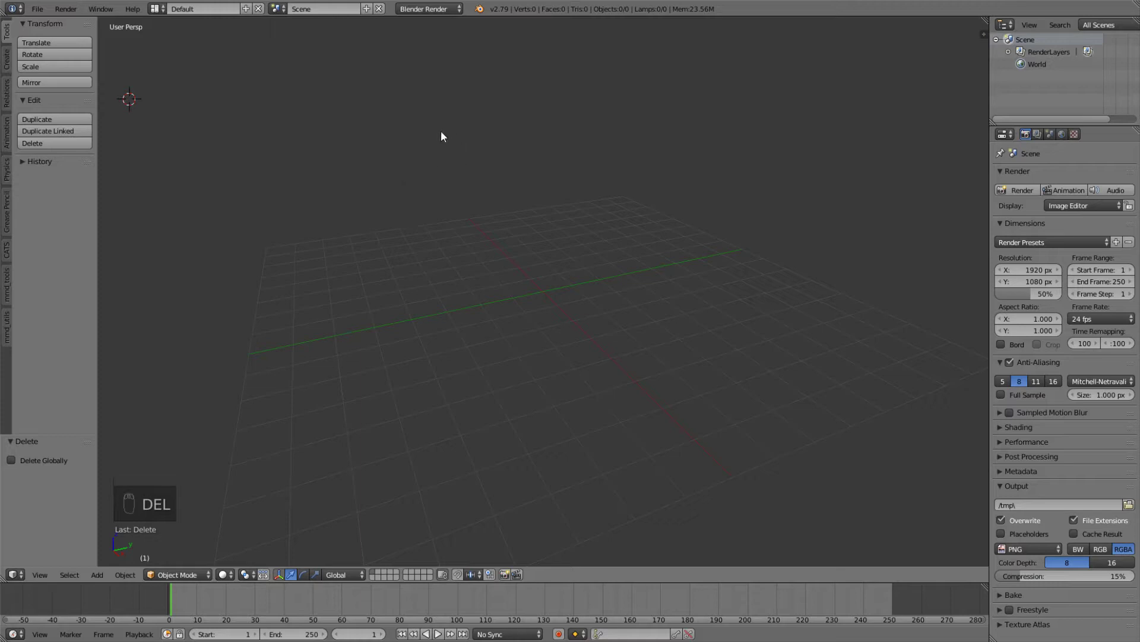
mouse_move(444, 135)
middle_mouse_down()
mouse_move(479, 148)
mouse_move(443, 150)
middle_mouse_up()
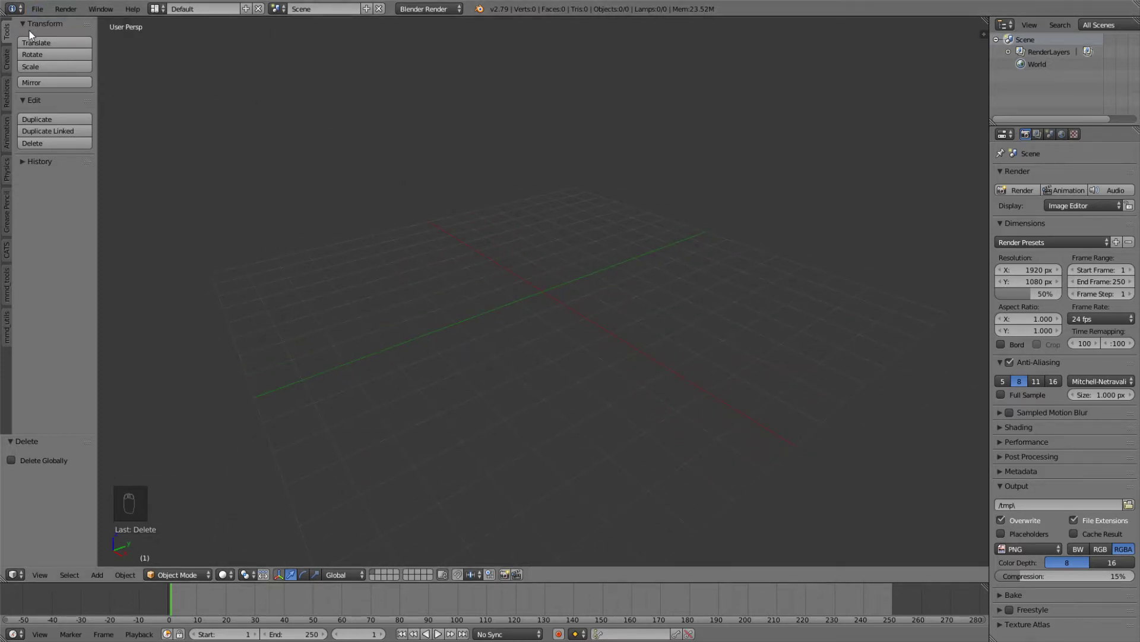
Step: Import the MMD model 若葉昴ver2.2-昴制服.pmx from the GreenHaired folder with the CATS plugin
left_click(7, 257)
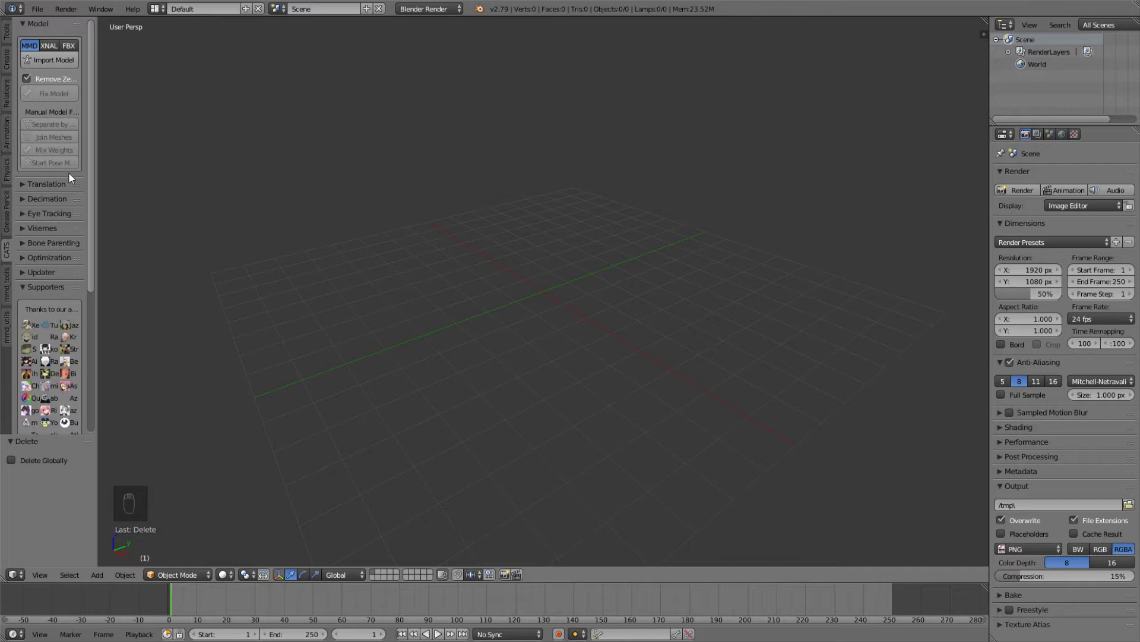
left_click(53, 60)
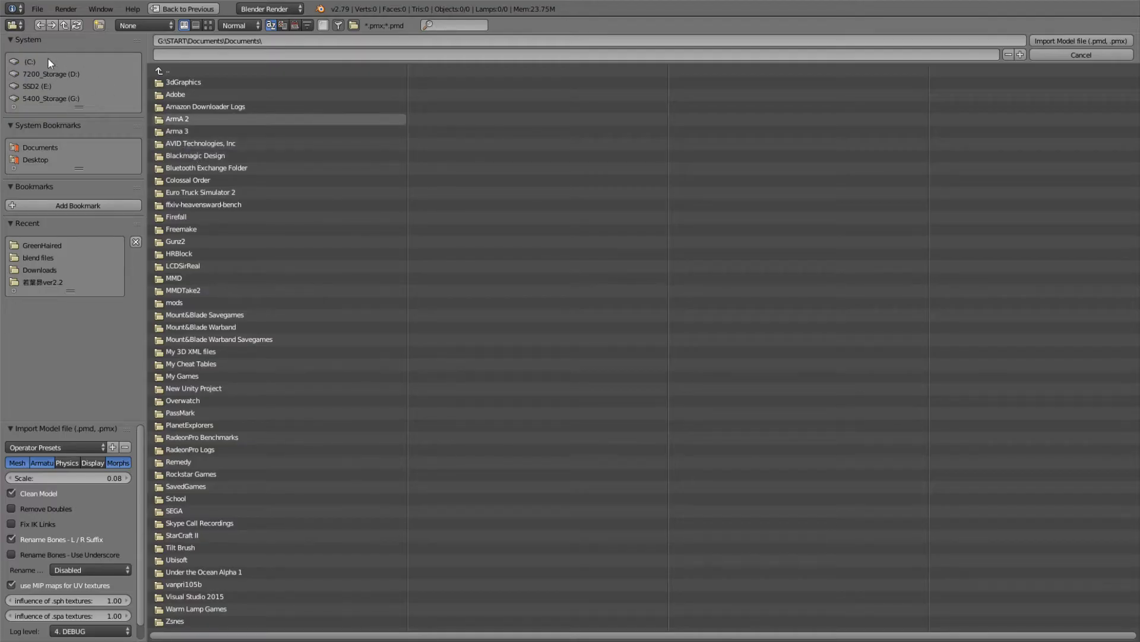
left_click(34, 248)
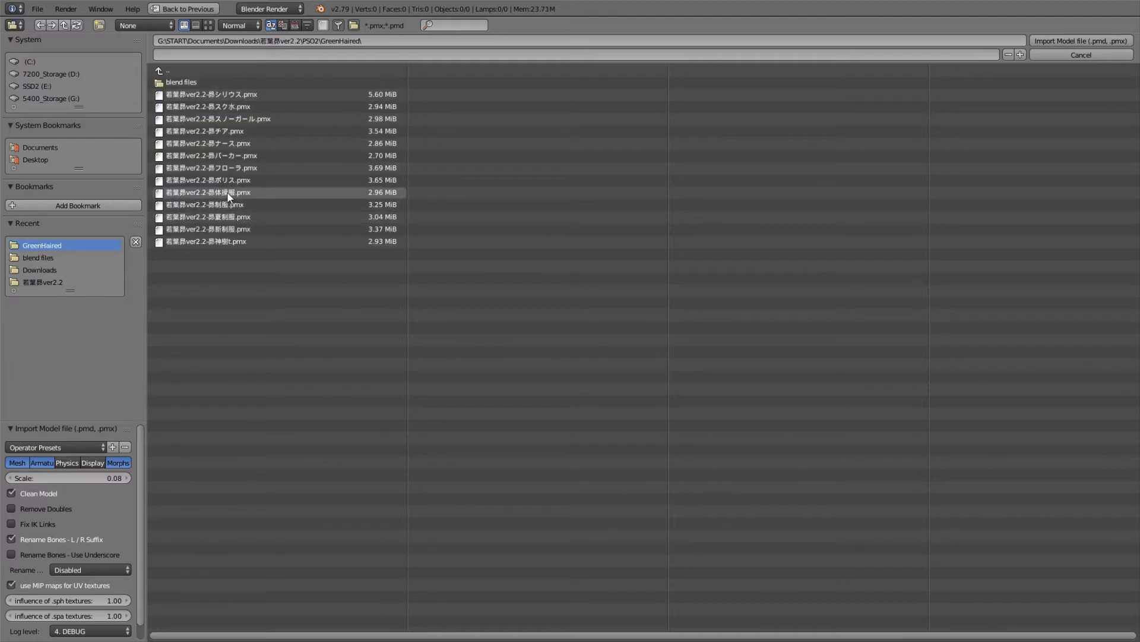
left_click(237, 202)
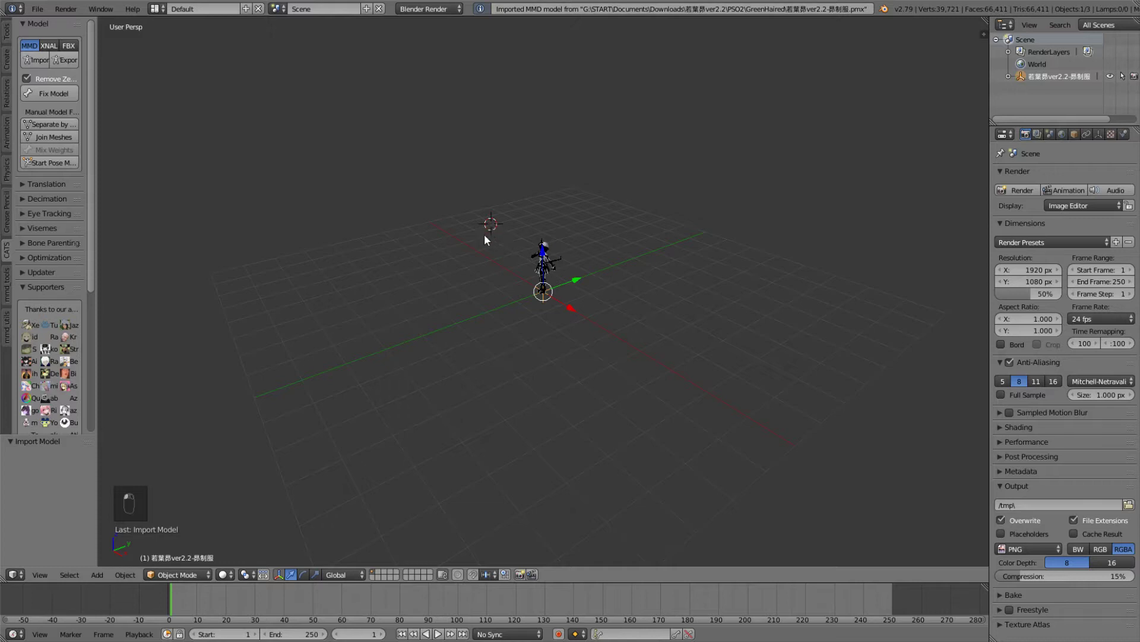
middle_click_drag(490, 236, 535, 237)
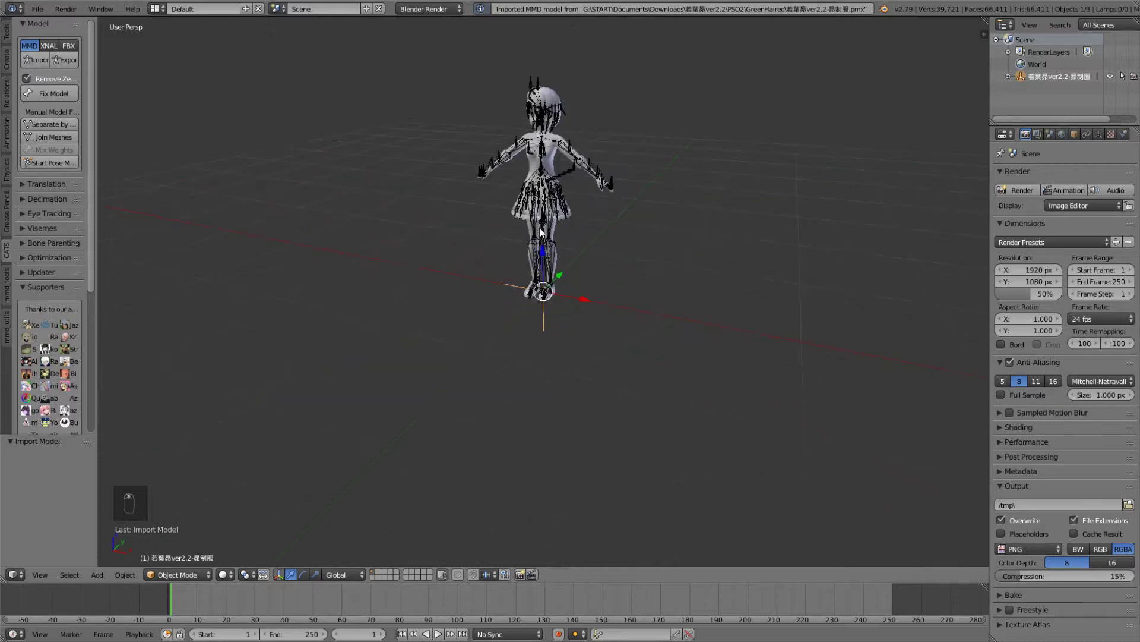
Step: Apply Shadeless MMD shading so the imported model displays with its textures
left_click(984, 34)
scroll(931, 127, "down", 6)
scroll(670, 308, "up", 5)
scroll(946, 346, "down", 12)
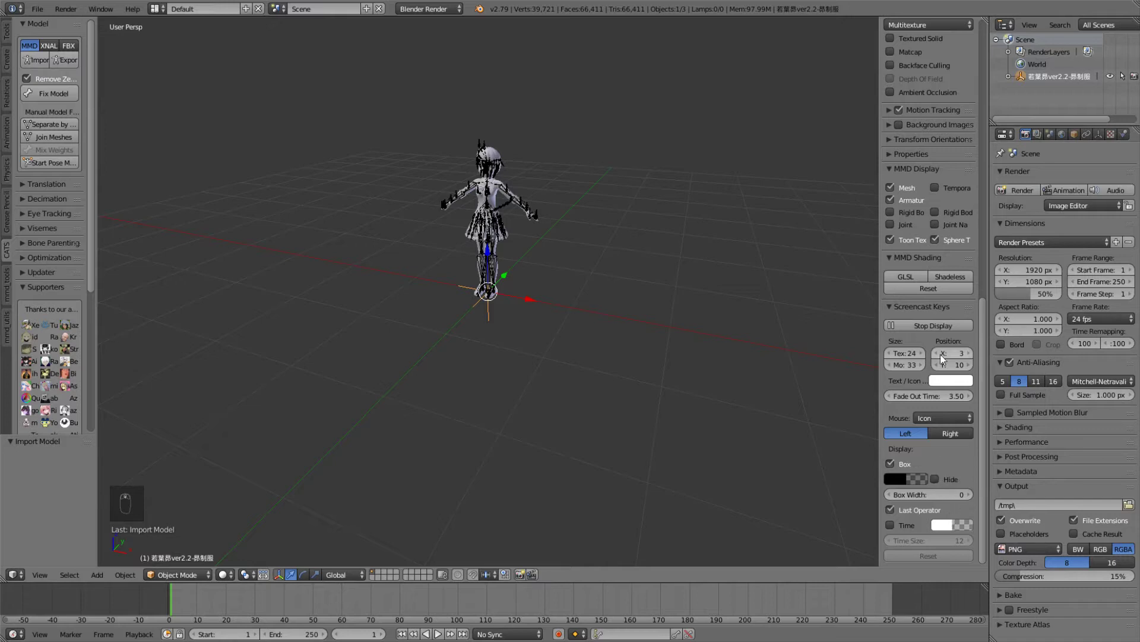
left_click(950, 276)
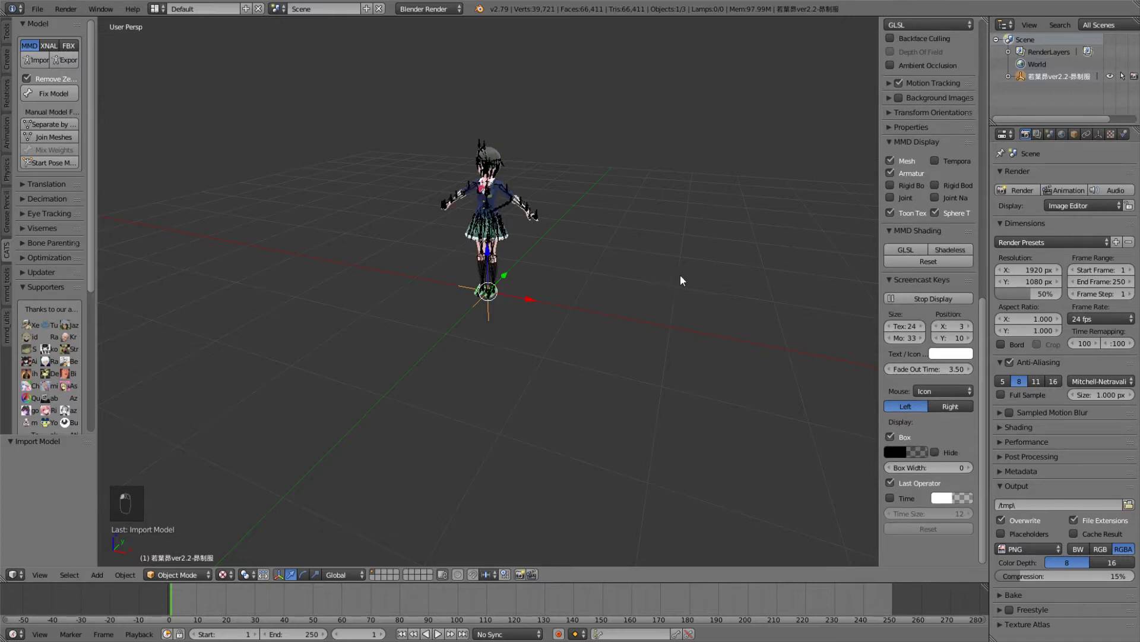
scroll(609, 215, "up", 4)
middle_click_drag(610, 194, 609, 321, "shift")
left_click_drag(878, 83, 938, 83)
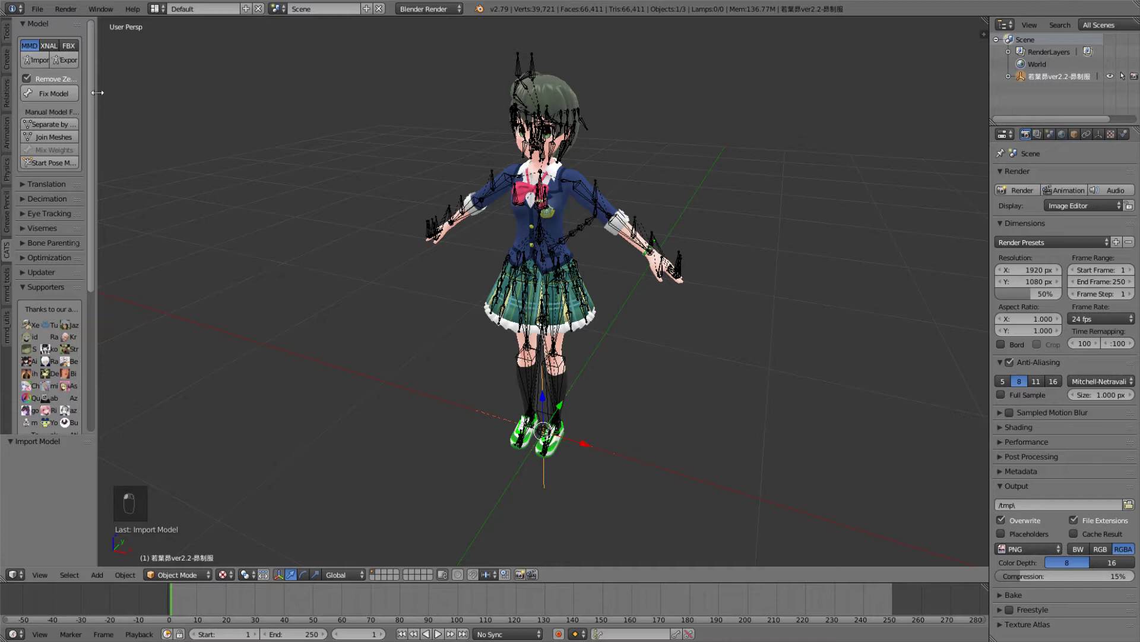
Step: Run the automatic CATS model fix and separate the model by materials
left_click_drag(98, 95, 171, 95)
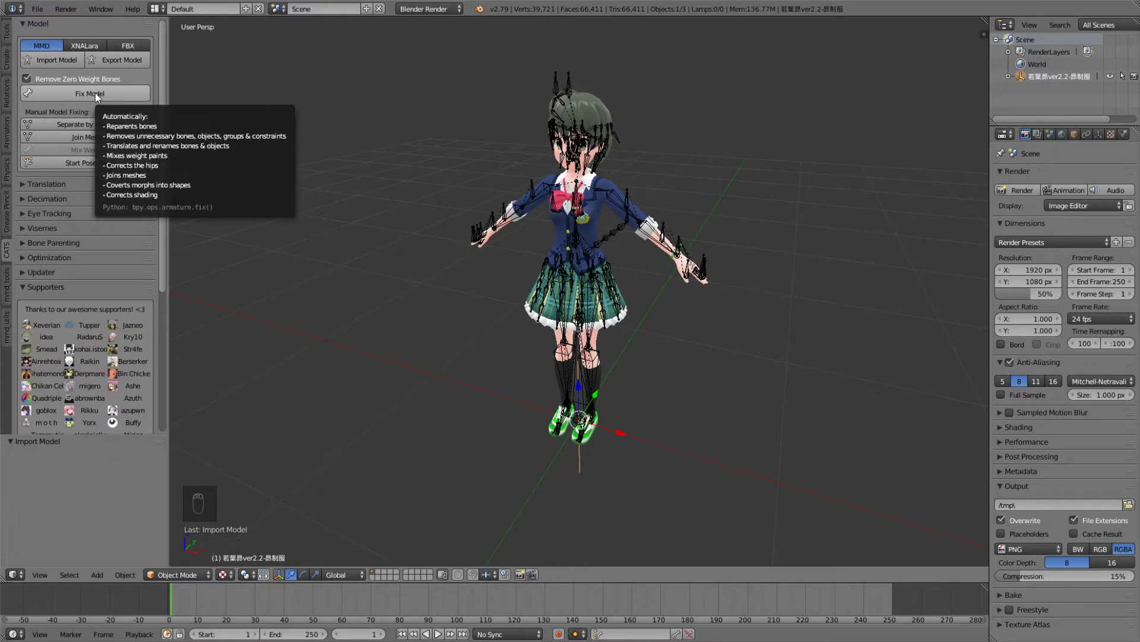
left_click(95, 93)
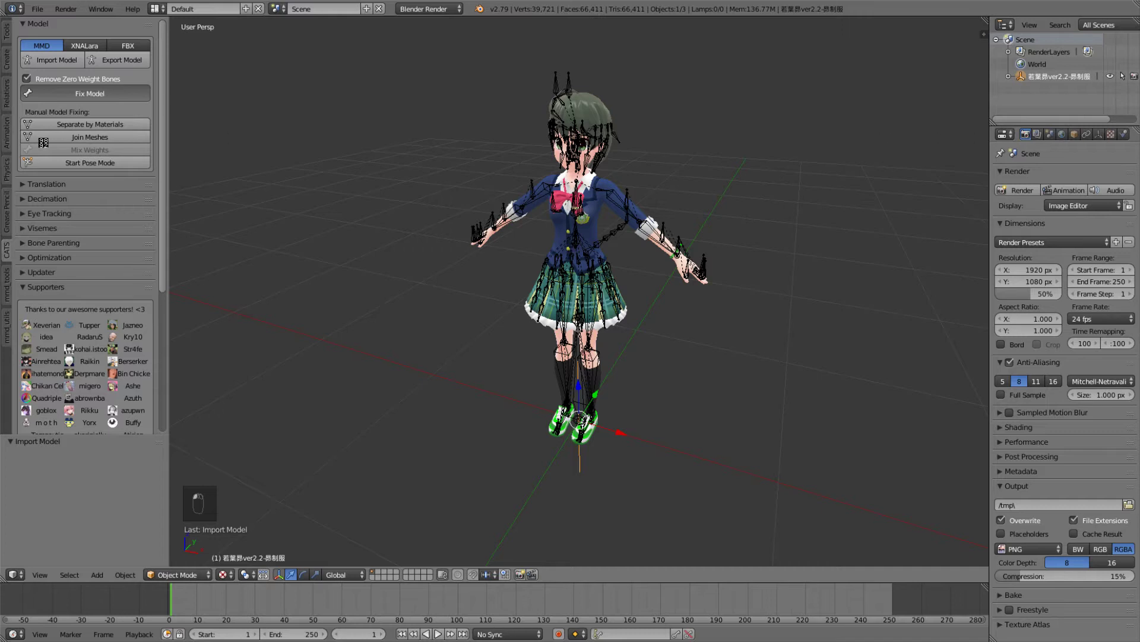
left_click(92, 123)
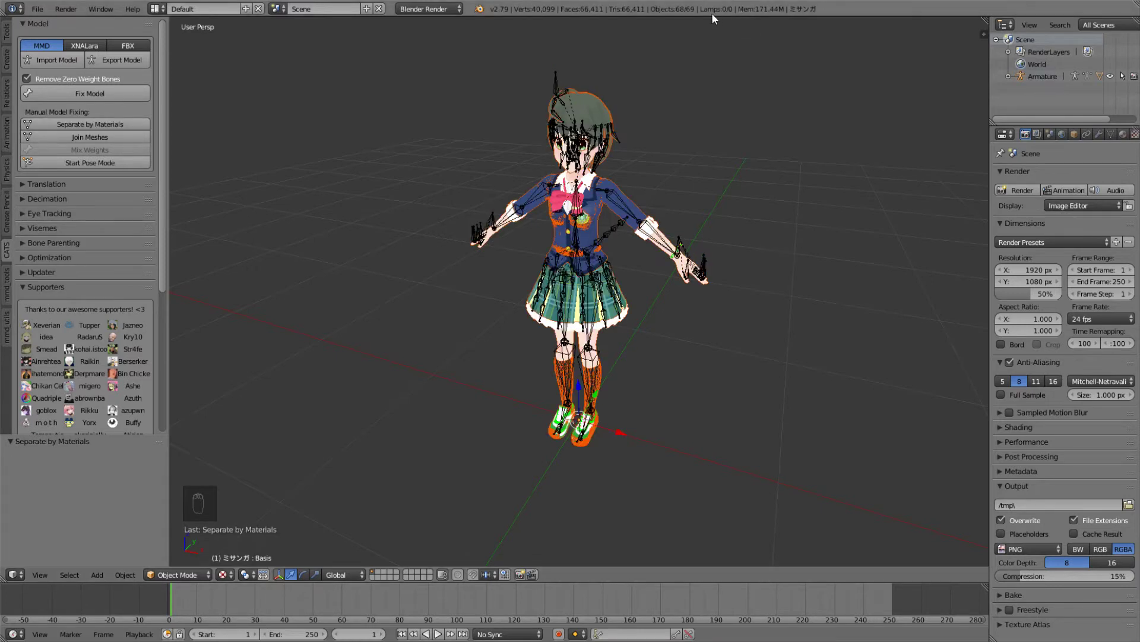
Step: Join the separated meshes into one body and combine its same materials through the CATS optimization options
left_click(102, 136)
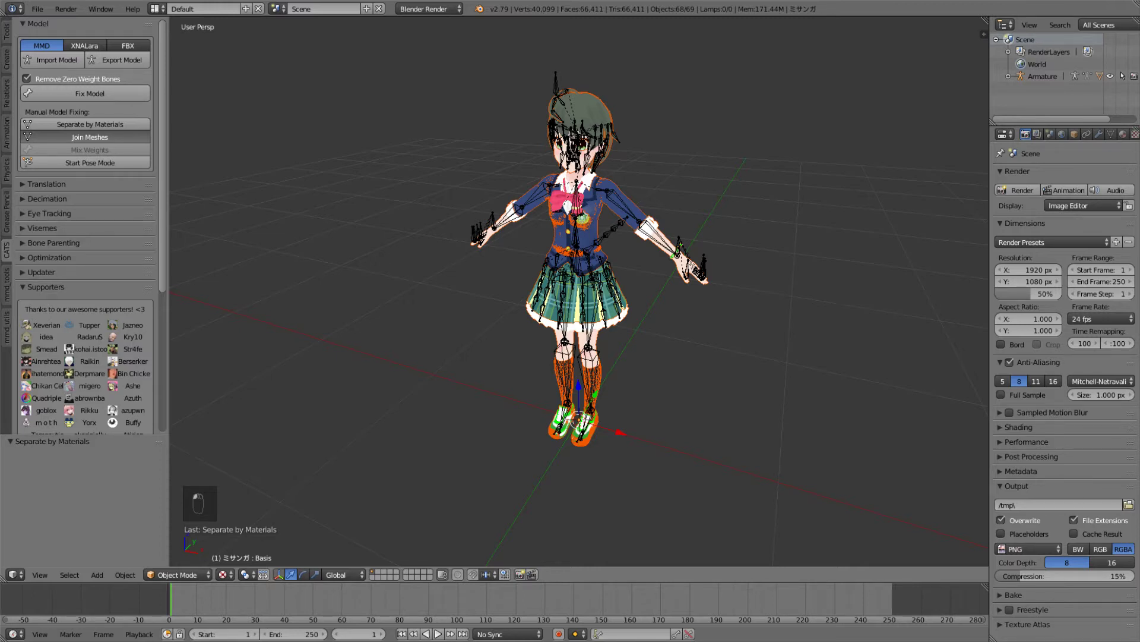
left_click(22, 259)
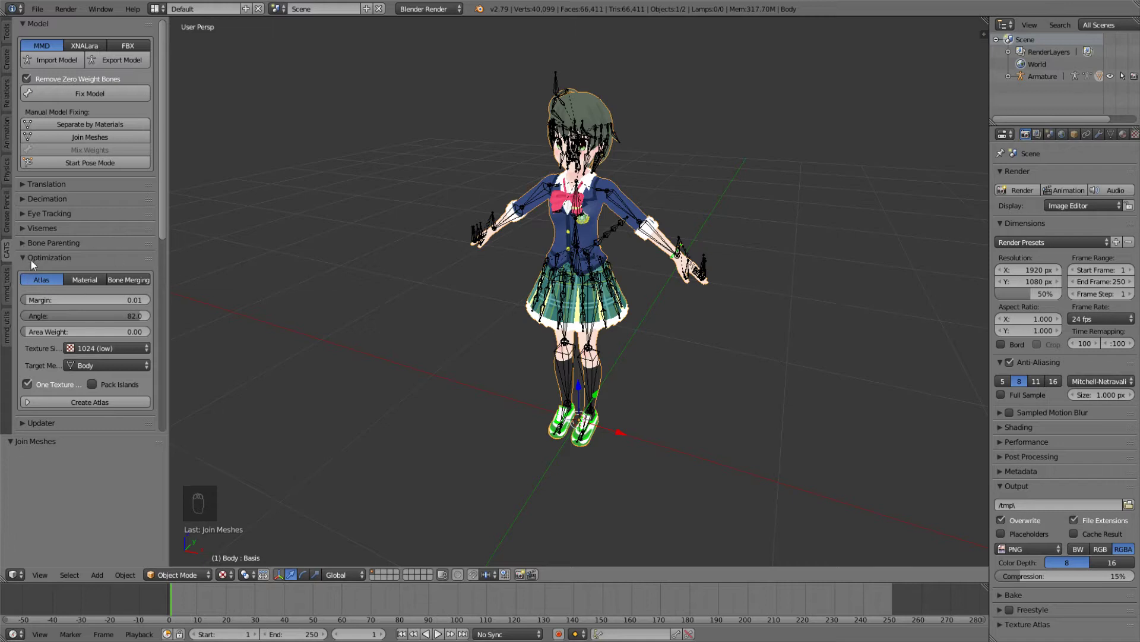
left_click_drag(168, 269, 206, 268)
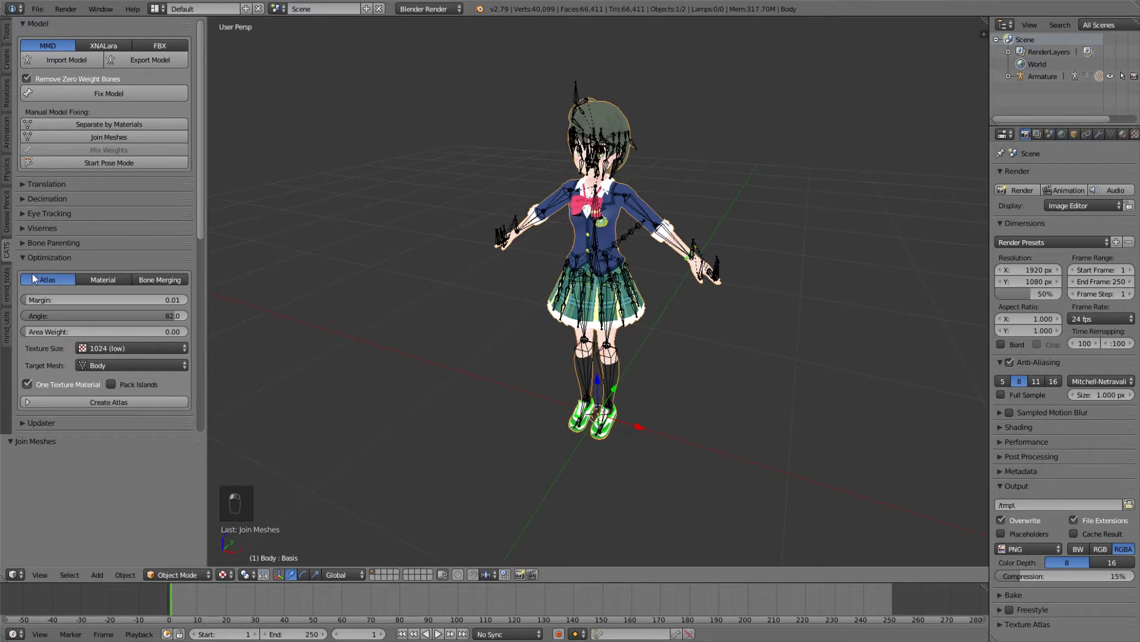
scroll(36, 287, "down", 1)
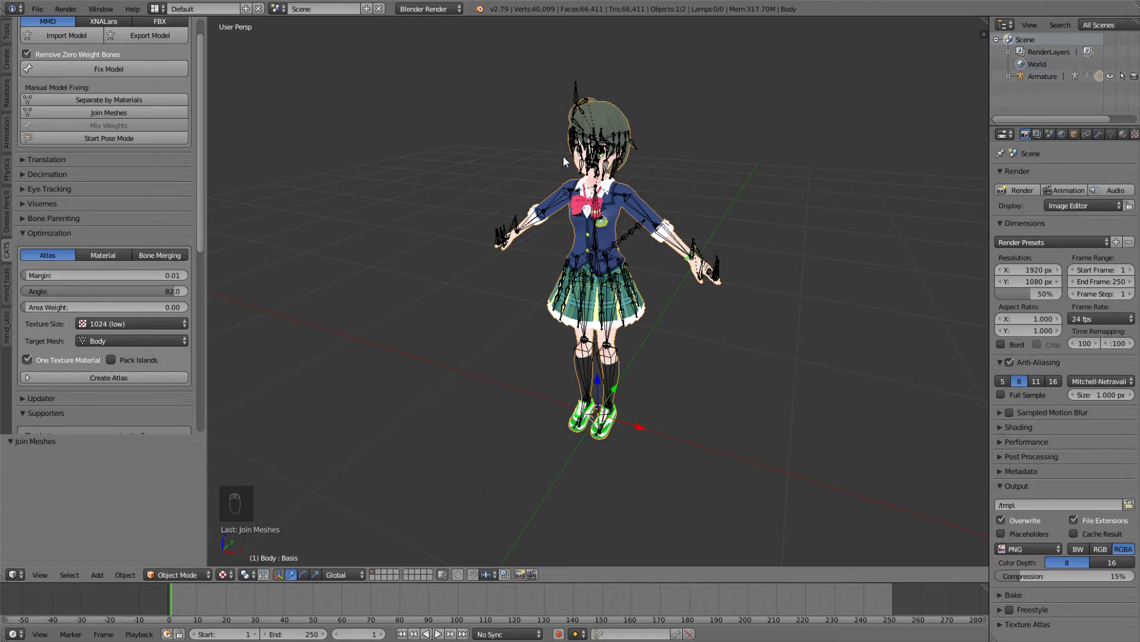
scroll(565, 161, "up", 2)
scroll(565, 125, "down", 1)
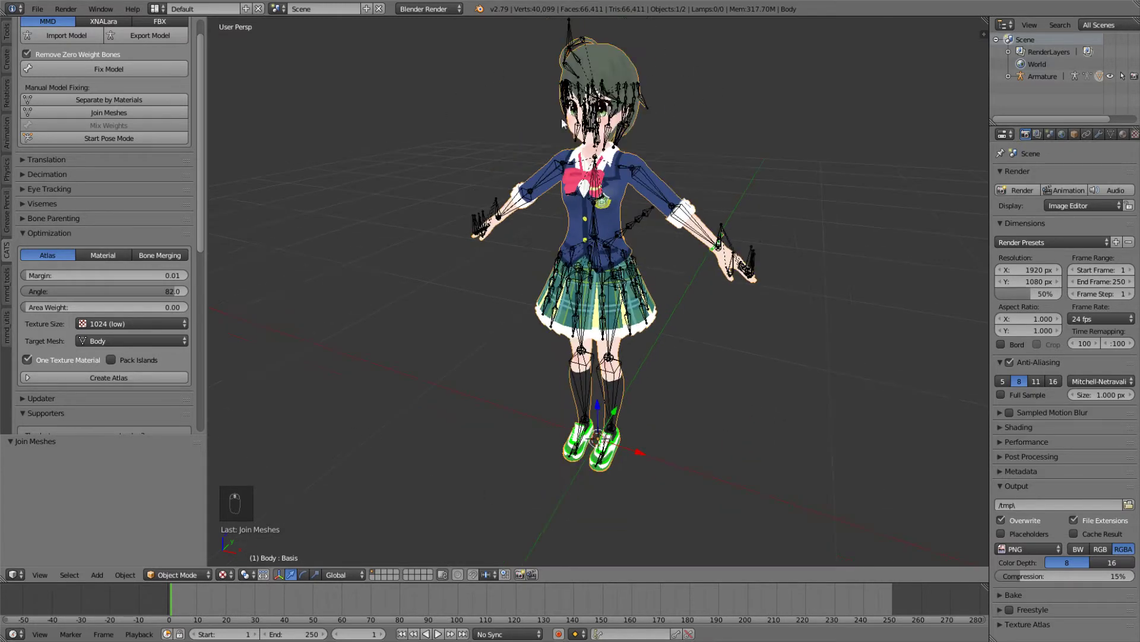
left_click(102, 254)
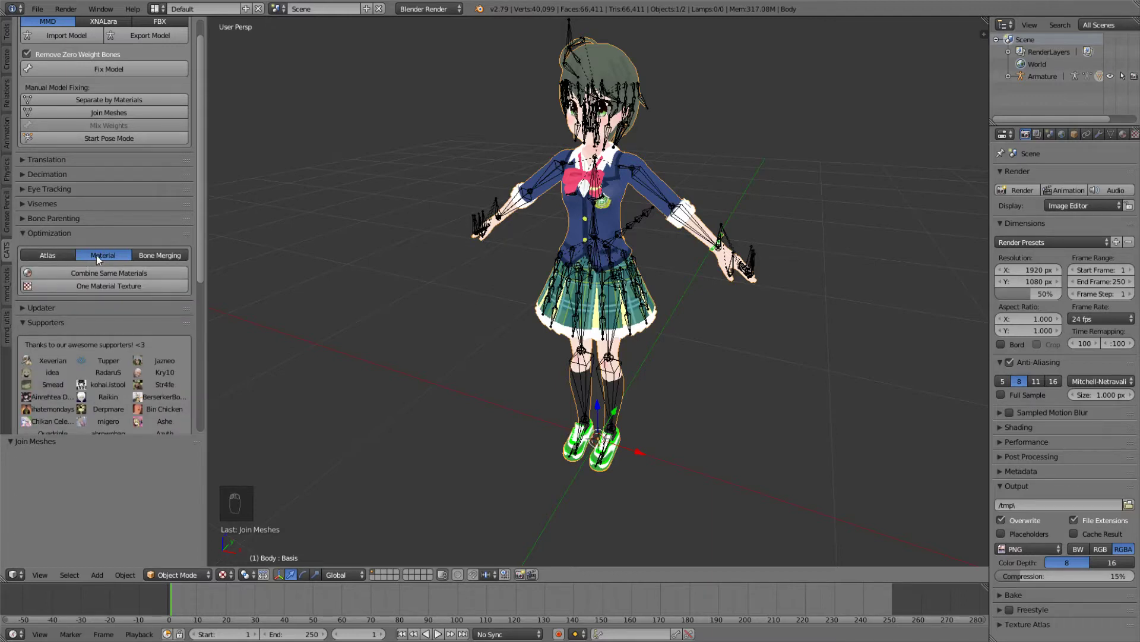
left_click(94, 275)
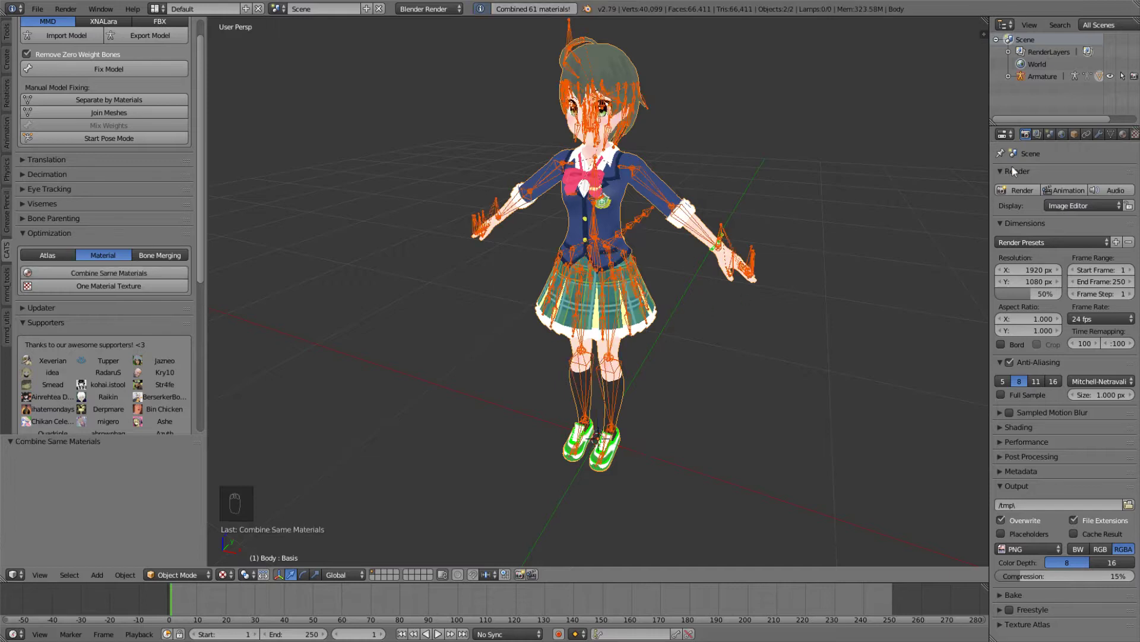
Step: Examine the list of materials assigned to the Body mesh
left_click(1122, 134)
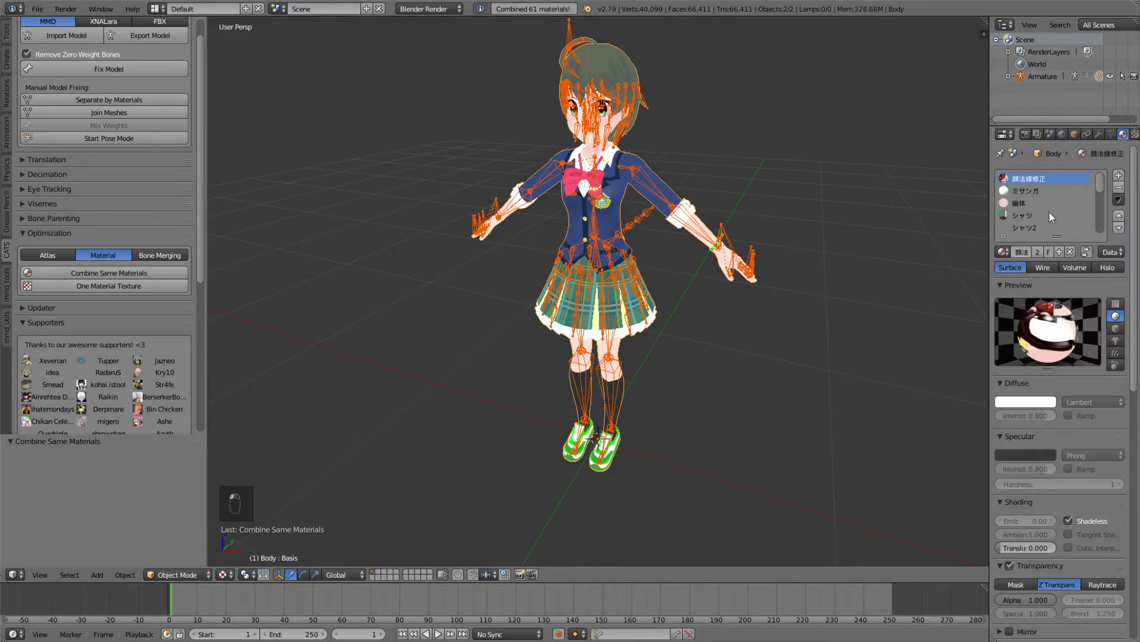
mouse_move(1101, 180)
left_mouse_down()
mouse_move(1101, 227)
mouse_move(1103, 179)
left_mouse_up()
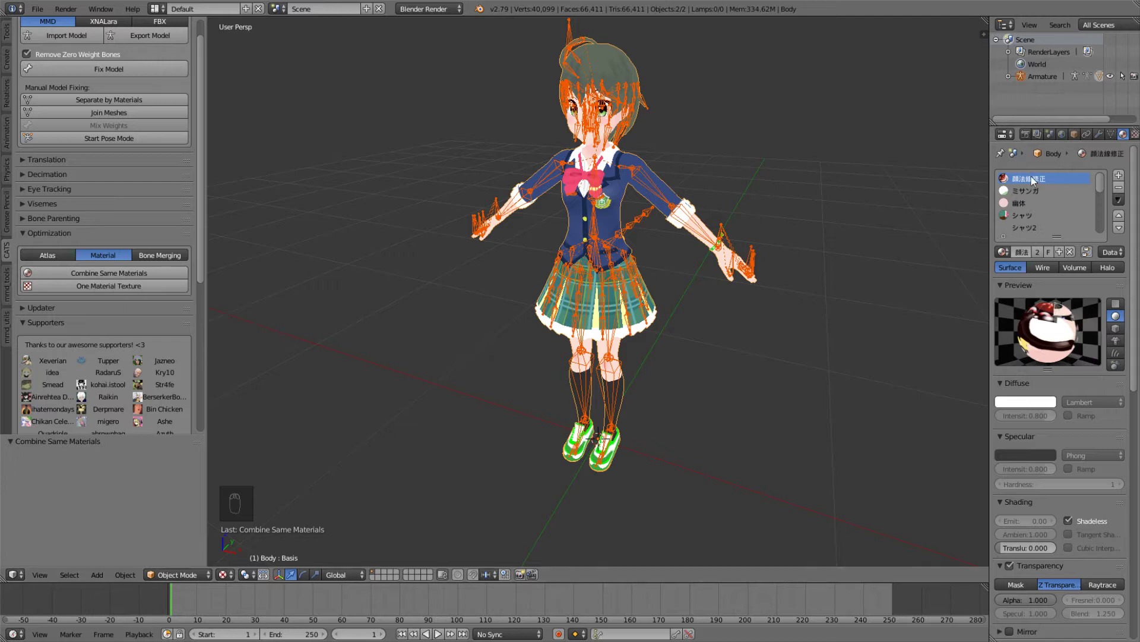
scroll(1024, 194, "down", 3)
scroll(1039, 202, "down", 2)
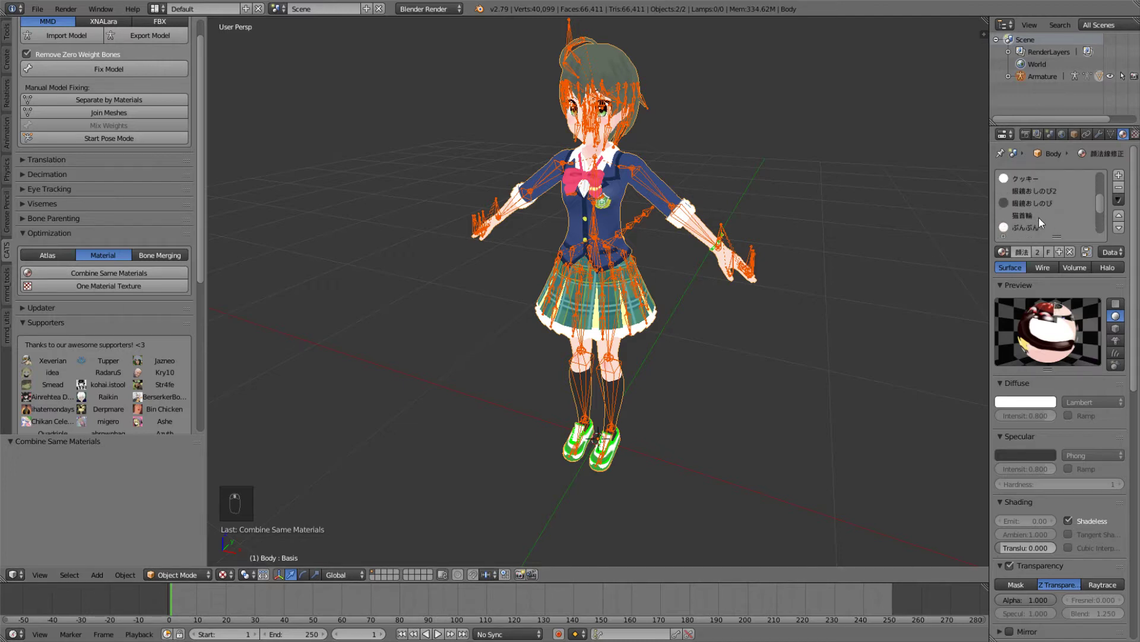
scroll(1028, 200, "up", 2)
scroll(1025, 179, "down", 1)
scroll(1026, 186, "up", 5)
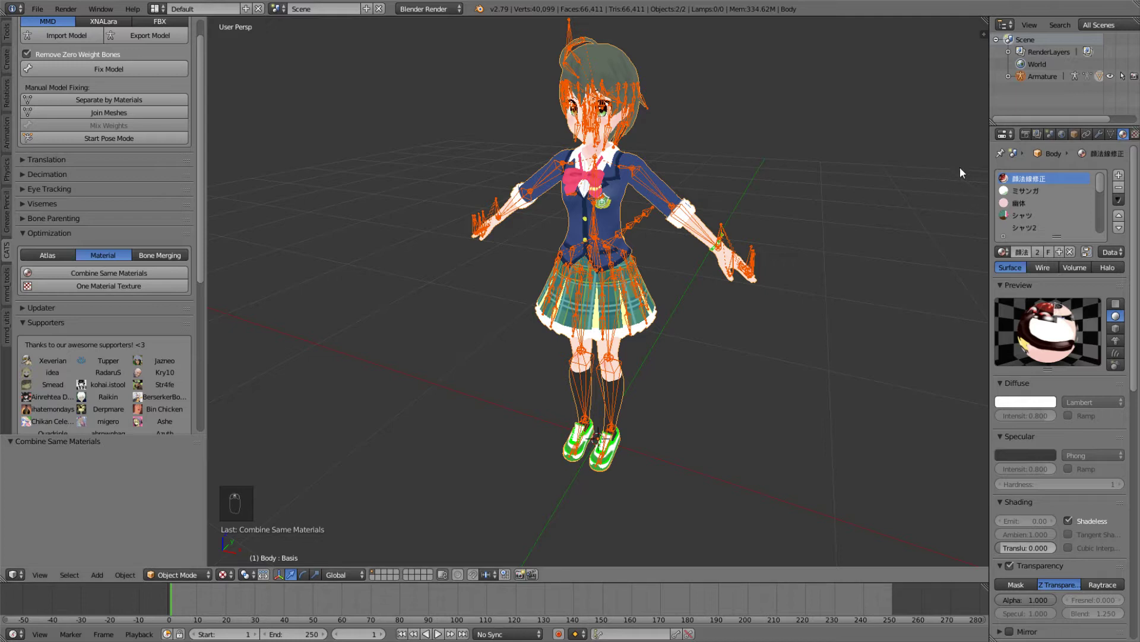
left_click(1025, 134)
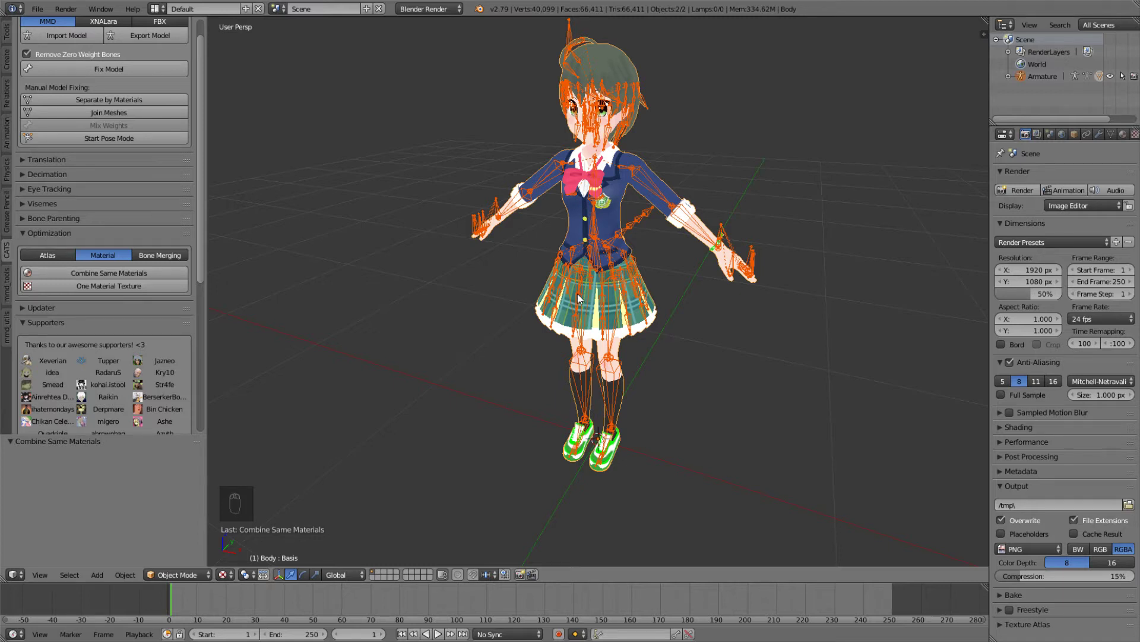
Step: Hide the armature so only the character's body mesh stays displayed
key("h")
key("ctrl+z")
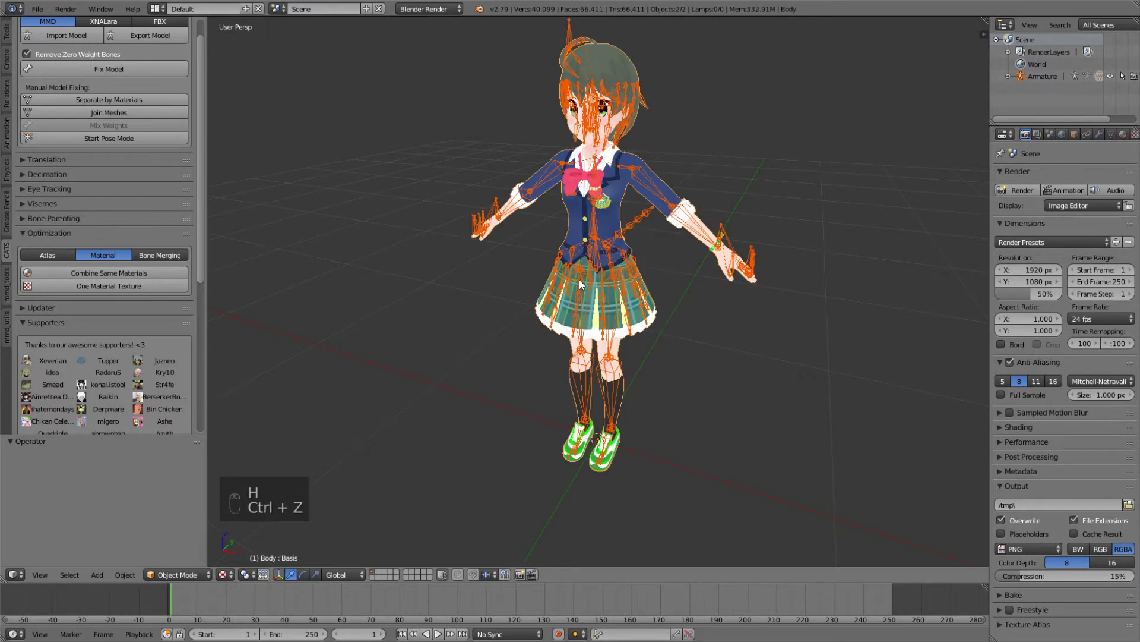
right_click(581, 291)
key("h")
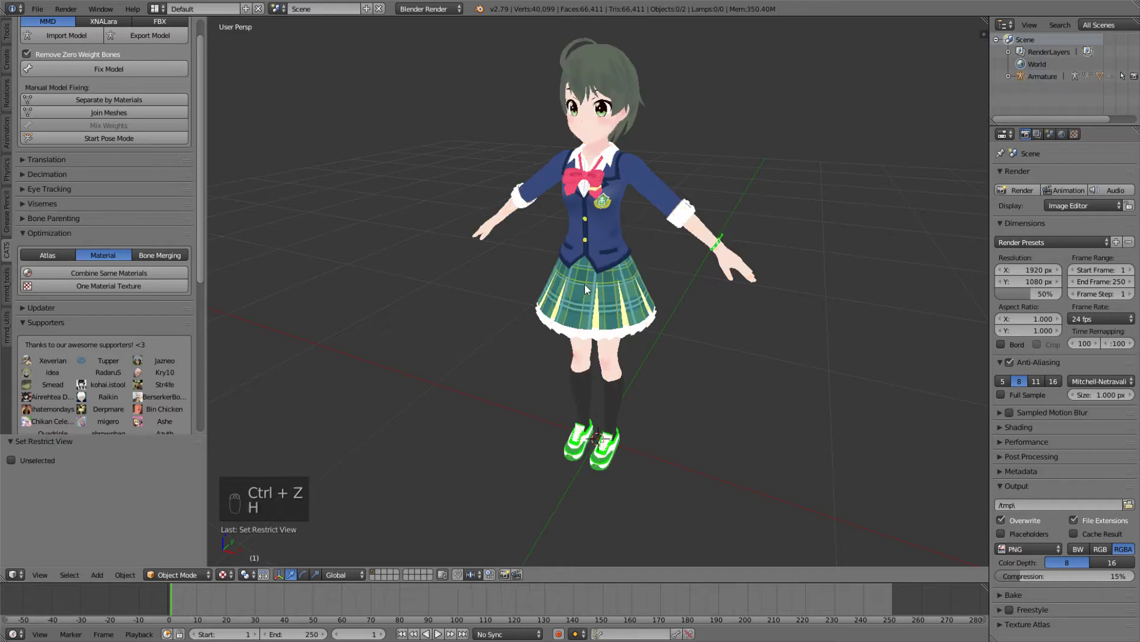
Step: Create a texture atlas group named Doot for the body mesh and start its manual unwrap
right_click(601, 222)
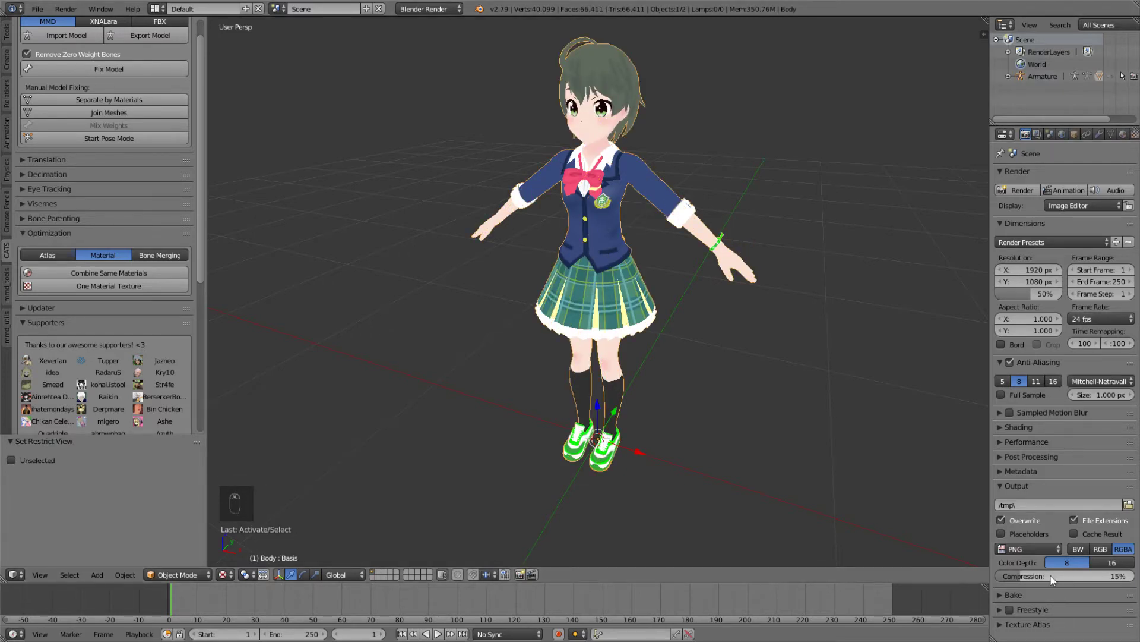
left_click(1002, 625)
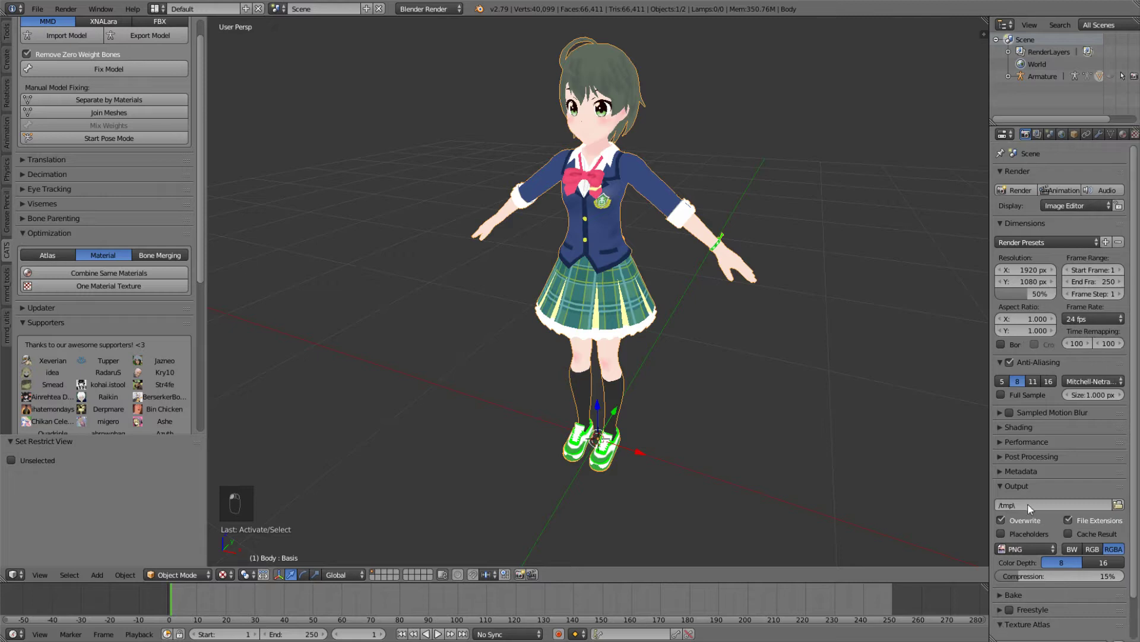
scroll(1030, 534, "down", 2)
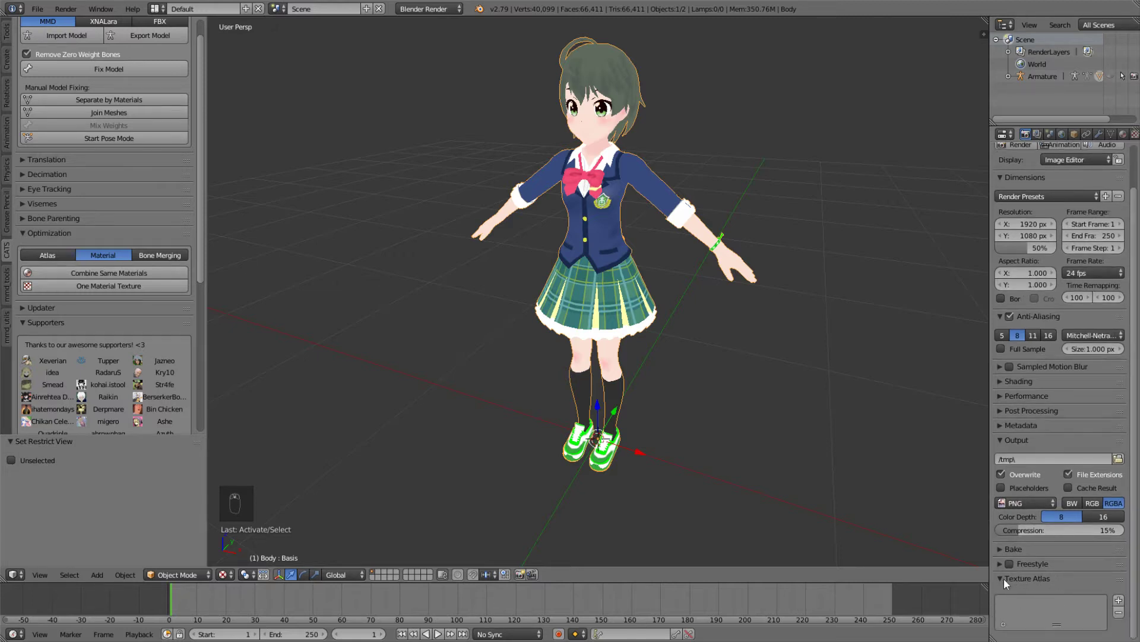
left_click(39, 10)
left_click(1118, 600)
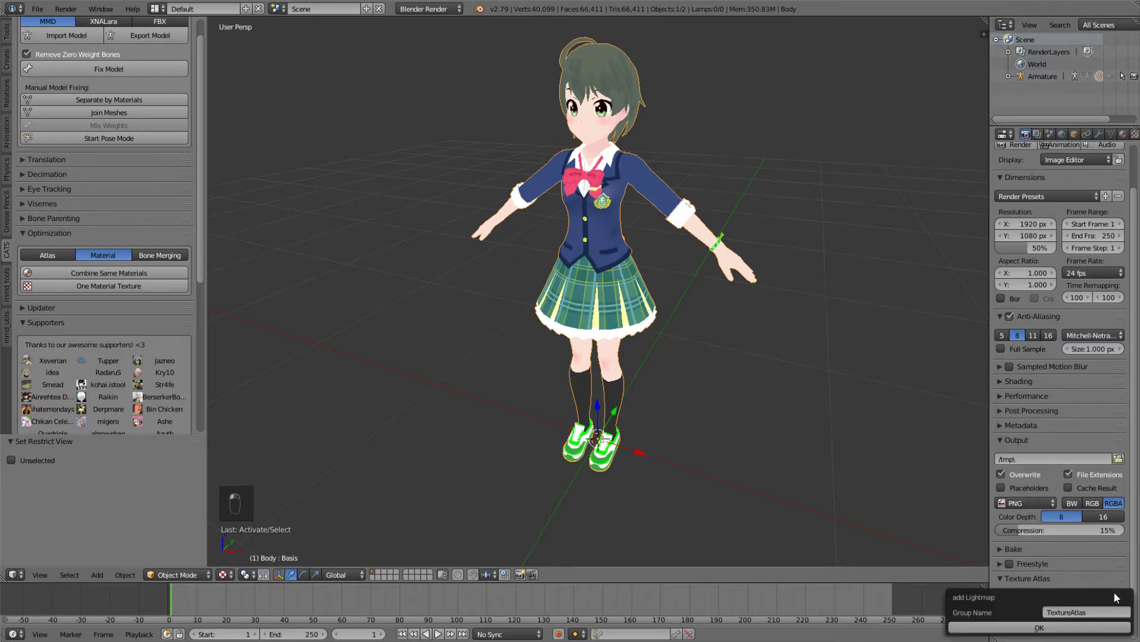
left_click(1092, 616)
type("oot")
left_click(1061, 628)
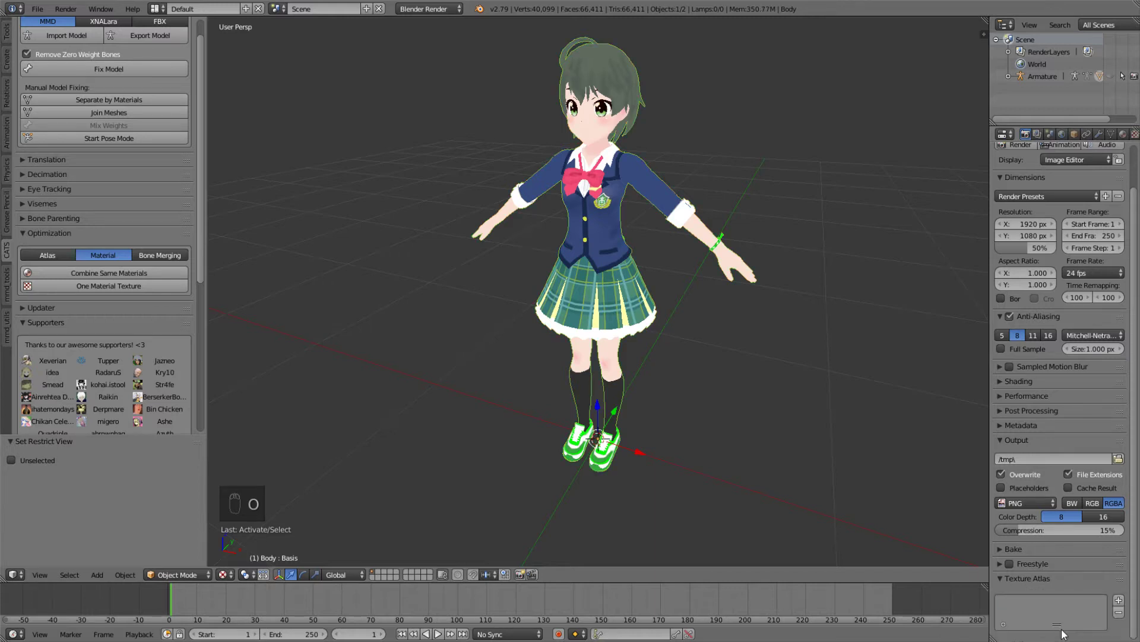
scroll(1086, 472, "down", 5)
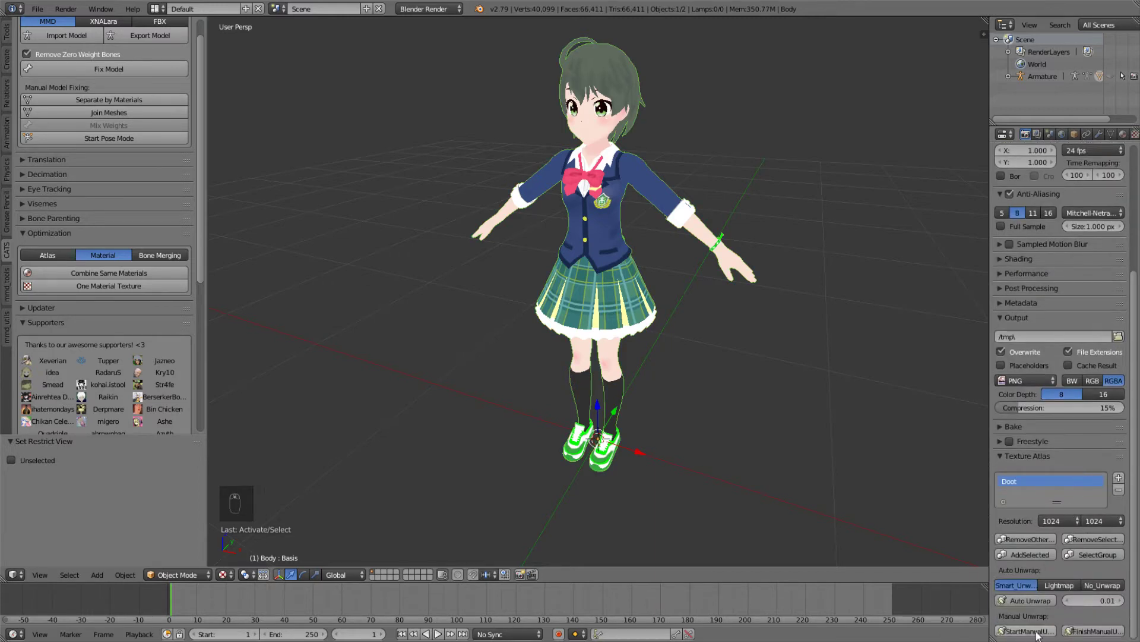
left_click(1005, 632)
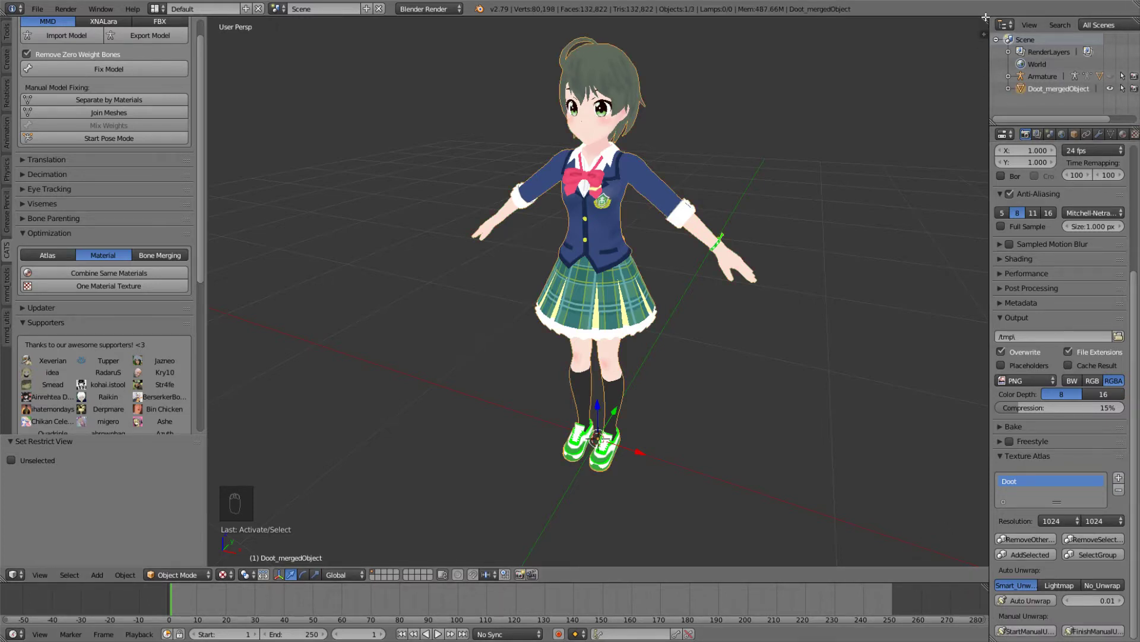
Step: Split the 3D viewport into two side-by-side areas and make the new area a UV/Image Editor
left_click_drag(986, 17, 565, 20)
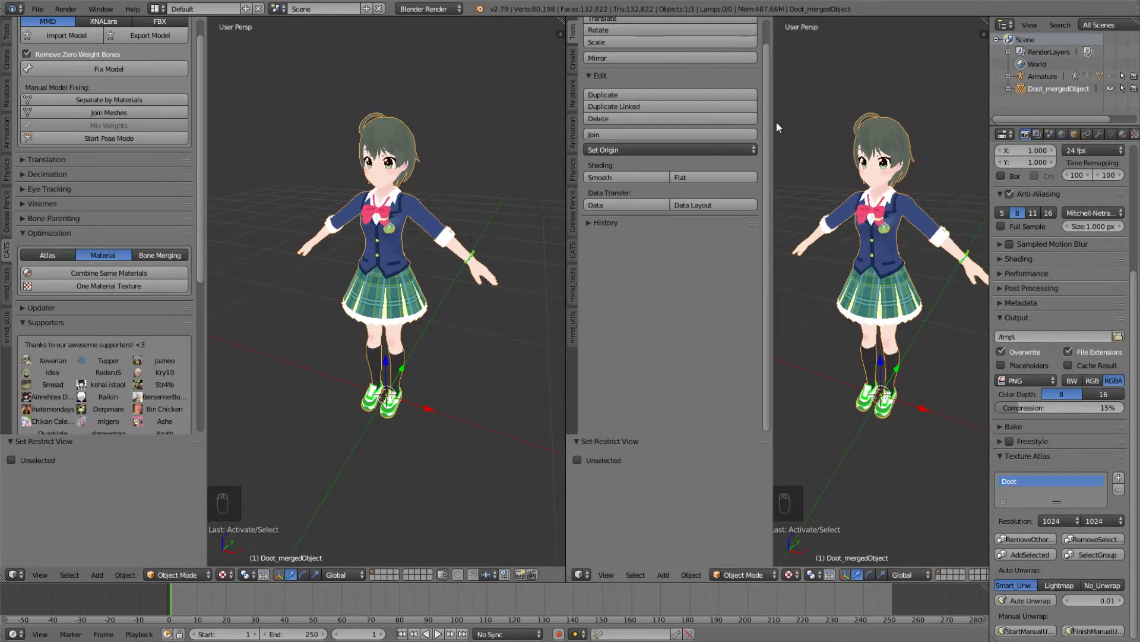
left_click_drag(772, 123, 588, 125)
left_click(580, 574)
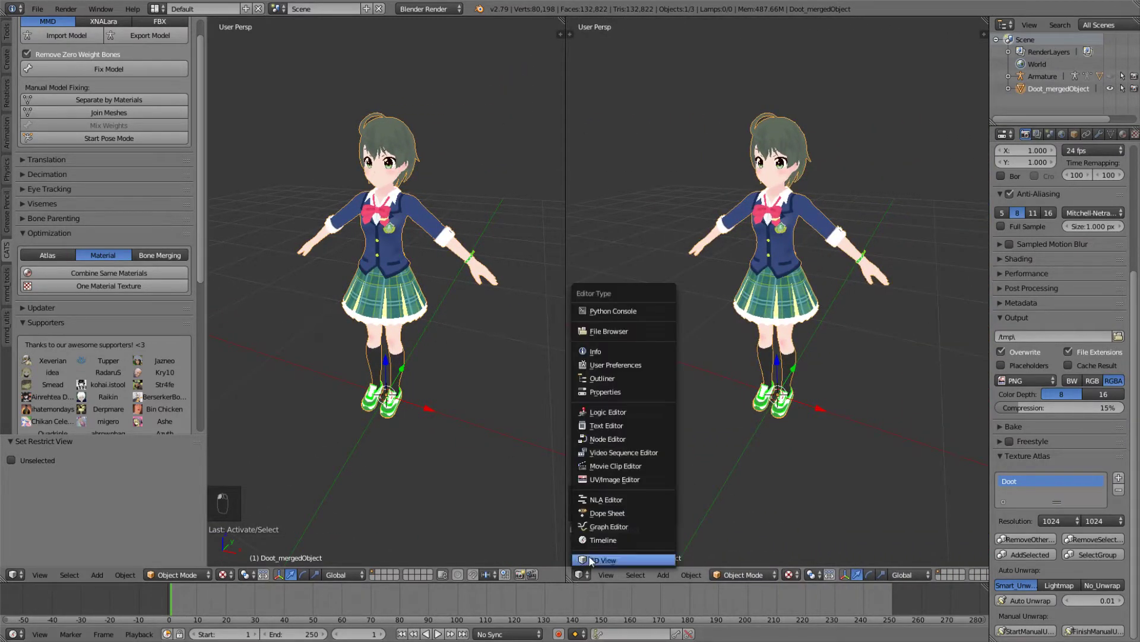
left_click(607, 477)
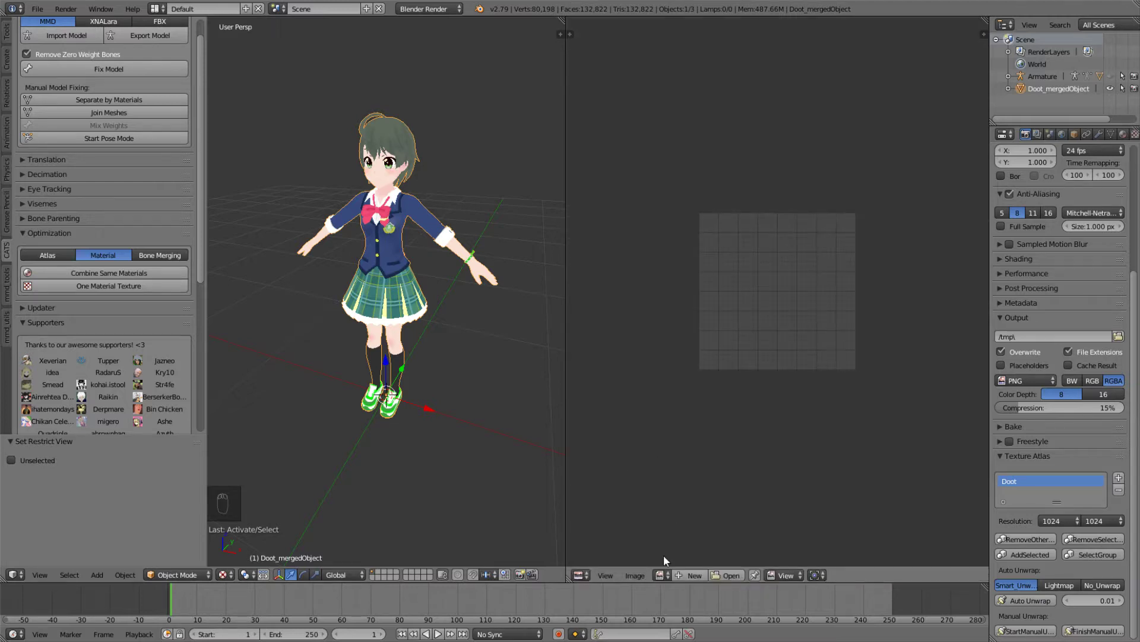
Step: Display the Doot atlas image in the UV/Image Editor, fitted to its area
left_click(660, 575)
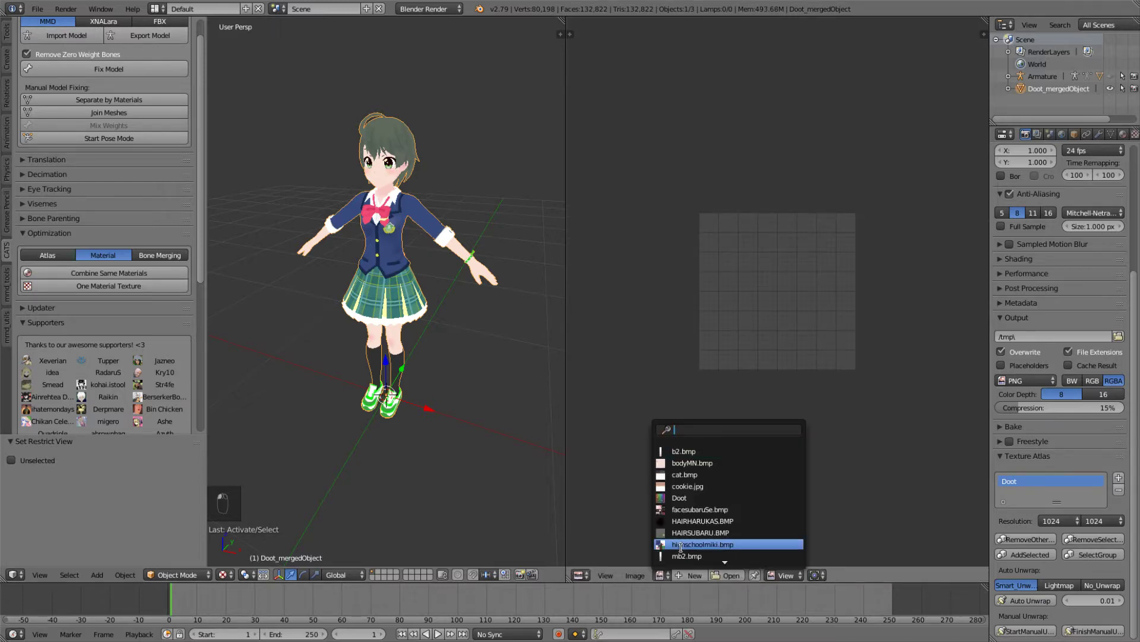
type("doot")
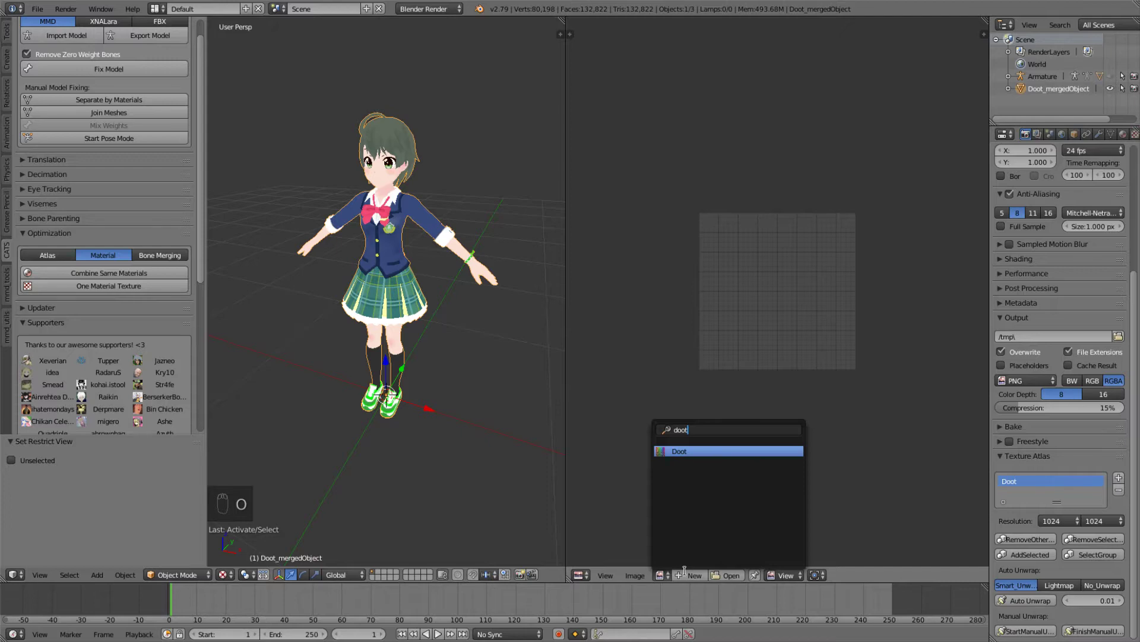
key("Return")
key("Home")
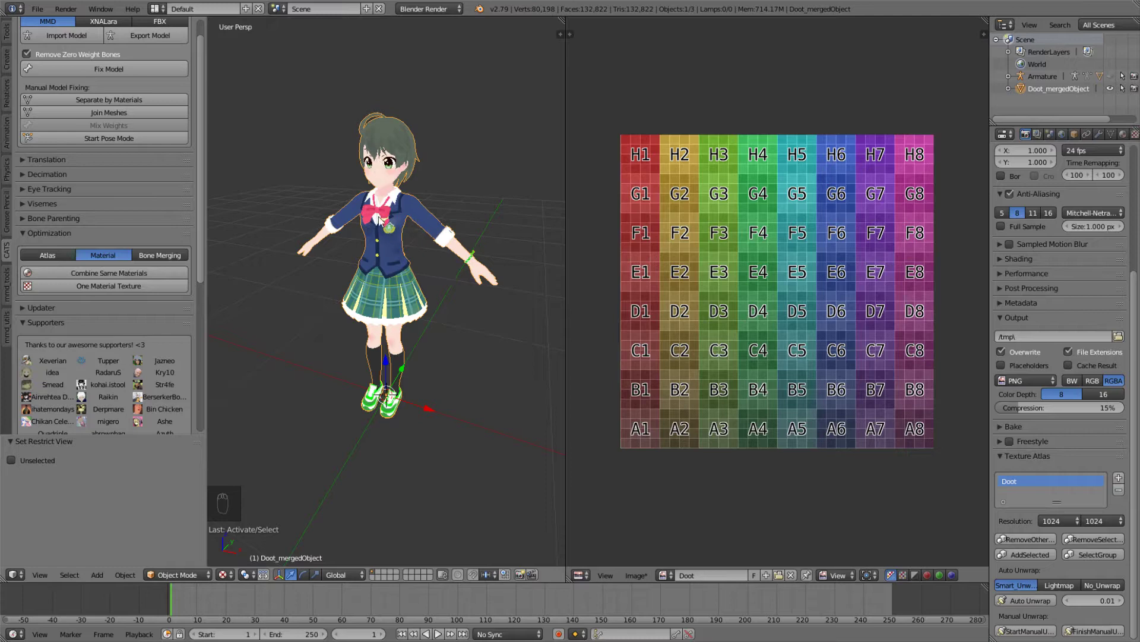
Step: View the merged object's UV layout in Edit Mode and finish the manual unwrap
key("Tab")
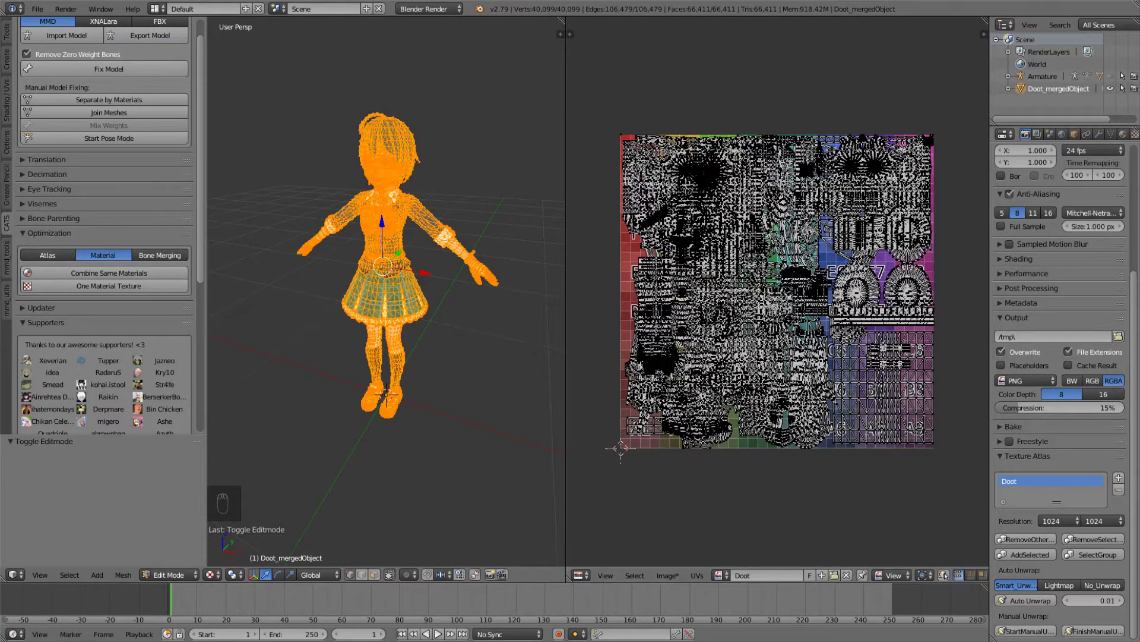
left_click(1092, 632)
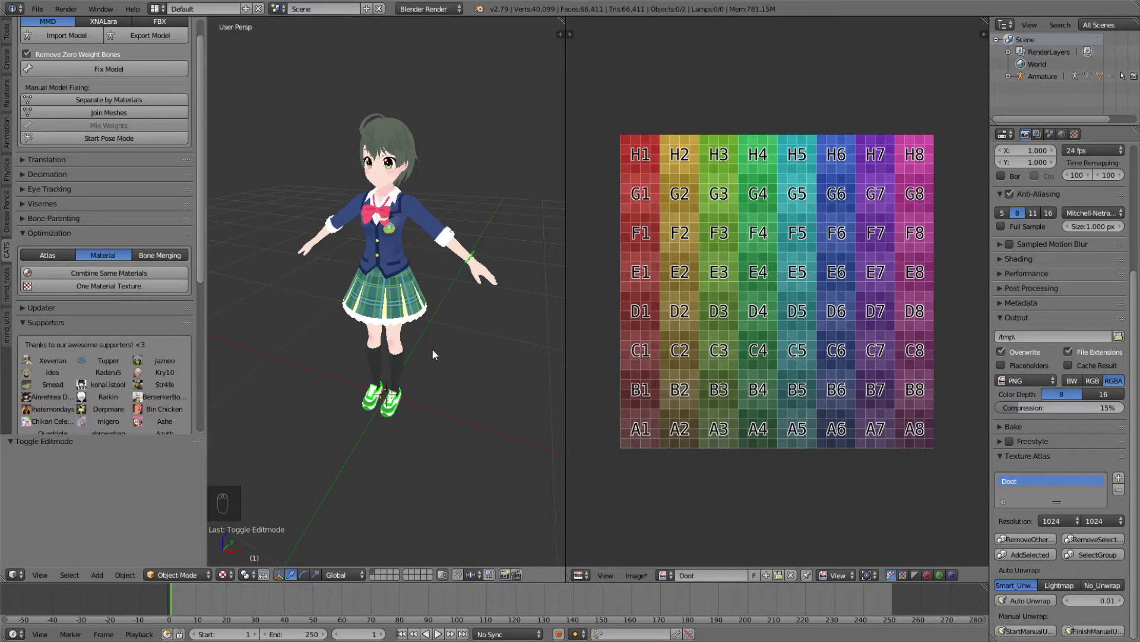
Step: Put the Body mesh in Edit Mode and keep UV and mesh selection in sync
right_click(406, 292)
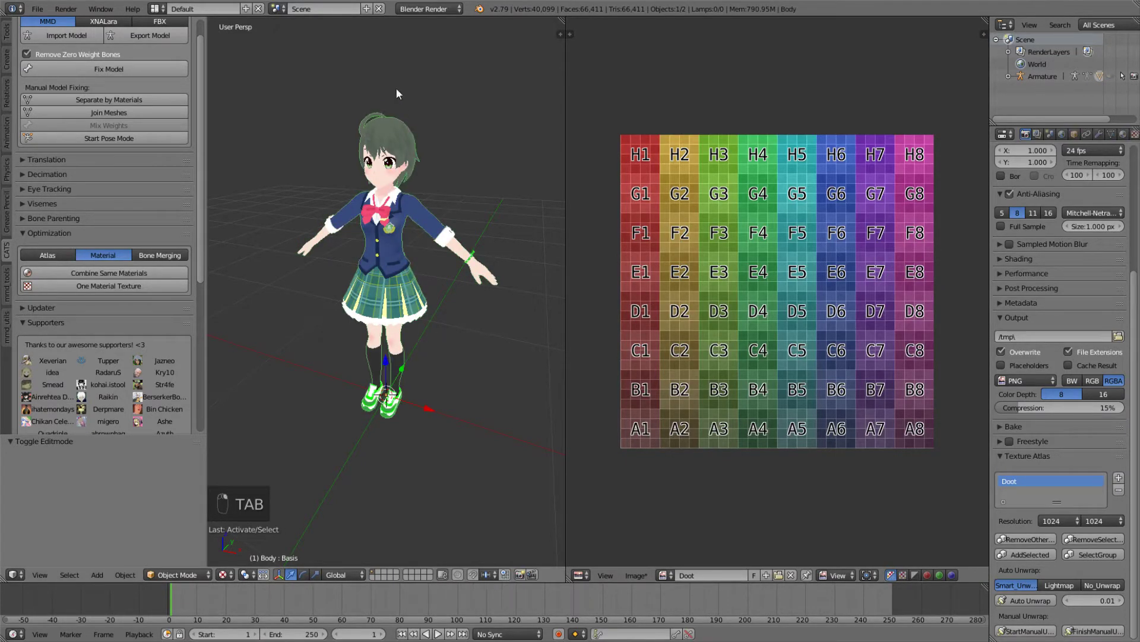
key("Tab")
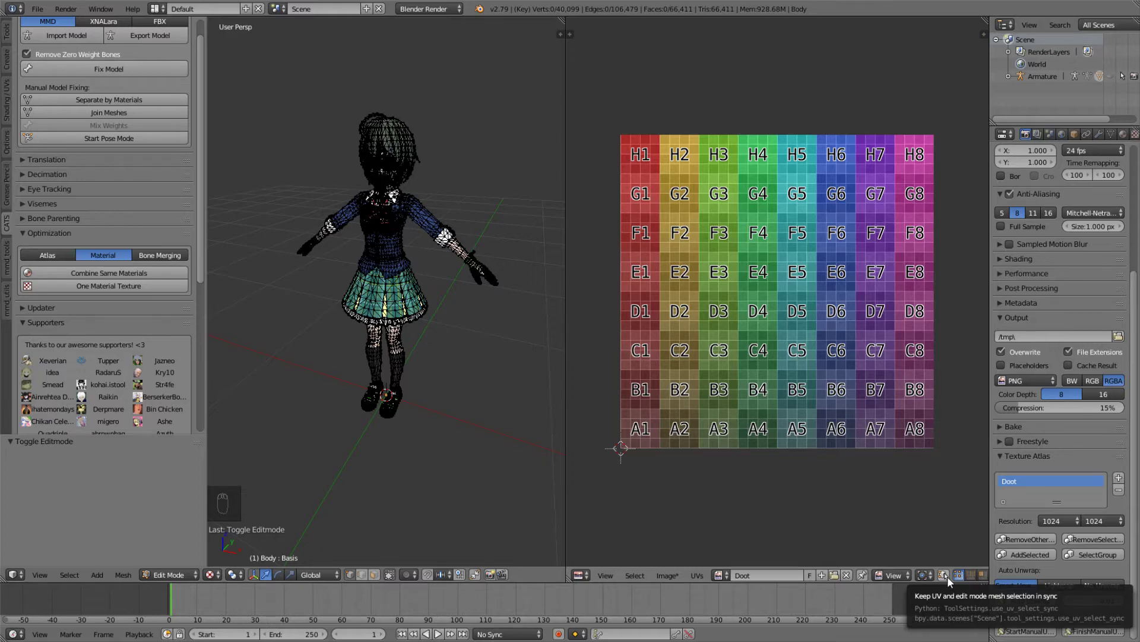
left_click(945, 575)
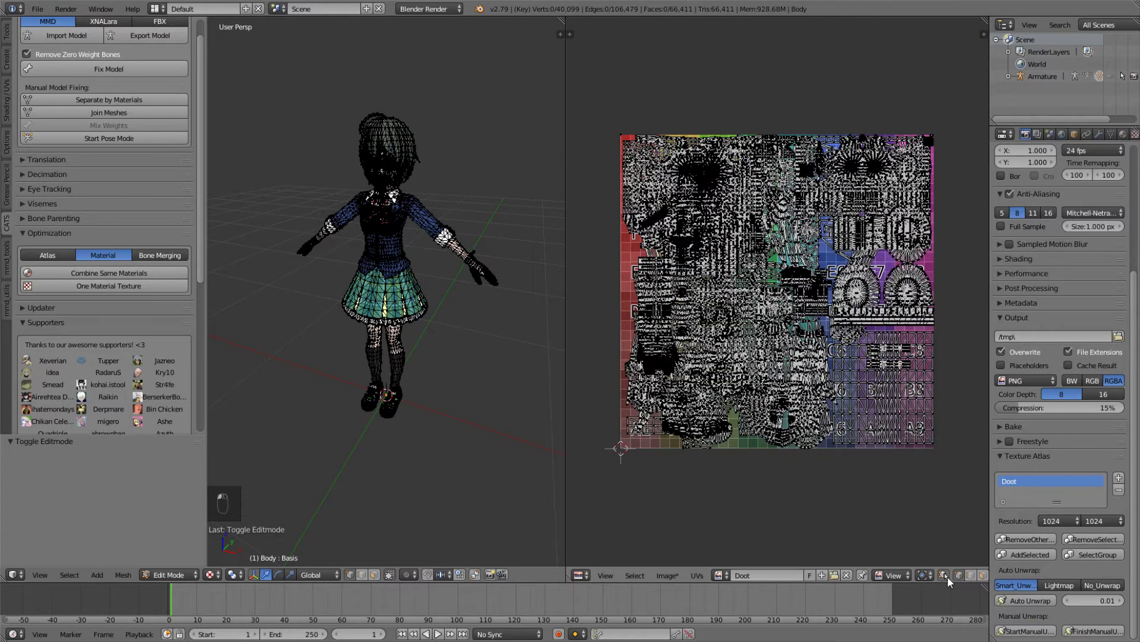
Step: Make Doot the active and render UV map of the Body mesh
left_click(1109, 136)
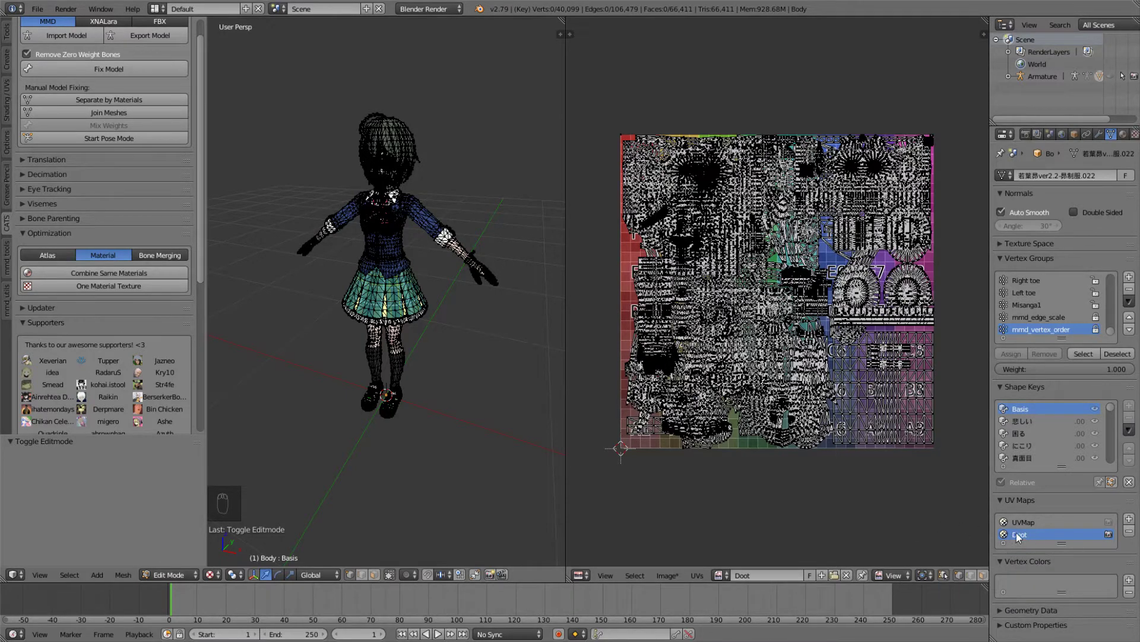
left_click(1108, 534)
Step: Select the faces of the 顔法線修正 material and move their UV islands about 1.27 units up, above the atlas square
left_click(1122, 135)
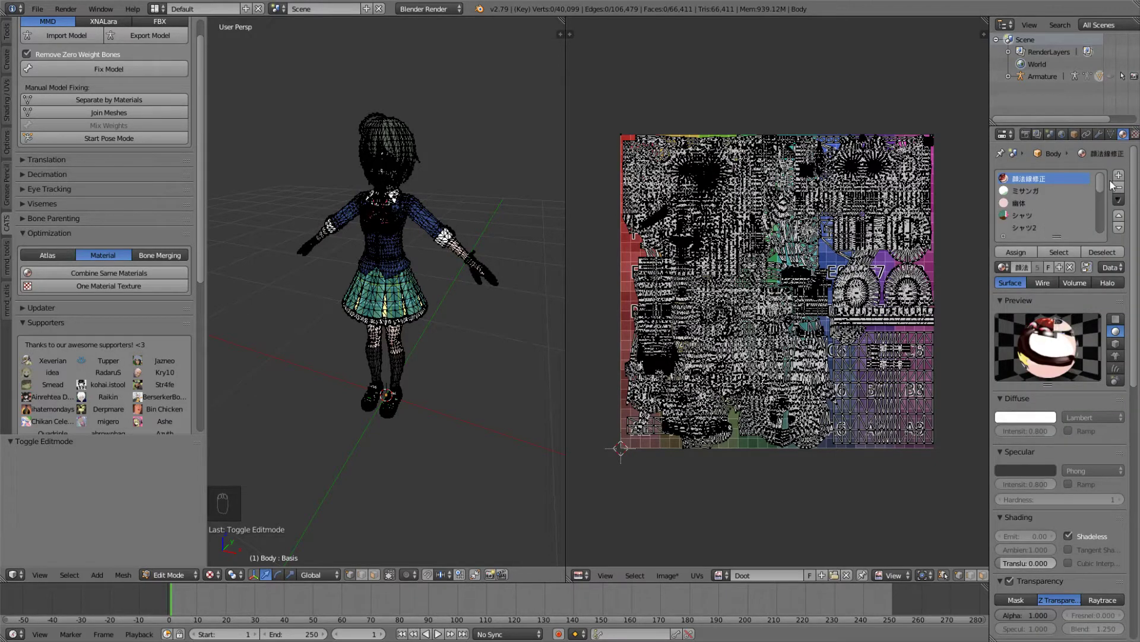
mouse_move(1104, 184)
left_mouse_down()
mouse_move(1103, 224)
mouse_move(1102, 180)
left_mouse_up()
left_click(1065, 254)
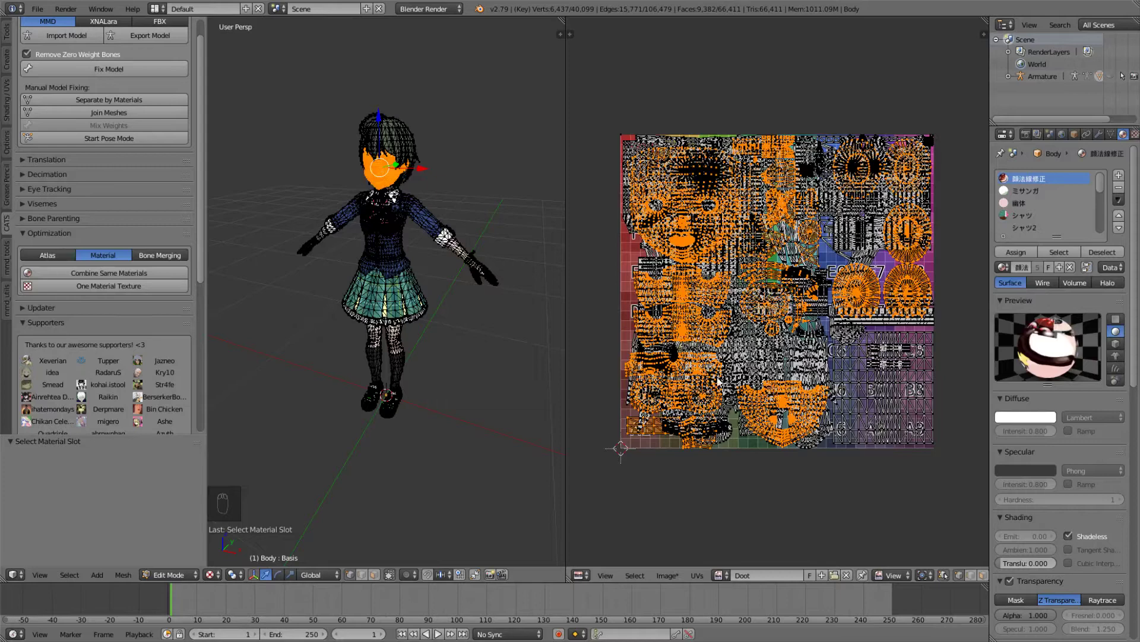
scroll(920, 224, "down", 3)
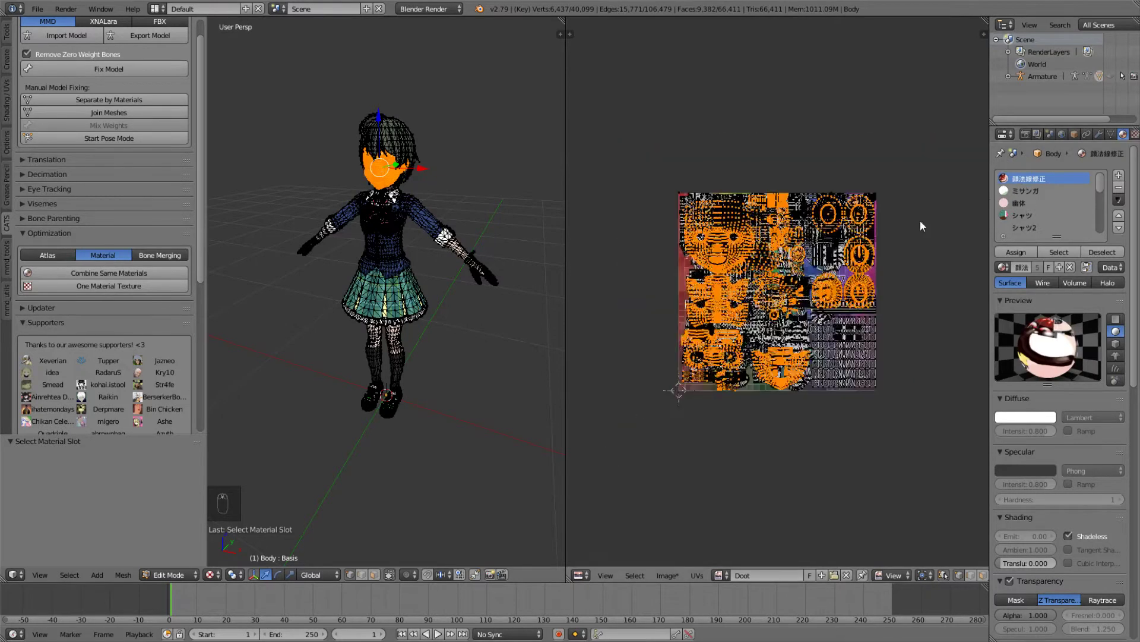
key("g")
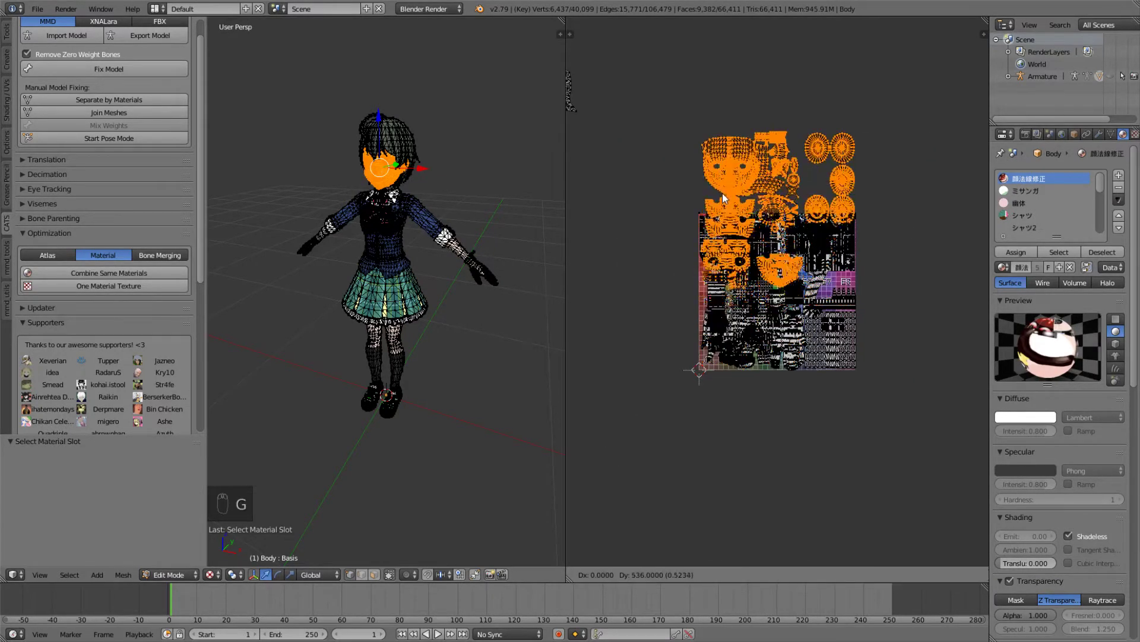
left_click(719, 83)
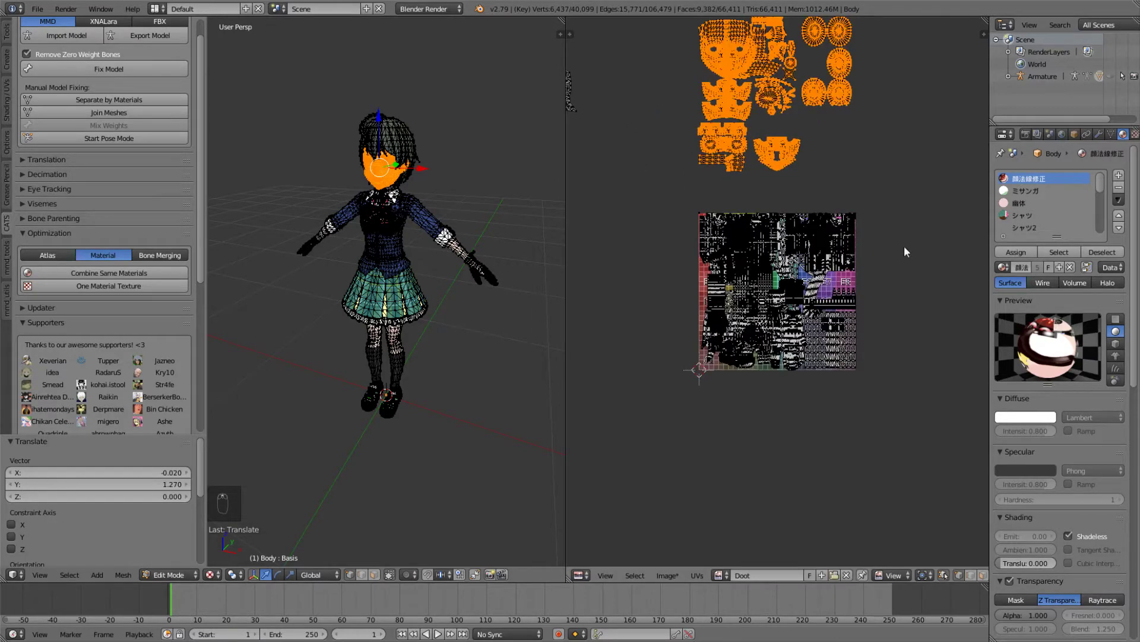
key("a")
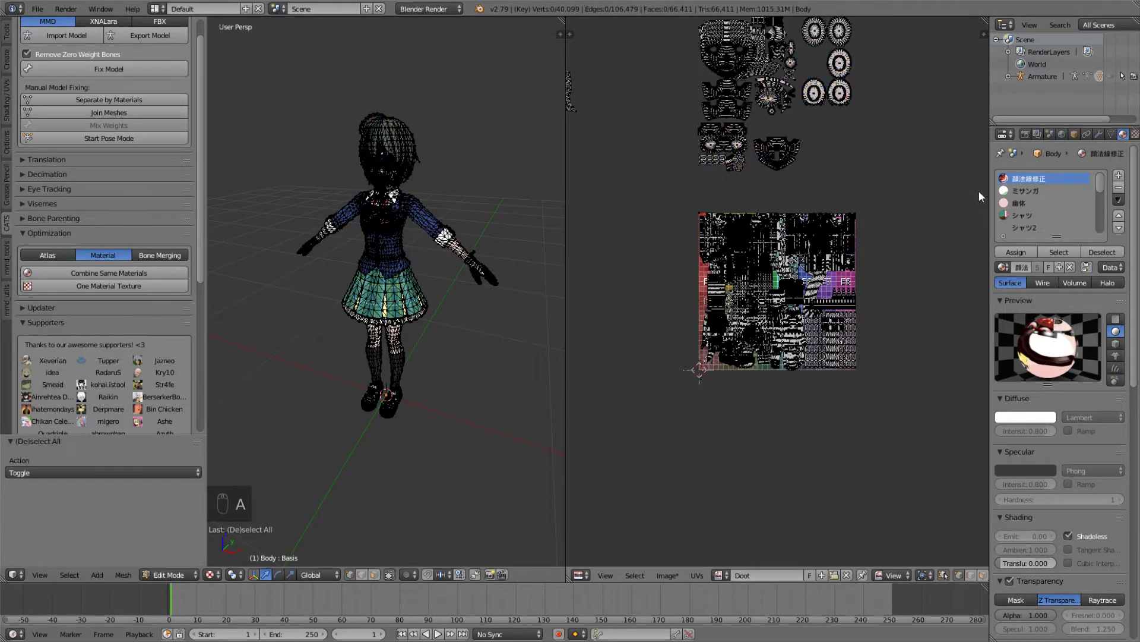
Step: Move the UV islands of the ミサンガ material about 0.87 units sideways, to the right of the atlas square
left_click(1025, 190)
left_click(1046, 253)
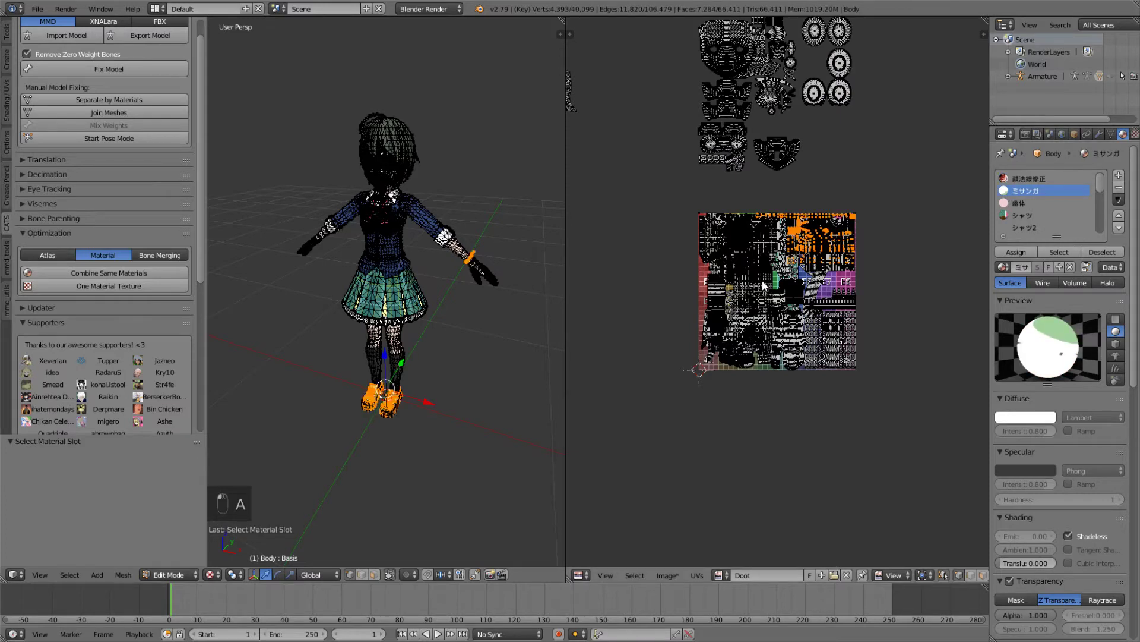
key("g")
left_click(899, 267)
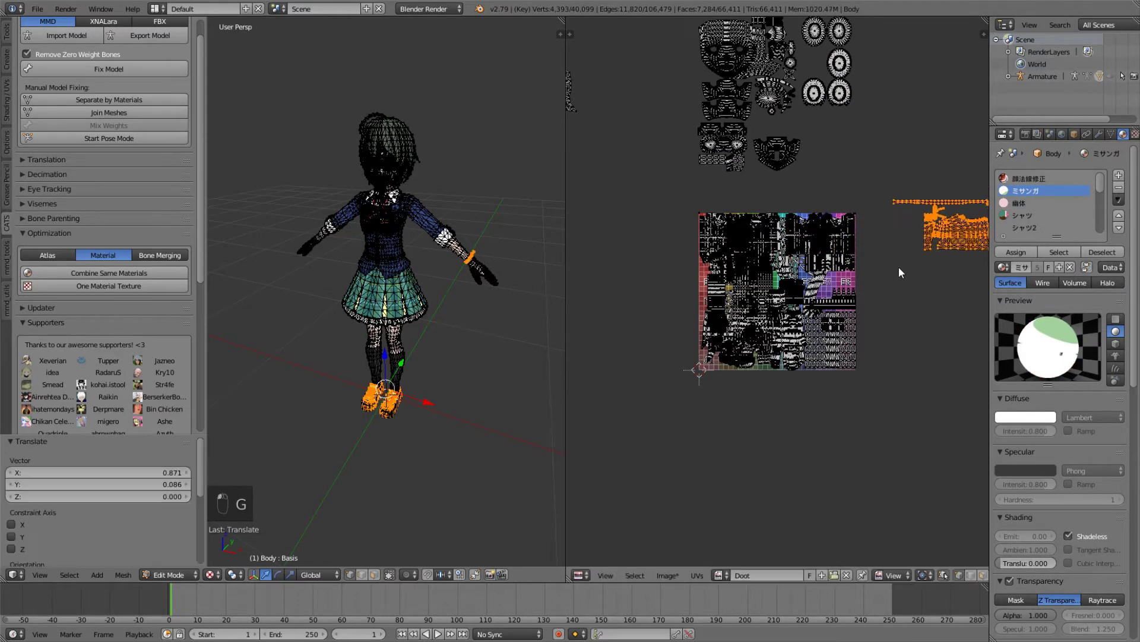
key("a")
Step: Move the UV islands of the 幽体 material about 0.6 units sideways, to the left of the atlas square
left_click(1022, 203)
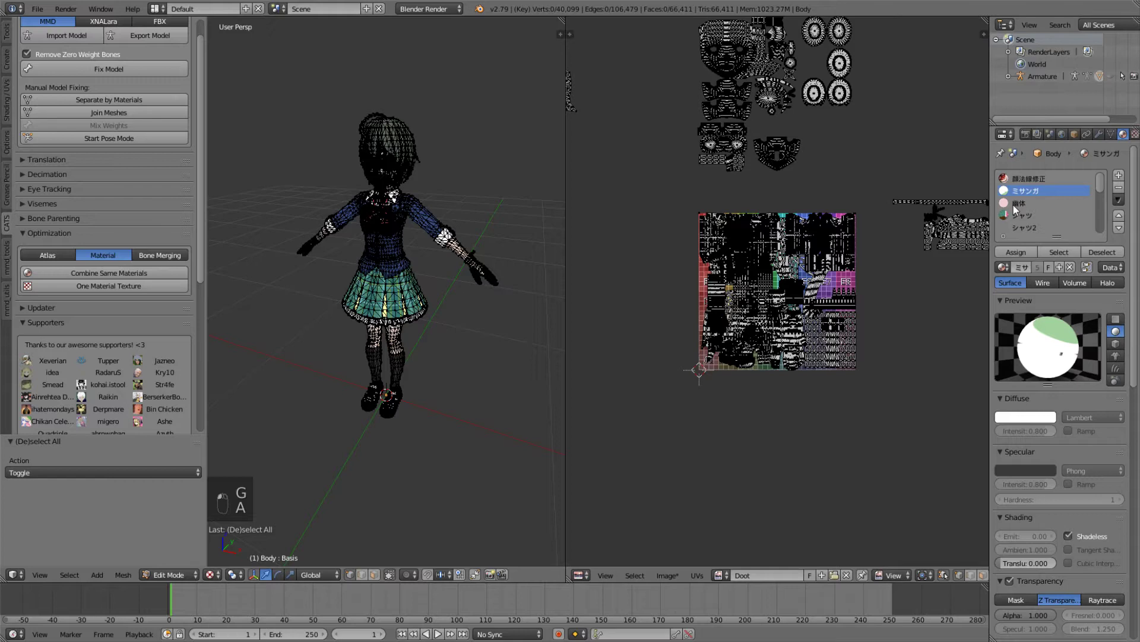
left_click(1045, 252)
key("h")
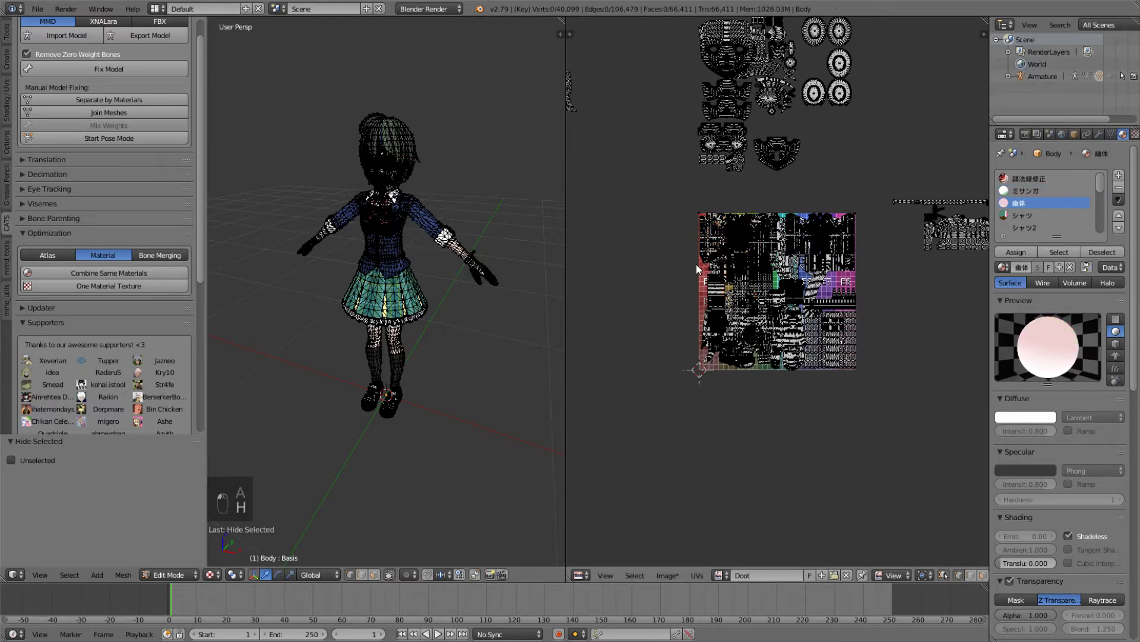
key("ctrl+z")
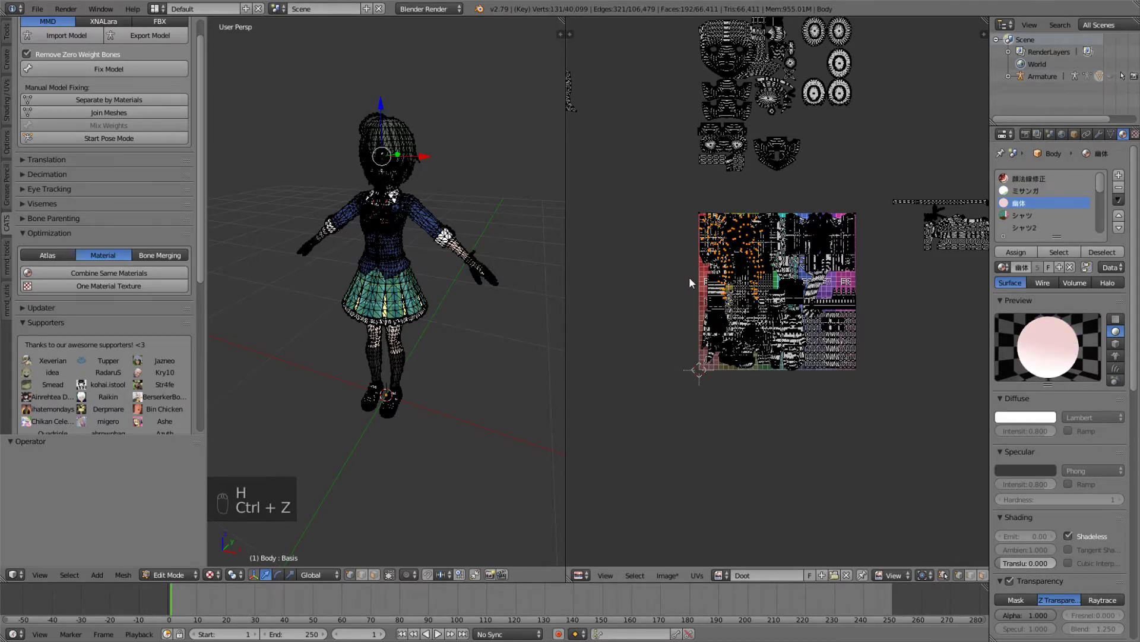
key("g")
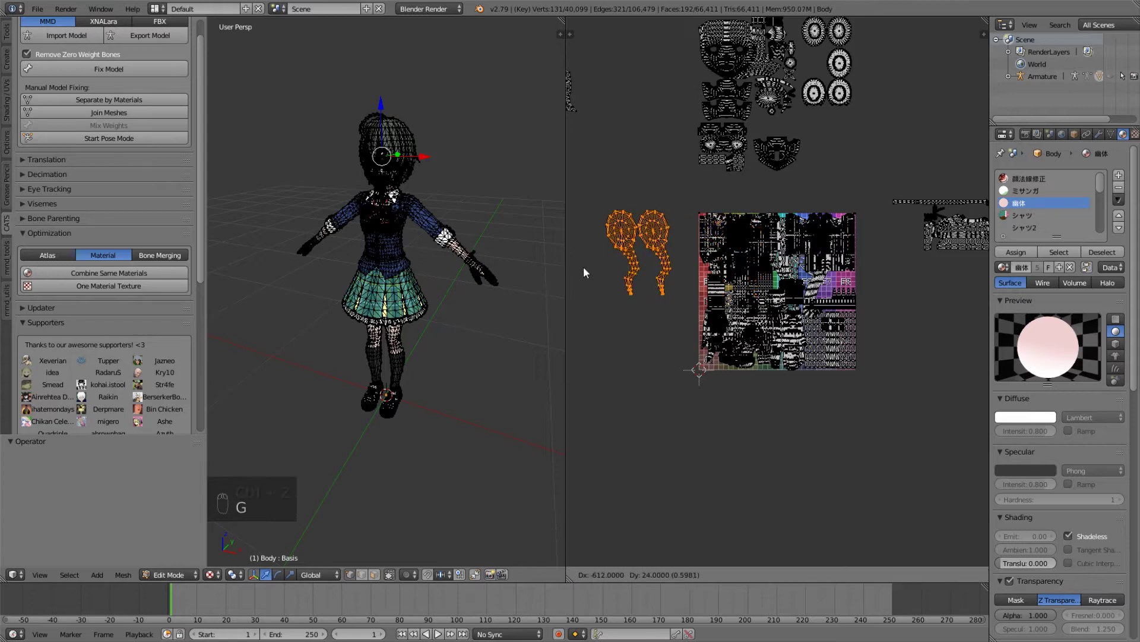
left_click(583, 266)
key("a")
Step: Move the UV islands of the シャツ material about 1.18 units, placing them below the atlas square
left_click(1021, 219)
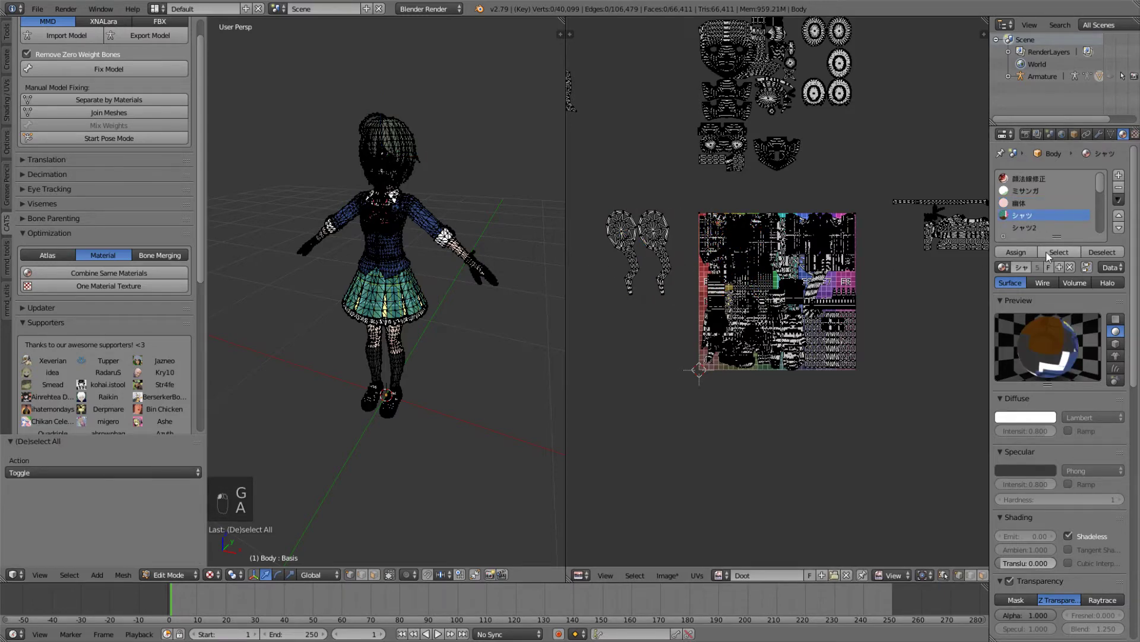
left_click(1046, 251)
key("g")
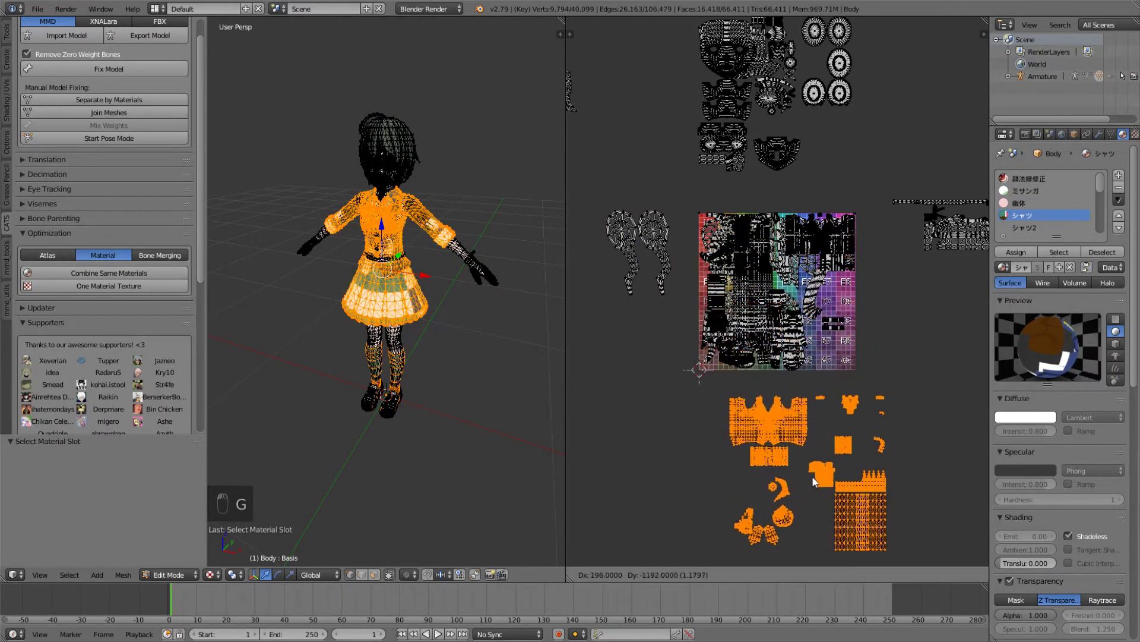
left_click(811, 499)
key("a")
Step: Move the UV islands of the シャツ2 material about 1.03 units, to the lower right outside the atlas square
left_click(1029, 226)
left_click(1049, 252)
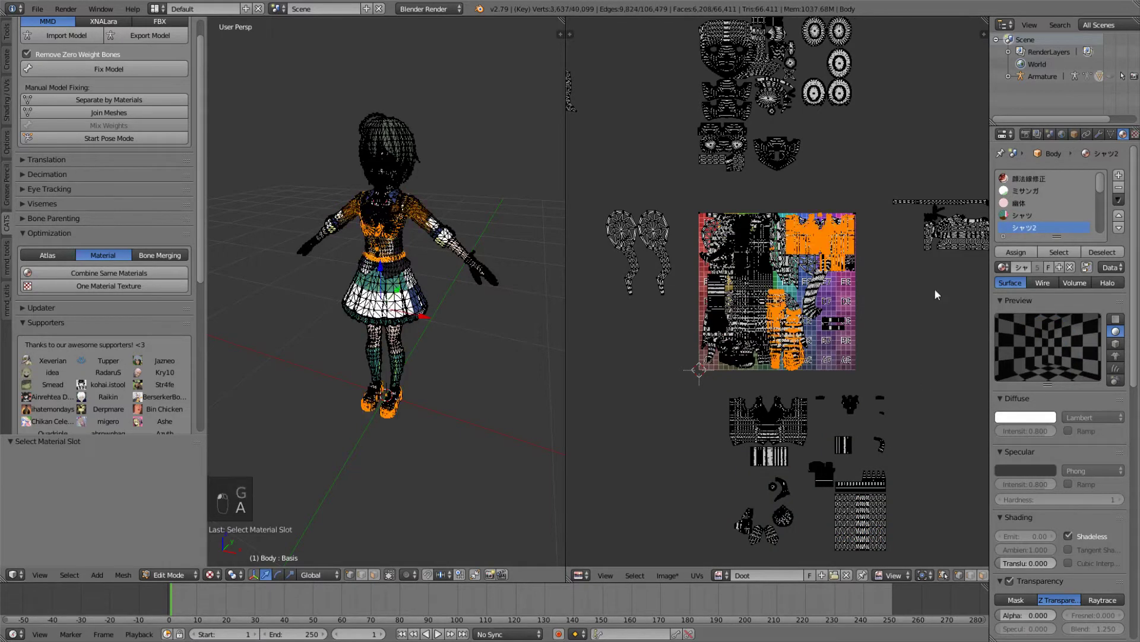
key("g")
left_click(953, 390)
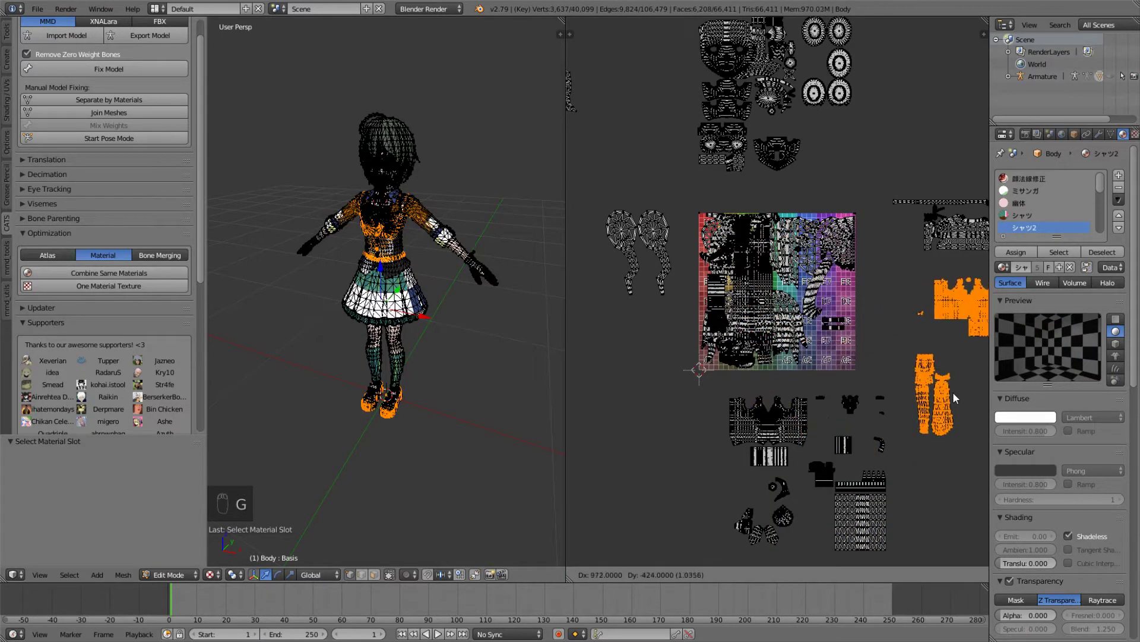
key("a")
Step: Move the heart-shaped UV islands of the クッキー material about 1.24 units, to the lower left outside the atlas square
scroll(1041, 230, "down", 1)
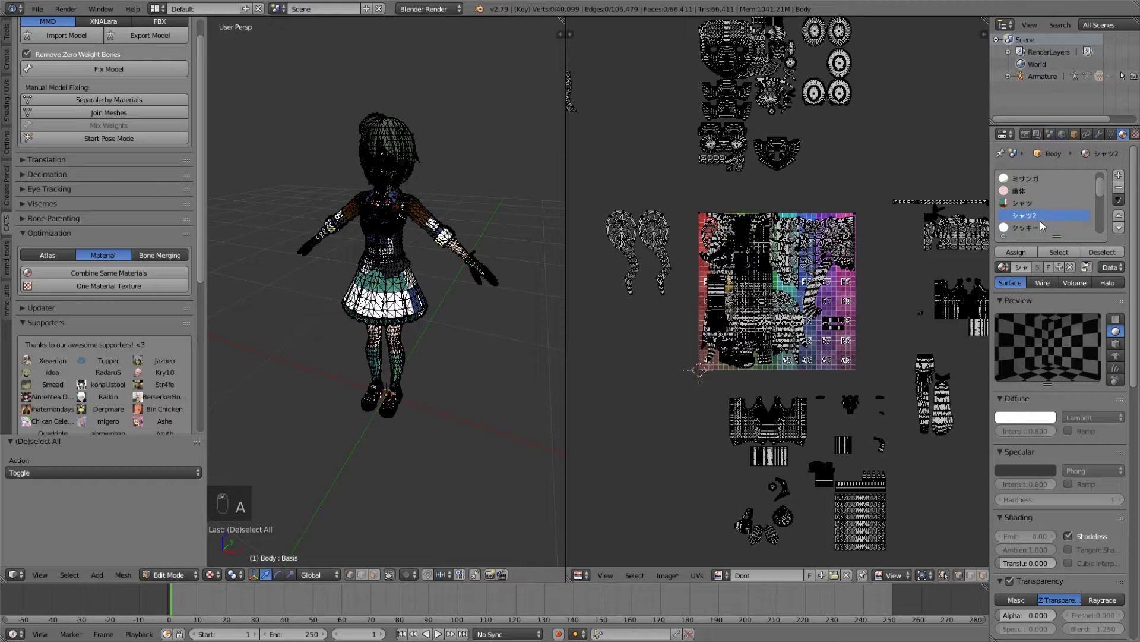
left_click(1030, 228)
left_click(1049, 252)
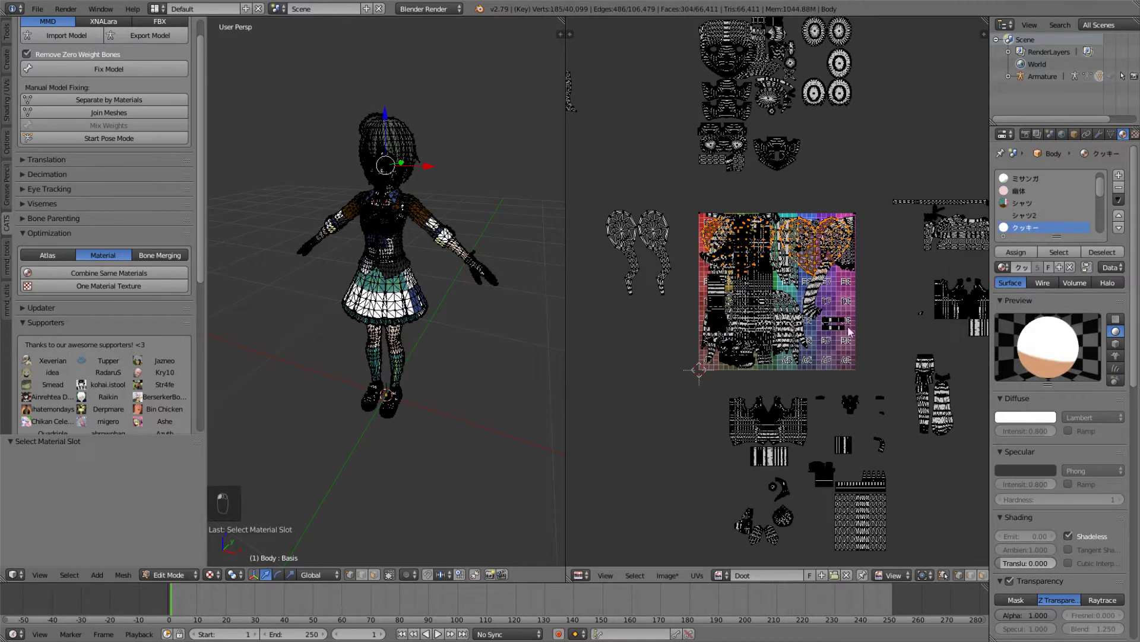
key("g")
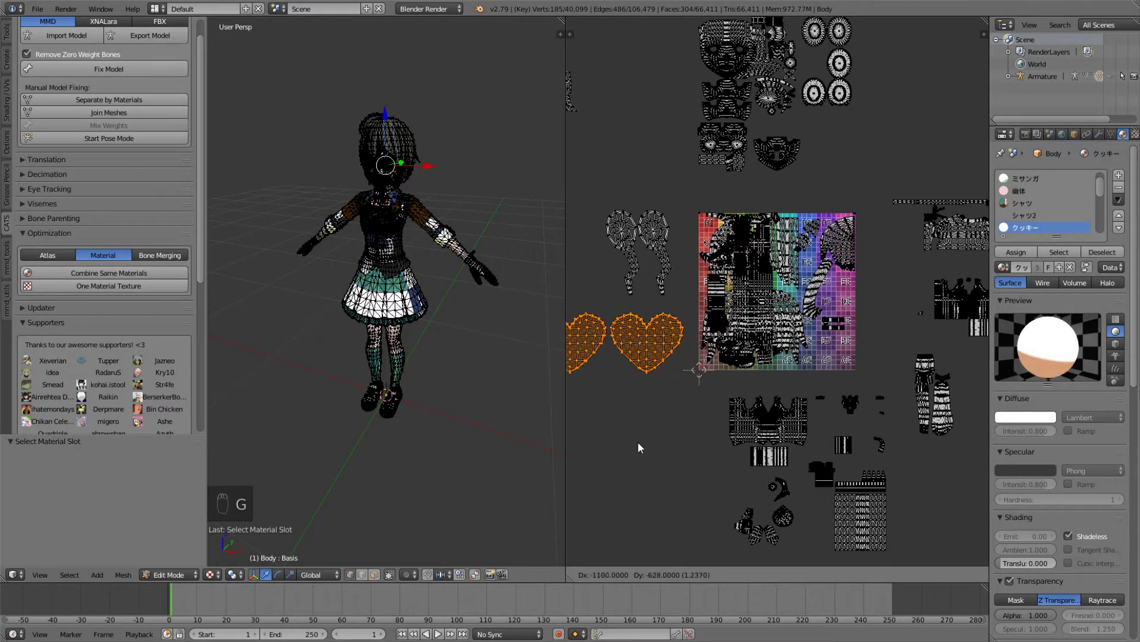
left_click(638, 442)
key("a")
Step: Move the UV islands of the 眼鏡おしのび2 material out of the atlas square, below the heart-shaped islands
scroll(1030, 202, "down", 2)
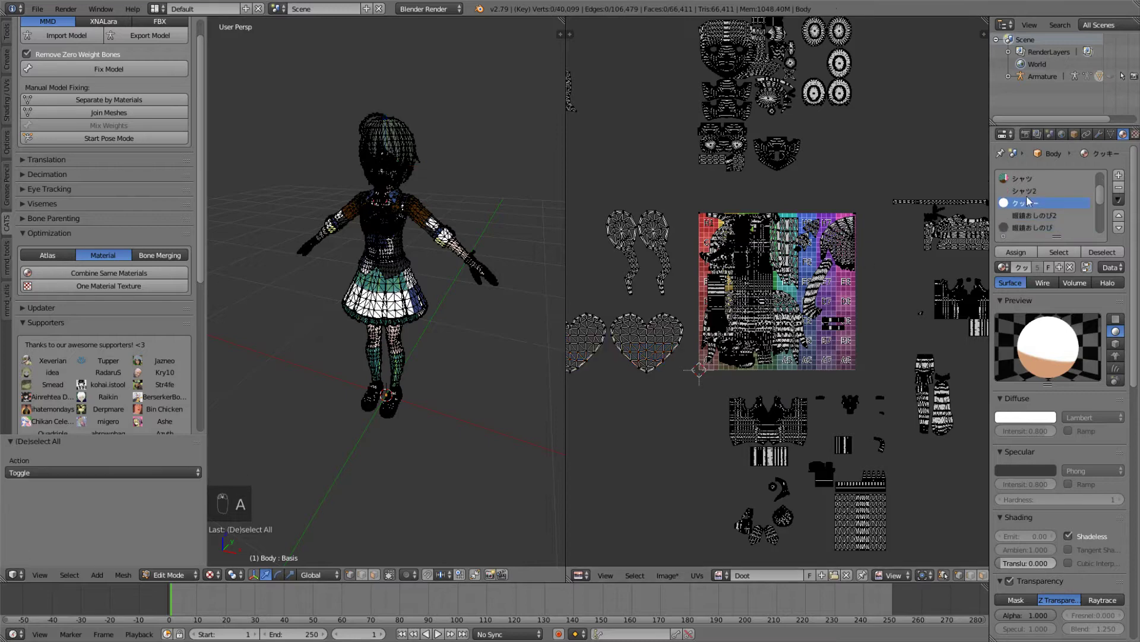
left_click(1034, 216)
left_click(1059, 252)
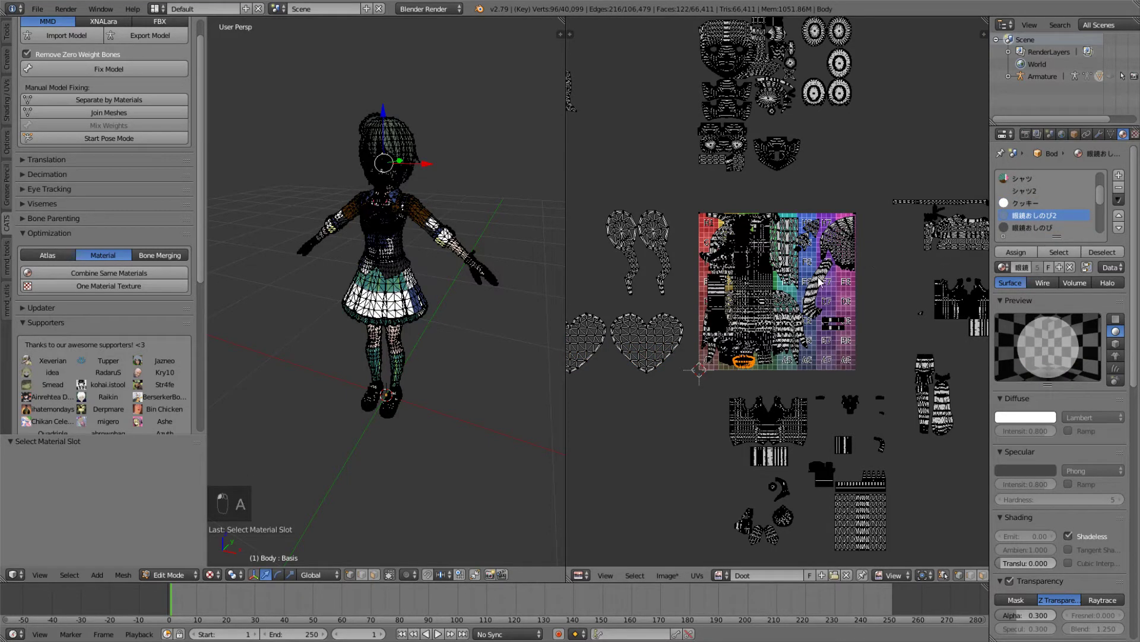
key("g")
left_click(686, 366)
key("a")
Step: Move the UV islands of the 眼鏡おしのび material out of the atlas square, to the upper left above the ribbon-shaped islands
left_click(1043, 215)
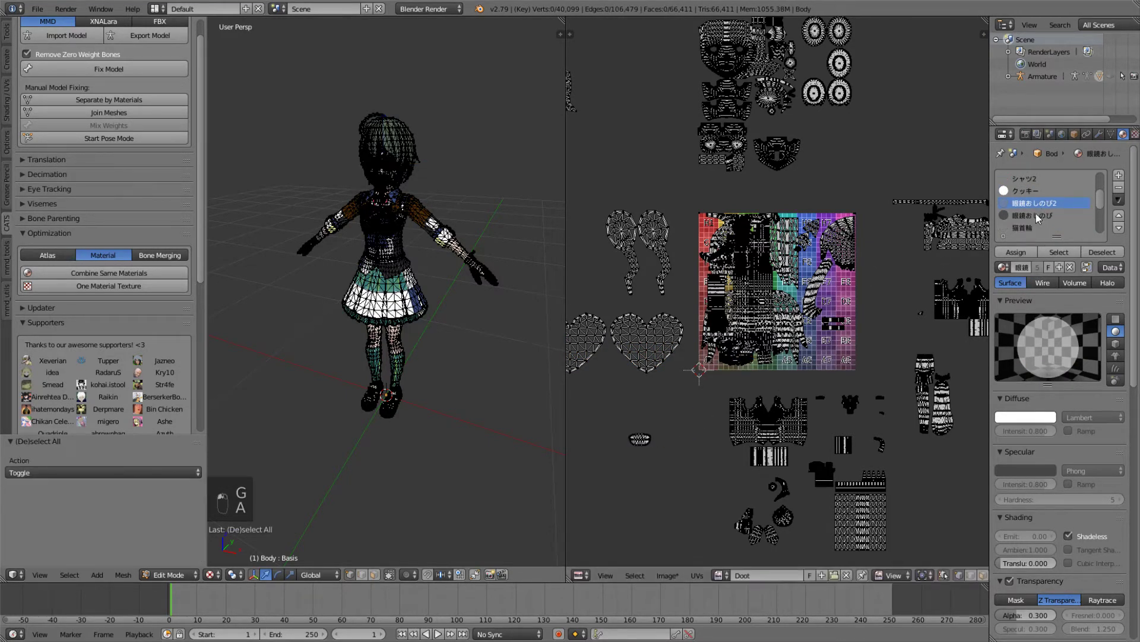
left_click(1059, 252)
key("g")
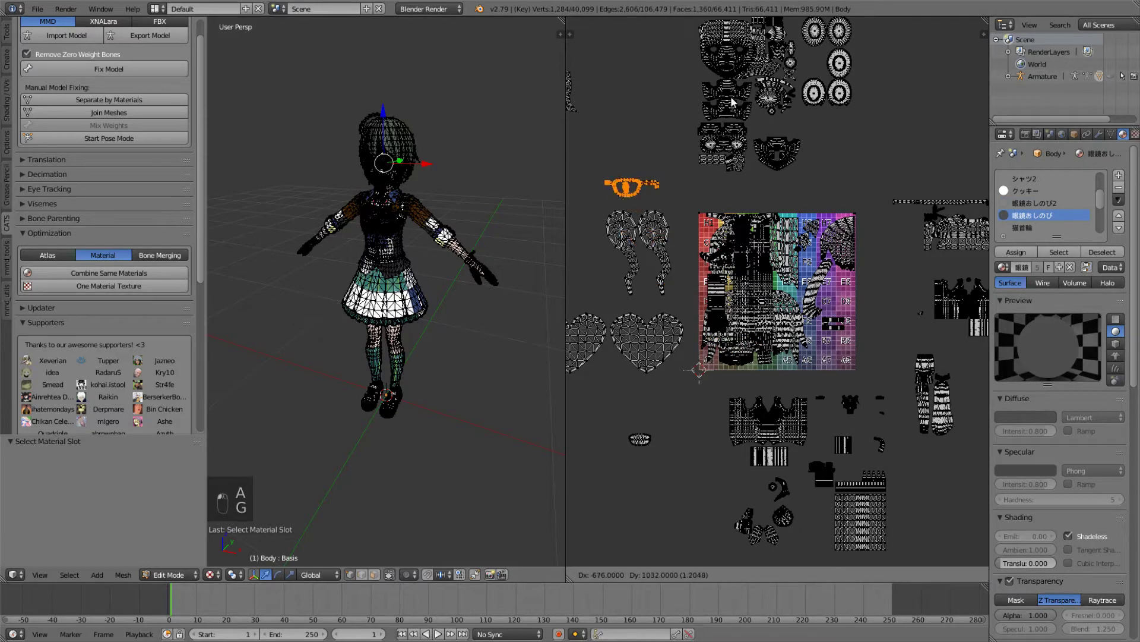
left_click(768, 134)
key("a")
Step: Move the UV islands of the 猫首輪 material about 0.9 units, to the upper right outside the atlas square
scroll(1057, 196, "down", 2)
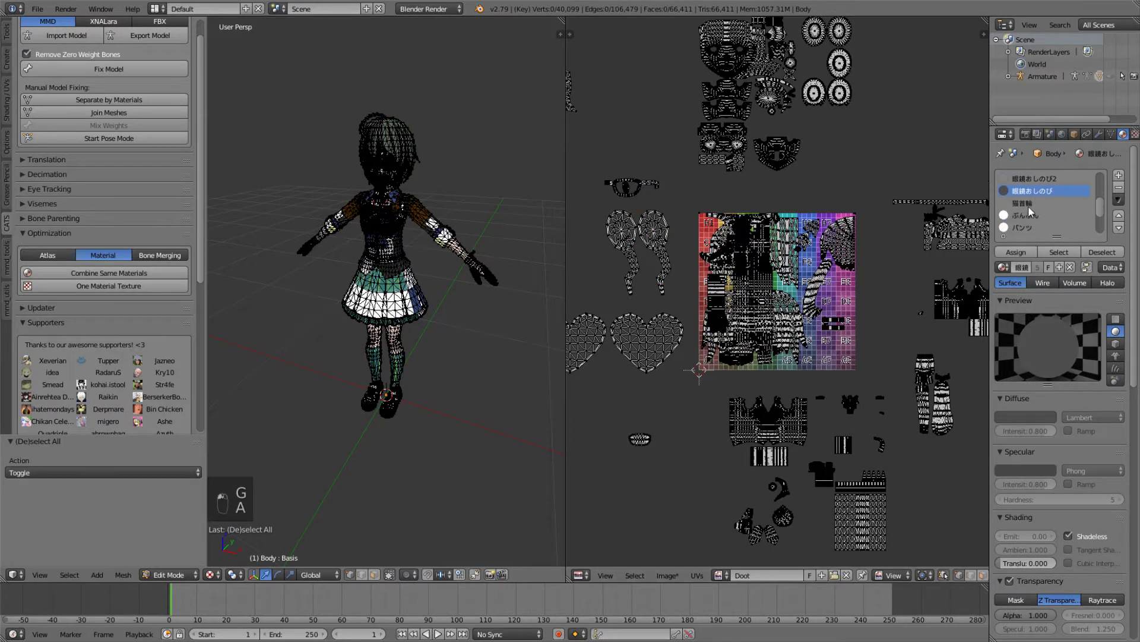
left_click(1028, 206)
left_click(1051, 250)
key("g")
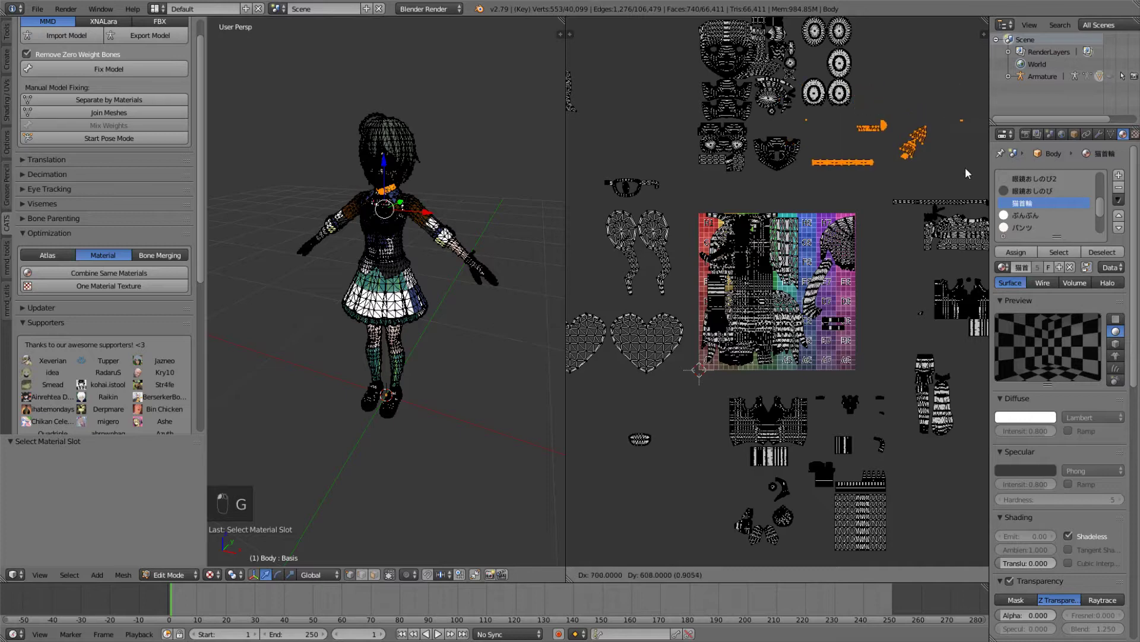
left_click(972, 179)
key("a")
Step: Move the UV islands of the ぷんぷん material about 0.43 units right, placing them above the glasses islands
scroll(1034, 214, "down", 1)
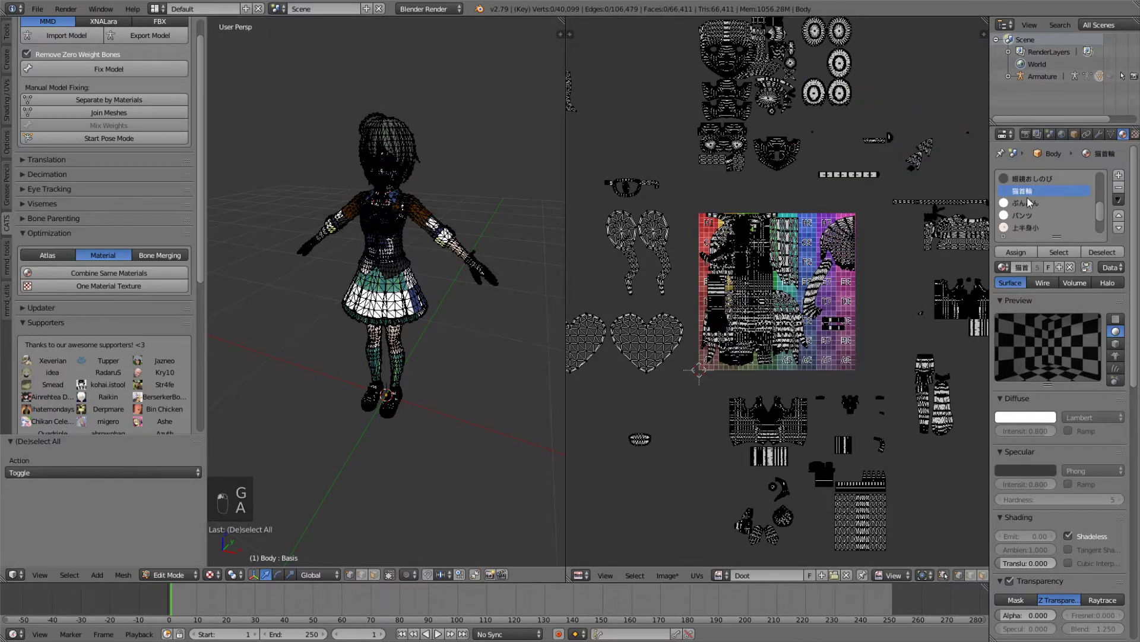
left_click(1031, 202)
left_click(1059, 252)
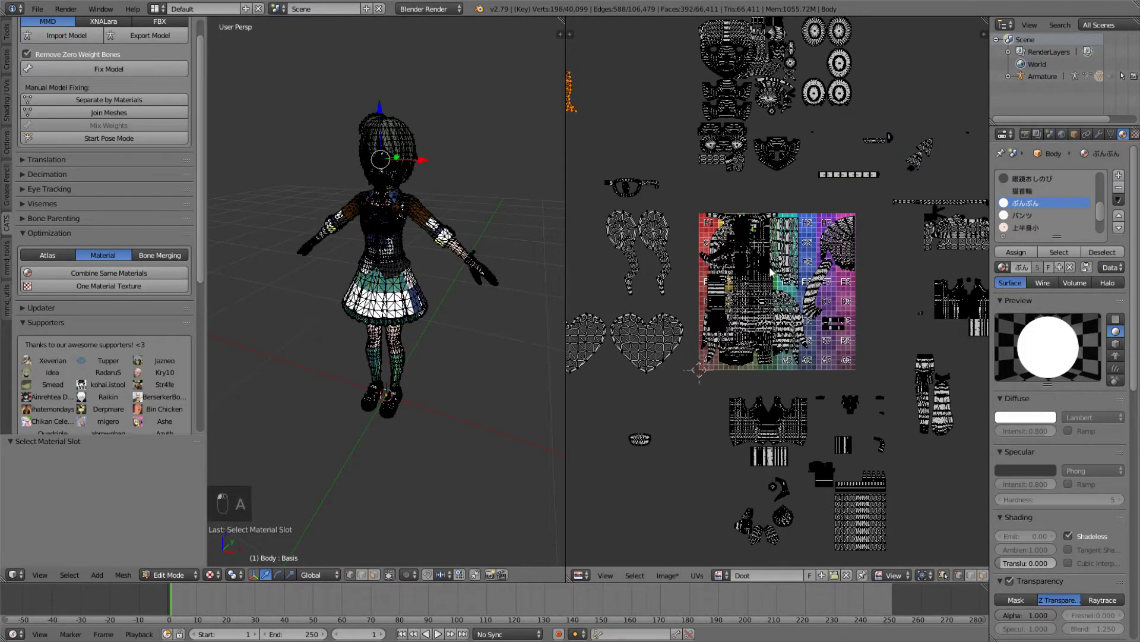
key("g")
left_click(843, 273)
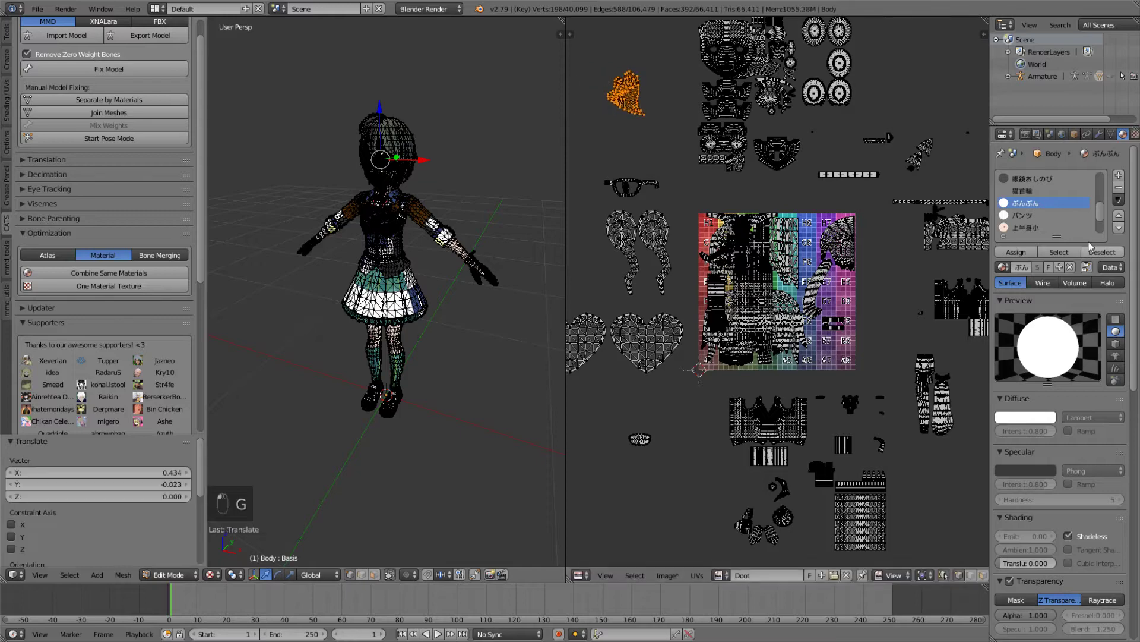
key("a")
Step: Move the UV islands of the パンツ material about 1.7 units, to the lower left outside the atlas square
scroll(1067, 215, "down", 1)
left_click(1044, 204)
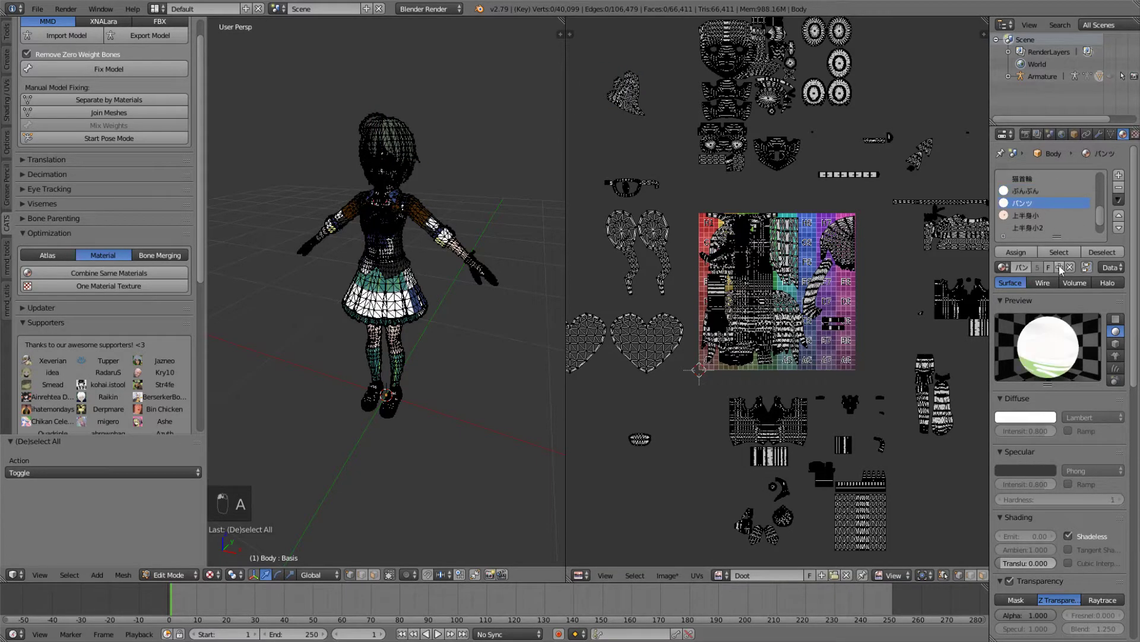
left_click(1059, 252)
key("g")
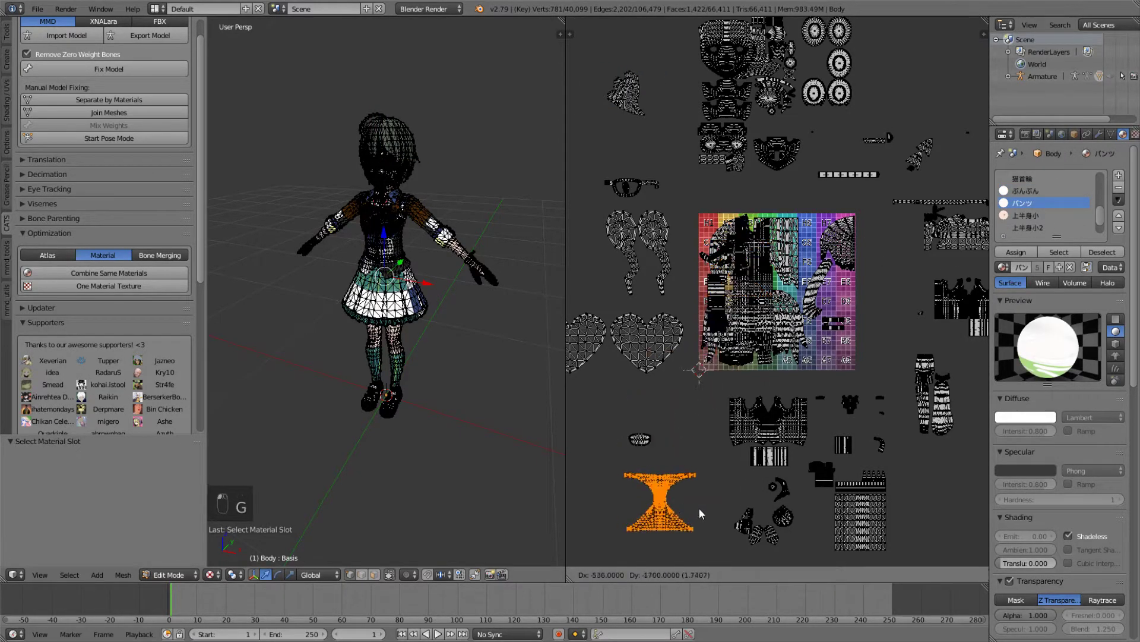
left_click(700, 512)
key("a")
Step: Move the UV islands of the 上半身小 material to the far lower right outside the atlas square
left_click(1028, 215)
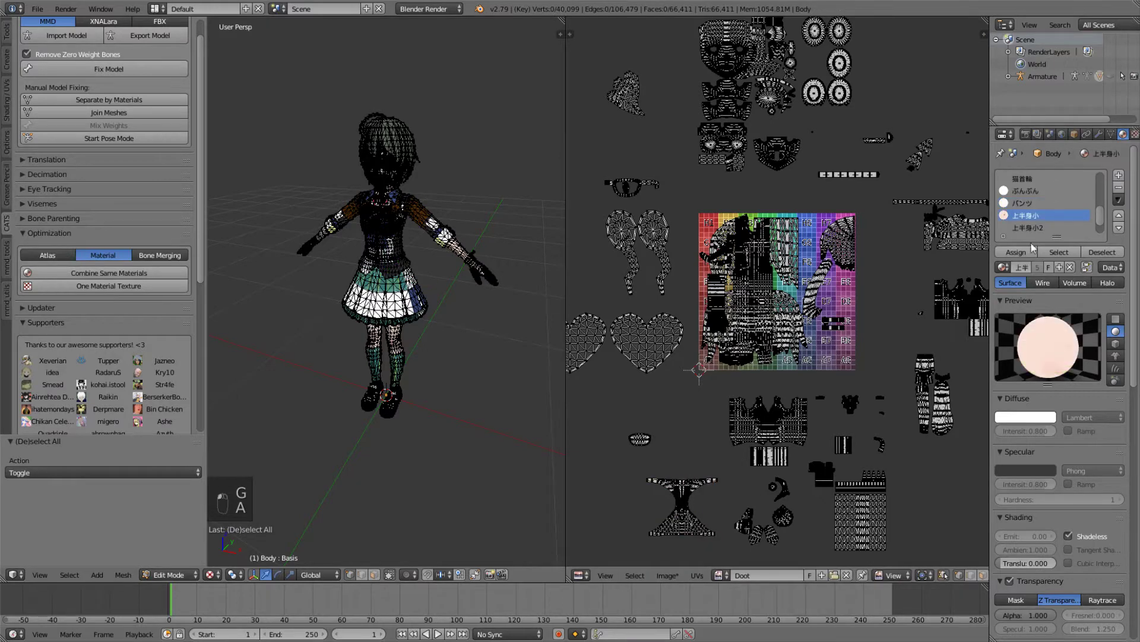
left_click(1059, 252)
key("g")
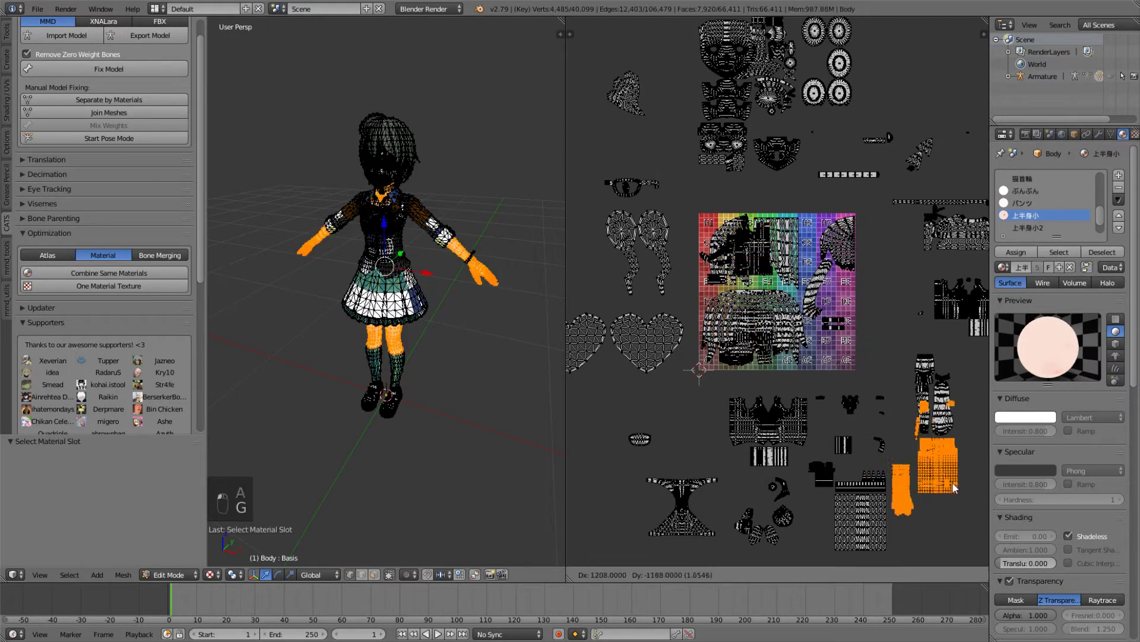
left_click(961, 536)
key("a")
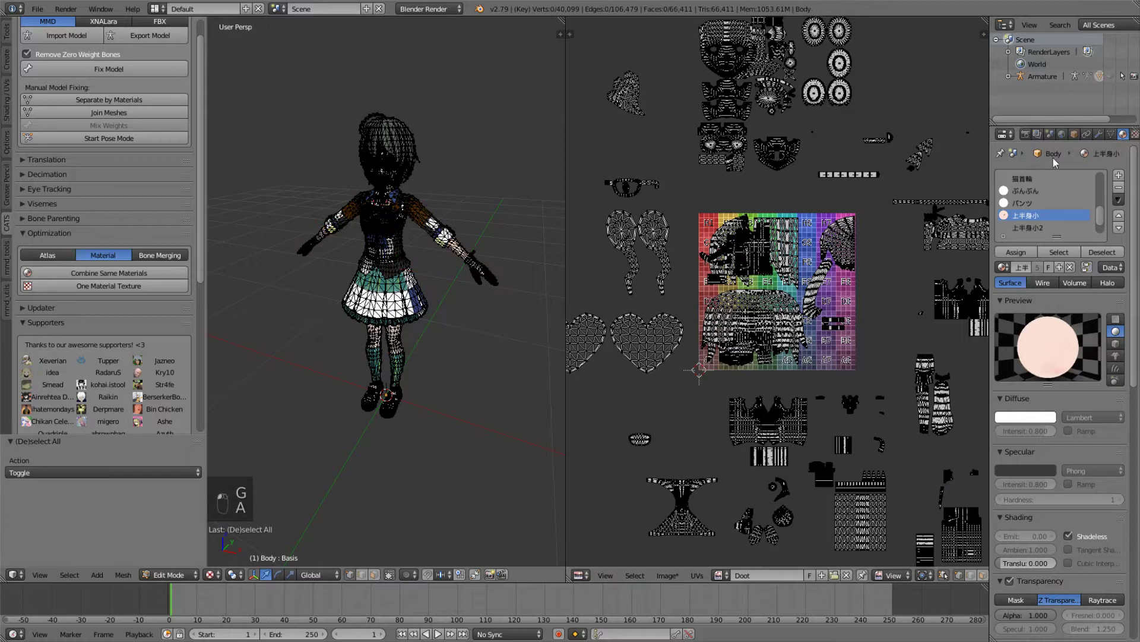
Step: Move the UV islands of the 上半身小2 material about 1.6 units, to the lower left below the heart-shaped islands
scroll(1046, 267, "down", 1)
scroll(1033, 190, "down", 1)
left_click(1028, 191)
left_click(1059, 228)
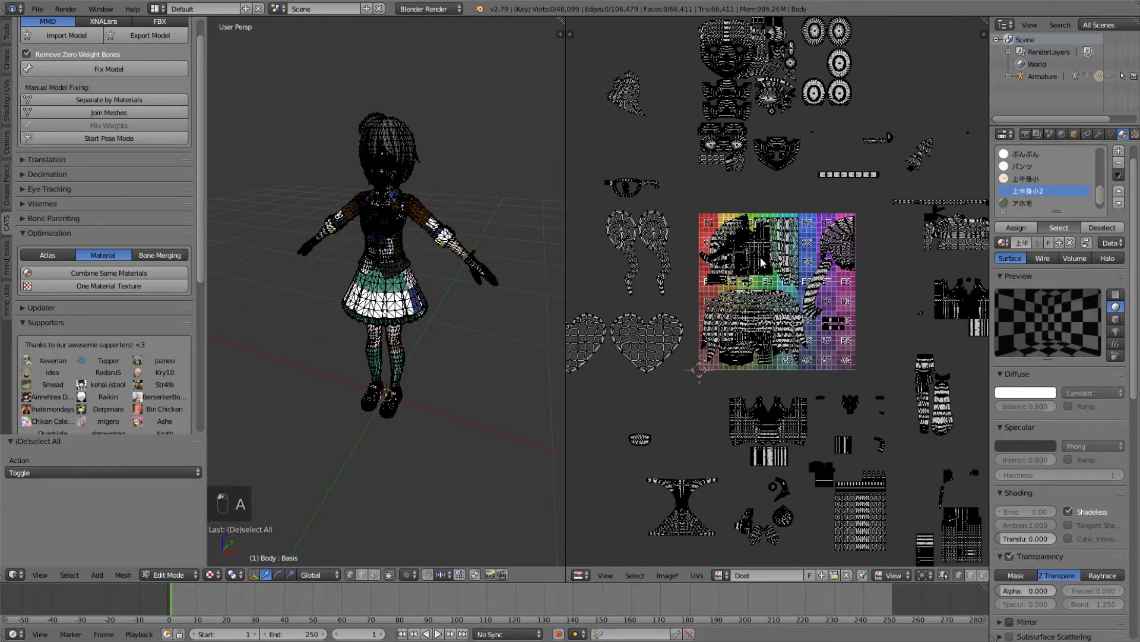
key("g")
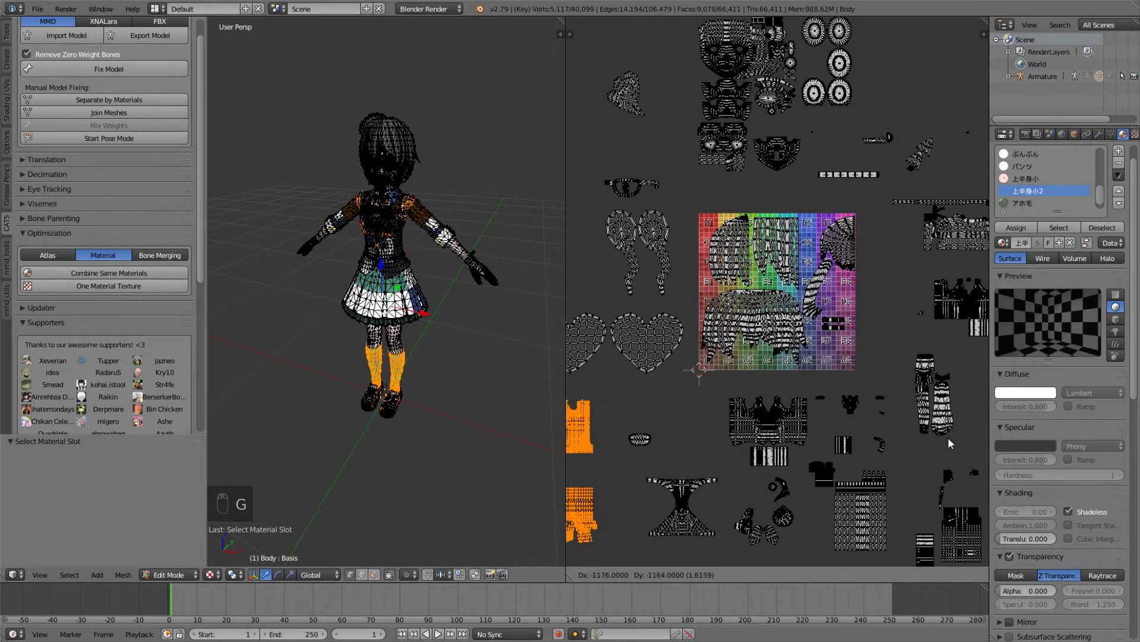
left_click(950, 437)
key("a")
key("a")
Step: Move the hair UV islands of the アホ毛 material about 1.9 units, to the upper right outside the atlas square
left_click(1023, 203)
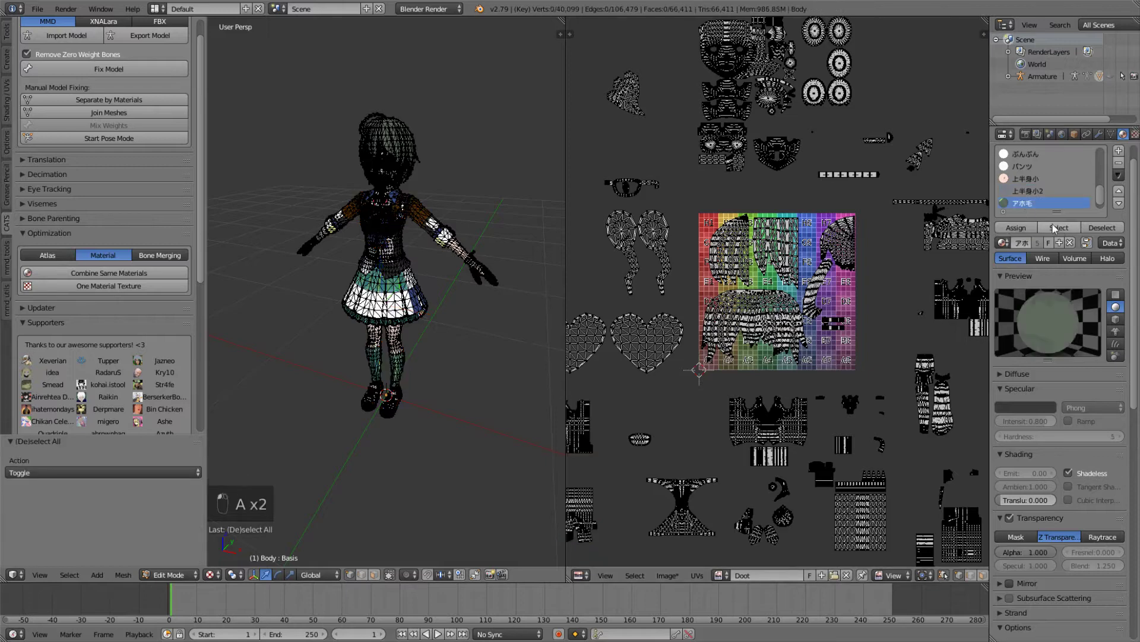
left_click(1059, 227)
key("g")
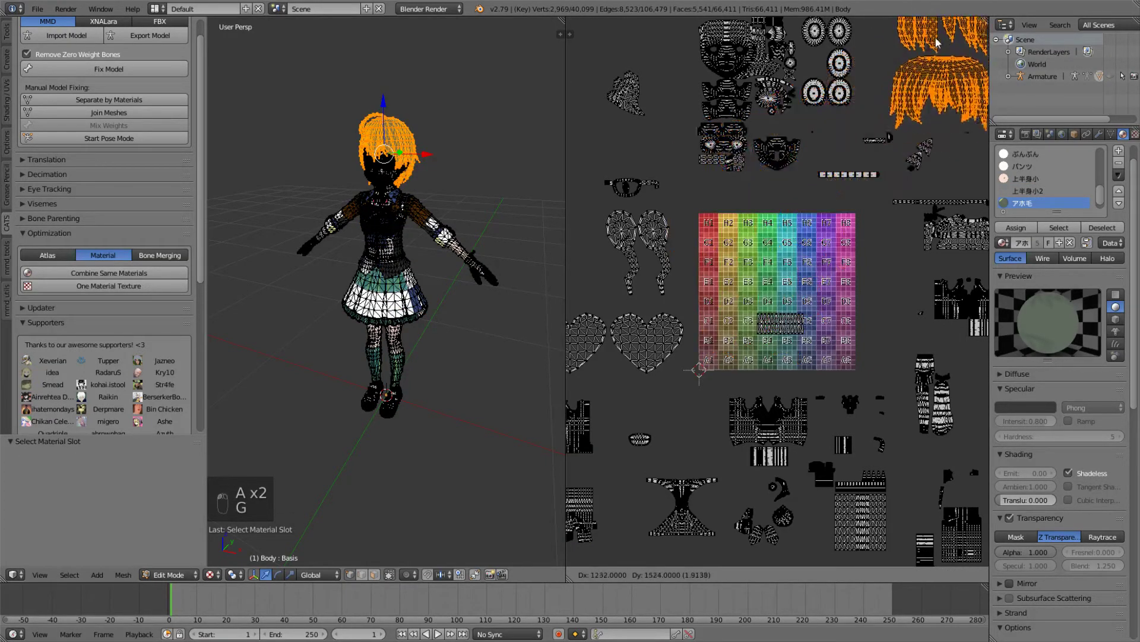
left_click(874, 88)
key("a")
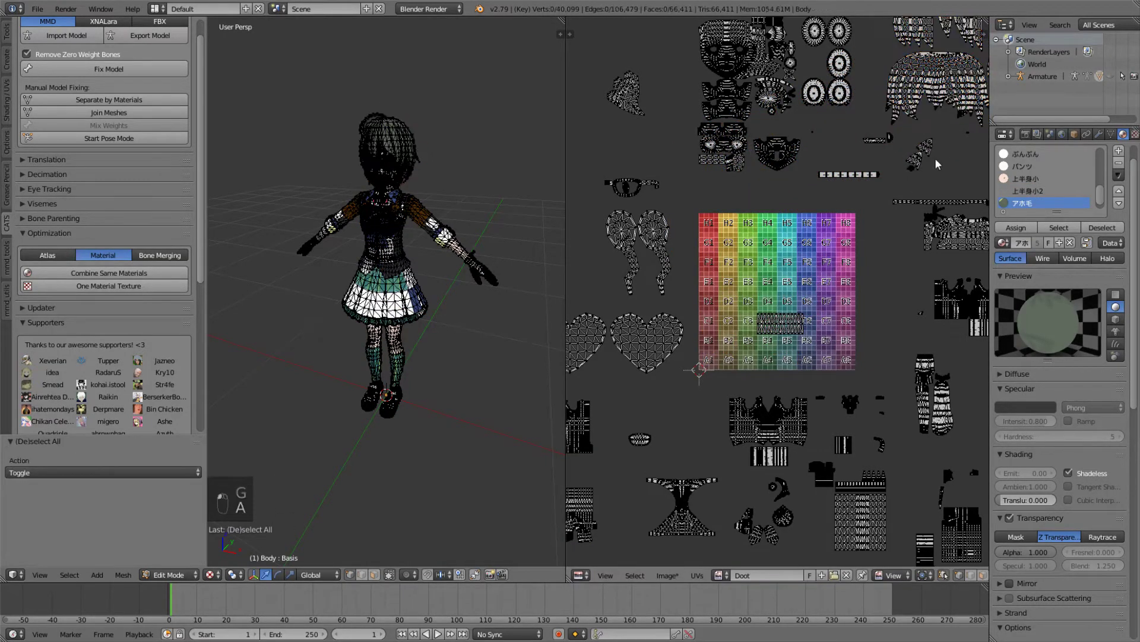
Step: Move the UV islands of the 唾液 material just outside the right edge of the atlas square
scroll(1011, 204, "down", 1)
left_click(1018, 202)
left_click(1059, 228)
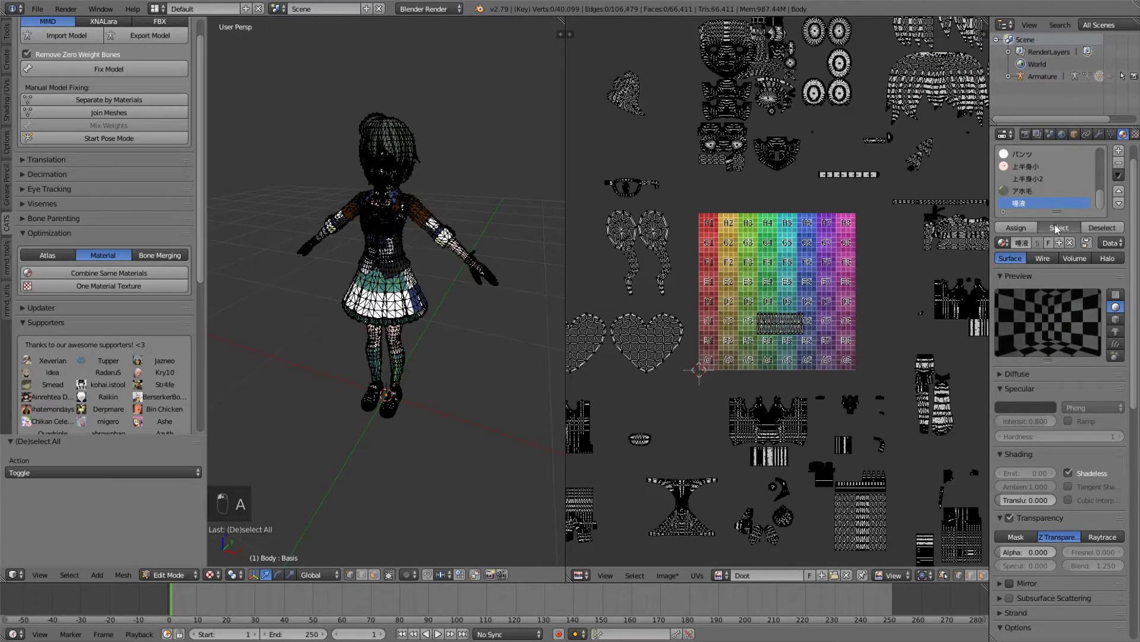
key("g")
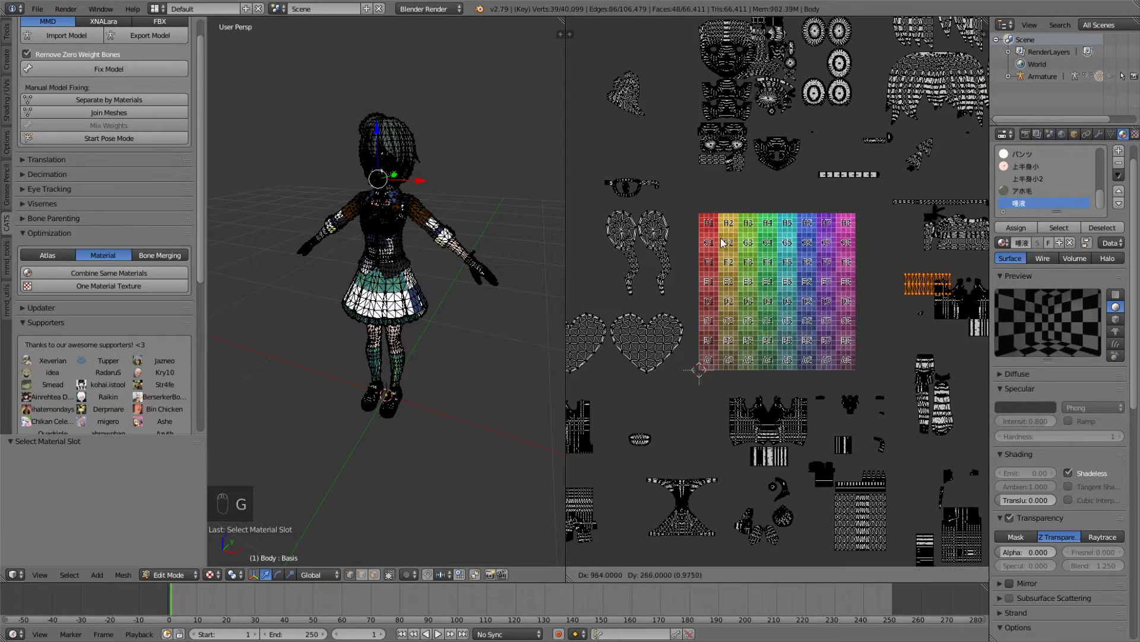
left_click(697, 232)
key("a")
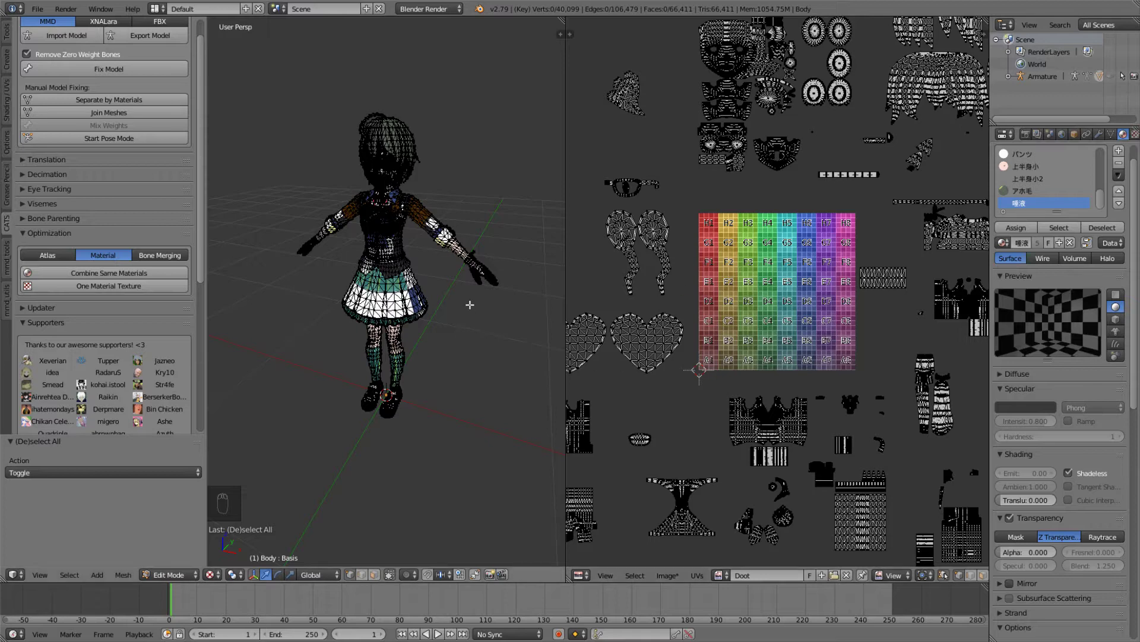
Step: Examine the textured character up close in Object Mode, returning to Edit Mode
key("Tab")
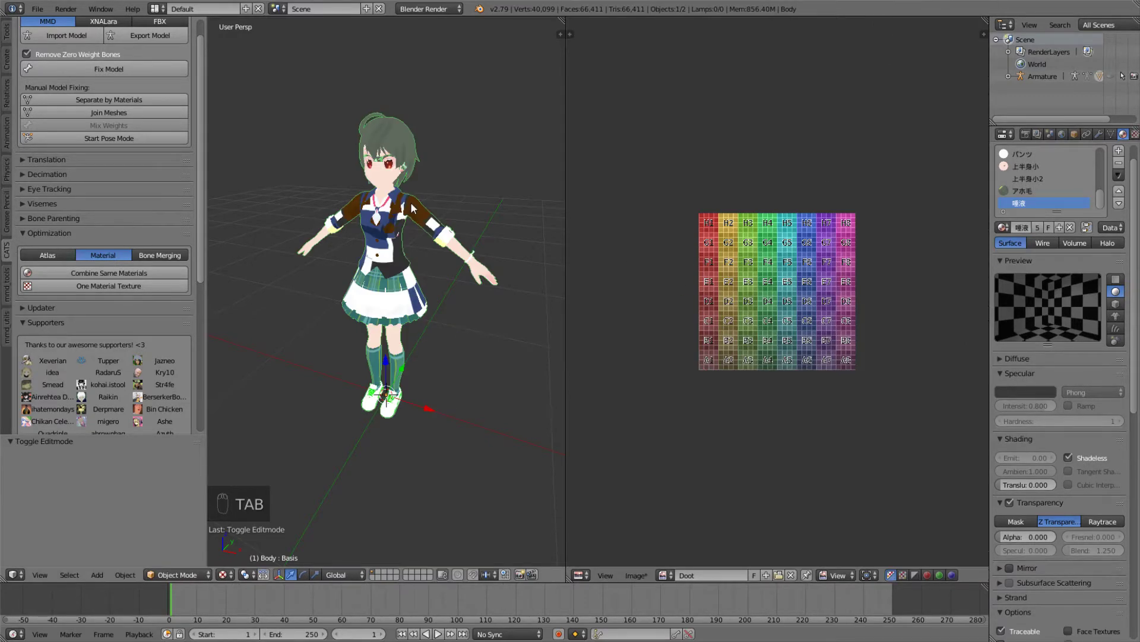
scroll(451, 237, "up", 3)
middle_click_drag(451, 237, 412, 191)
scroll(407, 244, "up", 3)
scroll(403, 222, "down", 2)
scroll(412, 191, "down", 2)
key("Tab")
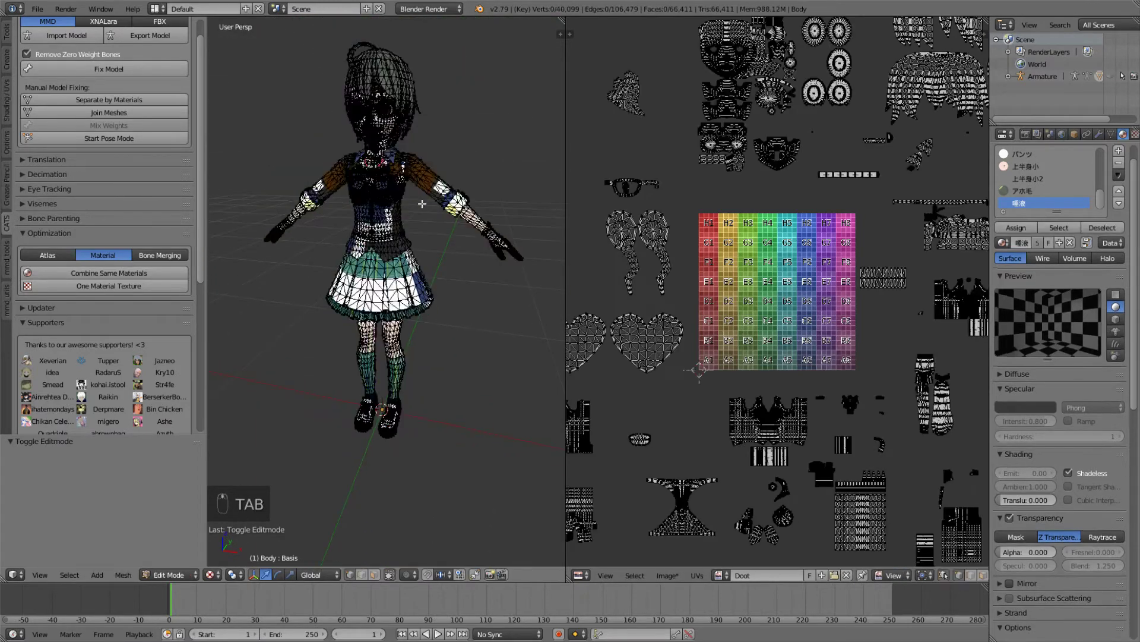
Step: Examine the separated UV islands around the empty atlas square and the resolution setting of the Doot texture atlas
scroll(827, 289, "down", 1)
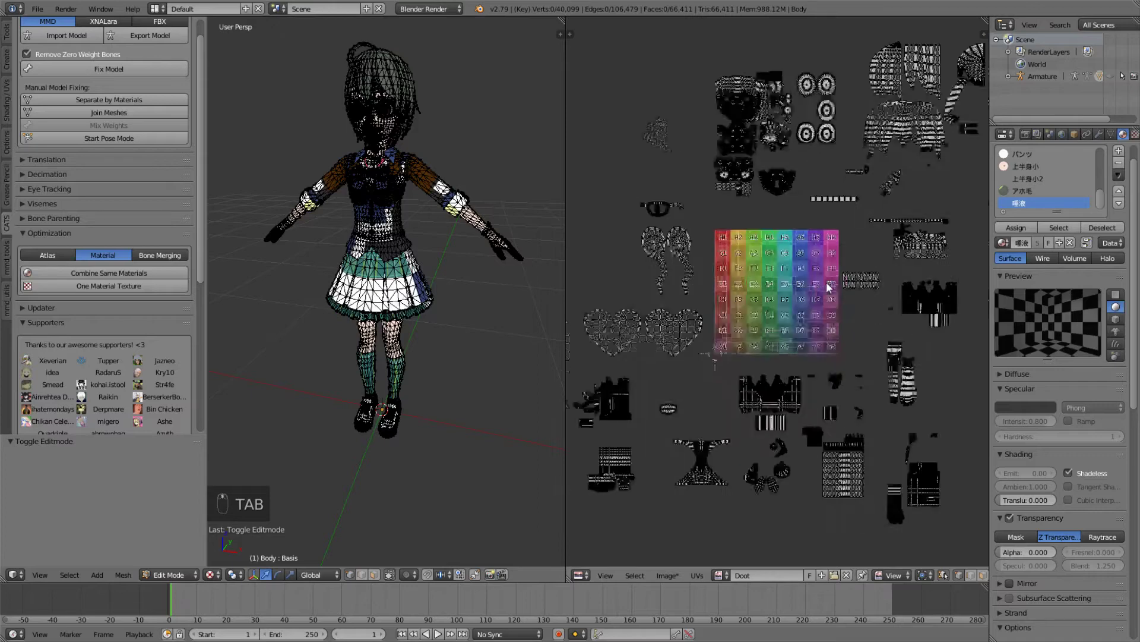
scroll(828, 289, "up", 1)
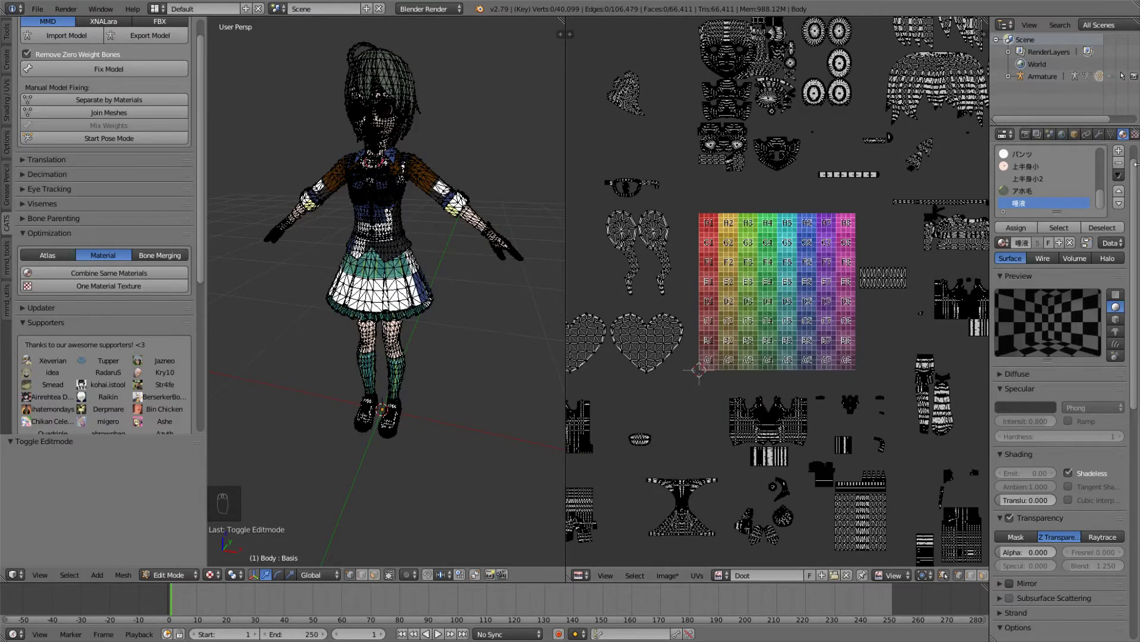
scroll(758, 247, "up", 3)
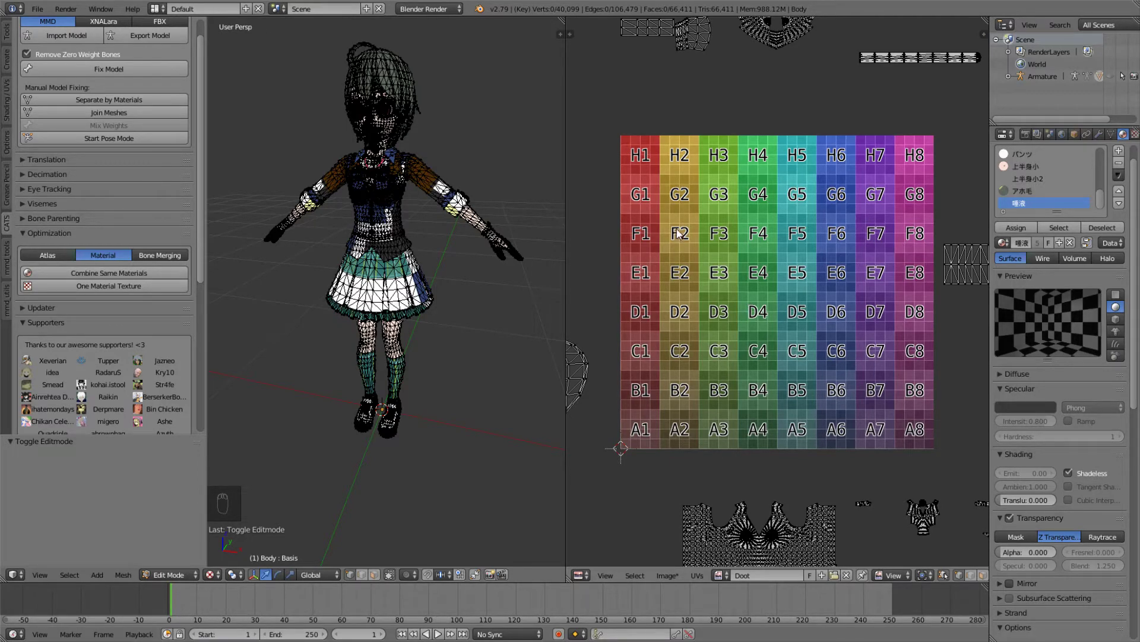
left_click(1025, 135)
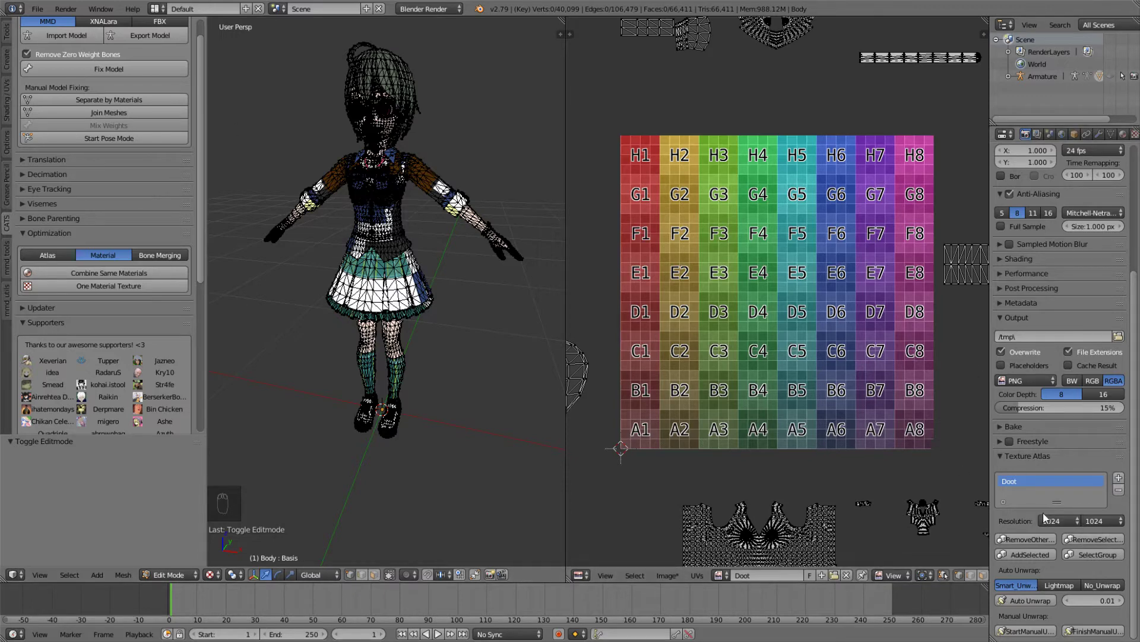
scroll(983, 521, "down", 3)
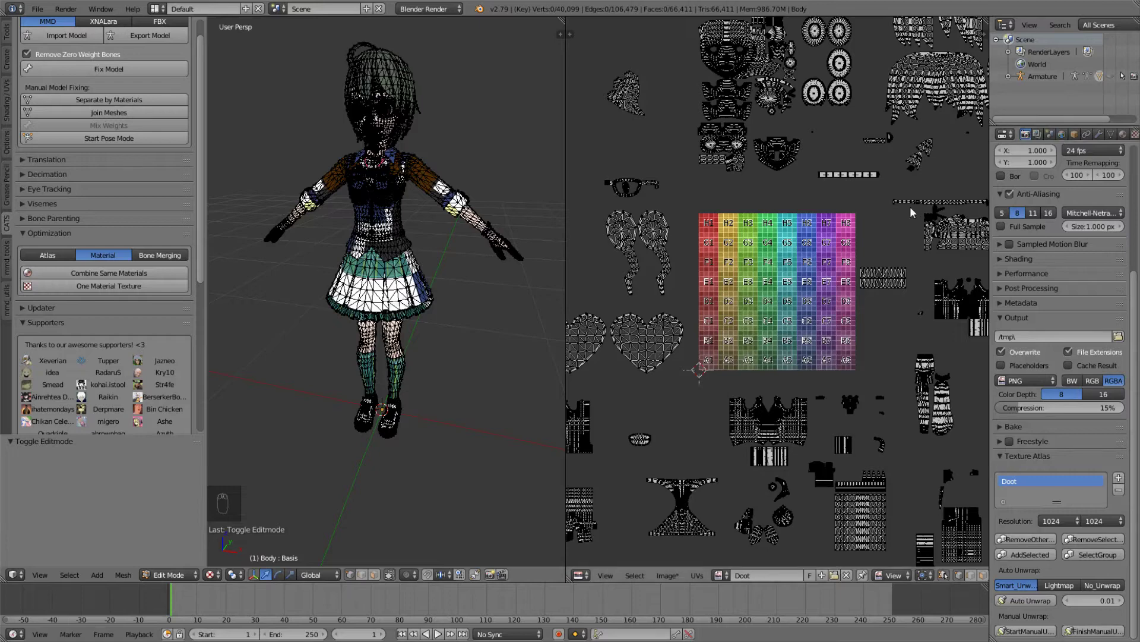
scroll(910, 206, "down", 1)
scroll(910, 206, "down", 1)
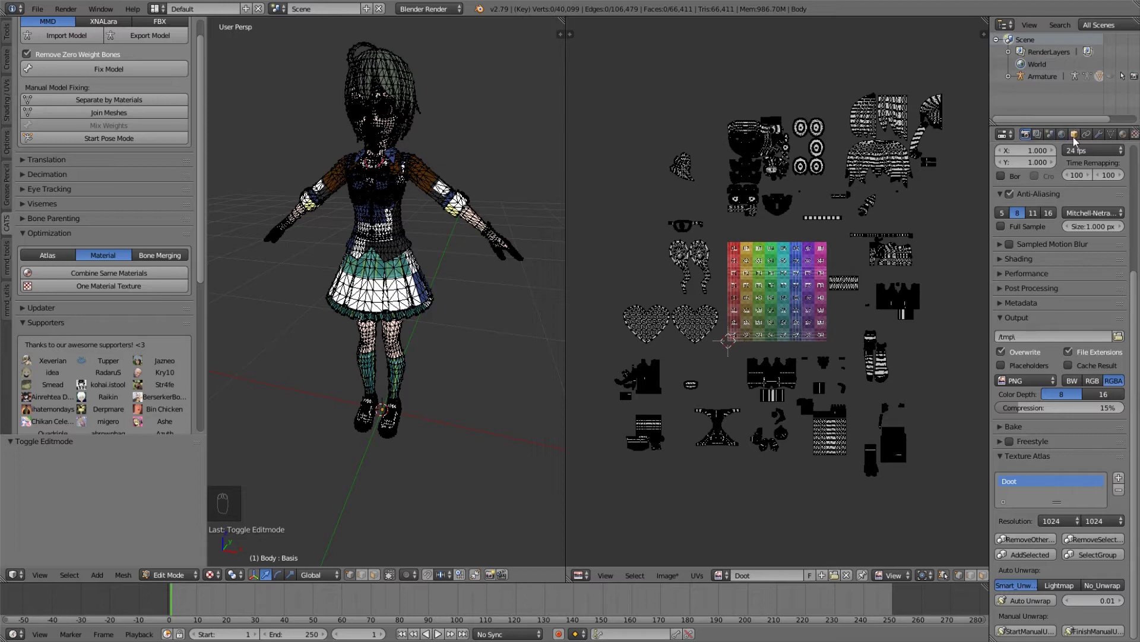
Step: Select the faces of the 顔法線修正 material and move their UV islands about 1.28 units down onto the atlas square
left_click(1125, 134)
scroll(911, 177, "right", 2, "ctrl")
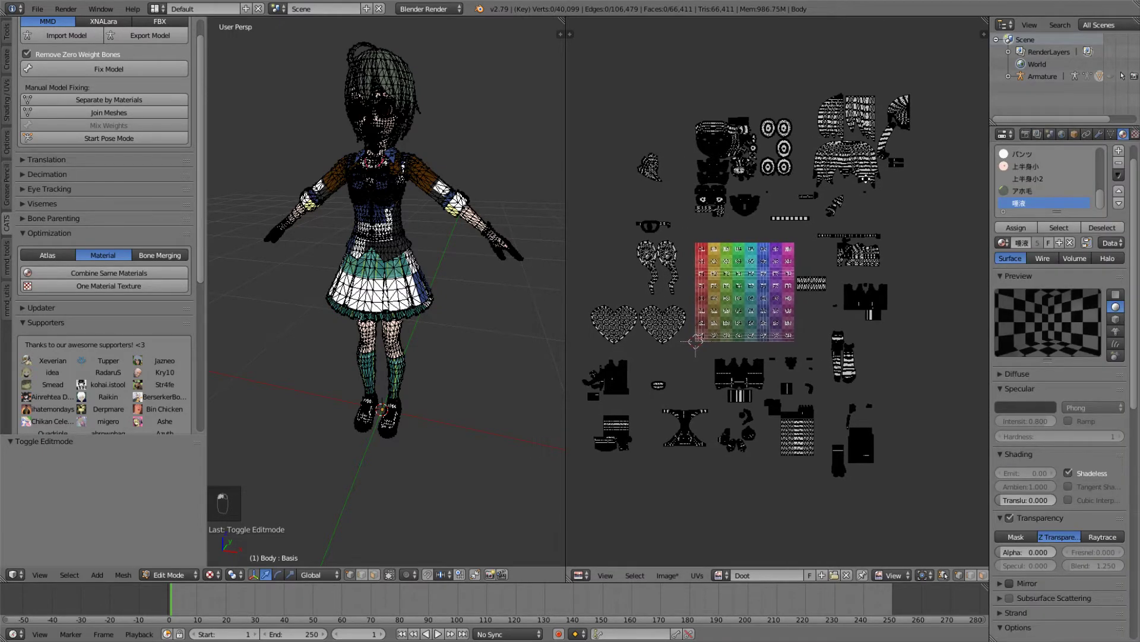
left_click(1019, 190)
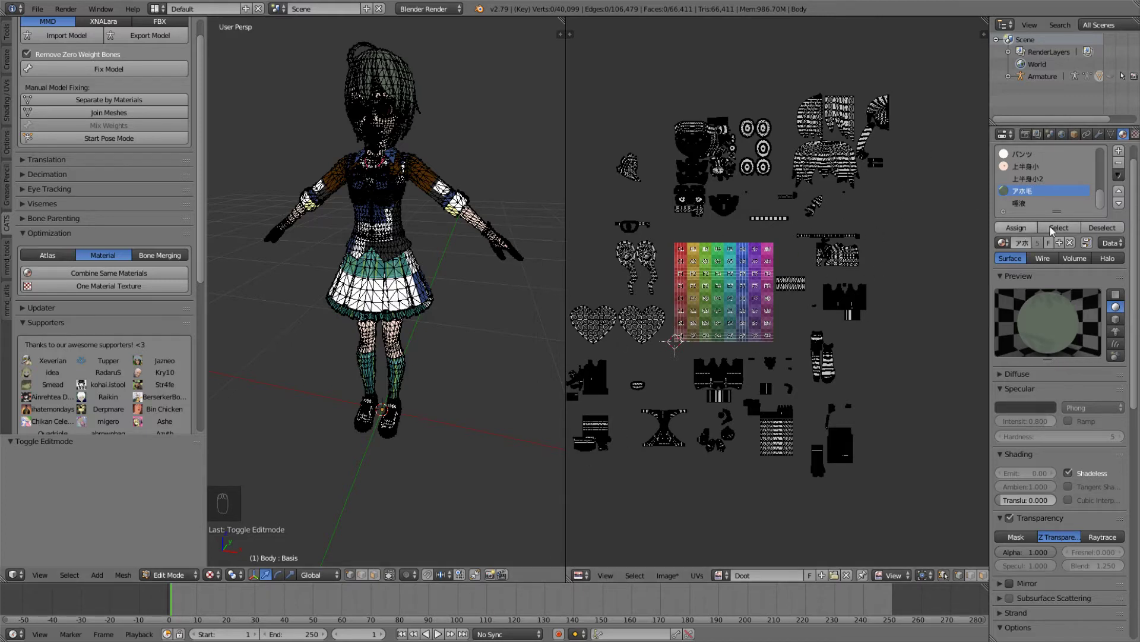
scroll(1053, 201, "up", 5)
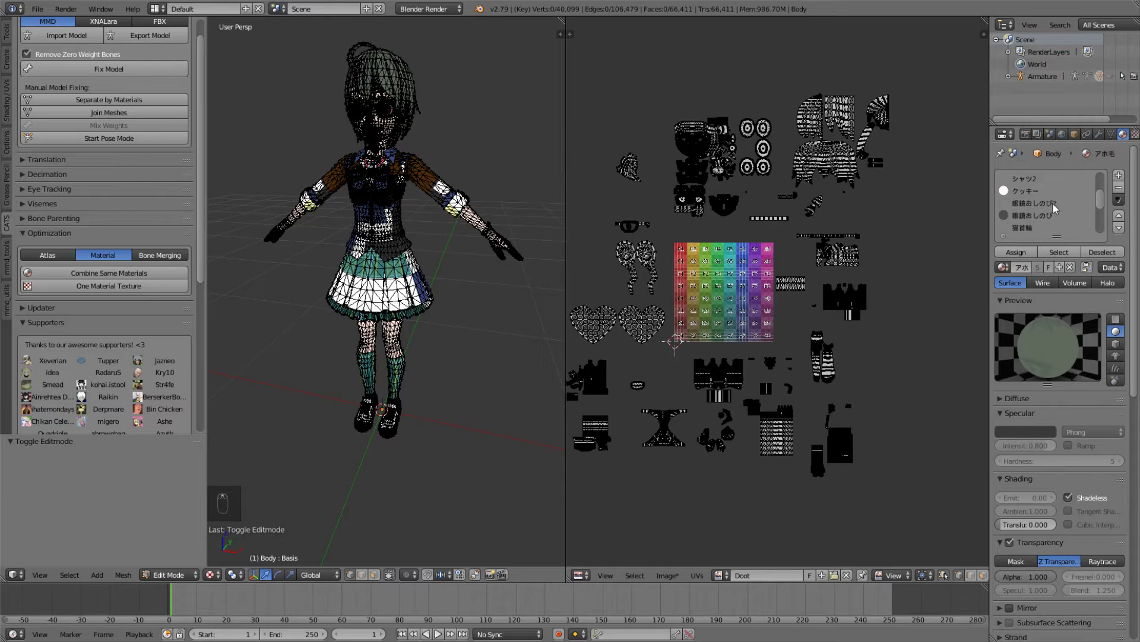
left_click(1027, 178)
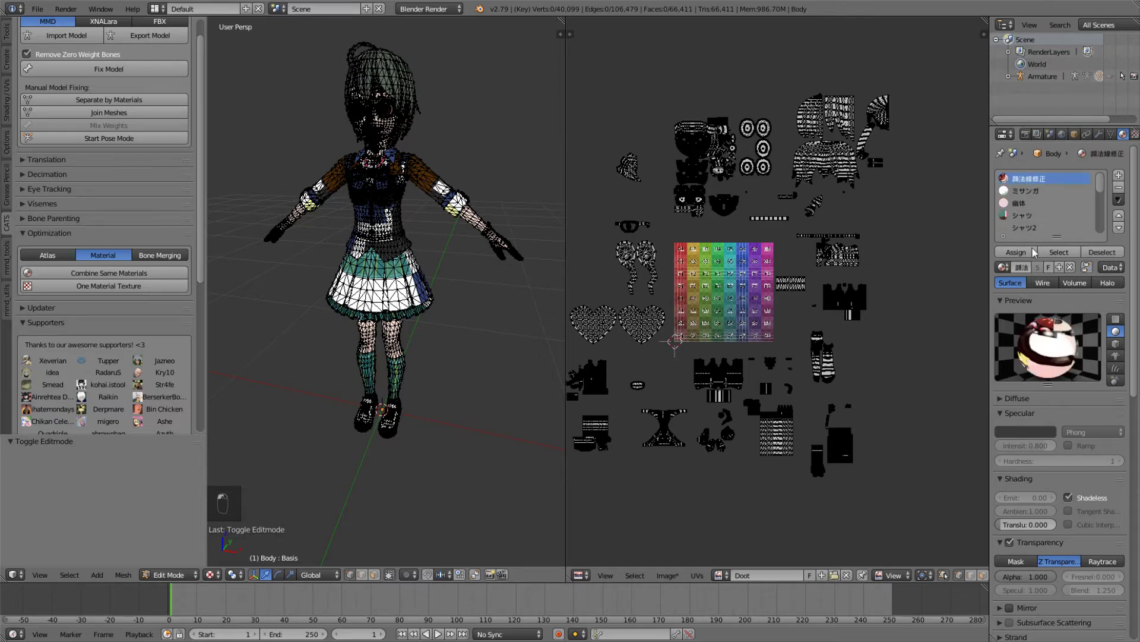
left_click(1059, 252)
scroll(644, 262, "up", 3)
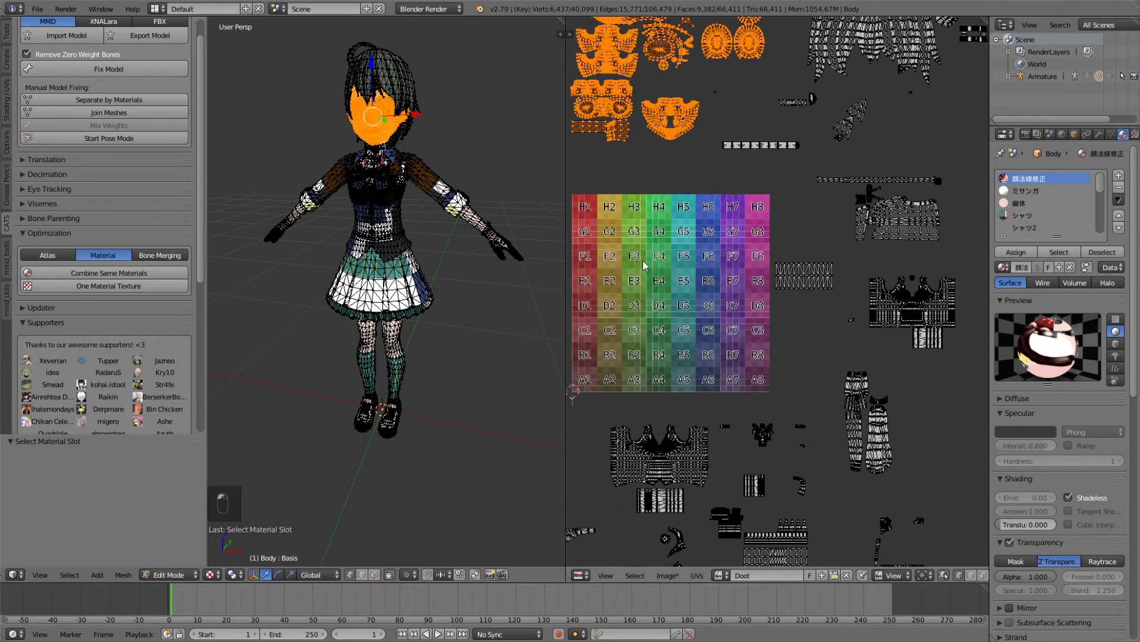
middle_click_drag(657, 193, 728, 297)
scroll(729, 255, "up", 2)
middle_click_drag(729, 248, 790, 247)
key("g")
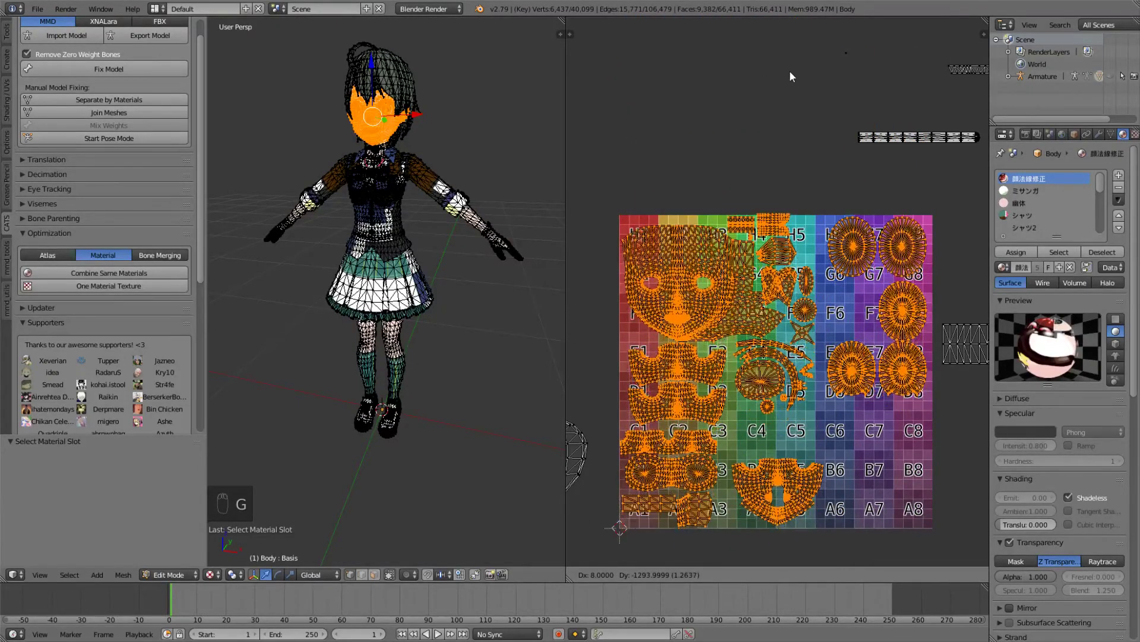
left_click(789, 75)
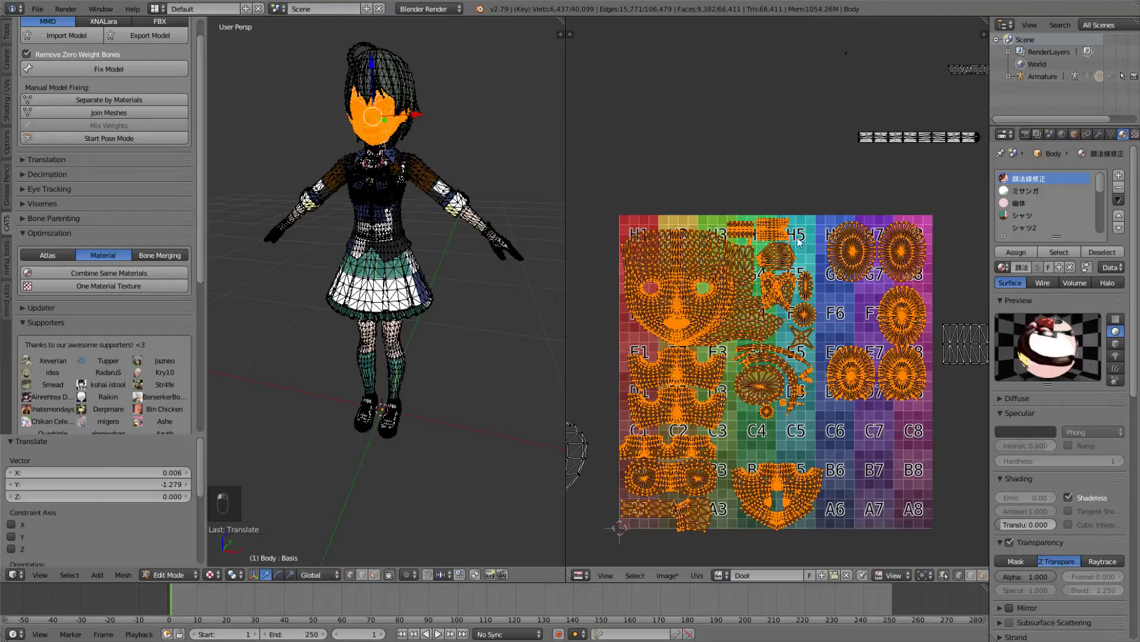
Step: Scale the 顔法線修正 UV islands to about 0.53 and move them into the upper-left corner of the atlas square
key("s")
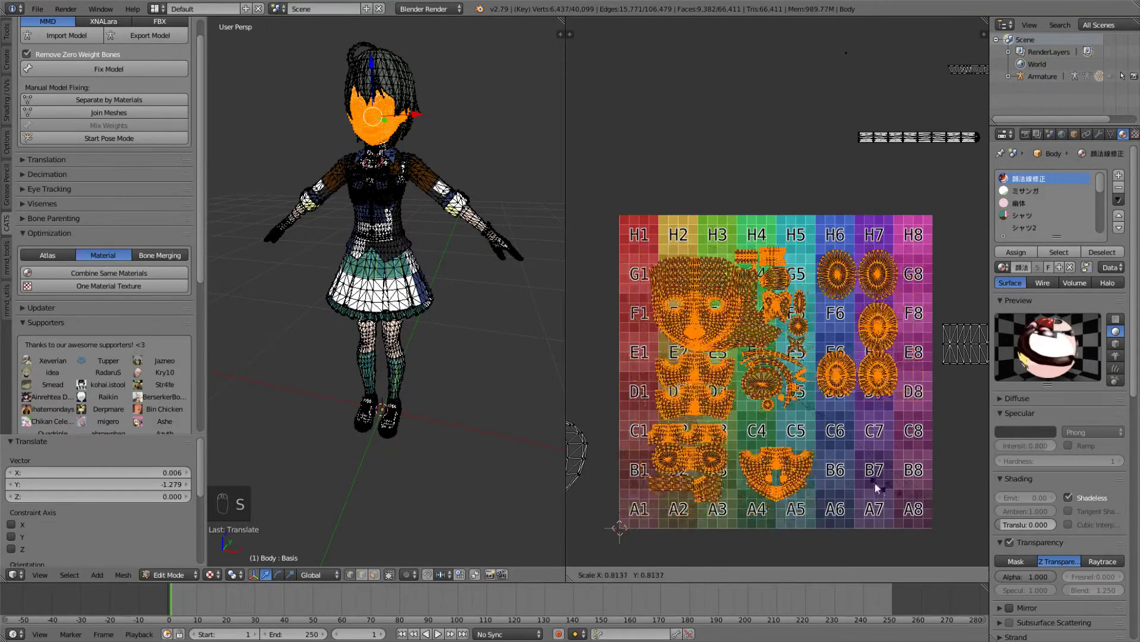
left_click(826, 466)
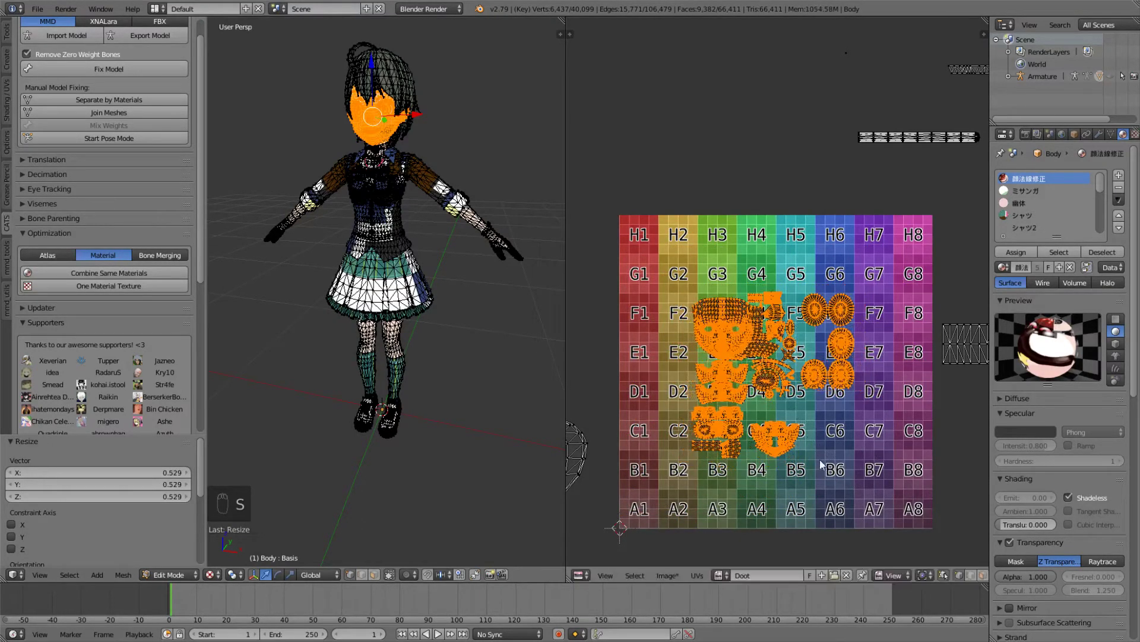
key("g")
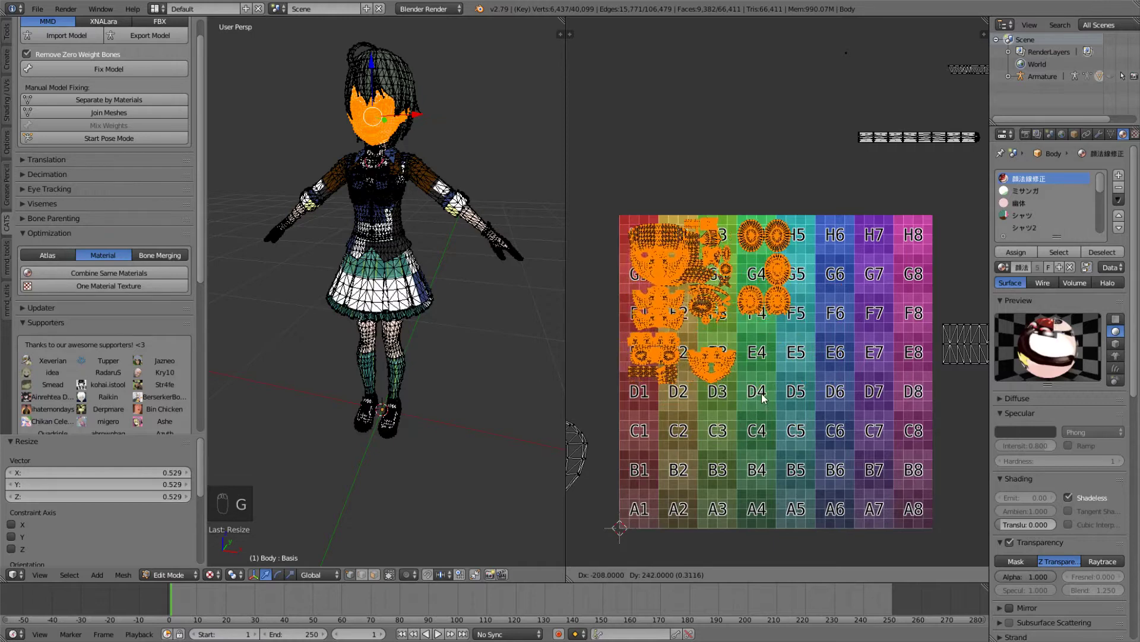
left_click(758, 400)
key("a")
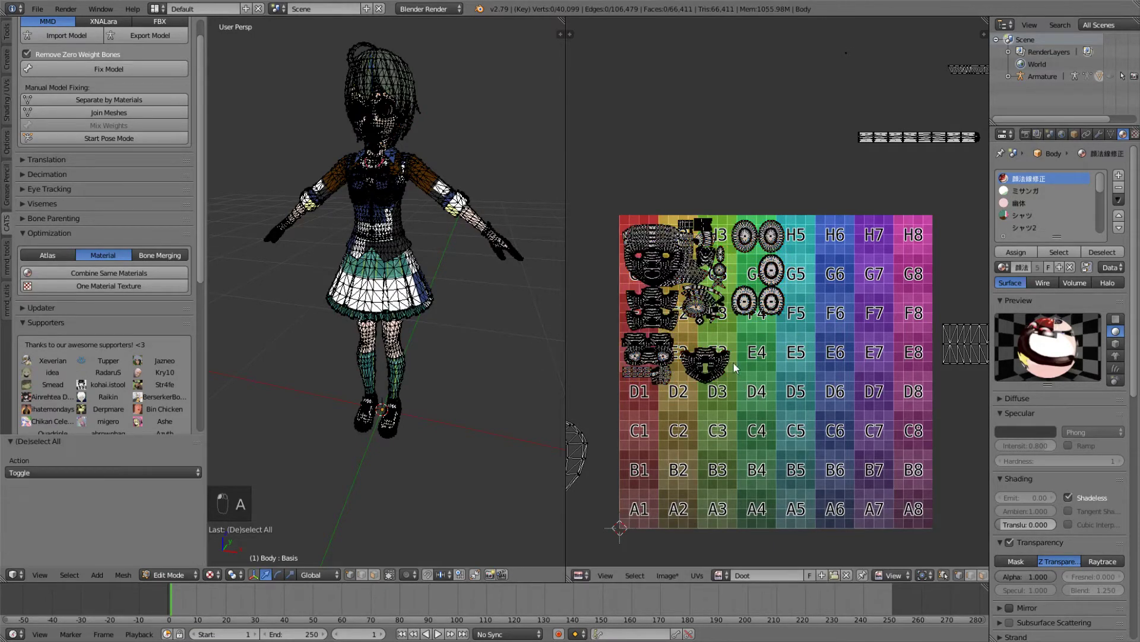
Step: Select the round eye UV islands, scale them to about 0.41 and place them close beside the other face islands
scroll(738, 358, "up", 3)
middle_click_drag(738, 358, 812, 355)
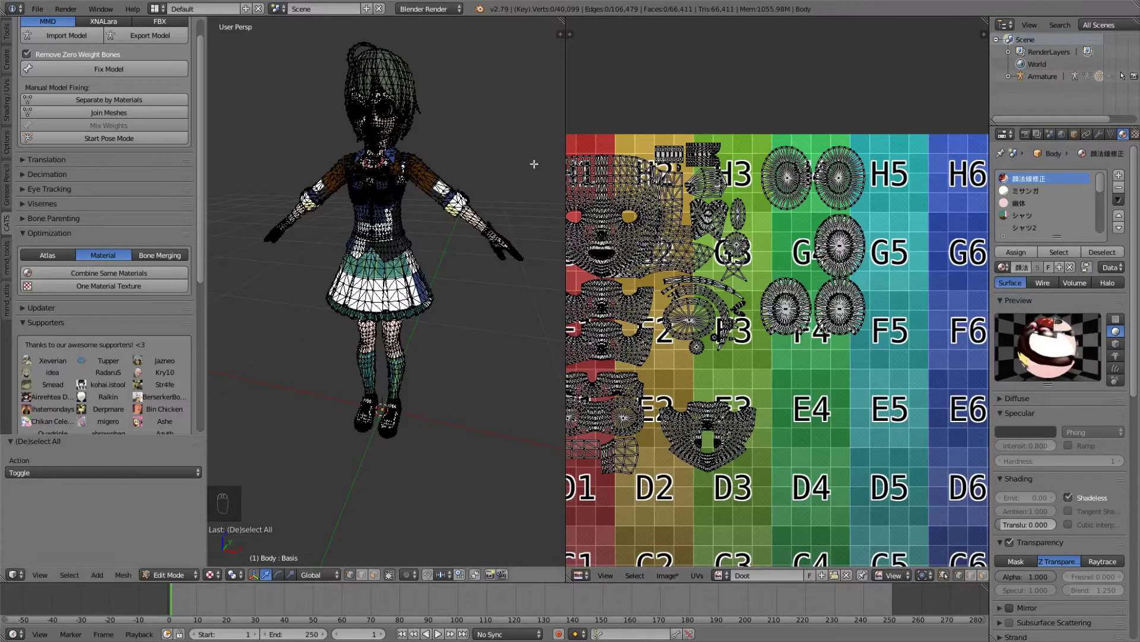
key("b")
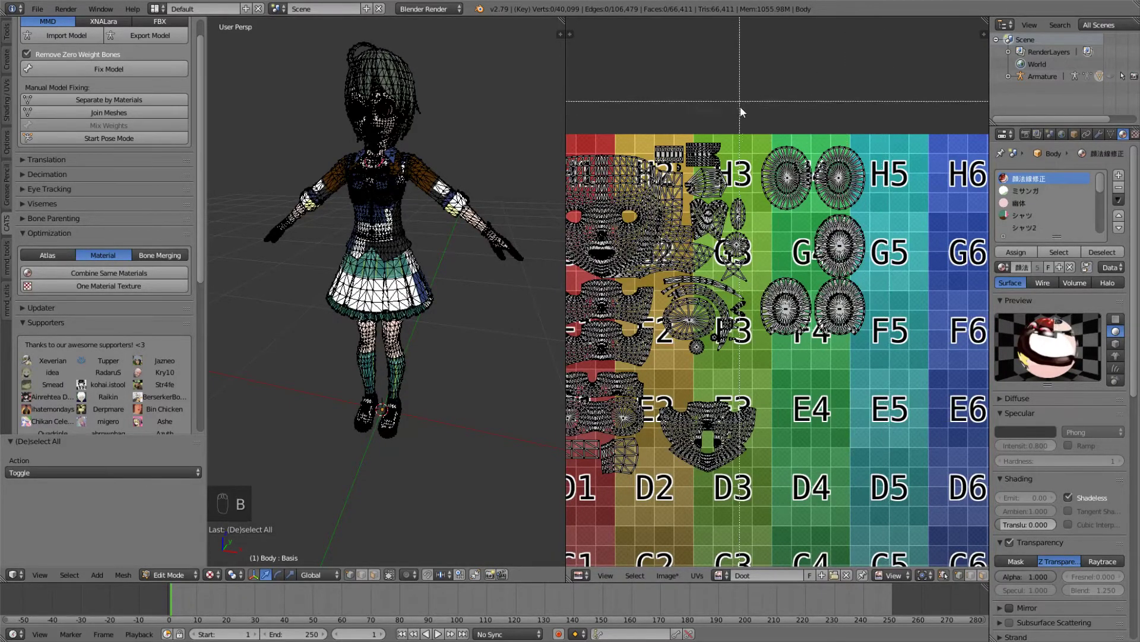
left_click_drag(891, 119, 759, 362)
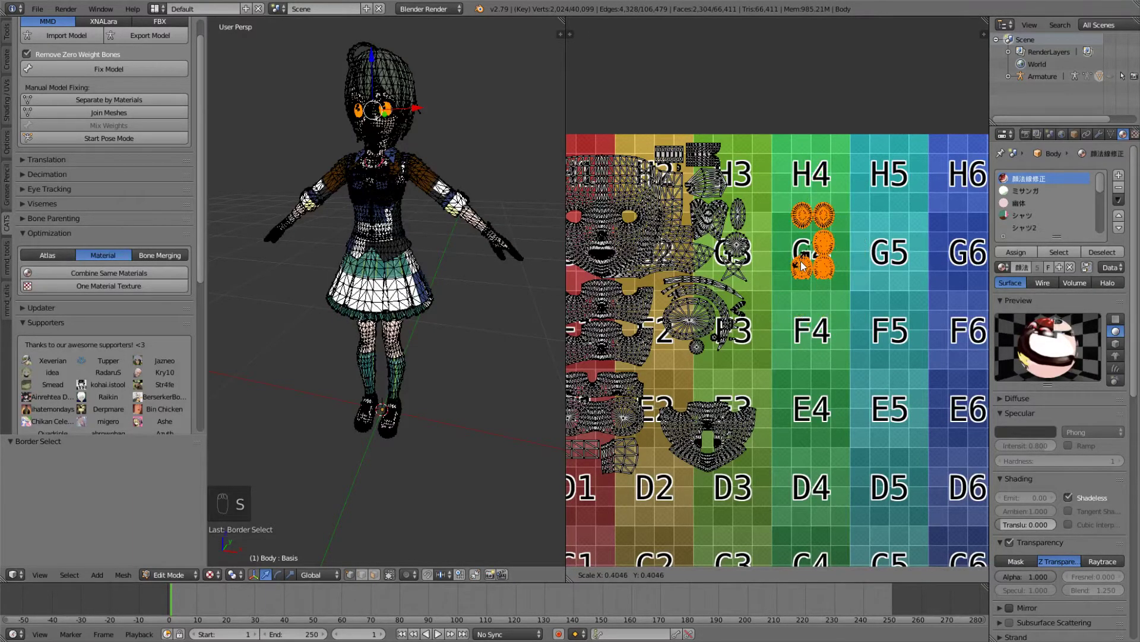
left_click(811, 241)
key("g")
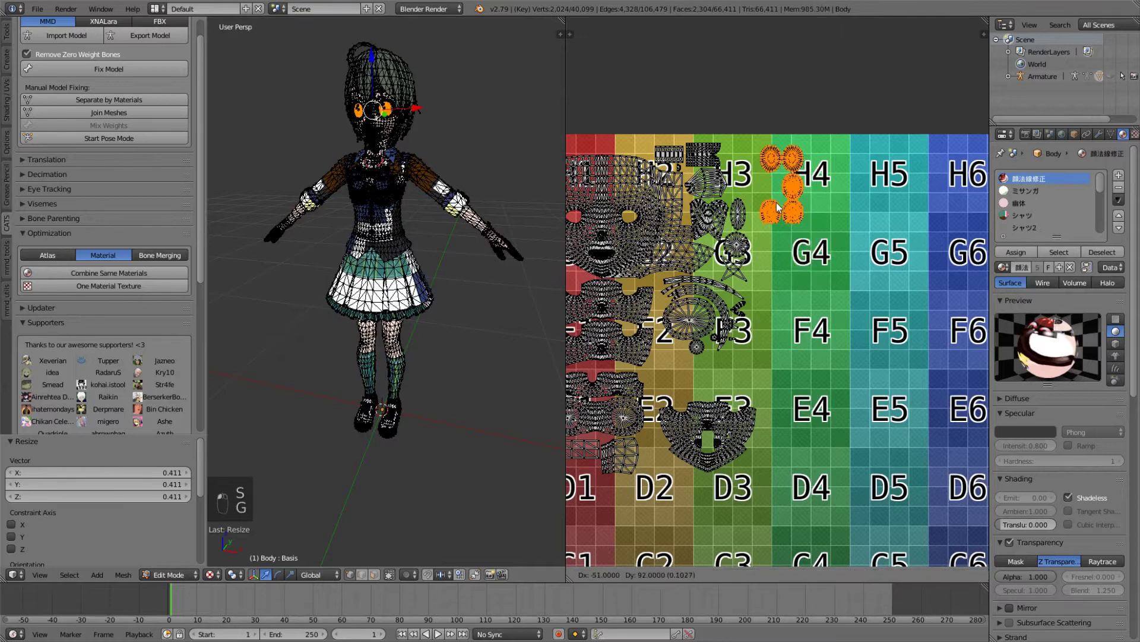
left_click(770, 205)
key("a")
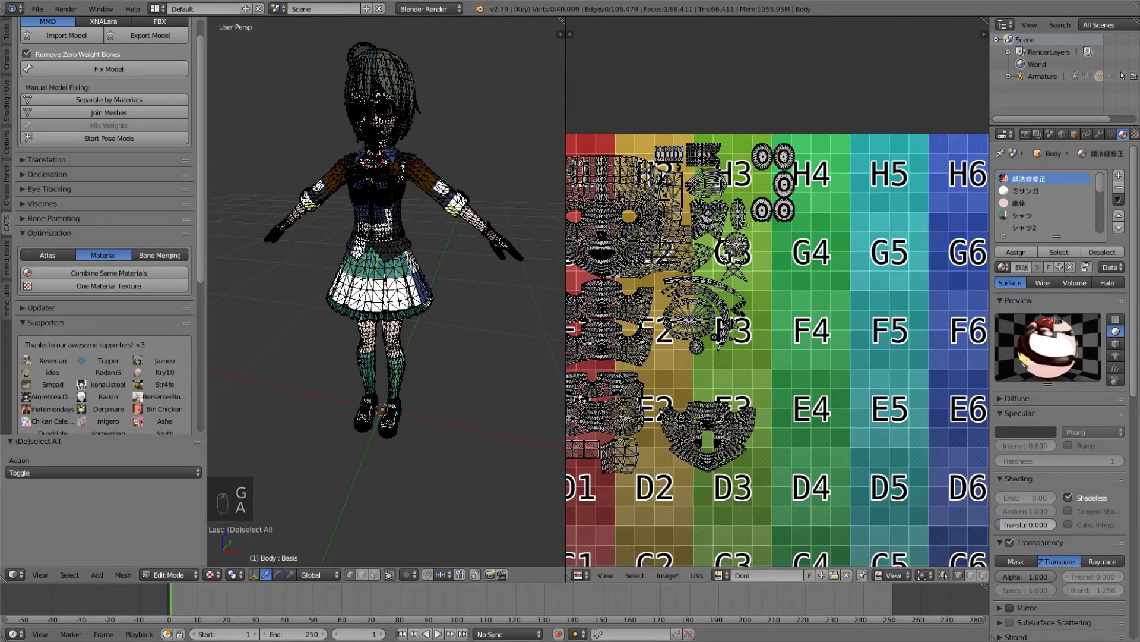
Step: Delete the vertices of the two mask-shaped UV islands directly below the main face island
middle_click_drag(771, 205, 902, 162)
scroll(737, 240, "up", 4)
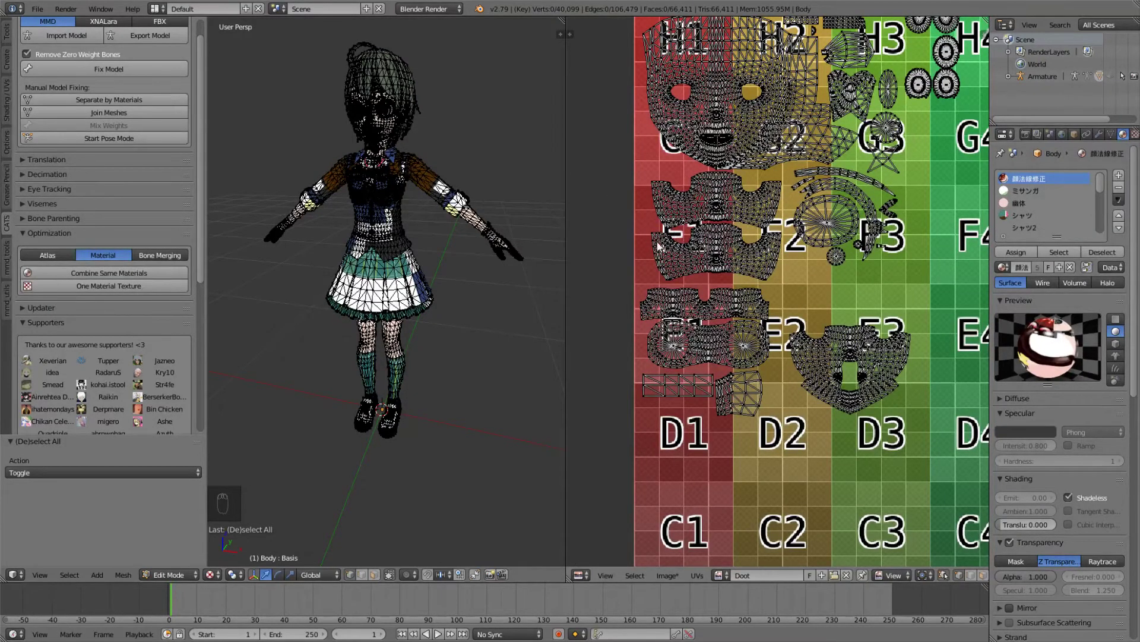
key("b")
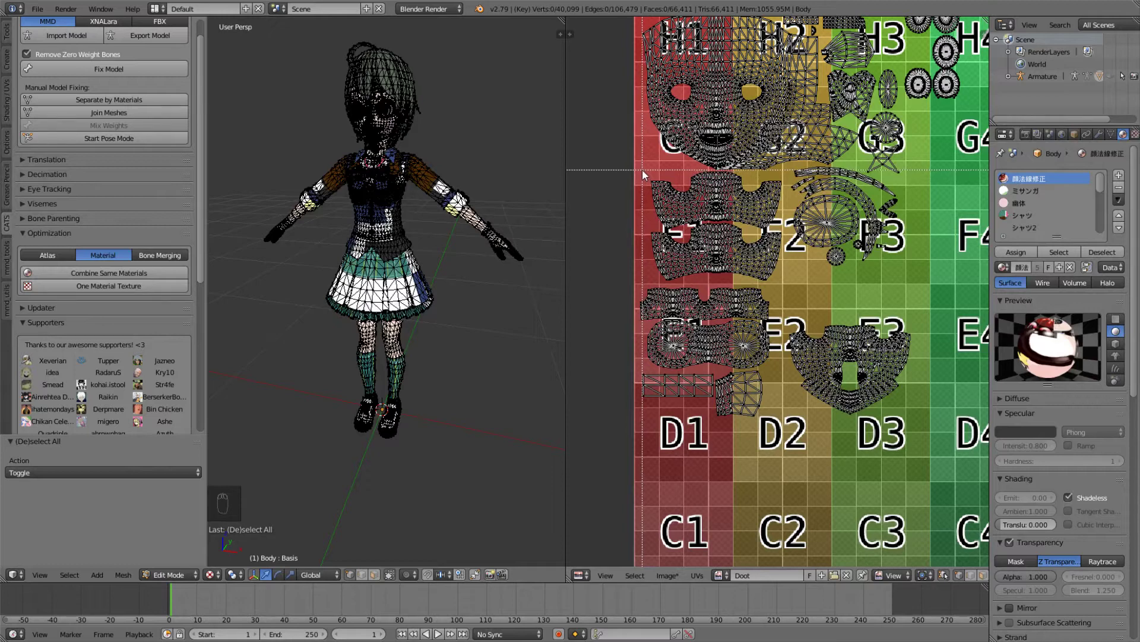
left_click_drag(642, 171, 783, 284)
key("Delete")
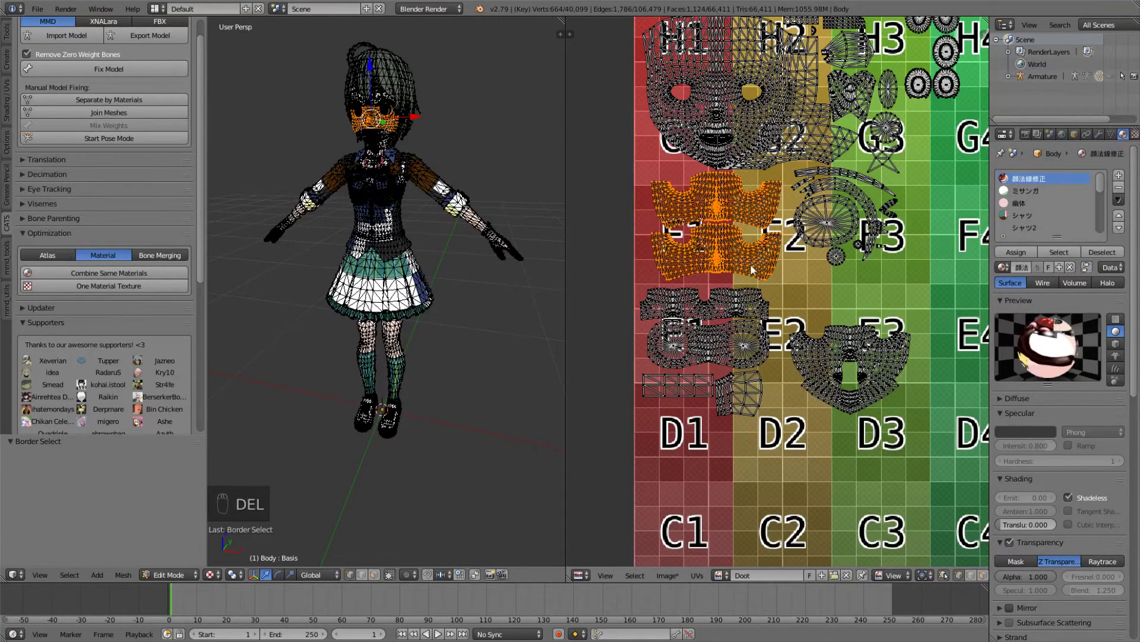
key("Delete")
key("Delete")
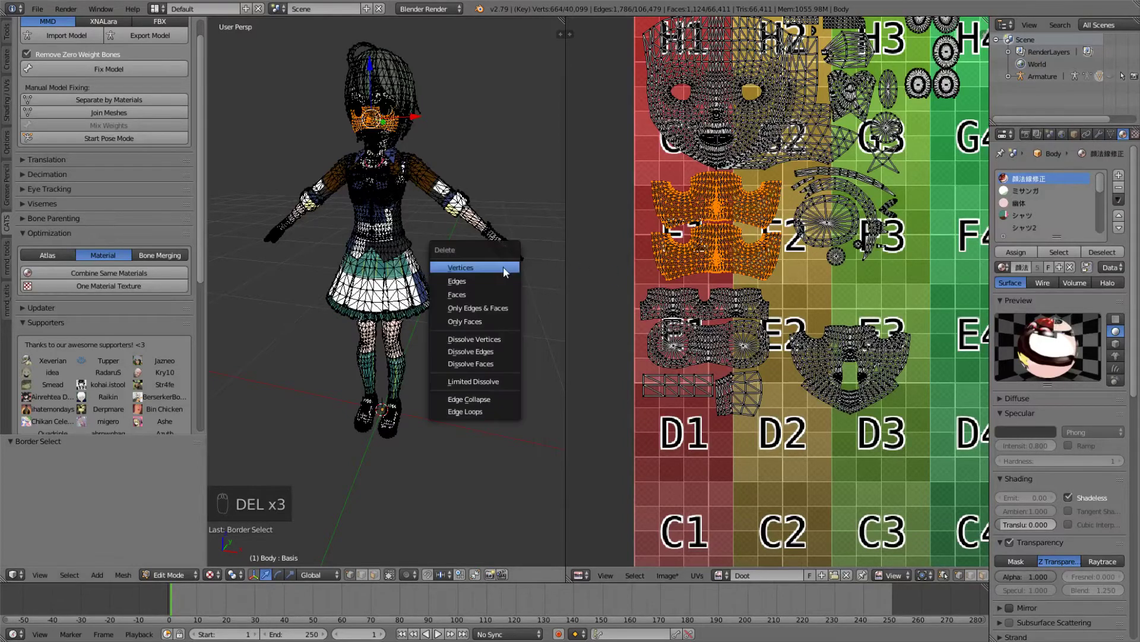
left_click(503, 267)
Step: Move the remaining lower-left face islands about 0.14 units up into the gap under the main face island
scroll(717, 232, "down", 1)
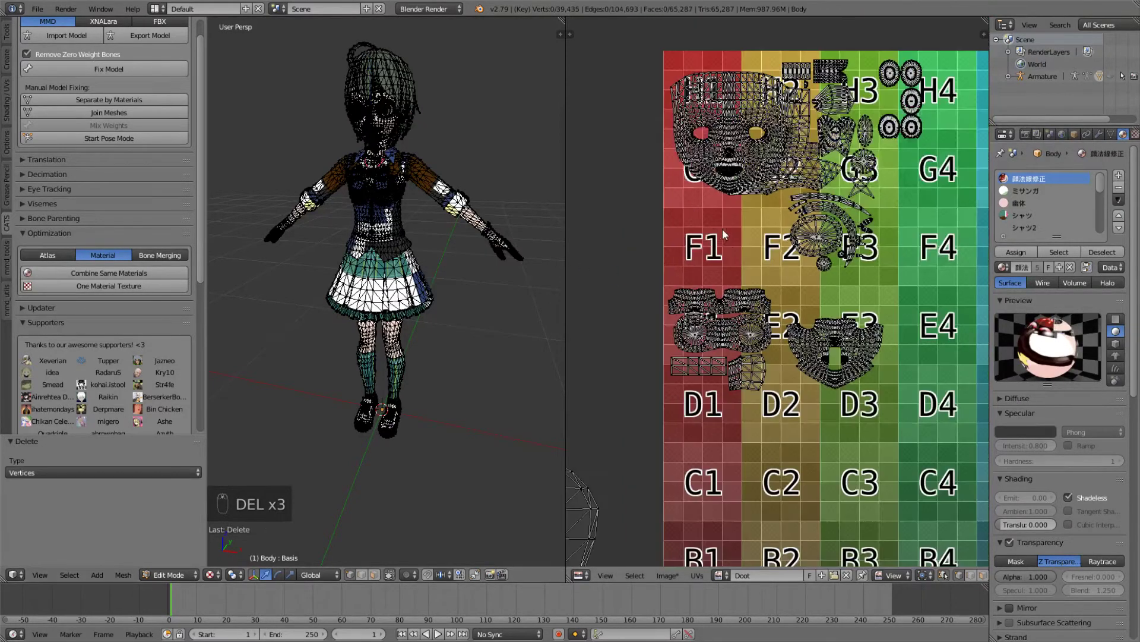
key("b")
left_click_drag(648, 256, 761, 430)
key("g")
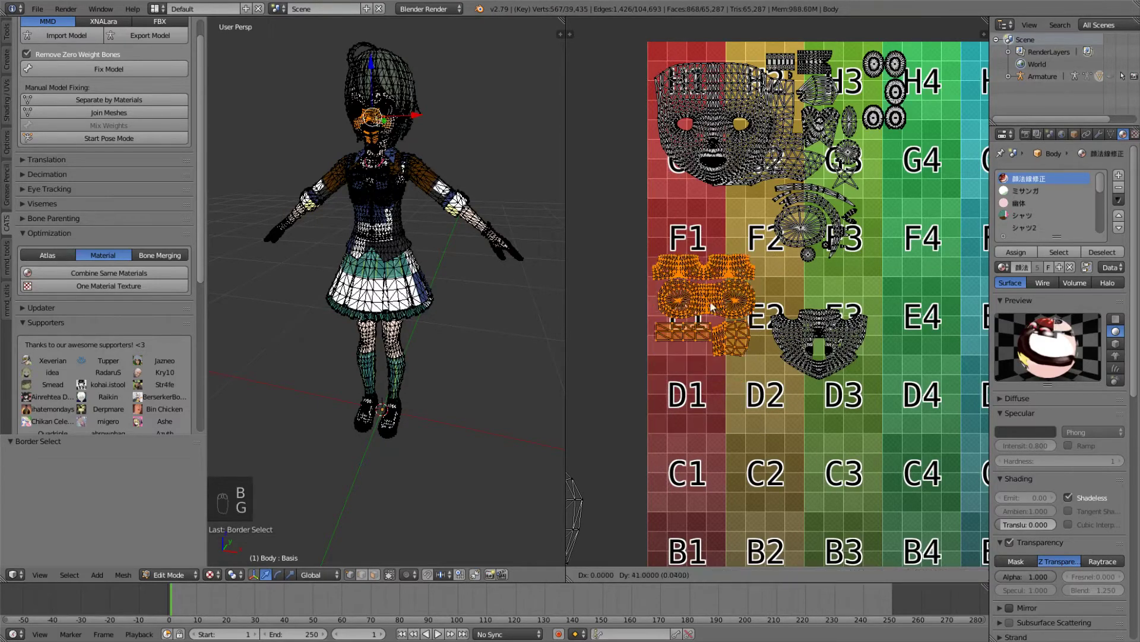
left_click(714, 283)
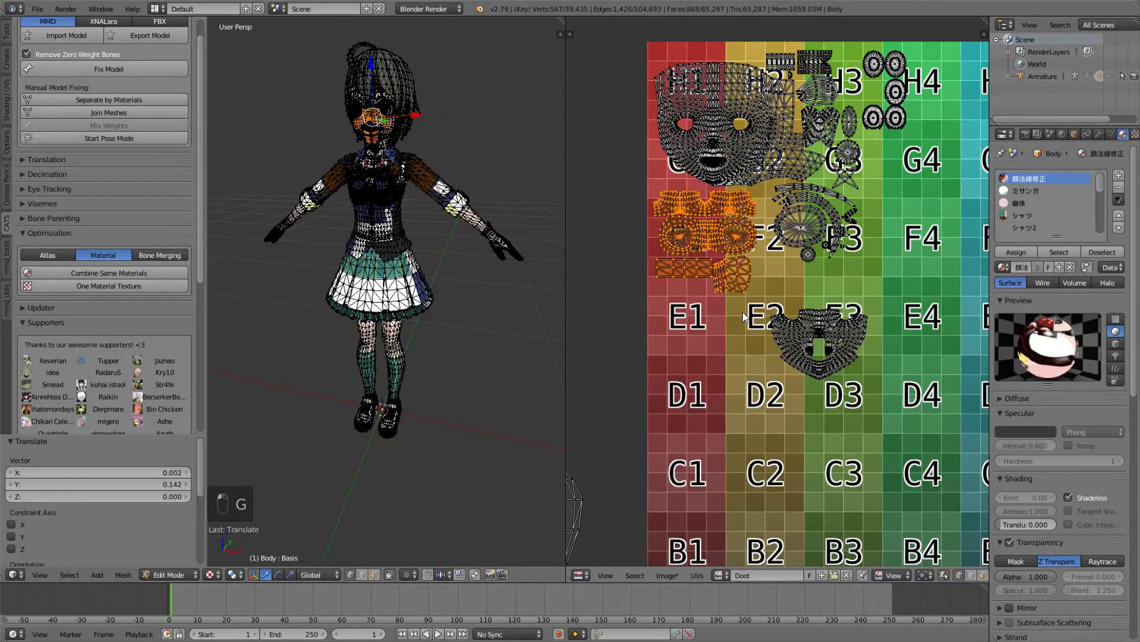
key("a")
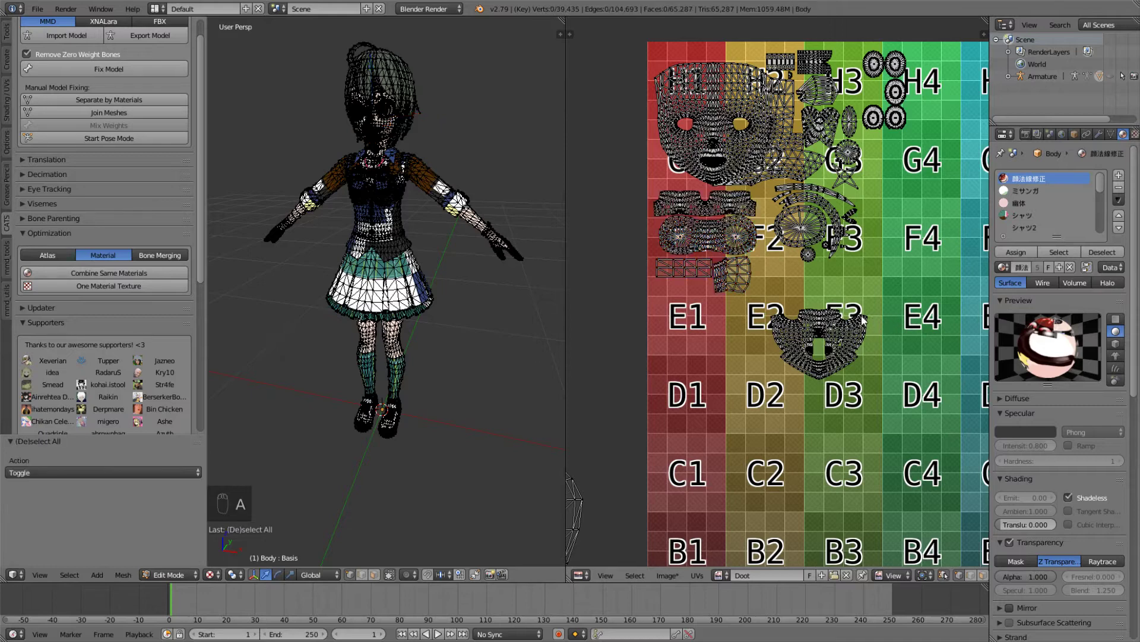
Step: Select the lower-face mask island and move it to the atlas's left edge, under the other face islands
key("c")
mouse_move(886, 307)
left_mouse_down()
mouse_move(814, 315)
mouse_move(881, 348)
mouse_move(865, 332)
mouse_move(832, 363)
mouse_move(801, 355)
mouse_move(807, 369)
left_mouse_up()
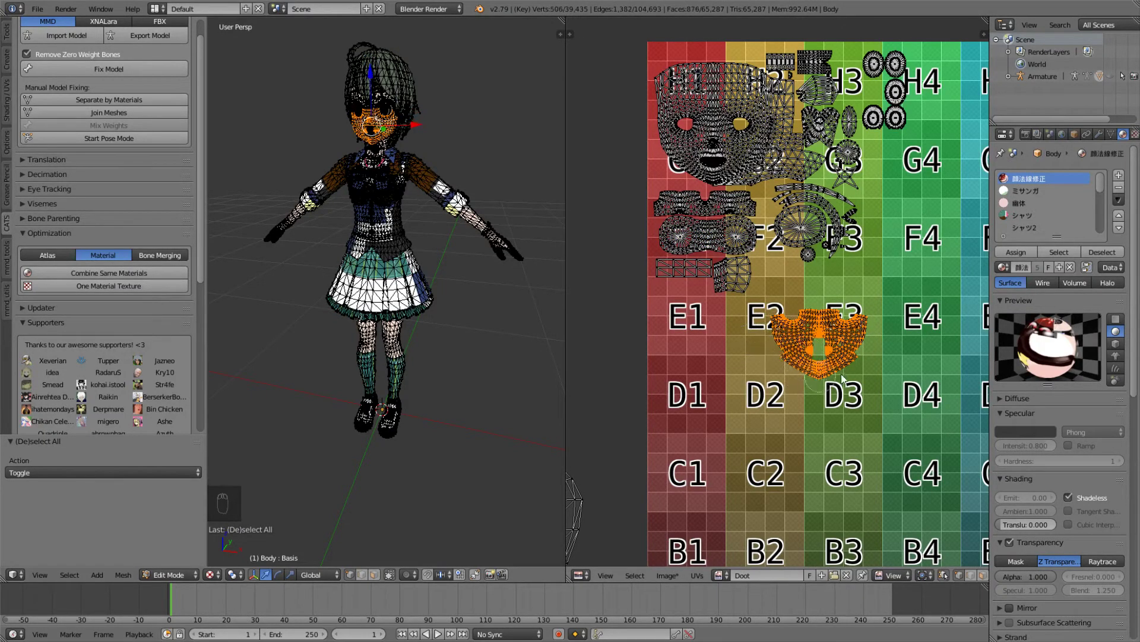
key("g")
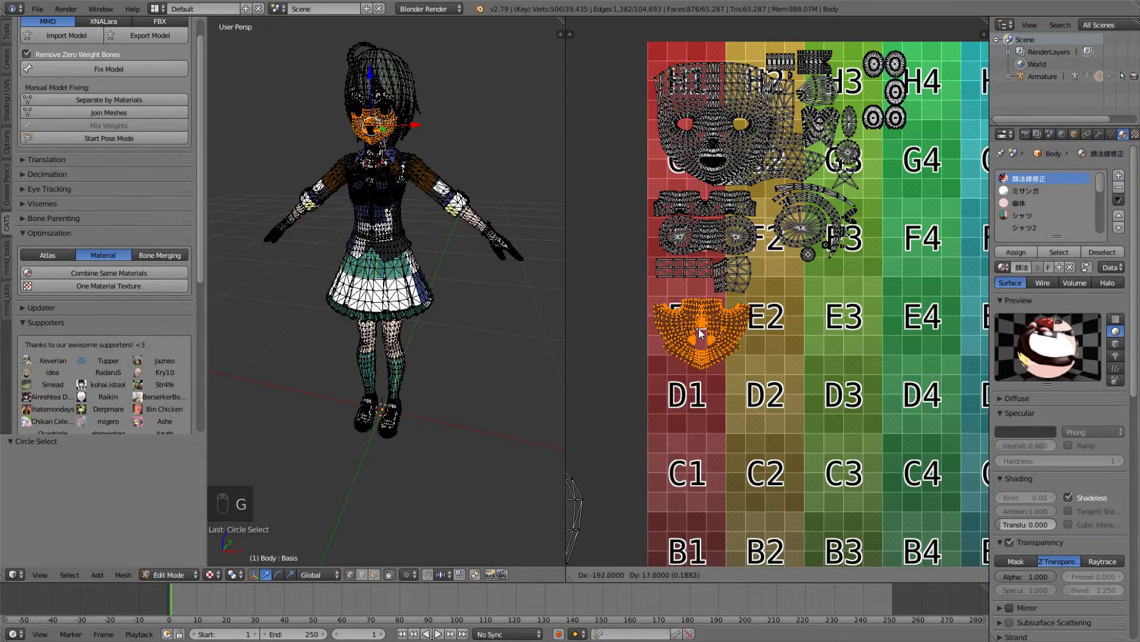
left_click(698, 329)
key("a")
Step: Select the horizontal strip island above the atlas and move it about 0.33 left and 0.28 down onto row H
scroll(699, 329, "down", 3)
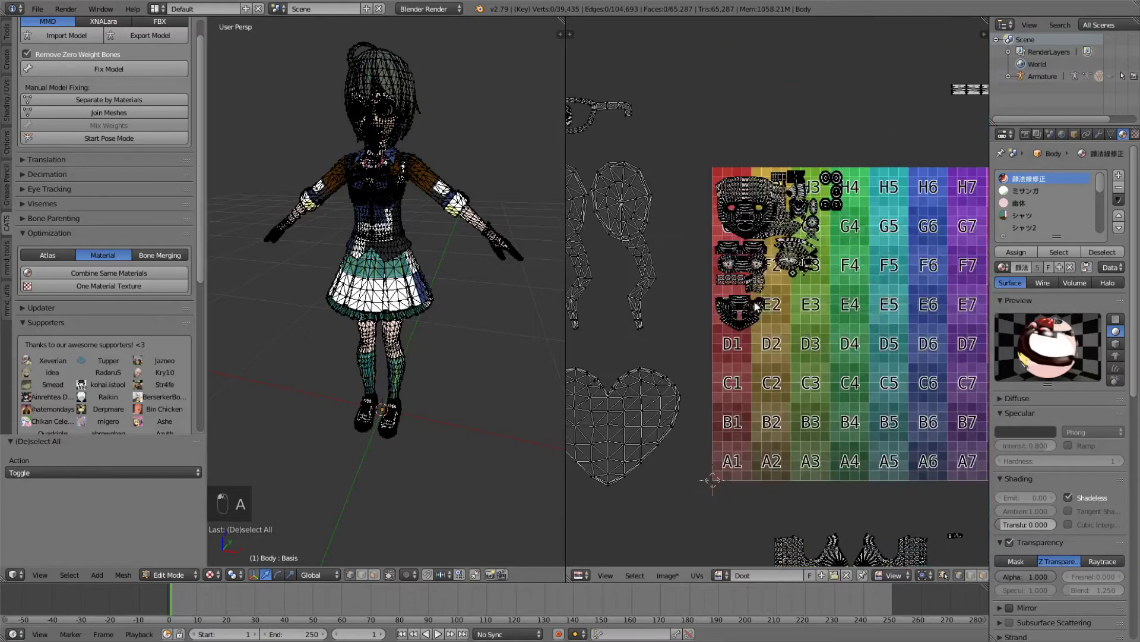
middle_click_drag(927, 178, 783, 210)
key("b")
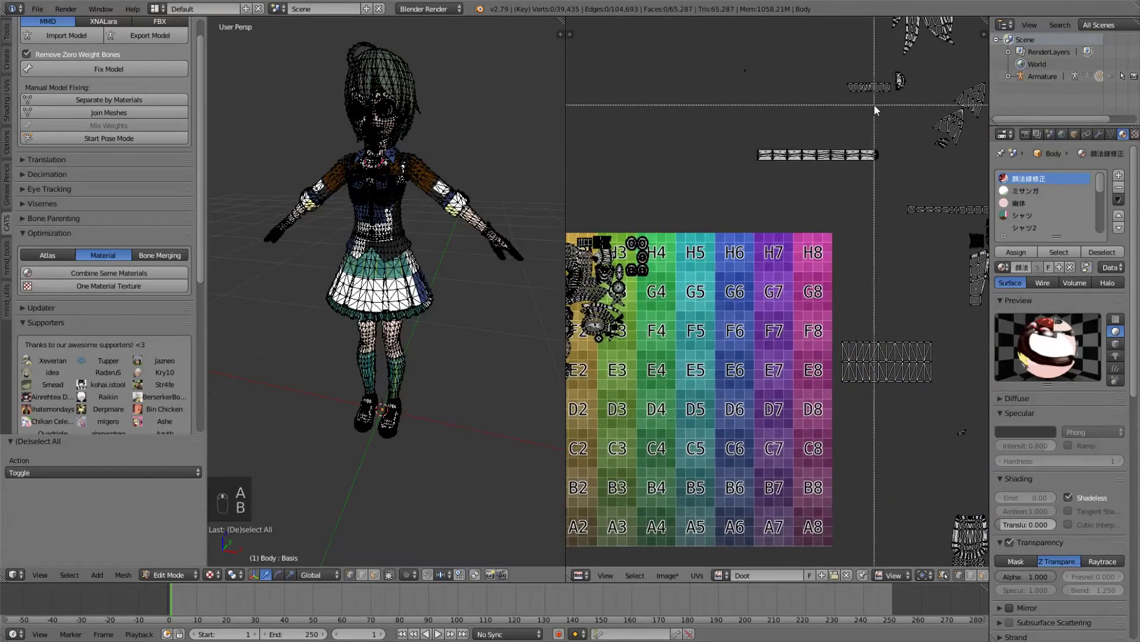
left_click_drag(790, 180, 657, 203)
key("g")
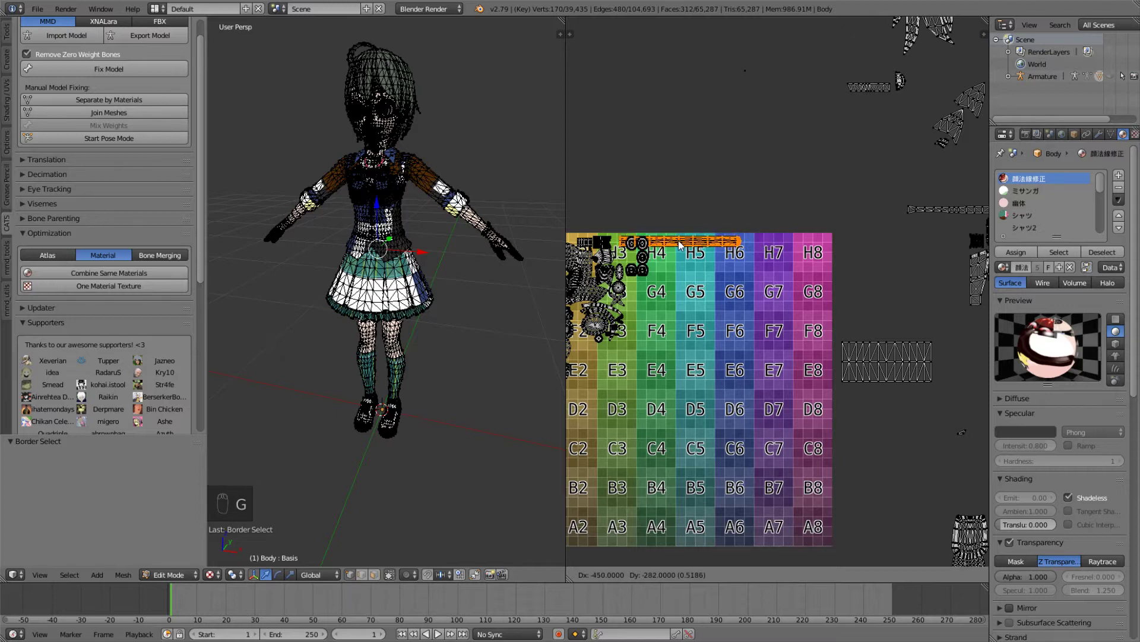
left_click(714, 245)
Step: Scale the strip island to about 0.34 and place it along the atlas's top edge beside the eye islands
key("s")
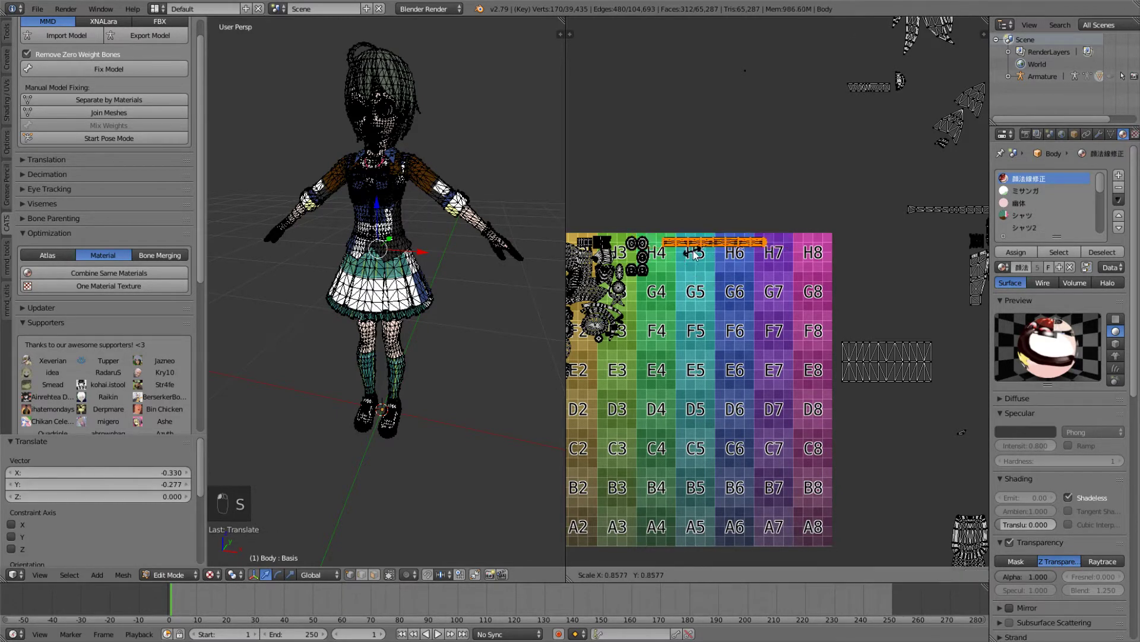
left_click(706, 250)
key("g")
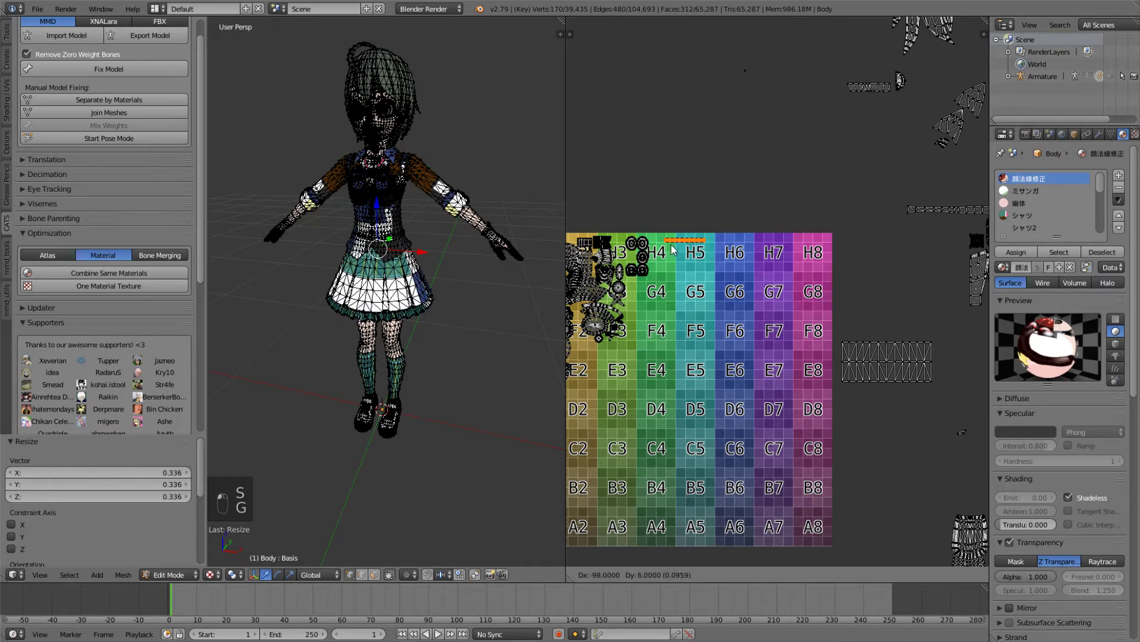
left_click(666, 250)
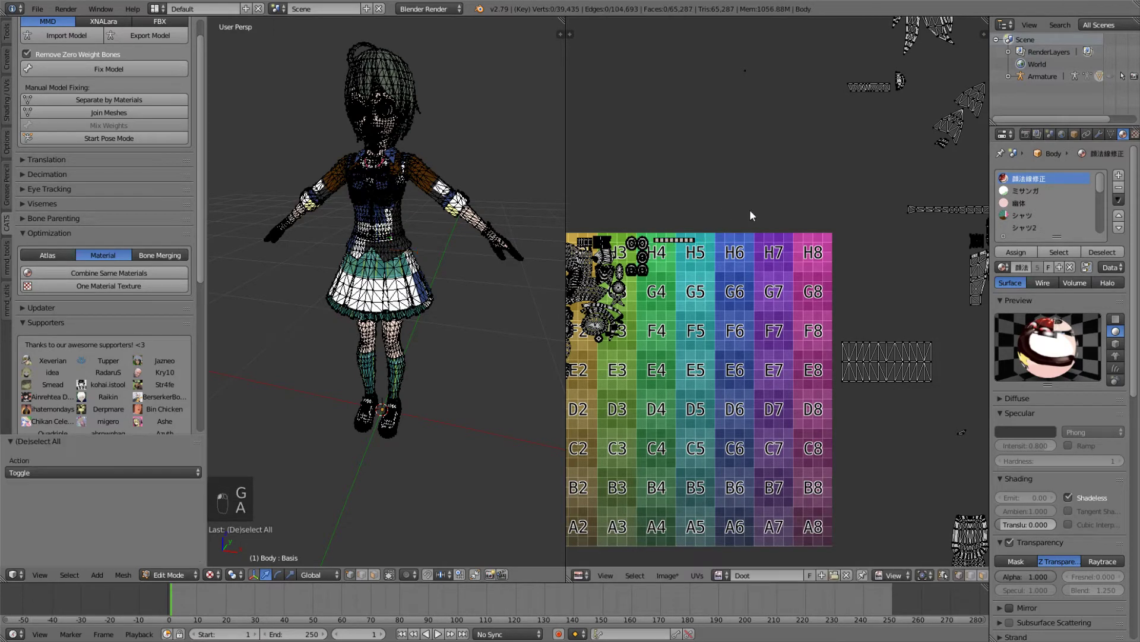
key("a")
Step: Select the long bracelet strip and its small square island outside the atlas, excluding the stray loop vertices below them
scroll(807, 245, "right", 5)
scroll(768, 236, "left", 3, "ctrl")
key("b")
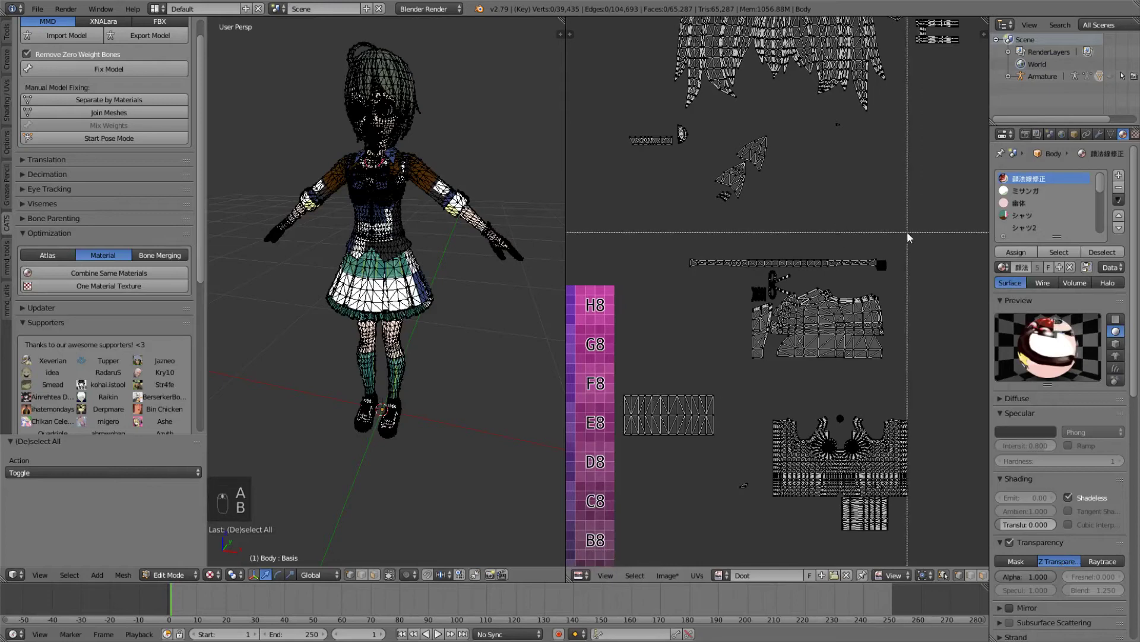
left_click_drag(907, 232, 663, 274)
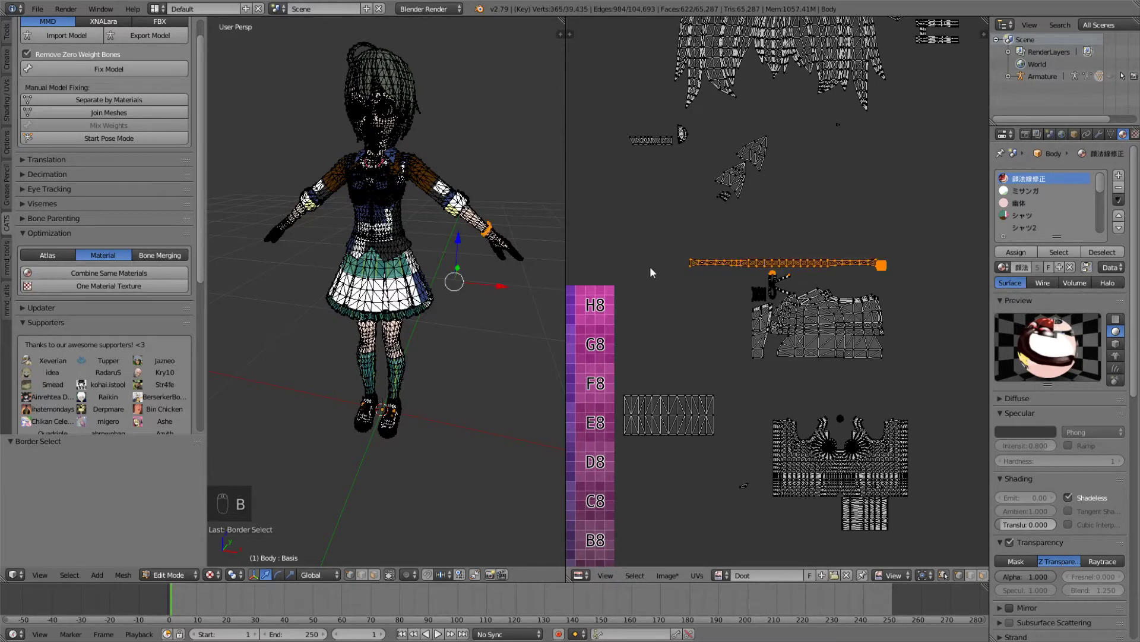
scroll(650, 266, "left", 2, "ctrl")
scroll(828, 254, "up", 5)
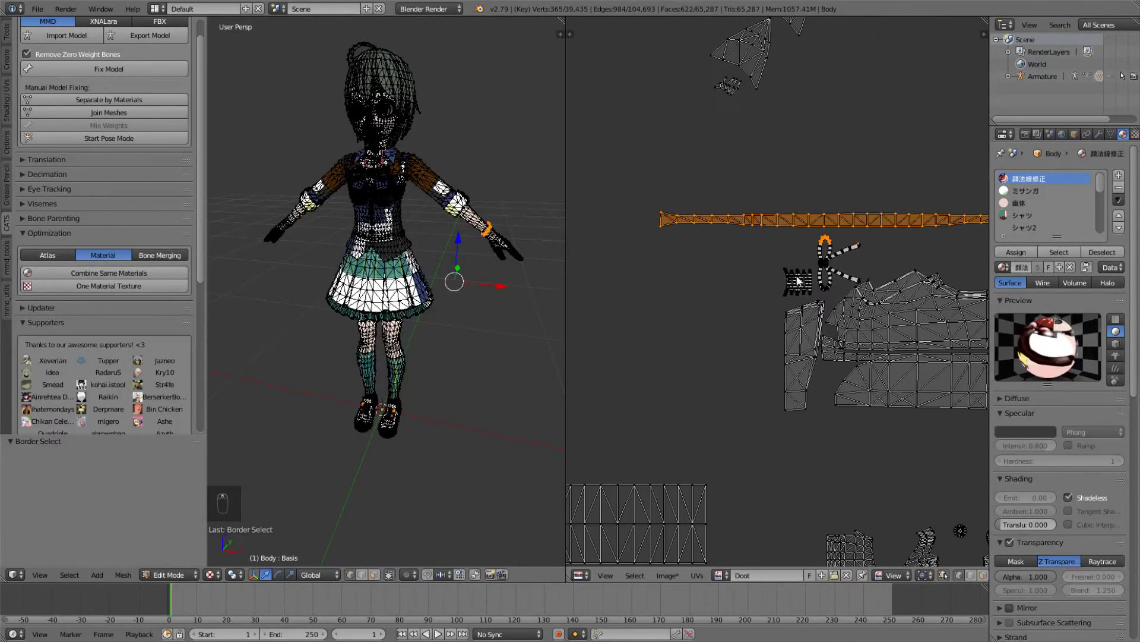
scroll(772, 220, "down", 2)
scroll(747, 220, "left", 2, "ctrl")
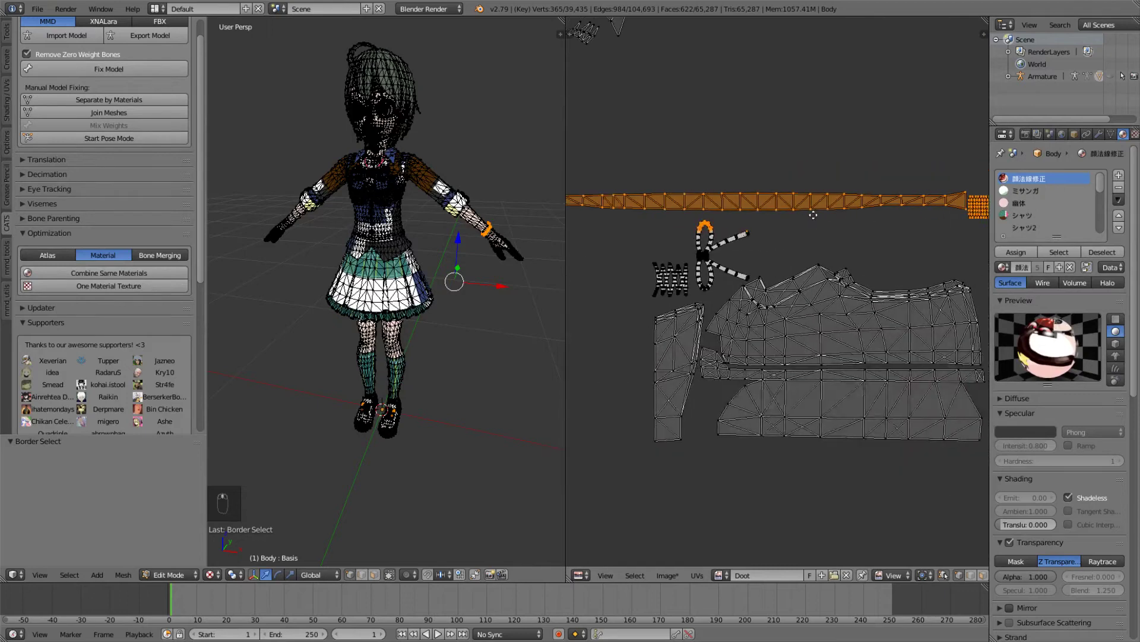
key("c")
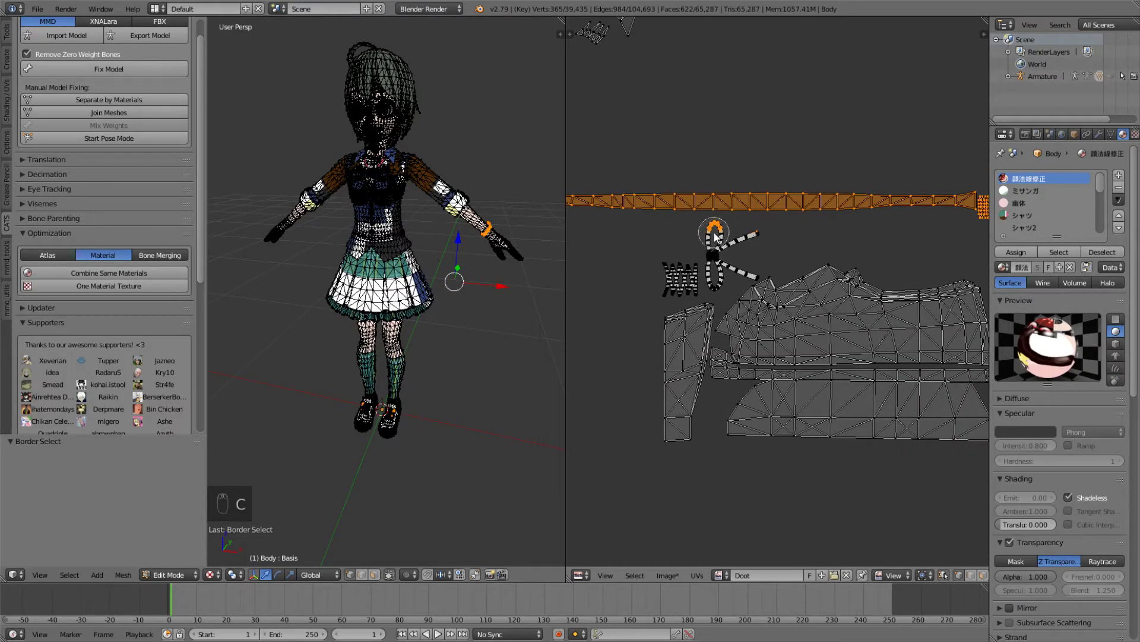
middle_click_drag(715, 236, 721, 242)
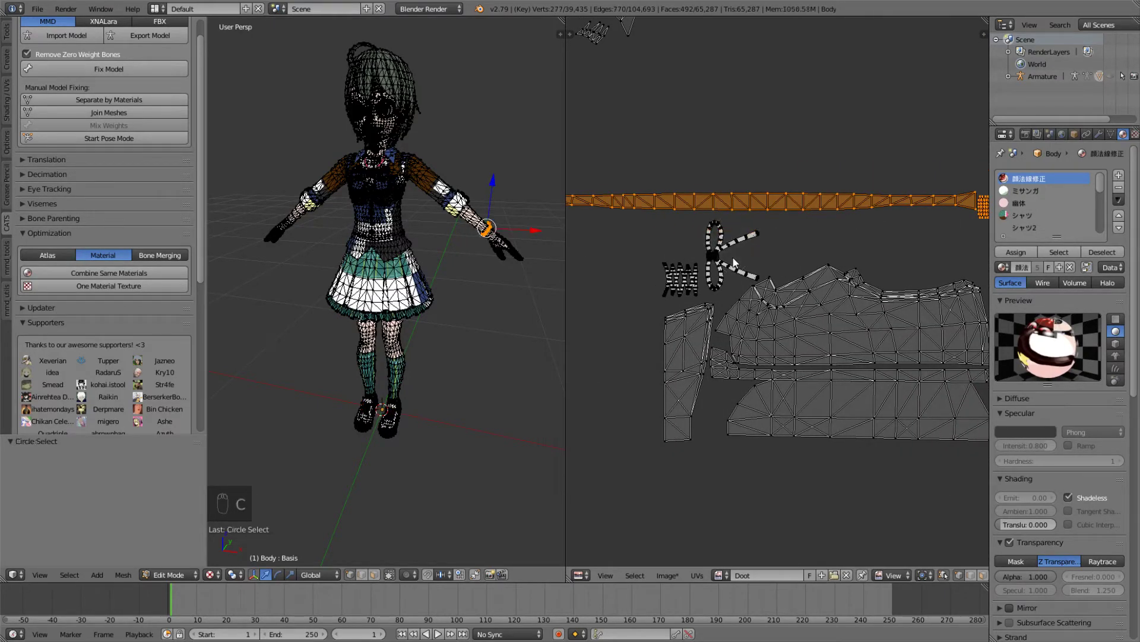
key("Escape")
Step: Move the bracelet UV islands about 0.90 left and 0.11 down onto the top row of the atlas
scroll(772, 244, "down", 4)
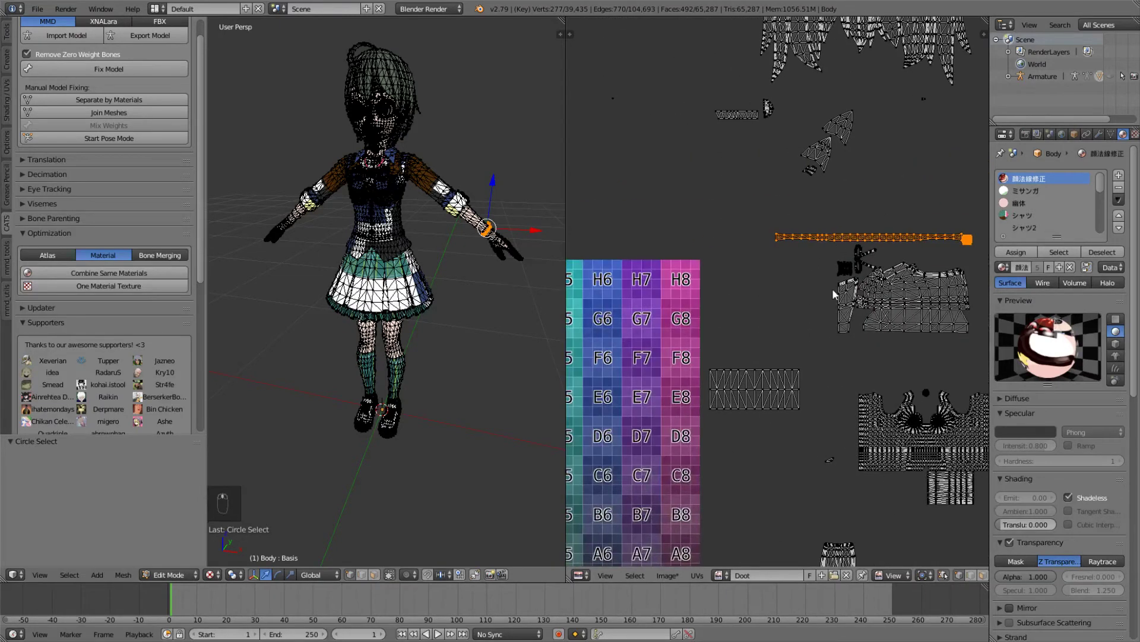
key("g")
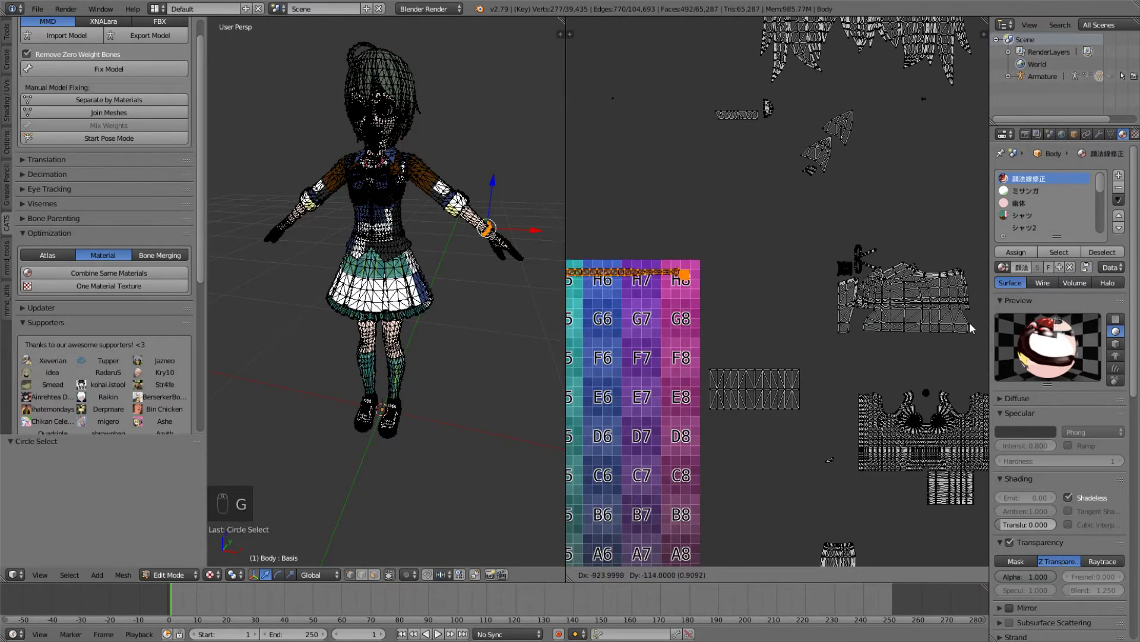
left_click(972, 328)
Step: Scale the bracelet UV islands on the atlas's top row down to about 0.10
middle_click_drag(572, 299, 692, 299)
scroll(550, 187, "up", 8)
scroll(509, 185, "down", 2)
middle_click_drag(508, 185, 270, 310, "shift")
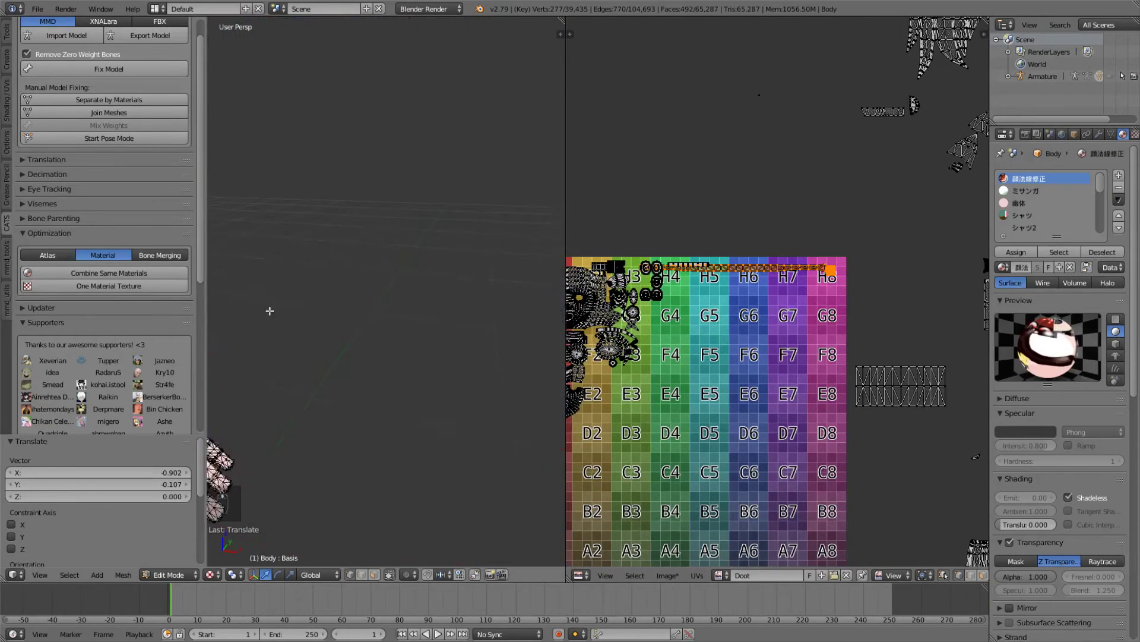
scroll(309, 297, "down", 3)
scroll(380, 267, "up", 7)
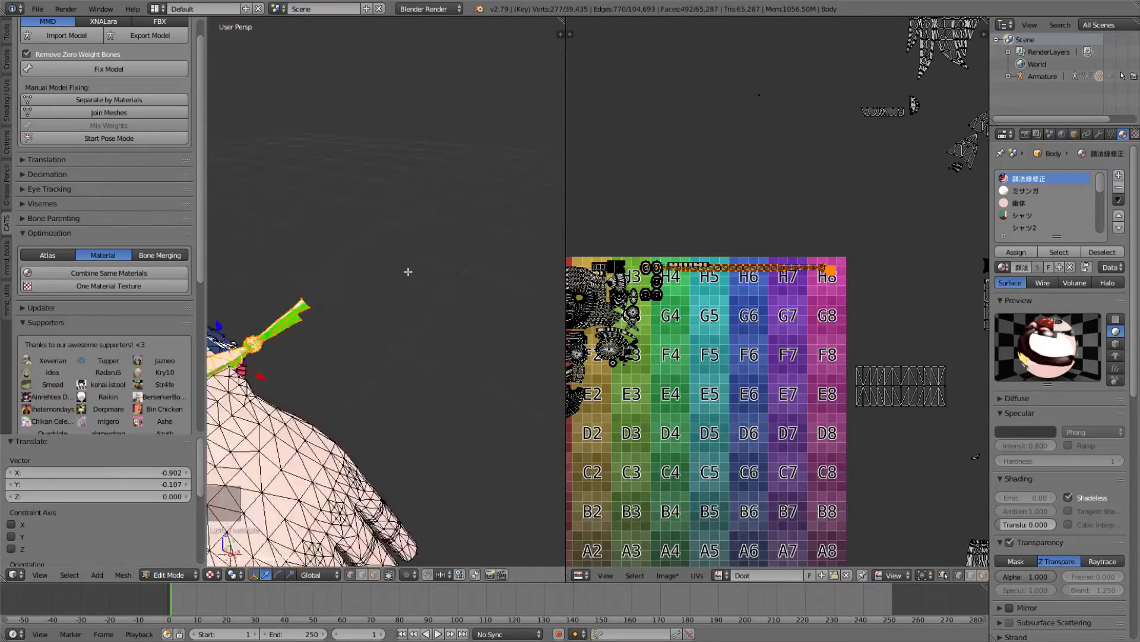
key("KP_Decimal")
middle_click_drag(427, 299, 443, 249)
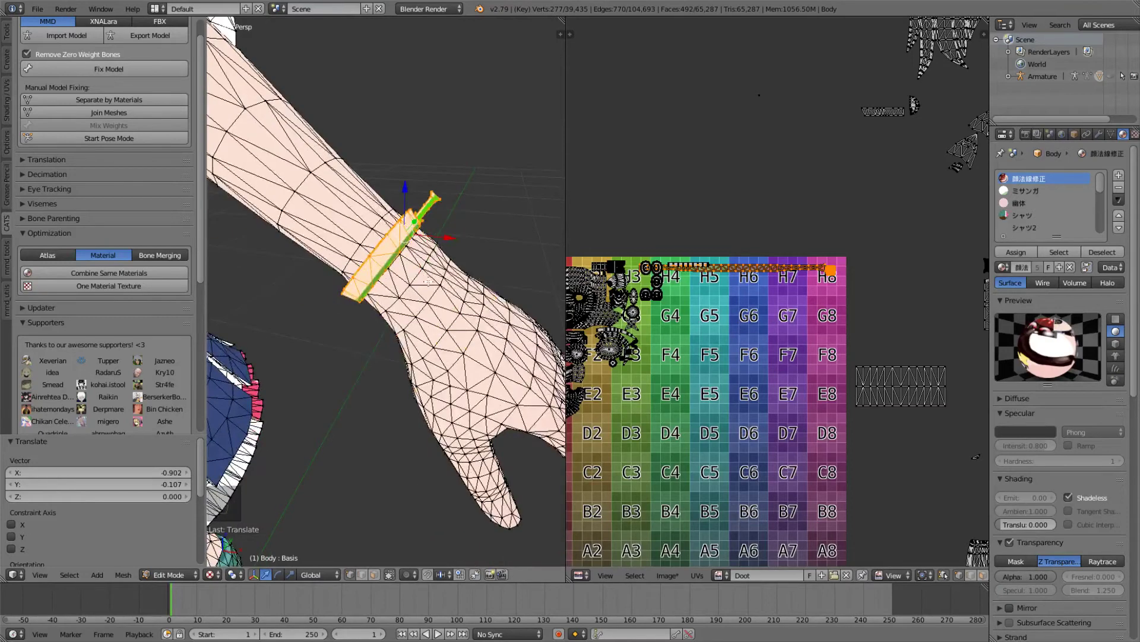
key("s")
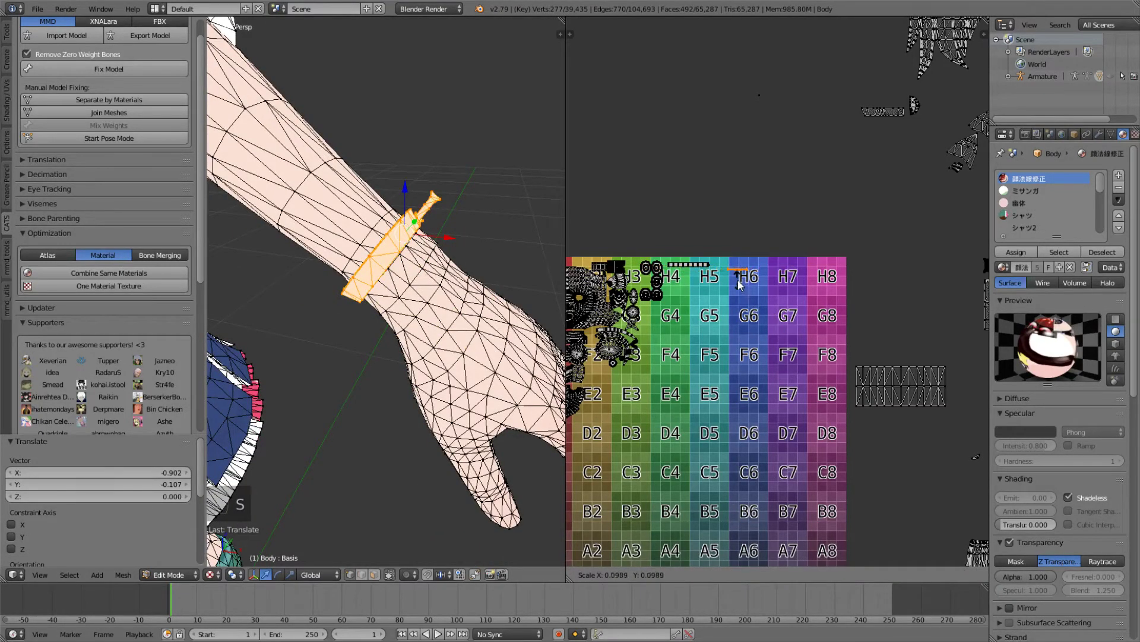
left_click(740, 285)
Step: Move the shrunken bracelet islands left and up beside the strip island on the atlas's top edge, and deselect them
scroll(742, 282, "up", 3)
key("g")
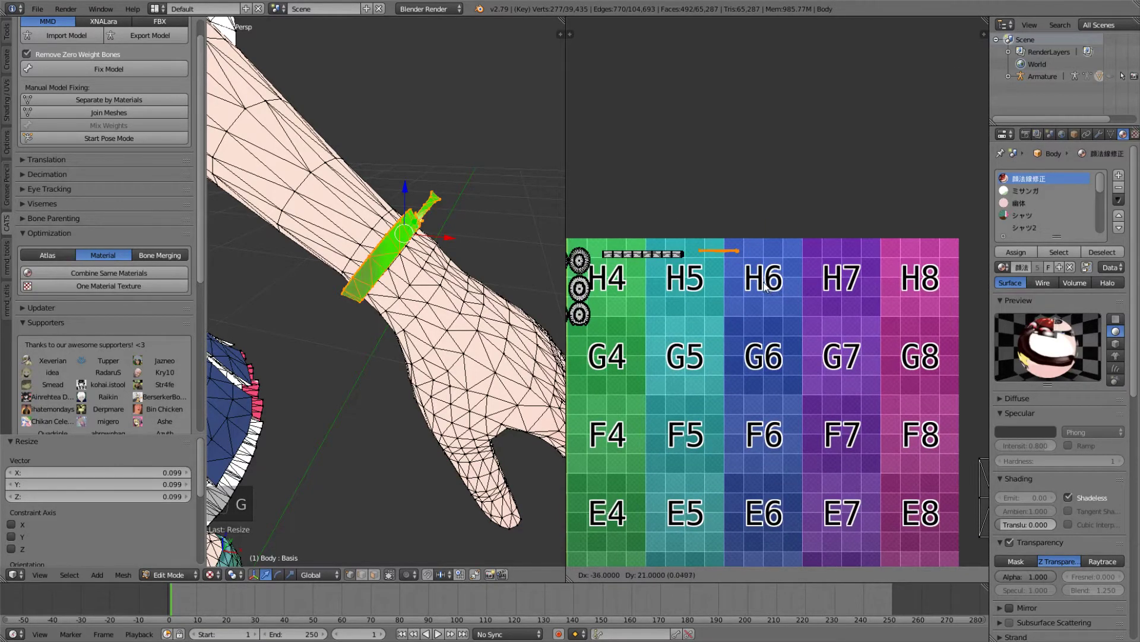
left_click(765, 288)
key("a")
Step: Select the shoe UV islands outside the atlas and move them about 0.84 left and 0.12 down onto it
scroll(773, 295, "down", 4)
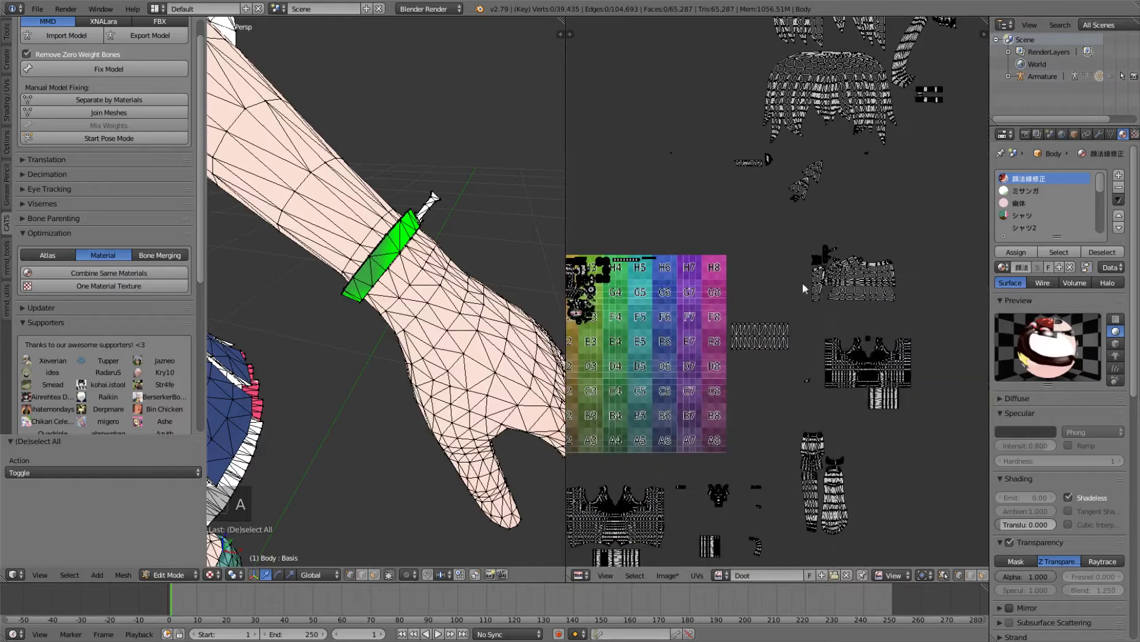
key("b")
left_click_drag(912, 242, 793, 313)
key("g")
left_click(622, 339)
Step: Scale the shoe islands to about 0.28, place them in the atlas's upper-right corner over H8, and deselect them
key("s")
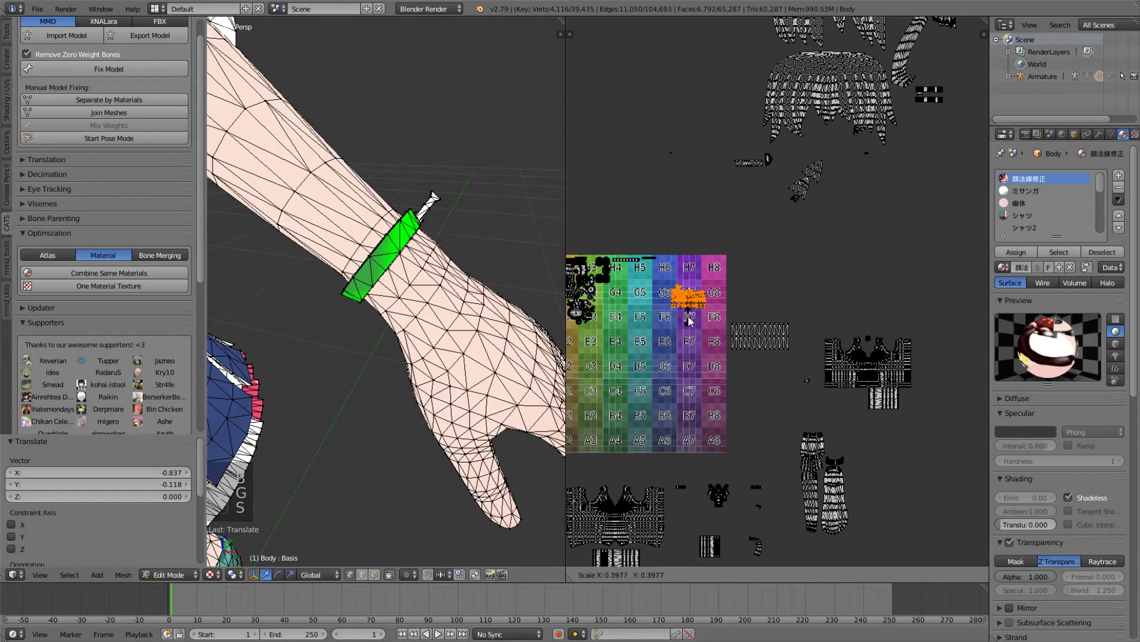
left_click(688, 315)
scroll(687, 312, "up", 2)
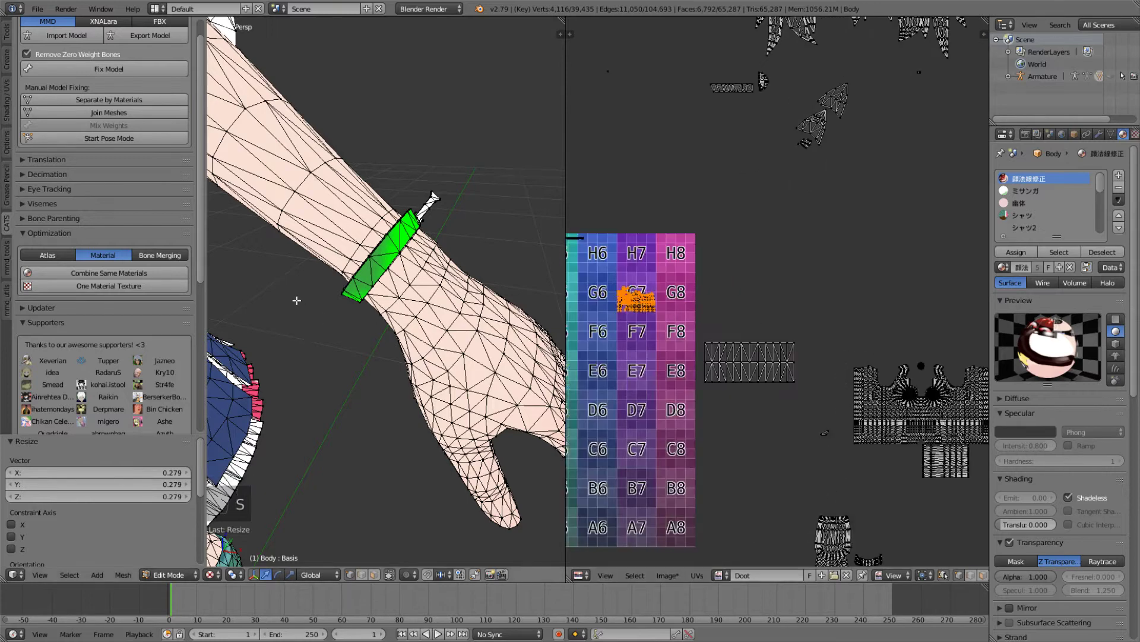
scroll(338, 300, "down", 6)
scroll(346, 300, "up", 1)
scroll(633, 291, "up", 5)
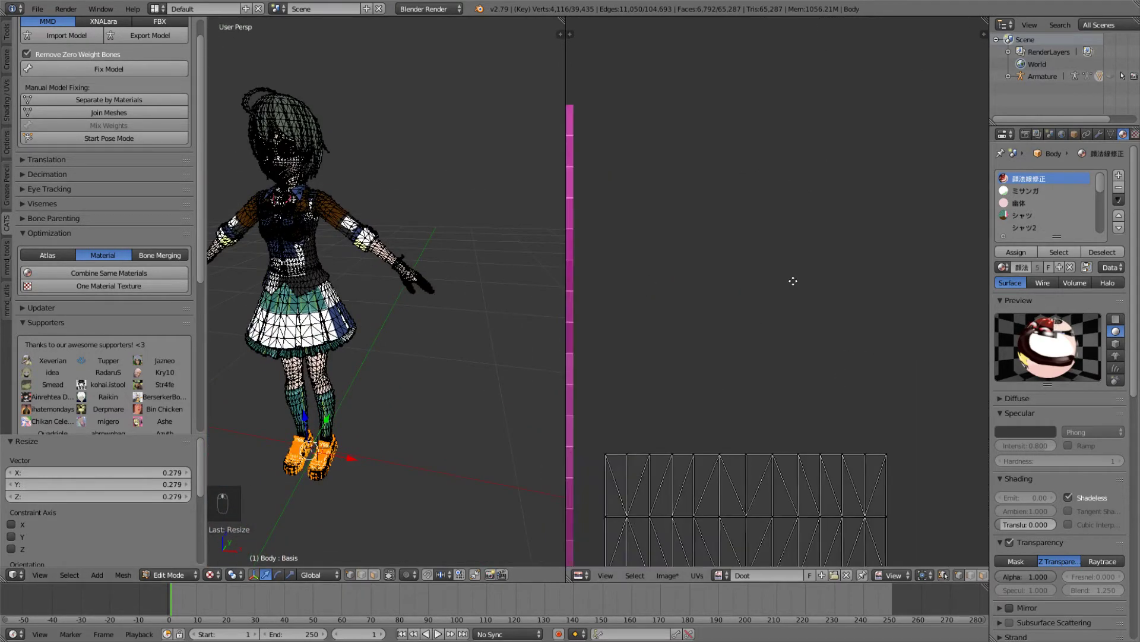
middle_click_drag(668, 278, 761, 284)
key("g")
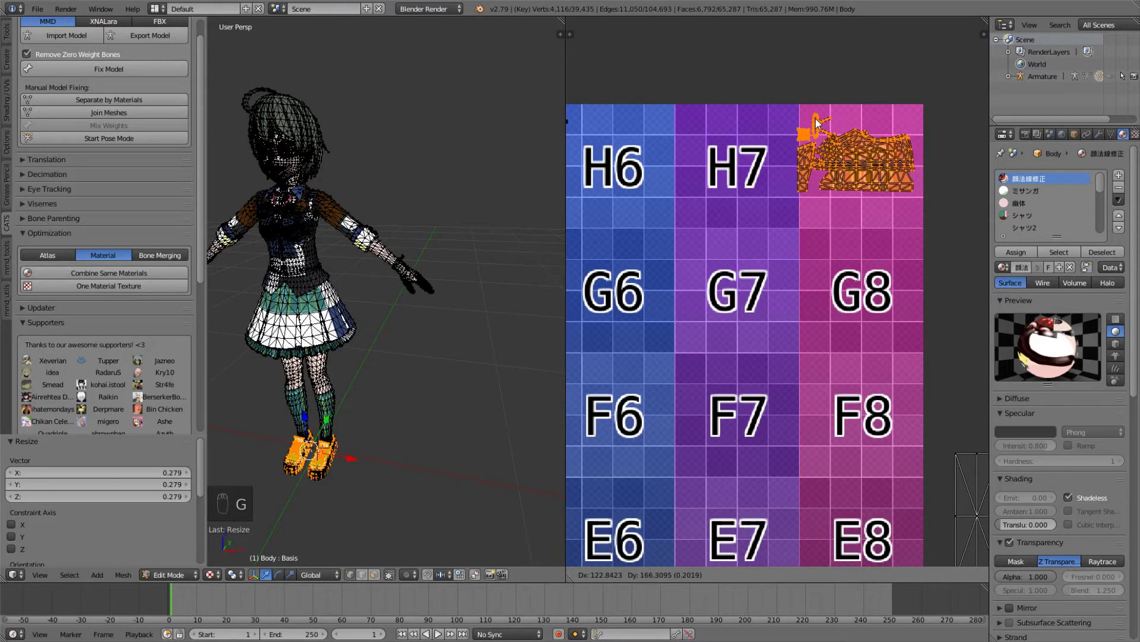
left_click(817, 167)
key("a")
Step: Select the rectangular two-row island beside the atlas and move it about 0.44 left and 0.27 up between rows G and H
scroll(831, 242, "down", 5)
middle_click_drag(783, 205, 828, 219)
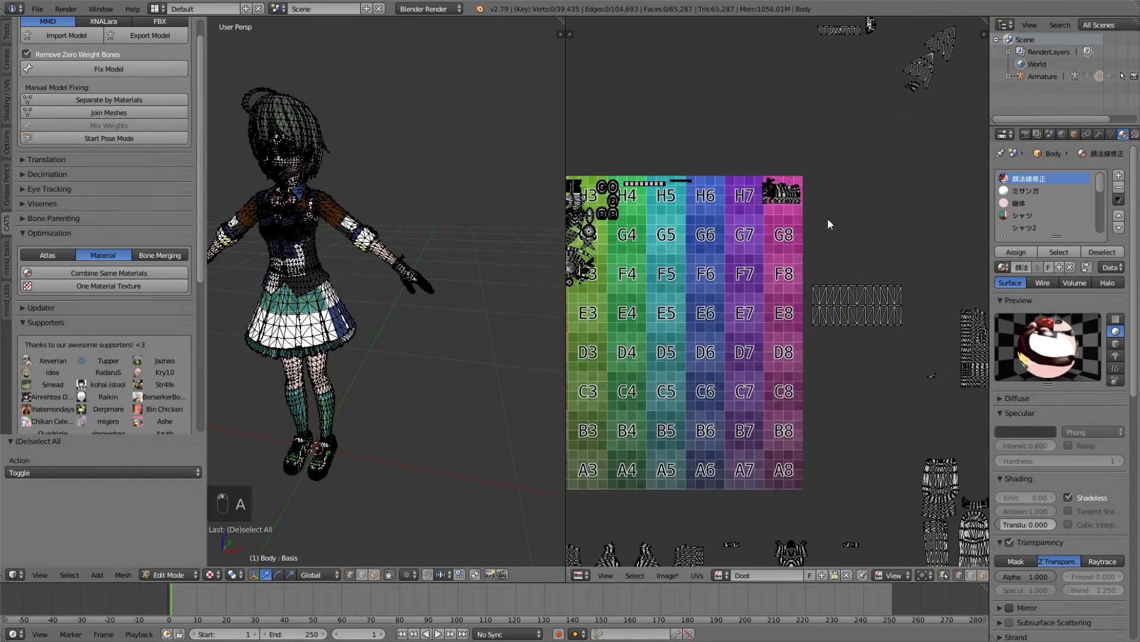
key("b")
left_click_drag(914, 248, 806, 341)
key("g")
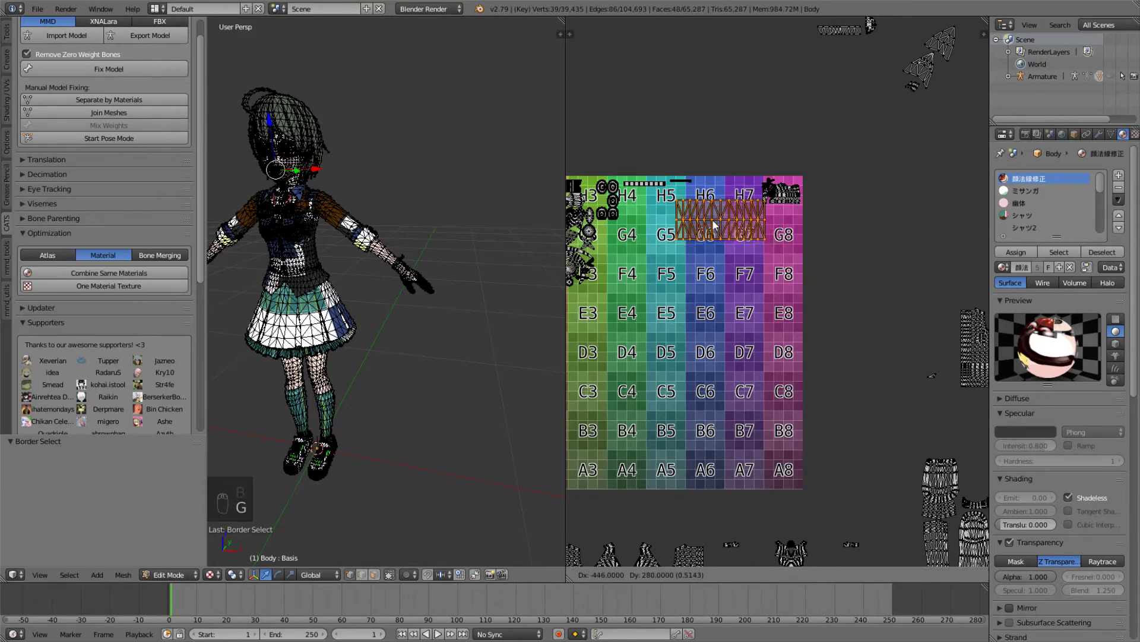
left_click(737, 269)
Step: Scale the rectangular island to about 0.13, move it about 0.05 left and 0.12 up to the top edge over H6, and deselect it
middle_click_drag(279, 285, 321, 245)
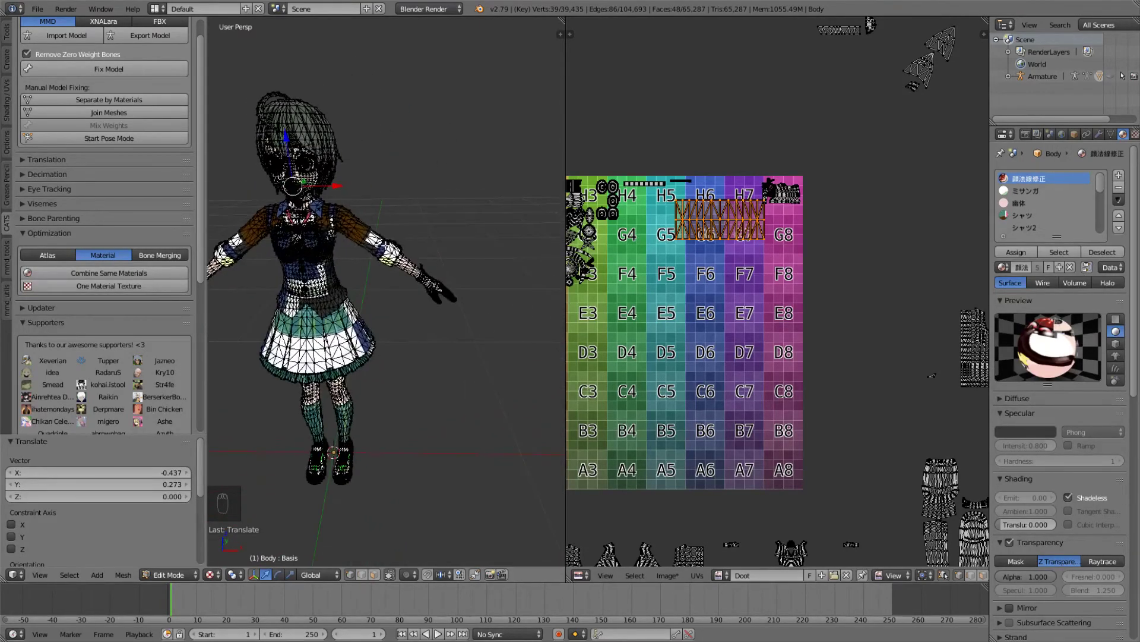
key("s")
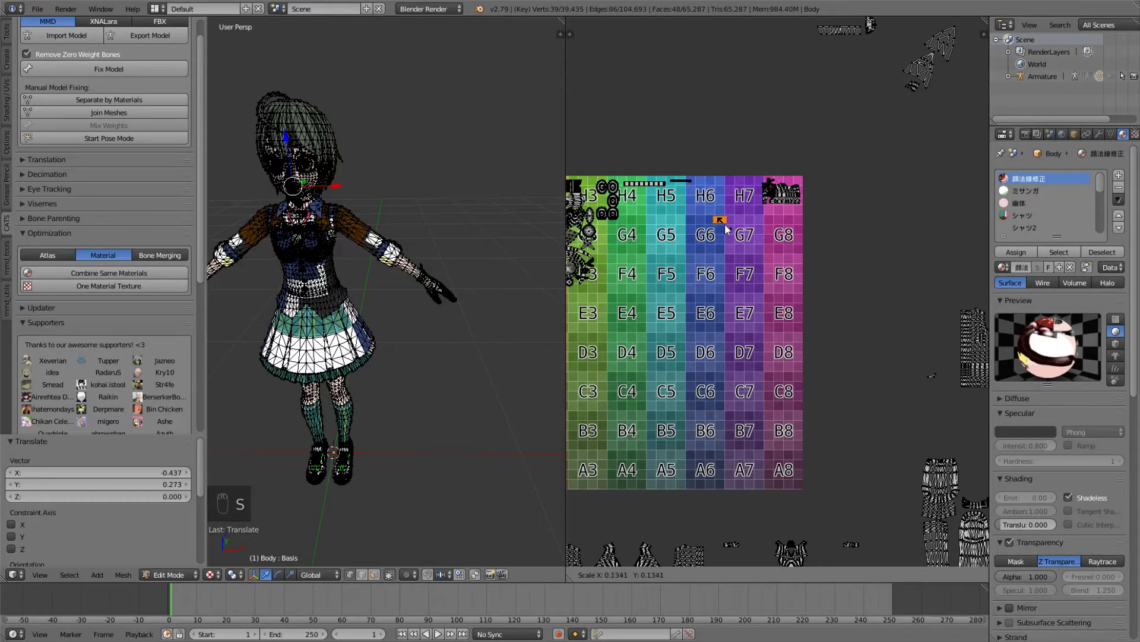
left_click(726, 228)
key("g")
left_click(711, 189)
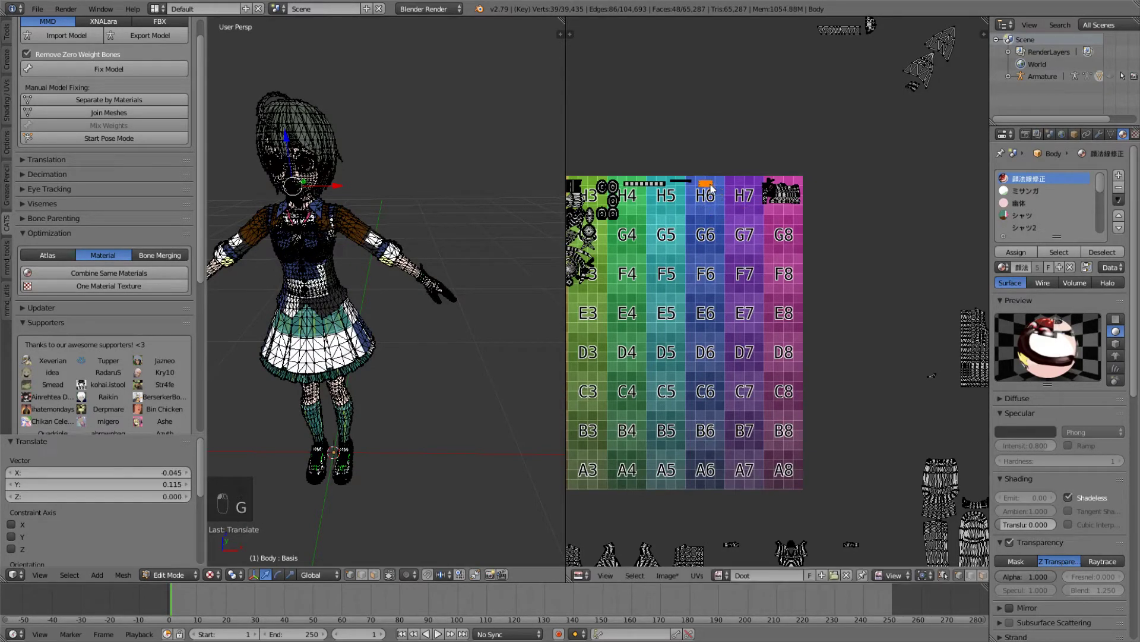
key("a")
Step: Select the vest UV island below the atlas and move it about 0.30 right and 0.50 up onto the lower rows
middle_click_drag(680, 553, 812, 299)
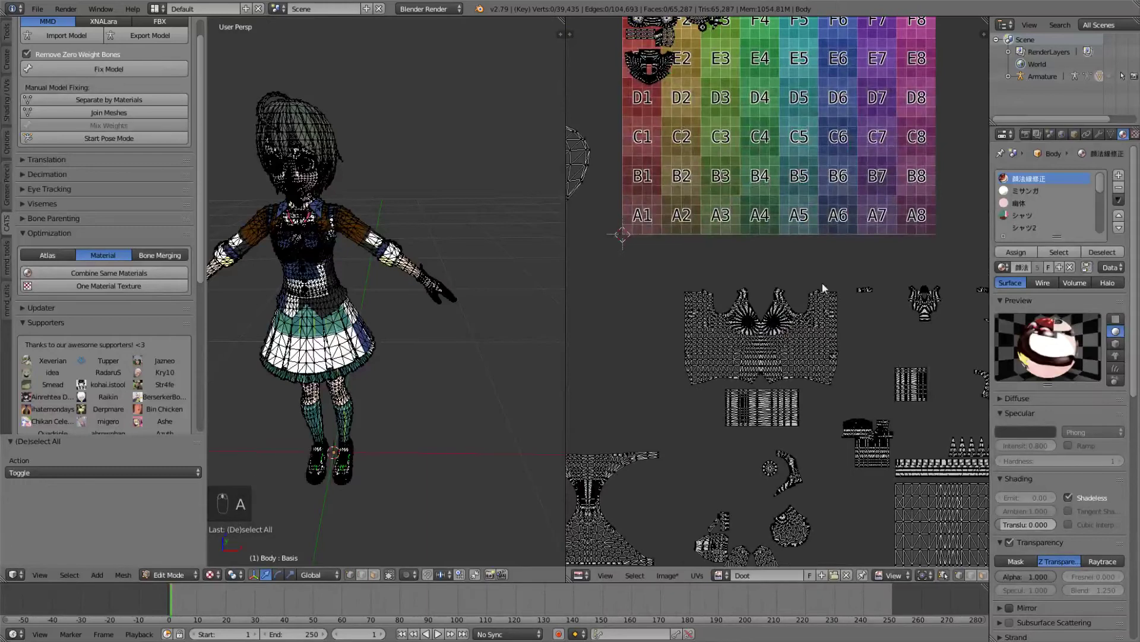
key("b")
left_click_drag(843, 267, 640, 386)
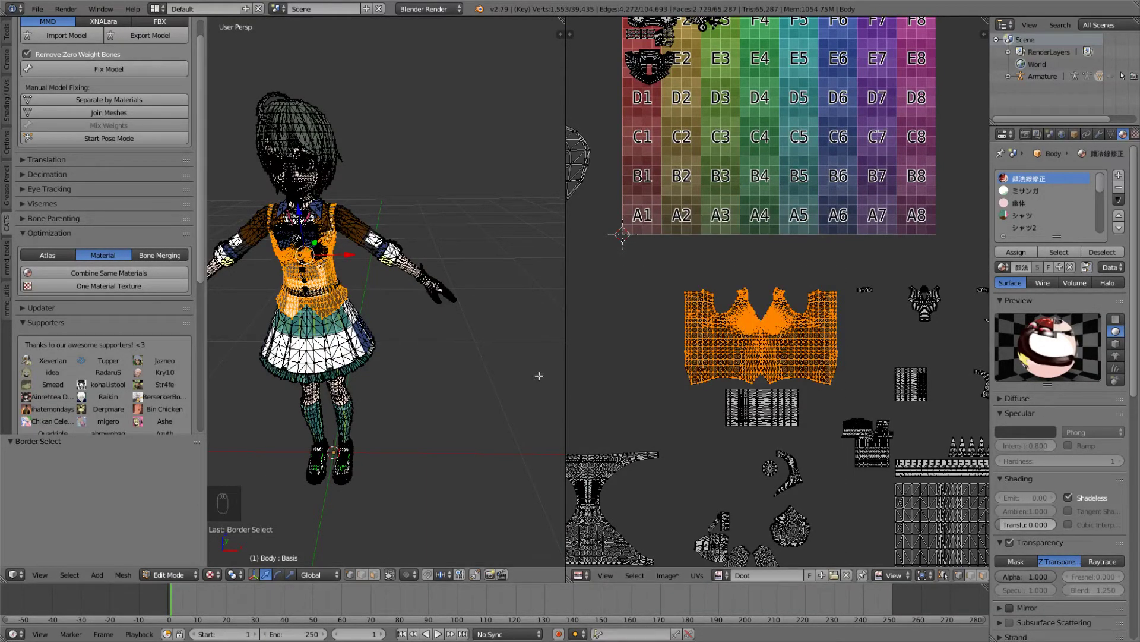
middle_click_drag(539, 375, 370, 337)
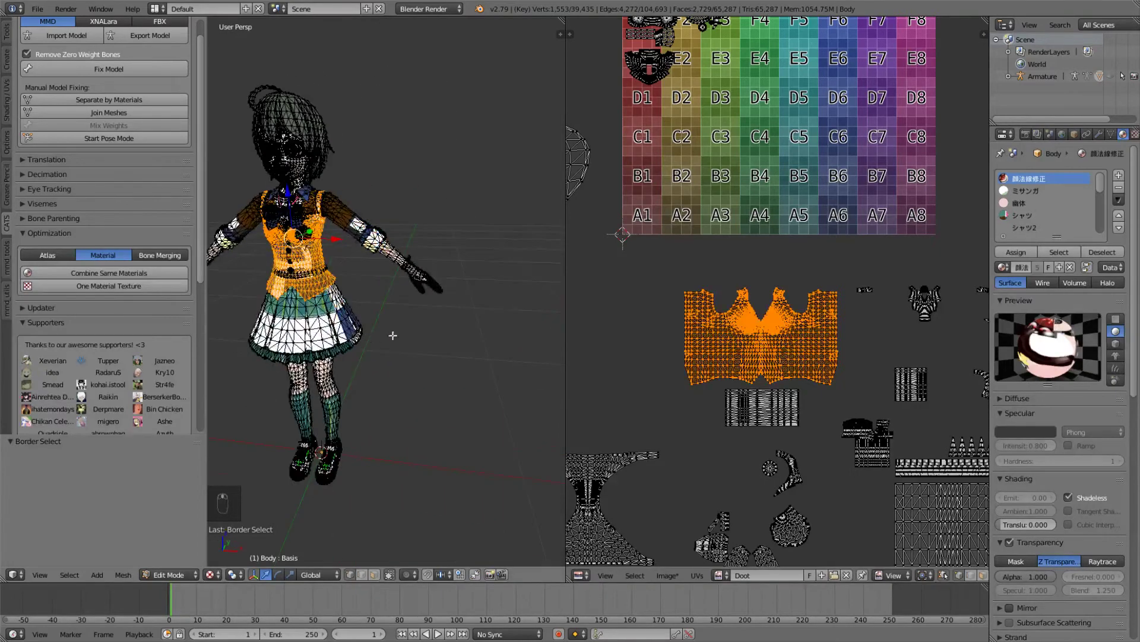
middle_click_drag(770, 272, 729, 376)
key("g")
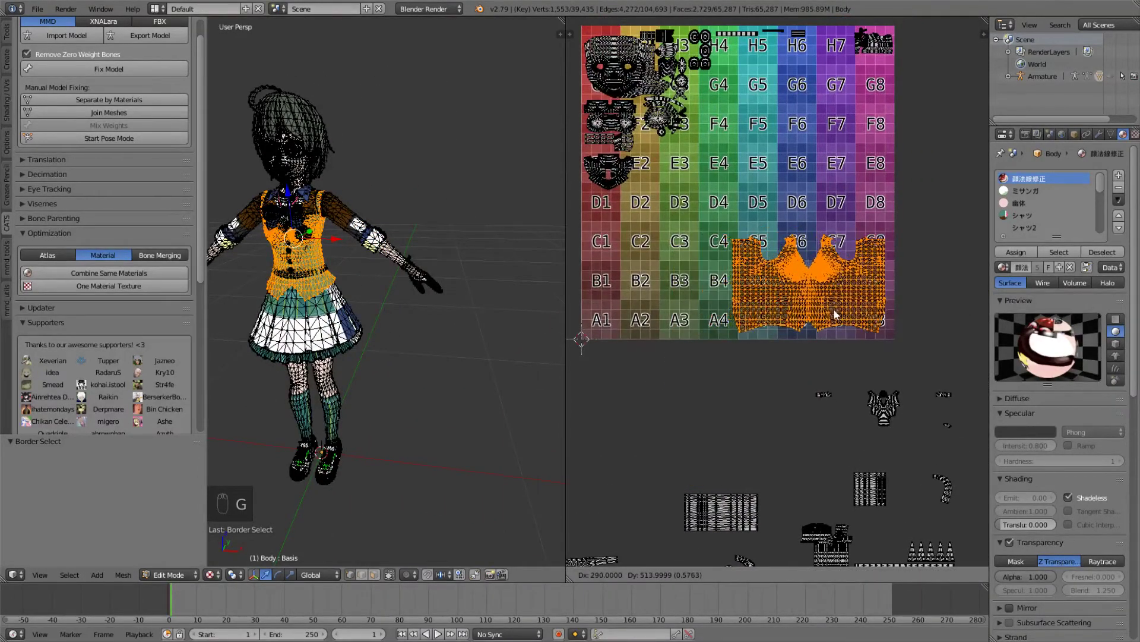
left_click(840, 316)
Step: Scale the vest island to about 0.57 and move it about 0.11 right and 0.06 down into the atlas's lower-right corner
key("s")
left_click(803, 325)
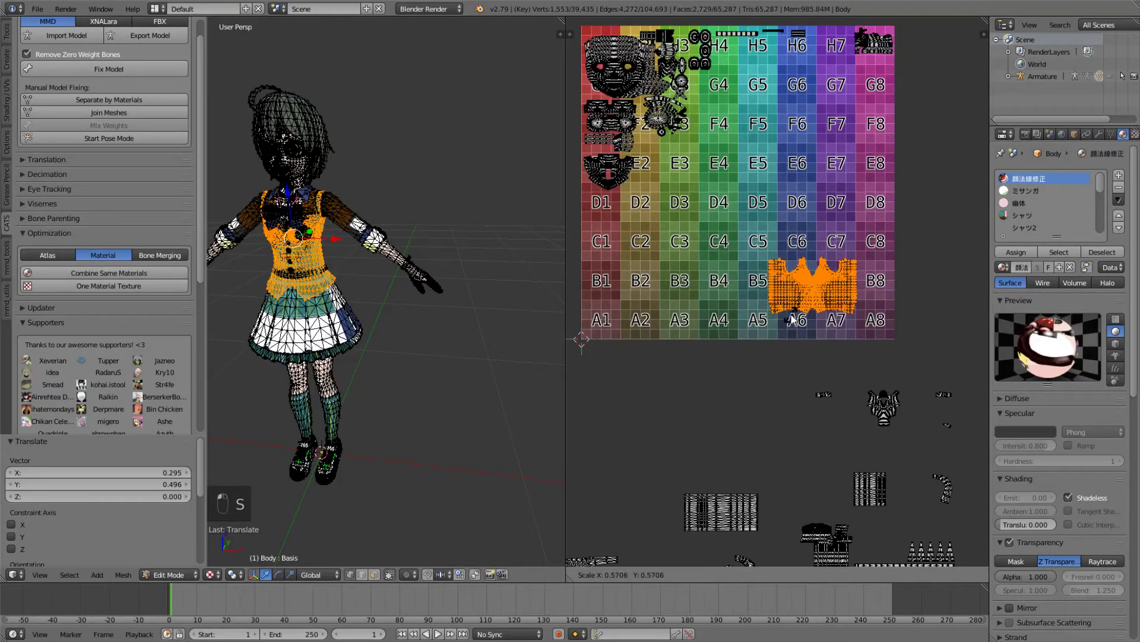
key("g")
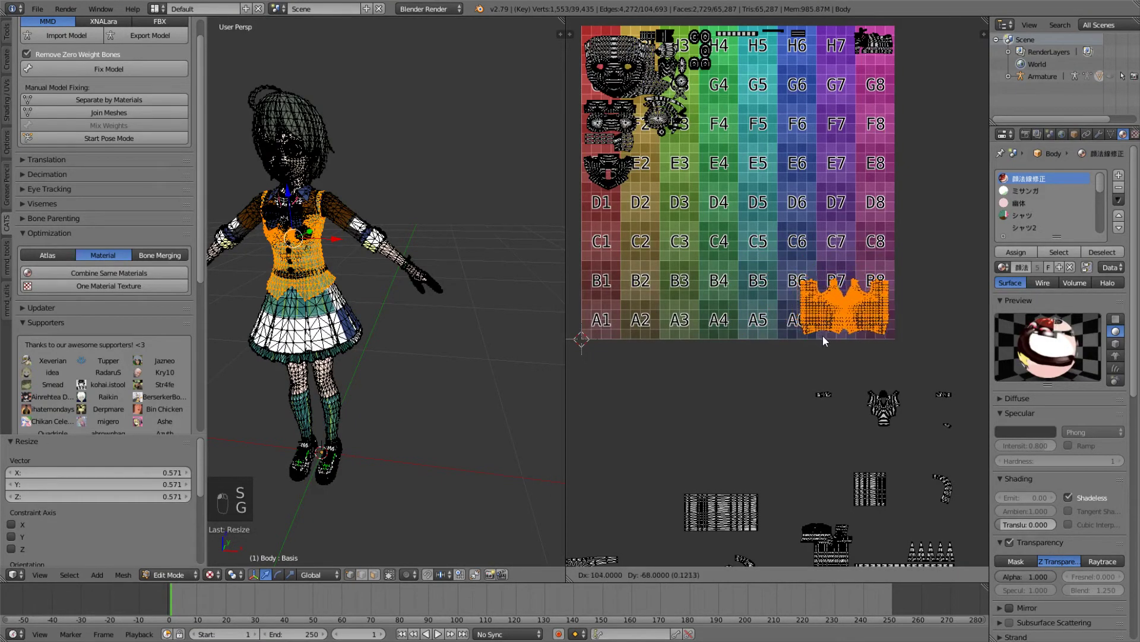
left_click(824, 333)
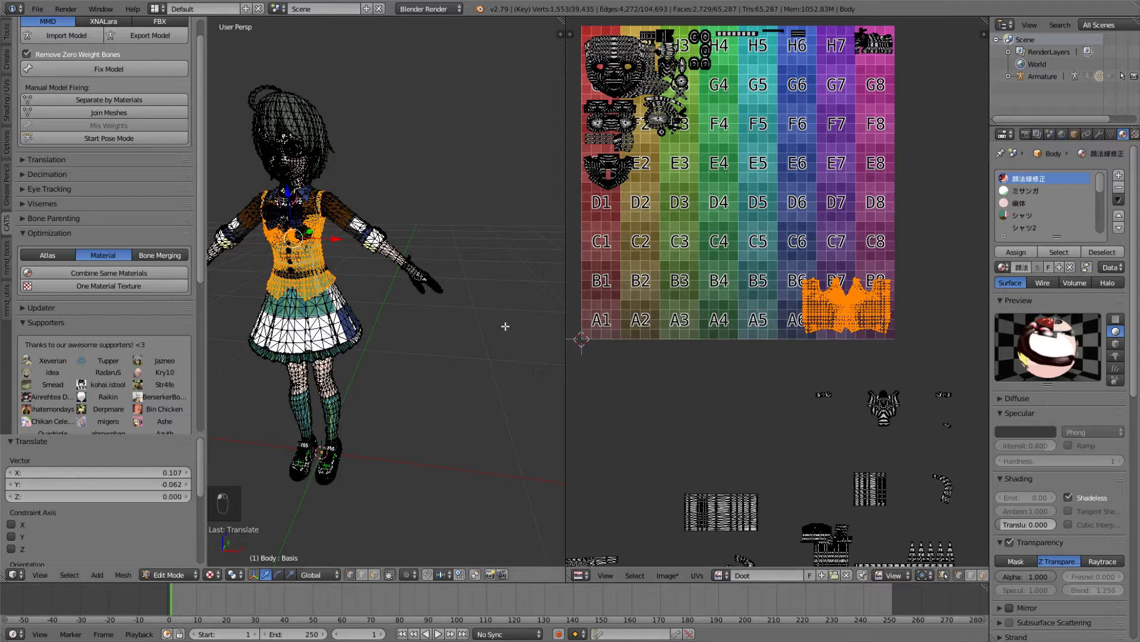
Step: Open the render bake settings and set the bake mode to Textures
left_click(1028, 133)
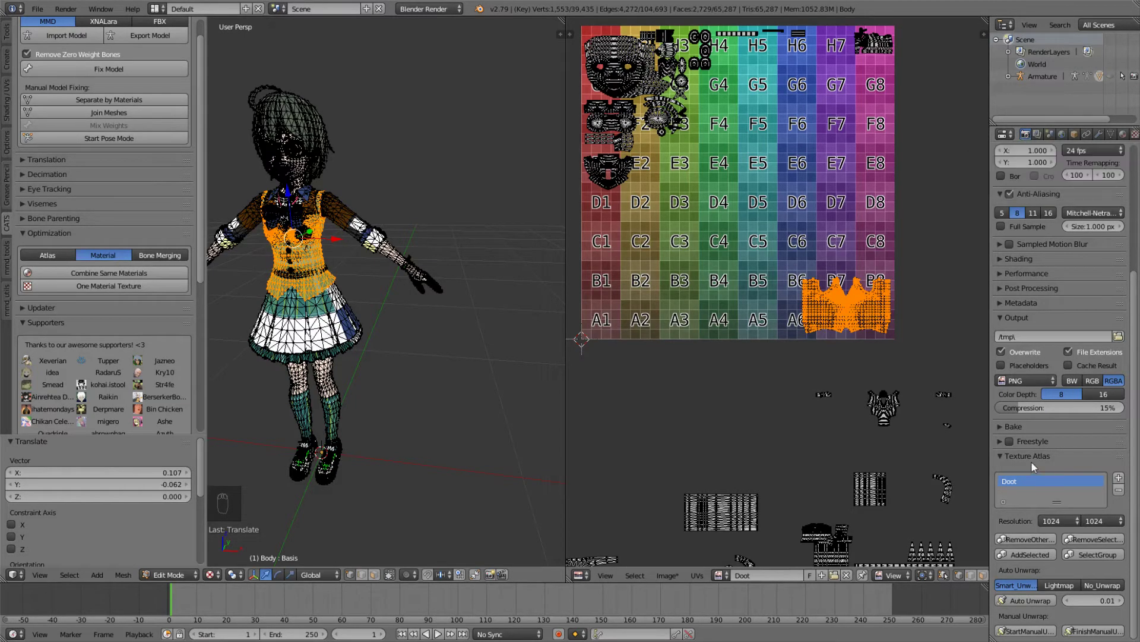
left_click(1004, 427)
scroll(997, 429, "down", 3)
left_click(1069, 386)
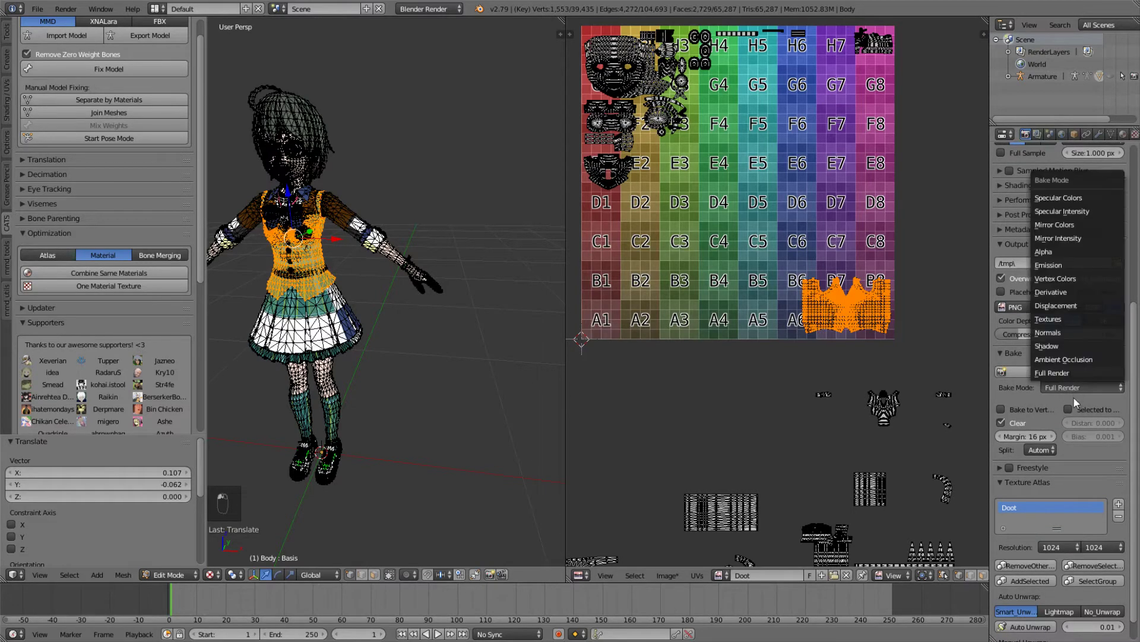
left_click(1071, 319)
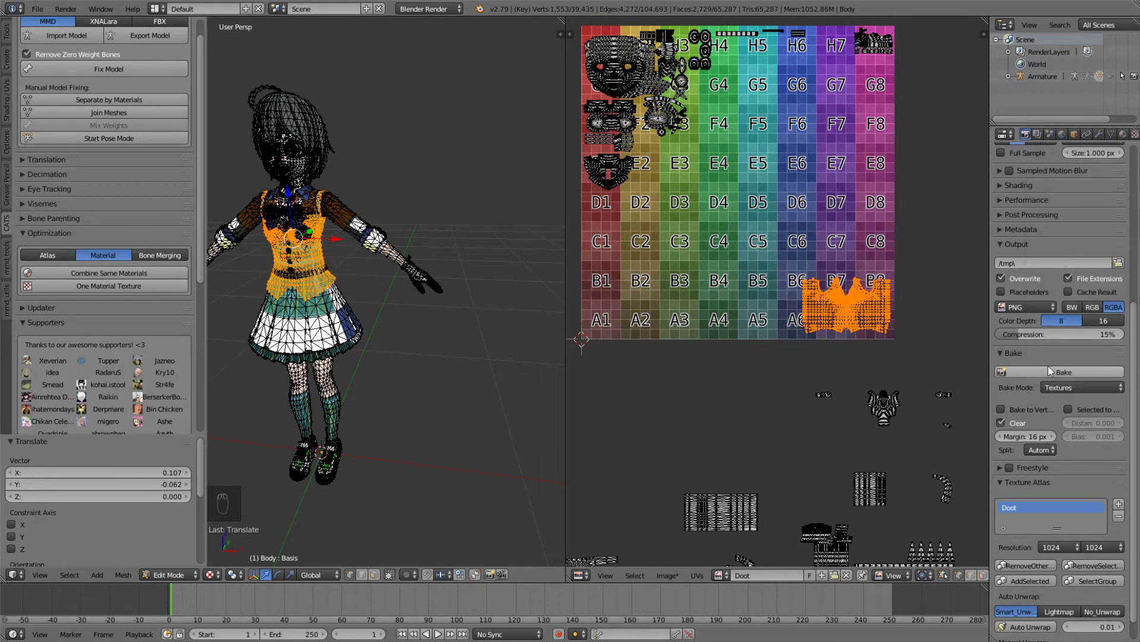
Step: Check the mesh's UV map list, and bake the textures into the Doot atlas image
left_click(1110, 135)
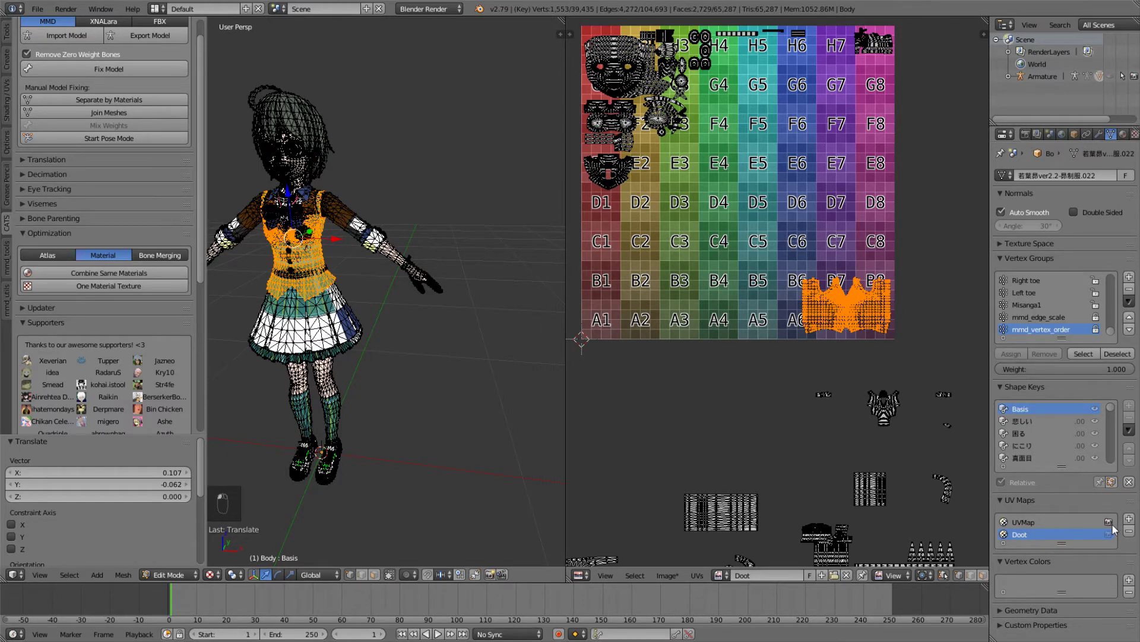
left_click(1025, 134)
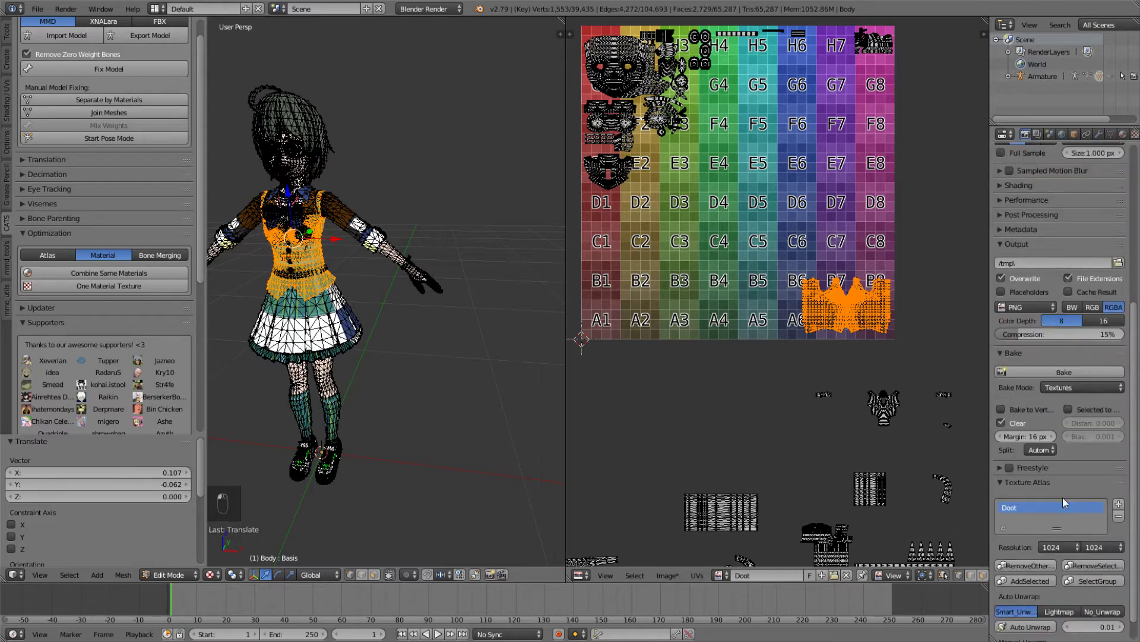
left_click(1061, 371)
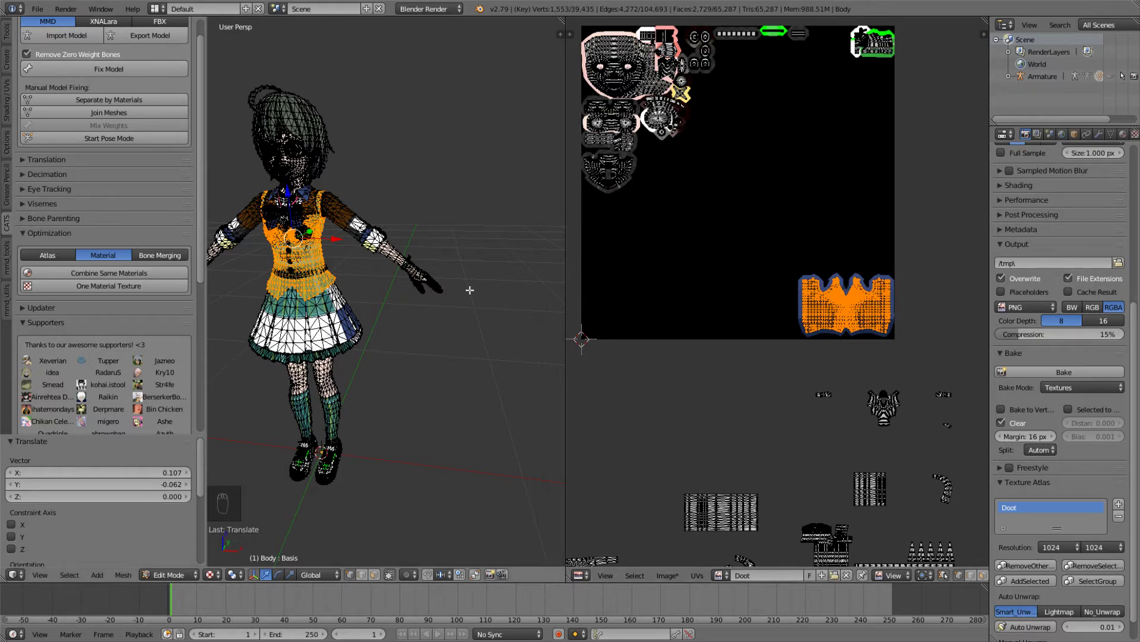
Step: Switch the body to Object Mode and examine the baked vest texture in the atlas's lower-right corner
middle_click_drag(481, 300, 534, 287)
scroll(793, 309, "up", 3)
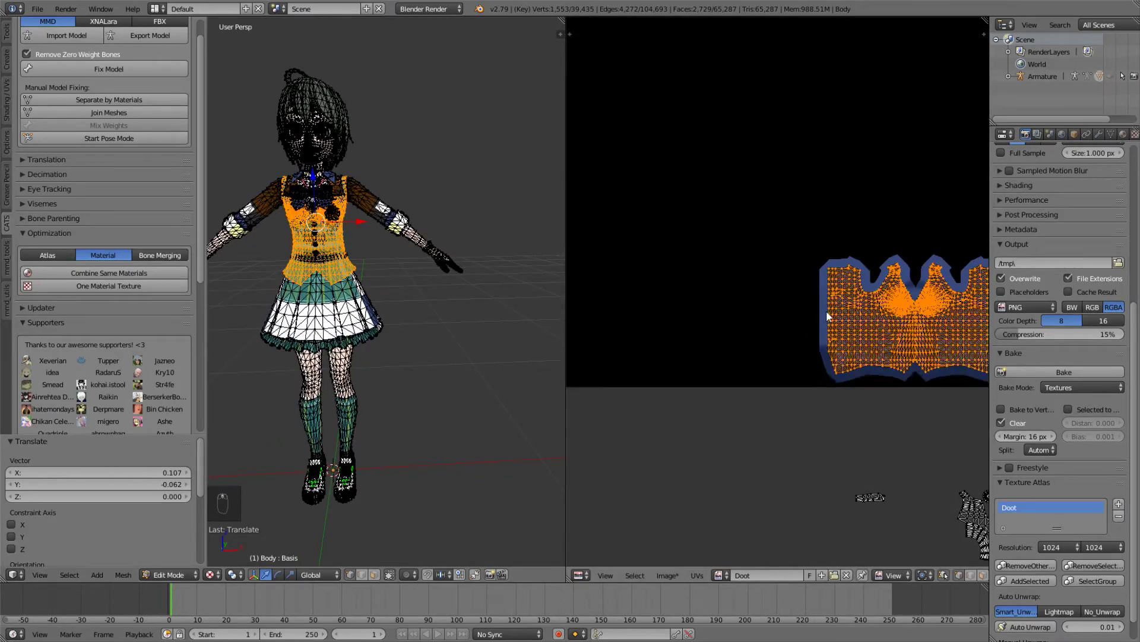
middle_click_drag(825, 310, 703, 297)
key("Tab")
scroll(703, 297, "up", 3)
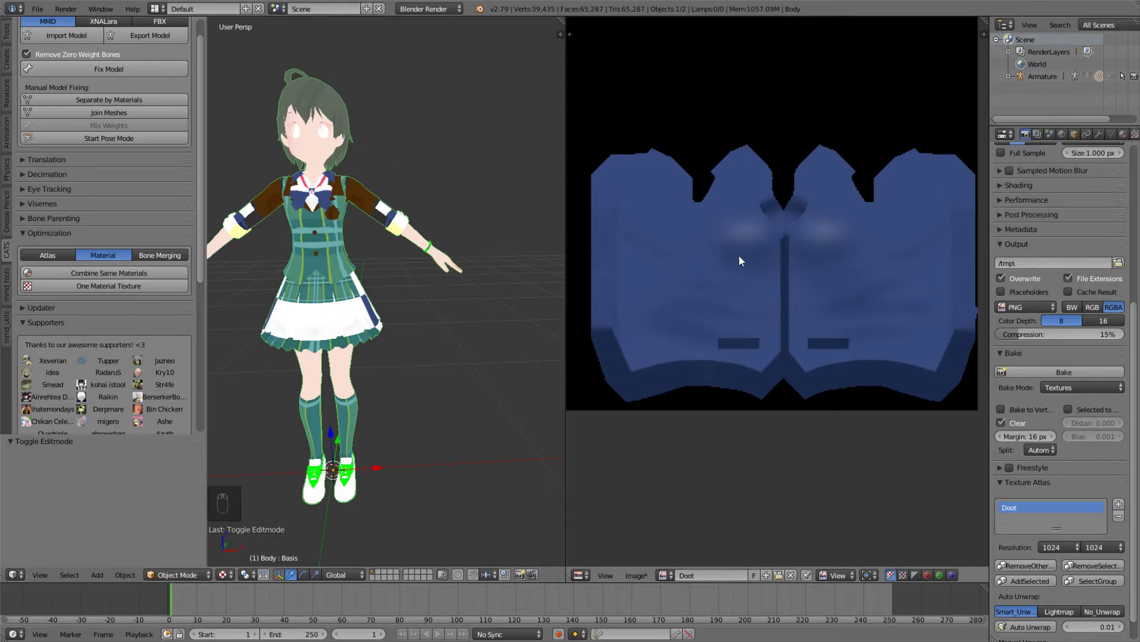
scroll(749, 255, "up", 1)
scroll(750, 255, "down", 1)
Step: Examine the baked face, eye, bracelet and shoe textures across the upper part of the Doot atlas
middle_click_drag(749, 255, 899, 372)
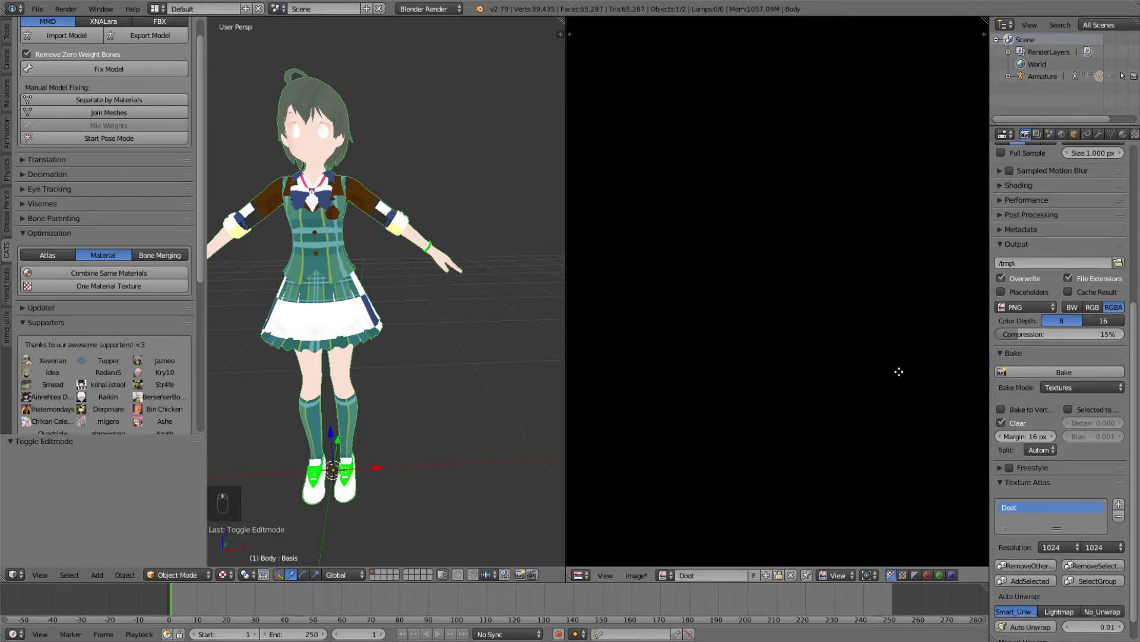
scroll(843, 303, "down", 4)
middle_click_drag(656, 93, 828, 251)
scroll(825, 244, "up", 3)
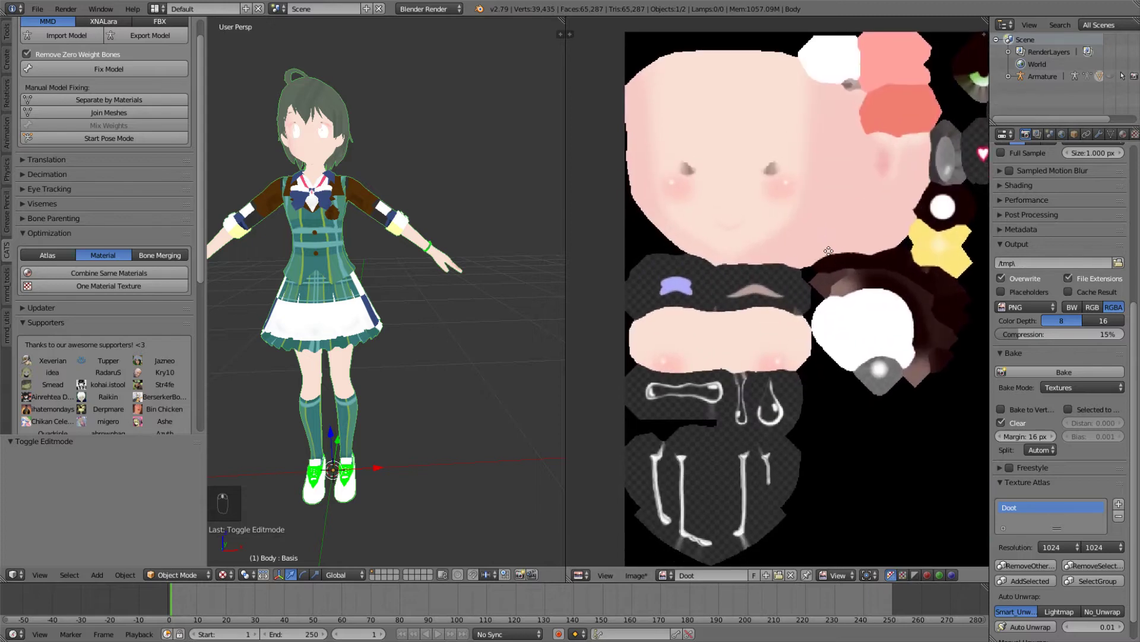
scroll(744, 261, "up", 3)
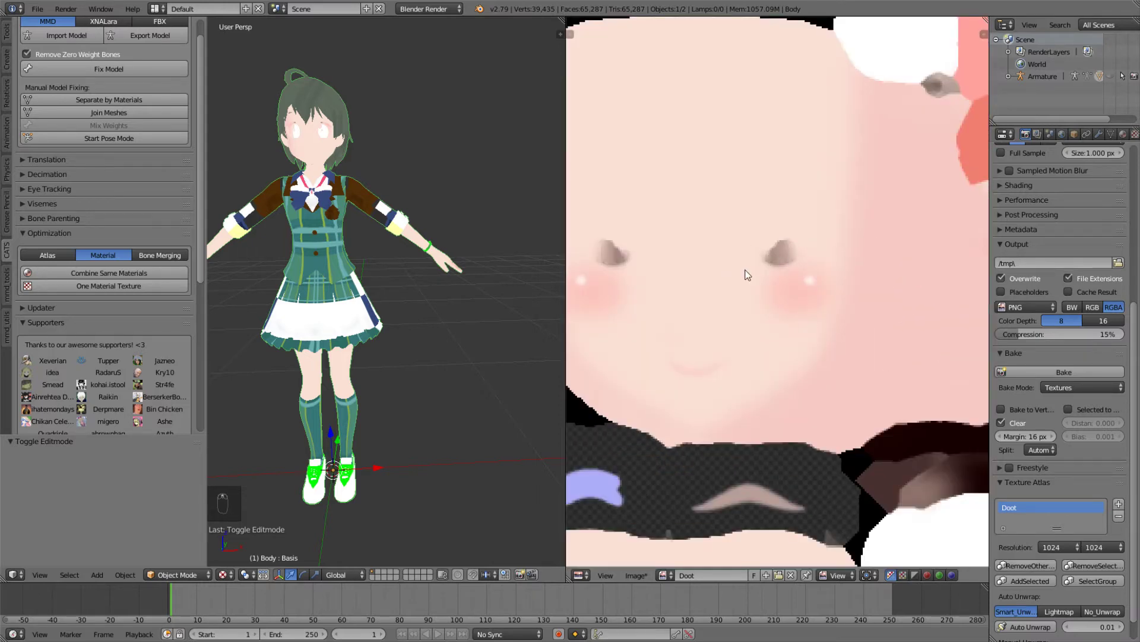
middle_click_drag(747, 275, 802, 281)
middle_click_drag(679, 272, 681, 219)
scroll(721, 335, "down", 1)
middle_click_drag(720, 336, 685, 184)
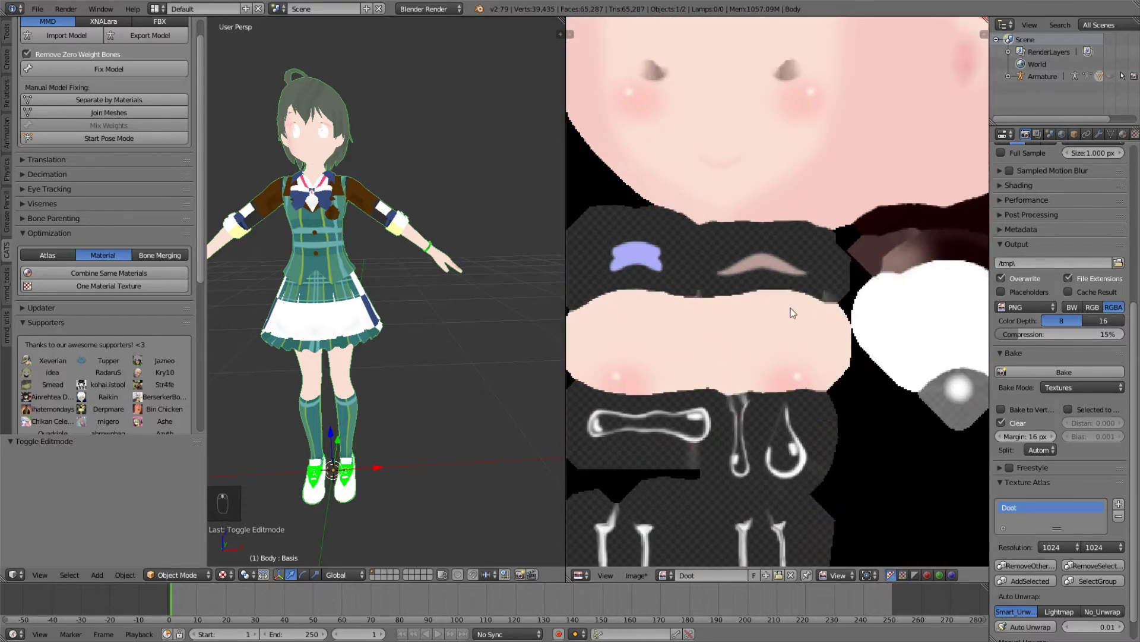
middle_click_drag(884, 310, 746, 308)
middle_click_drag(977, 138, 811, 336)
scroll(817, 333, "down", 2)
middle_click_drag(977, 292, 605, 331)
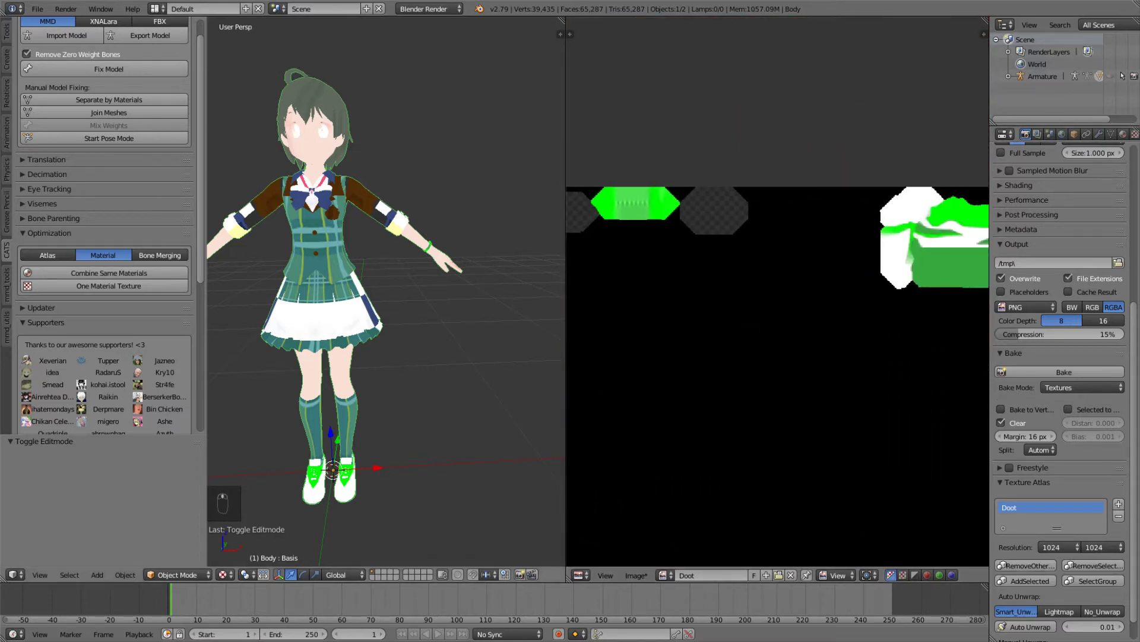
Step: Review the whole Doot atlas, undo the body's recent changes back to the unpacked UV layout, and switch to Edit Mode
left_click(457, 339)
middle_click_drag(879, 331, 864, 216)
scroll(852, 267, "down", 3)
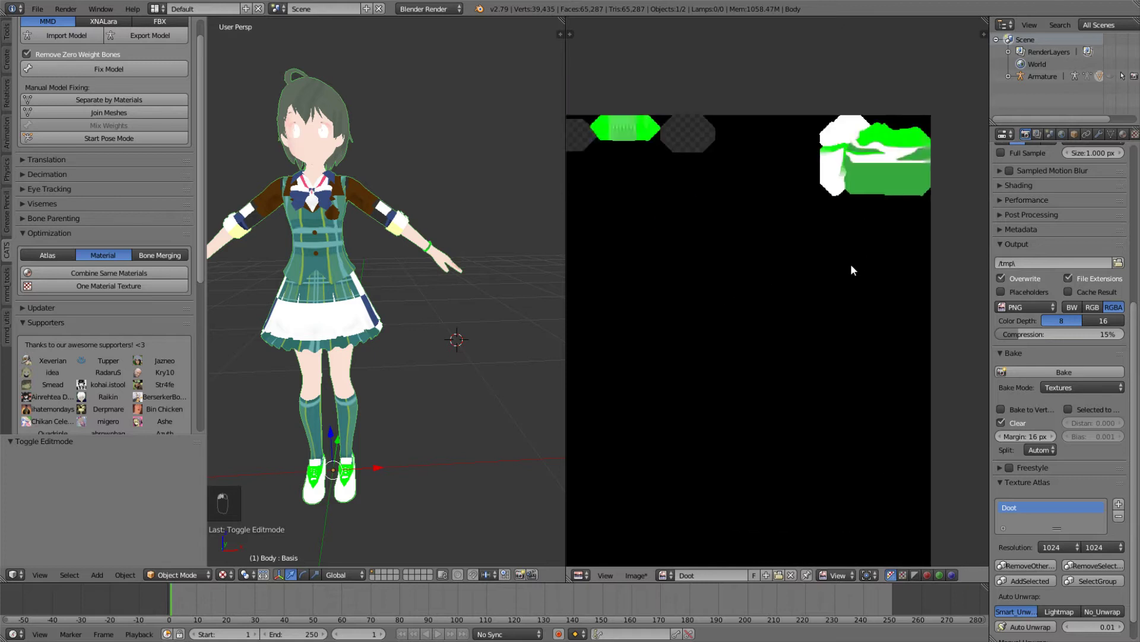
middle_click_drag(767, 369, 929, 164)
scroll(796, 307, "down", 2)
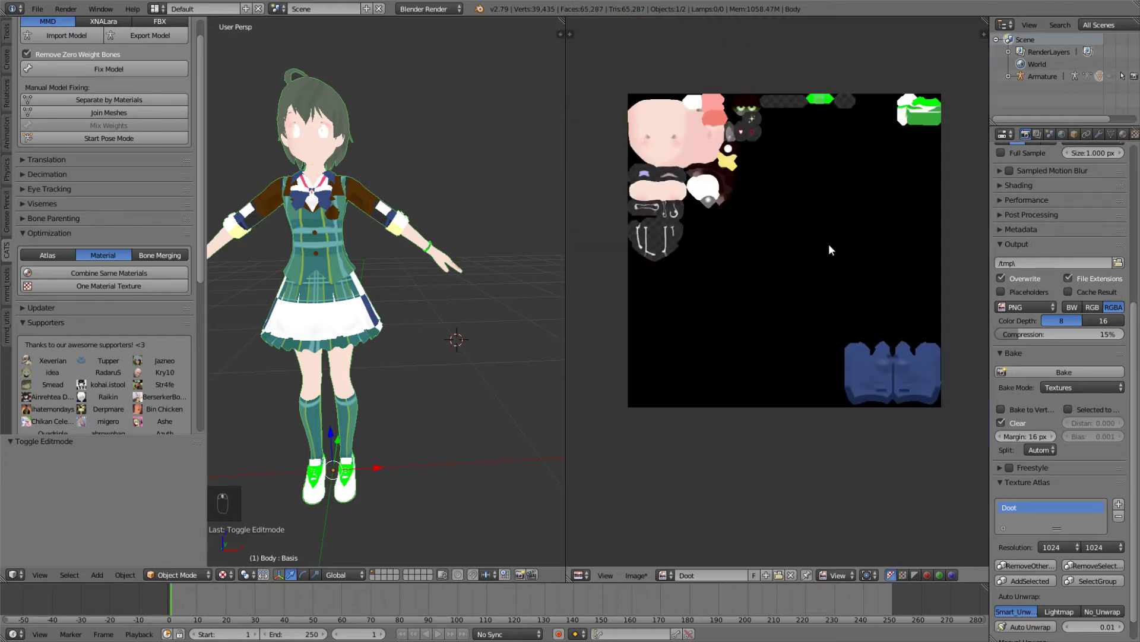
key("ctrl+z")
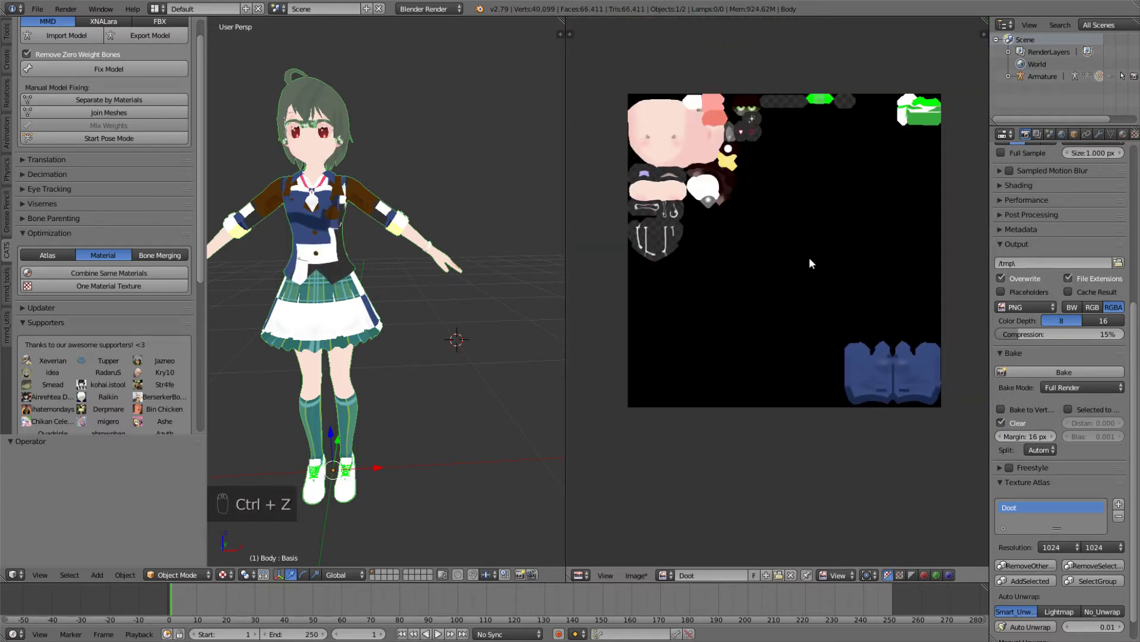
scroll(815, 255, "down", 4)
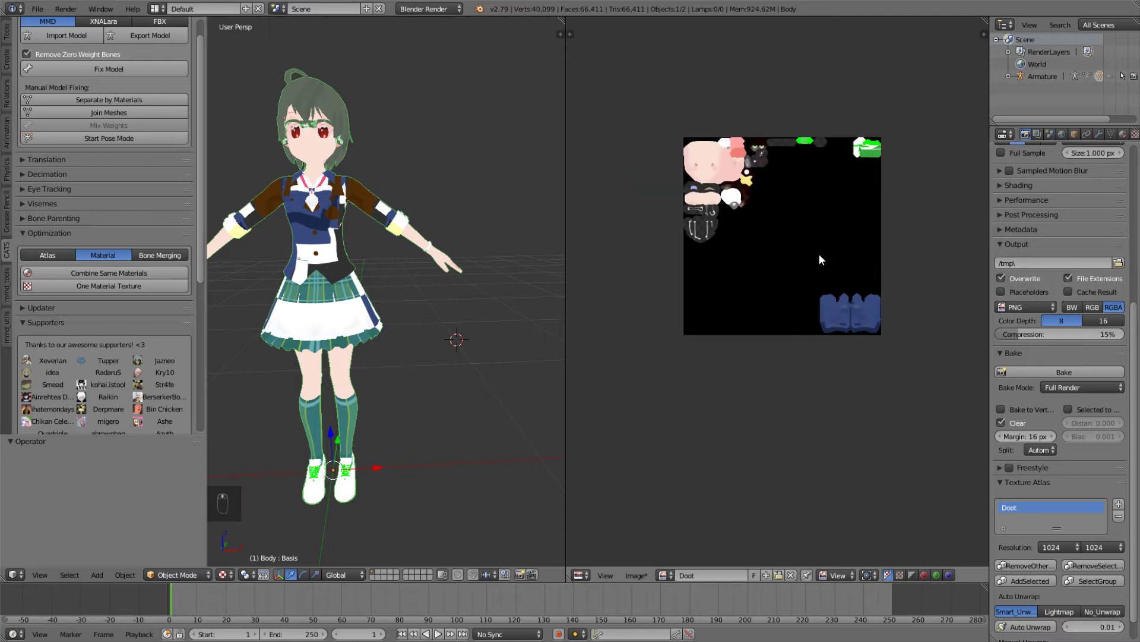
key("Tab")
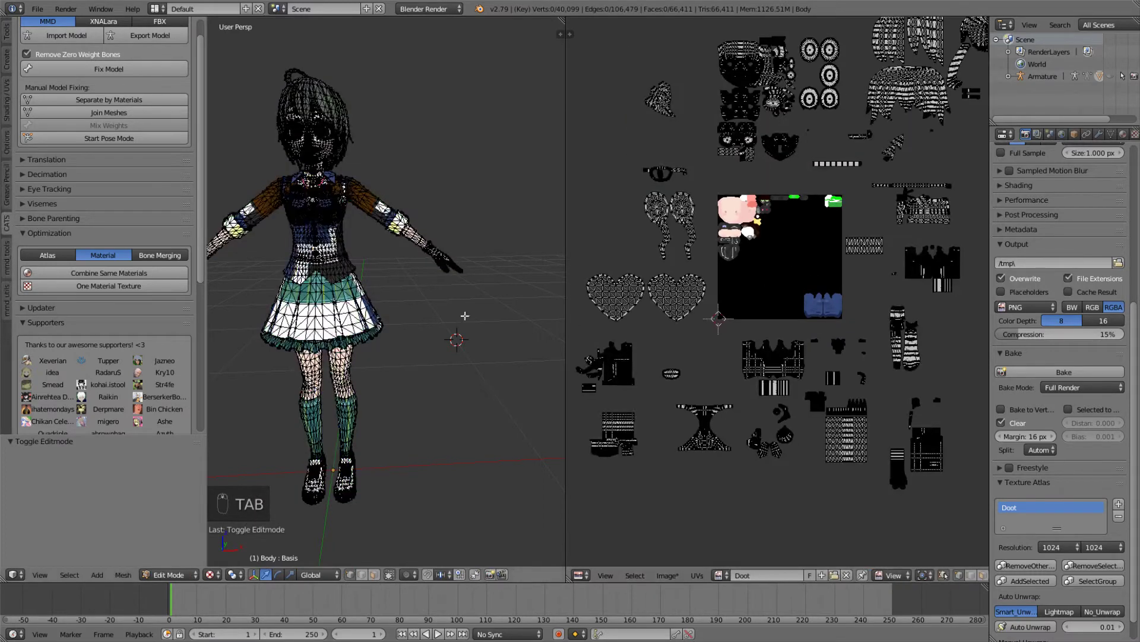
Step: Select the complete vest UV island lying just below the atlas image, including its lower edge vertices
scroll(822, 347, "up", 3)
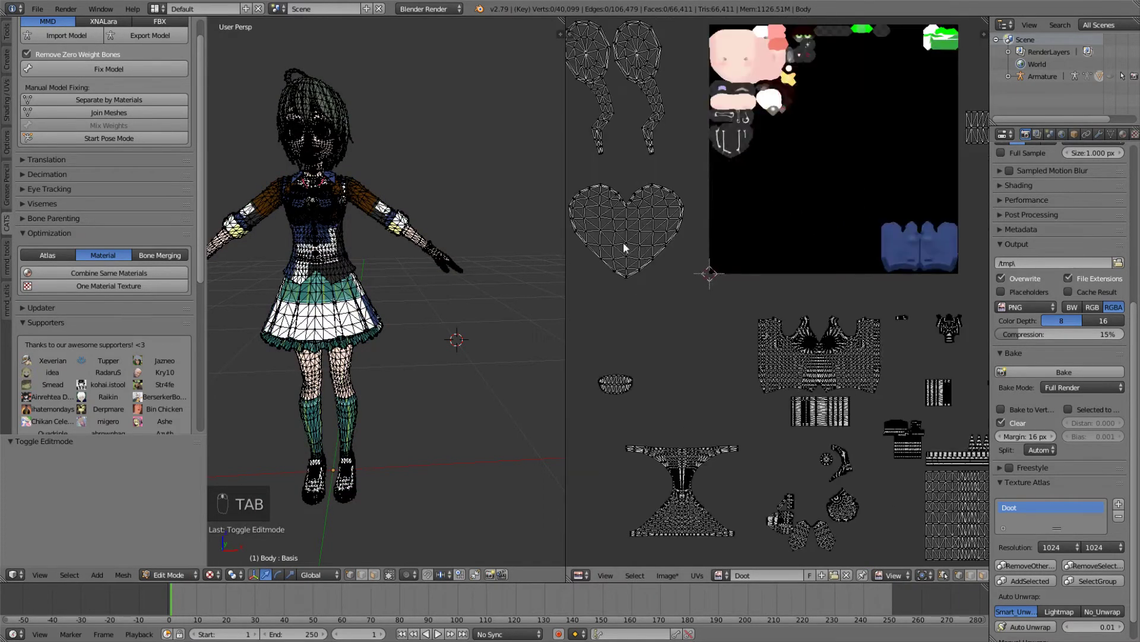
scroll(690, 277, "down", 3)
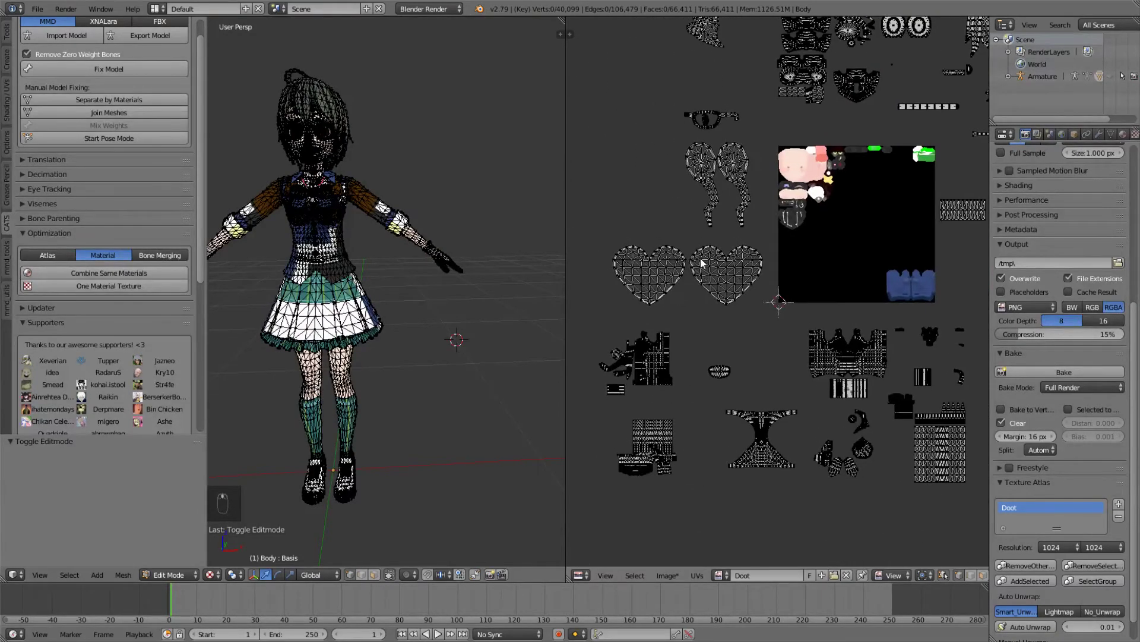
middle_click_drag(696, 255, 728, 254)
key("b")
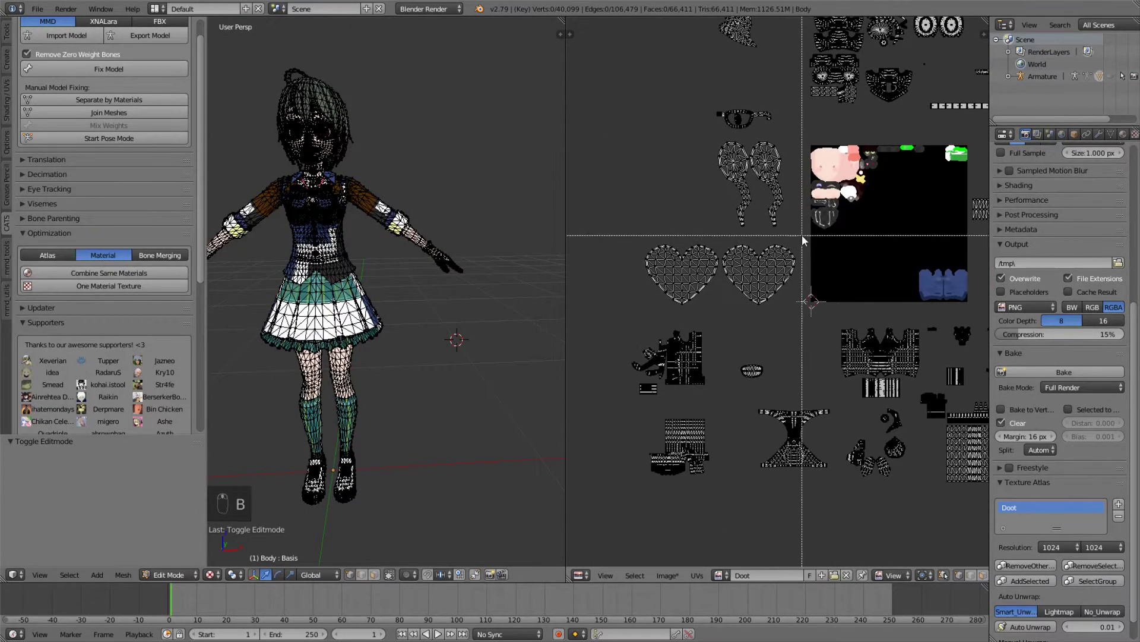
left_click_drag(798, 236, 768, 237)
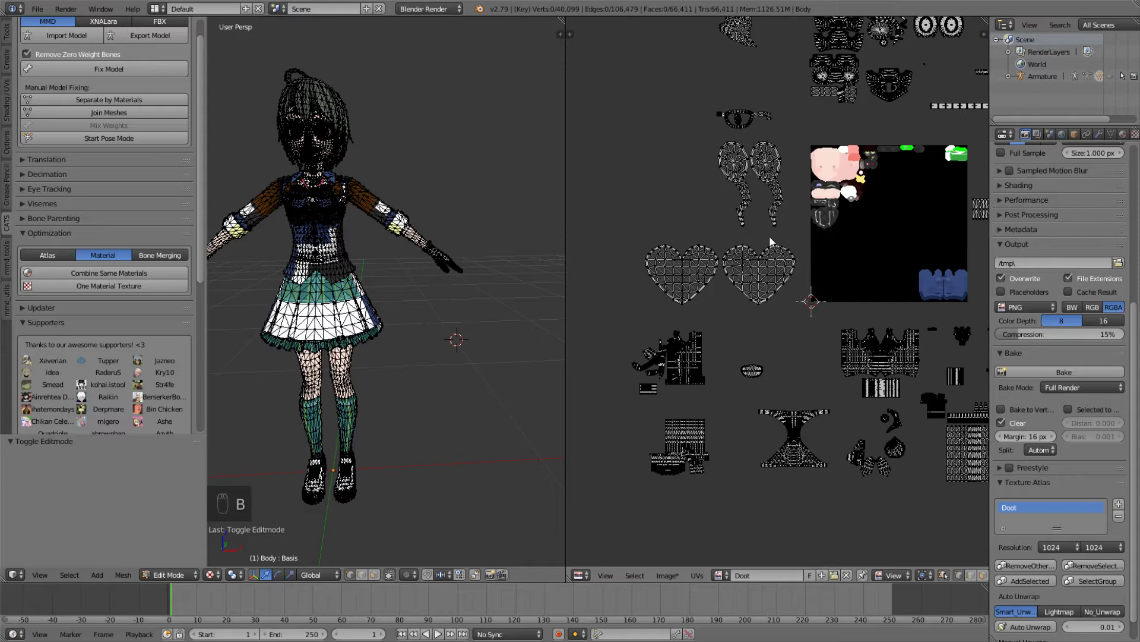
middle_click_drag(873, 304, 777, 285)
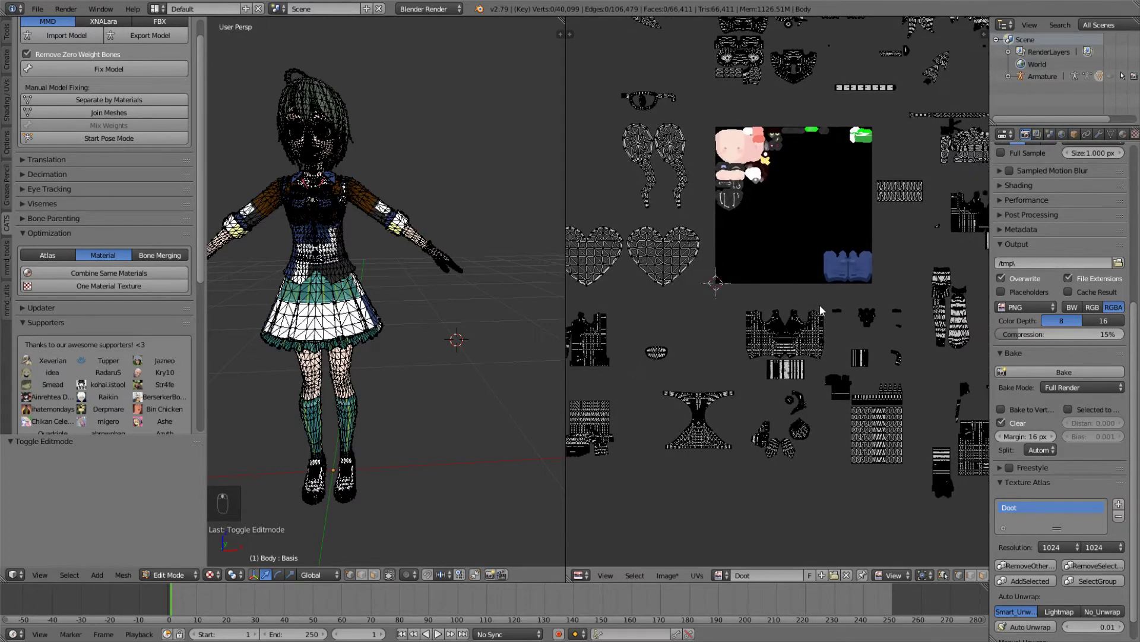
key("b")
left_click_drag(827, 295, 713, 355)
middle_click_drag(737, 374, 721, 348)
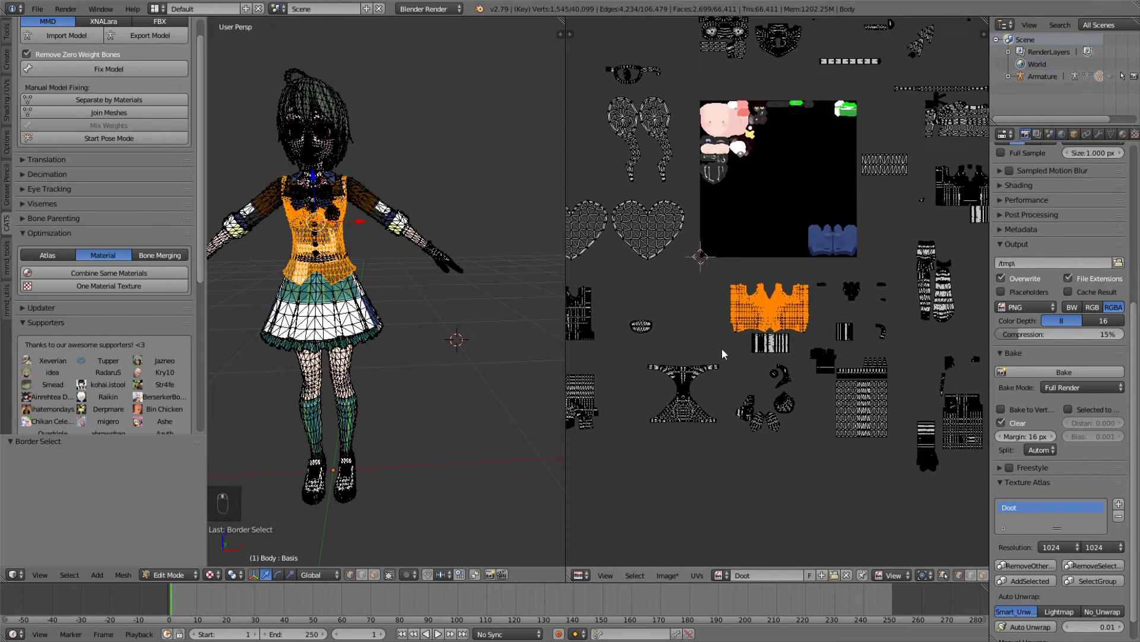
scroll(722, 353, "up", 3)
key("c")
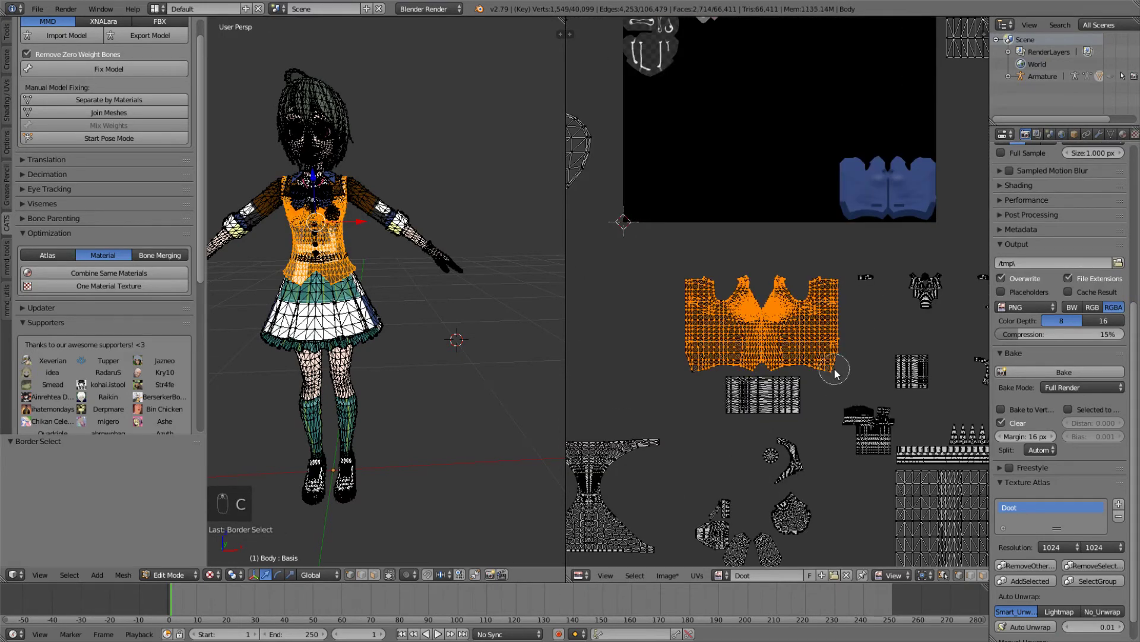
right_click(695, 370)
Step: Scale the vest UV island to about 0.686, move it over the blue vest area in the atlas's lower-right corner, and deselect it
key("g")
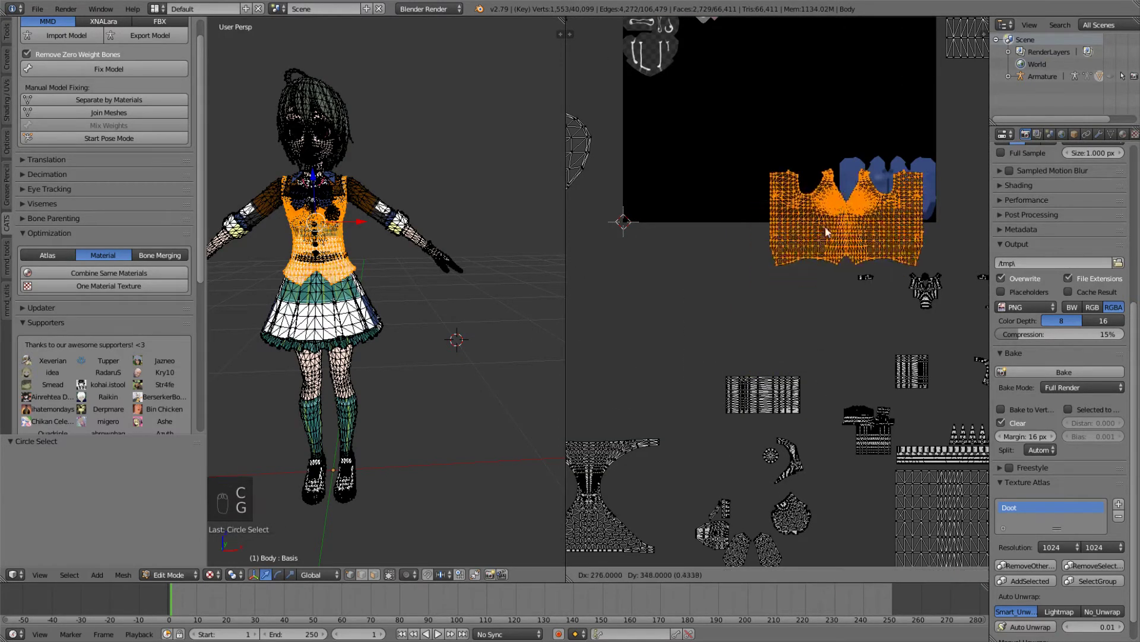
left_click(831, 196)
key("s")
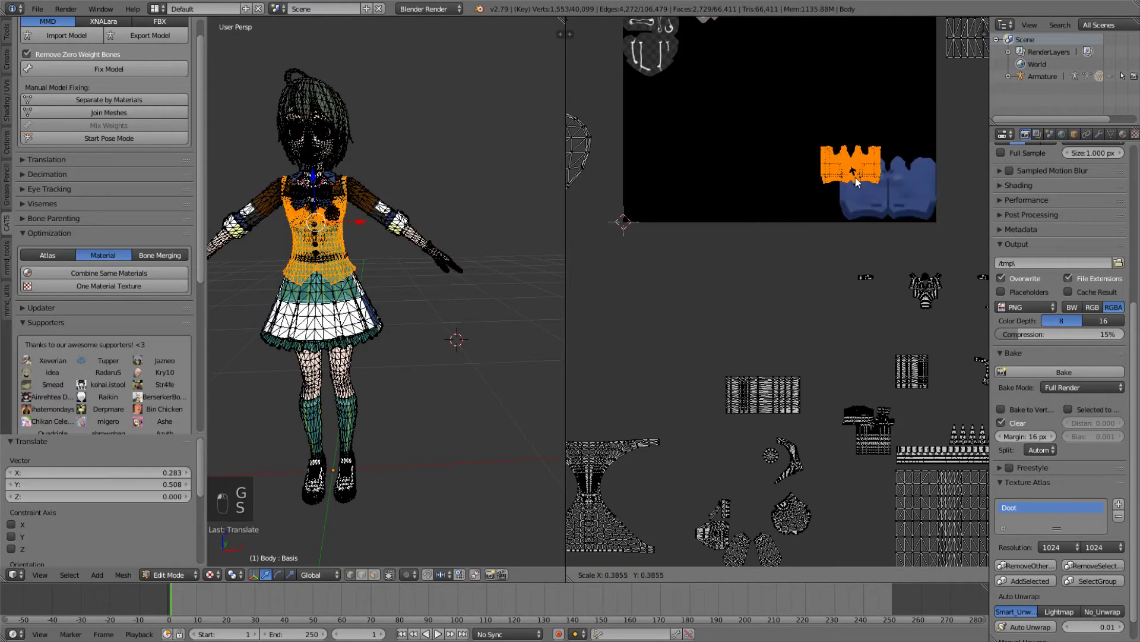
left_click(841, 176)
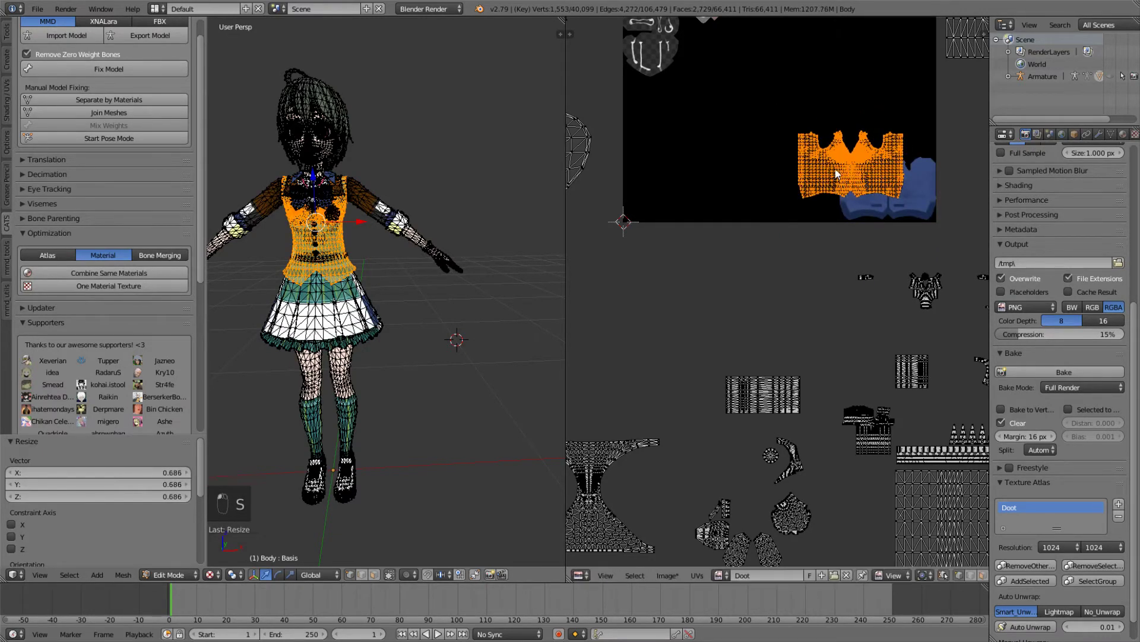
key("g")
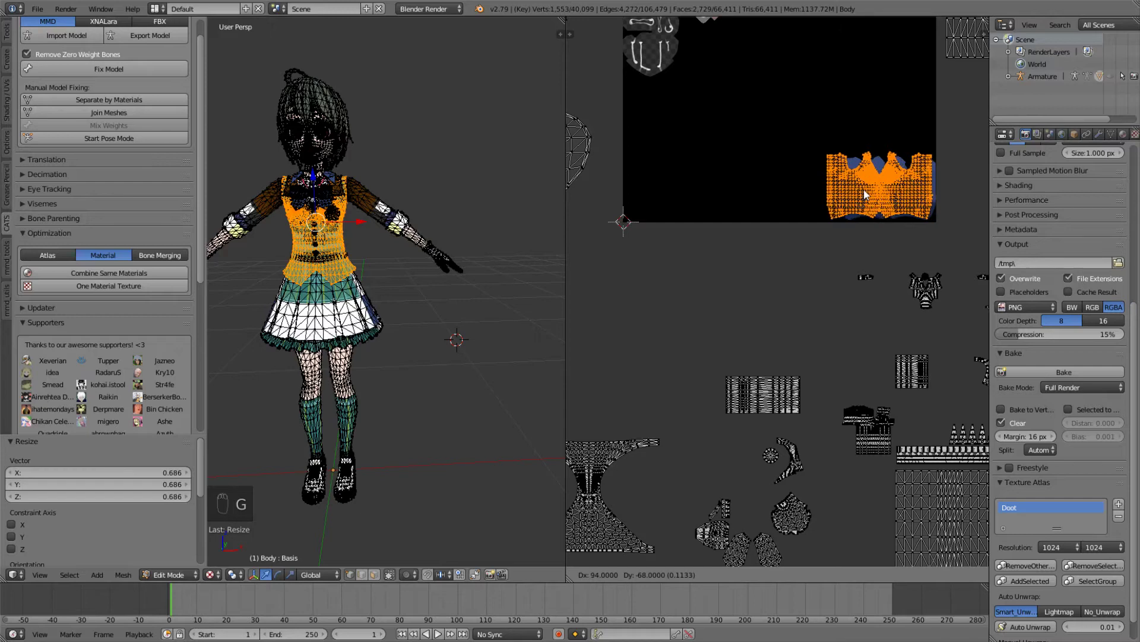
left_click(865, 195)
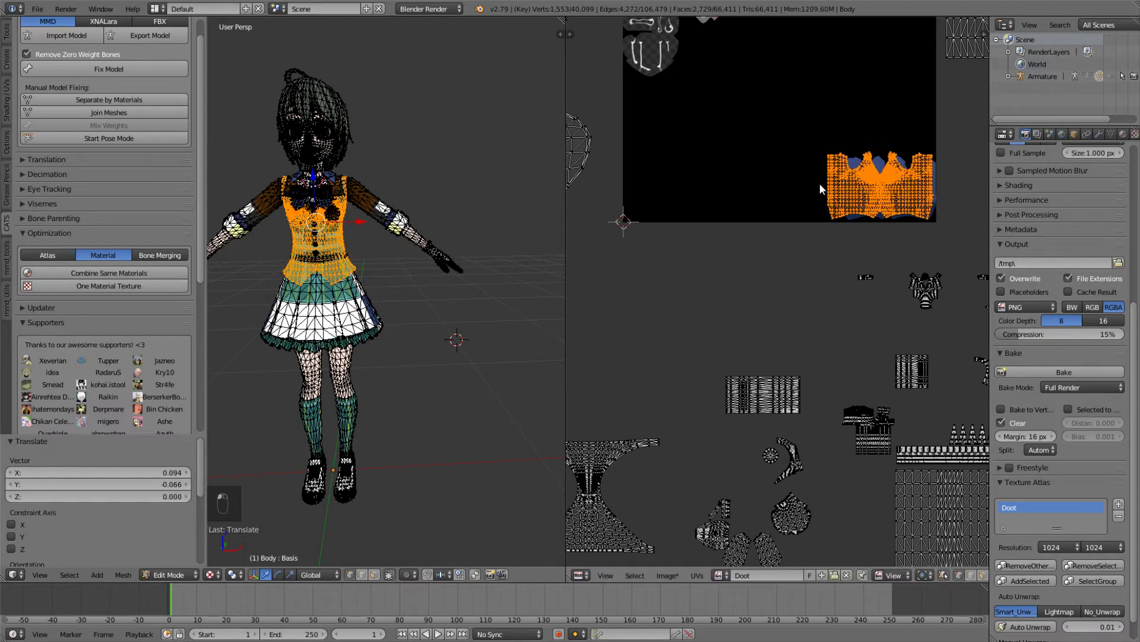
key("a")
Step: Select the small chest UV island below the atlas and move it into the atlas just left of the vest island
scroll(770, 232, "down", 2)
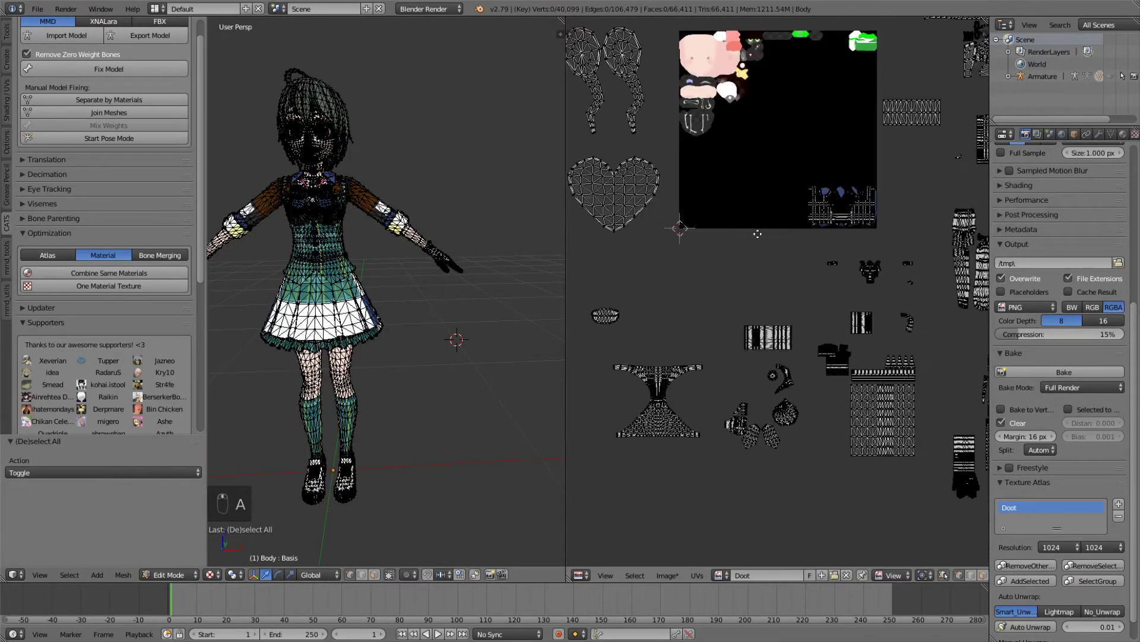
scroll(722, 238, "up", 2)
scroll(722, 235, "up", 2)
key("c")
mouse_move(858, 193)
left_mouse_down()
mouse_move(792, 285)
mouse_move(819, 210)
mouse_move(829, 255)
mouse_move(850, 252)
mouse_move(802, 216)
left_mouse_up()
right_click(801, 215)
scroll(331, 178, "up", 6)
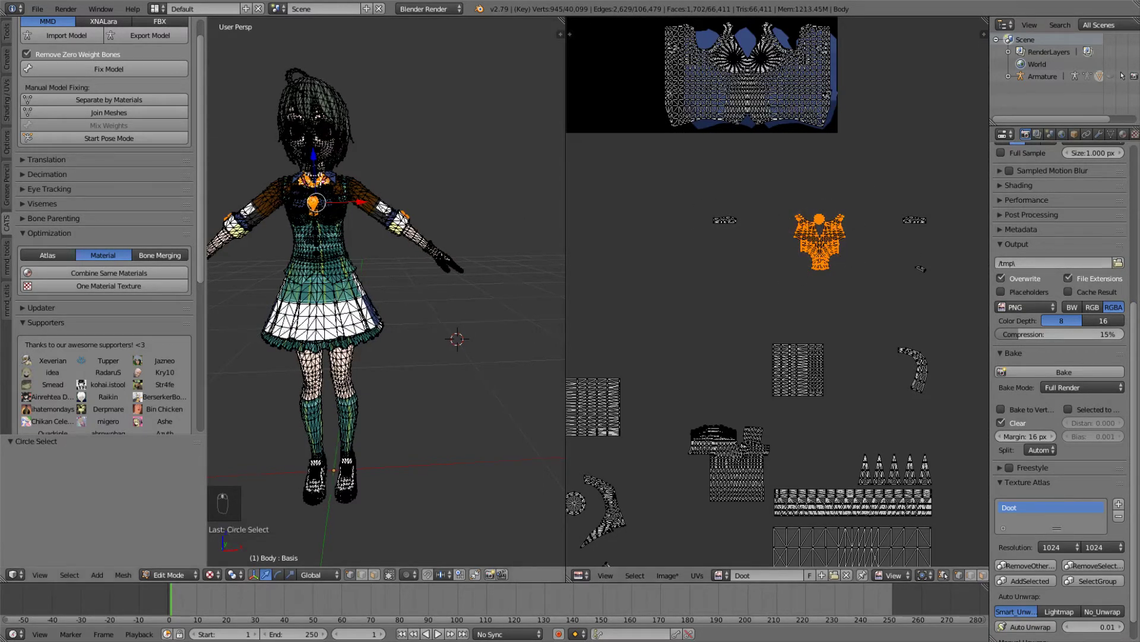
scroll(397, 212, "down", 3)
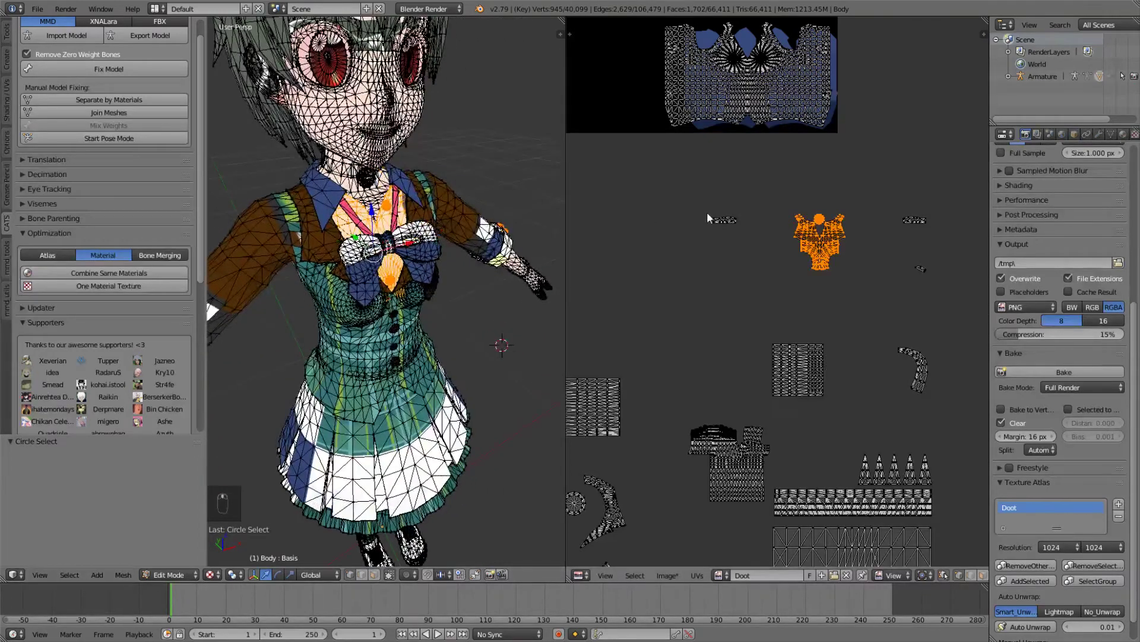
scroll(707, 211, "down", 3)
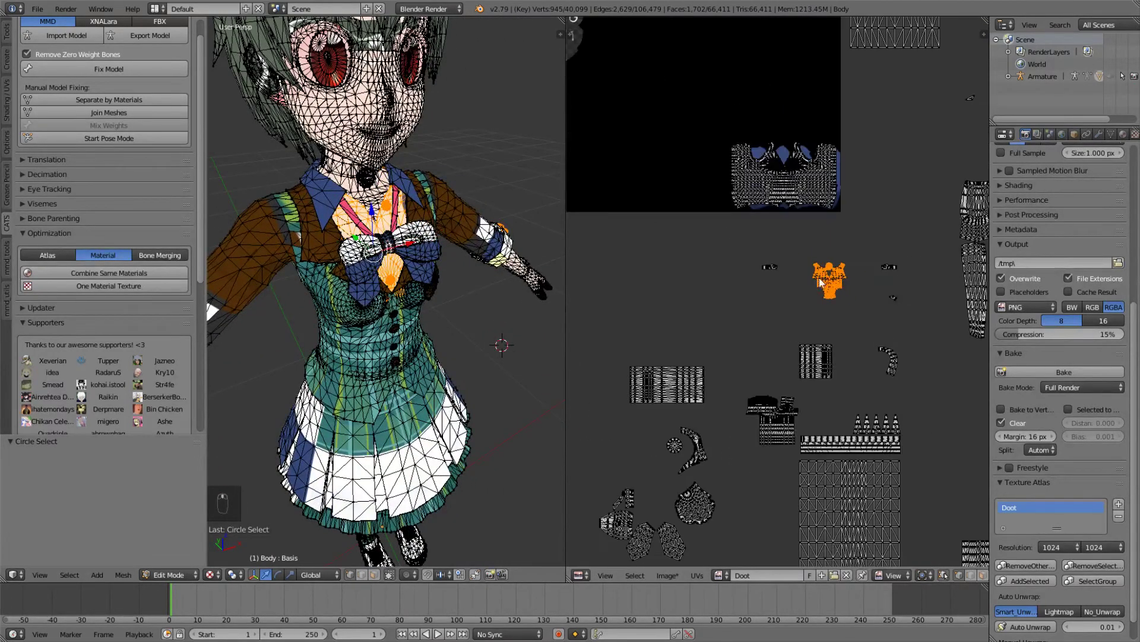
key("g")
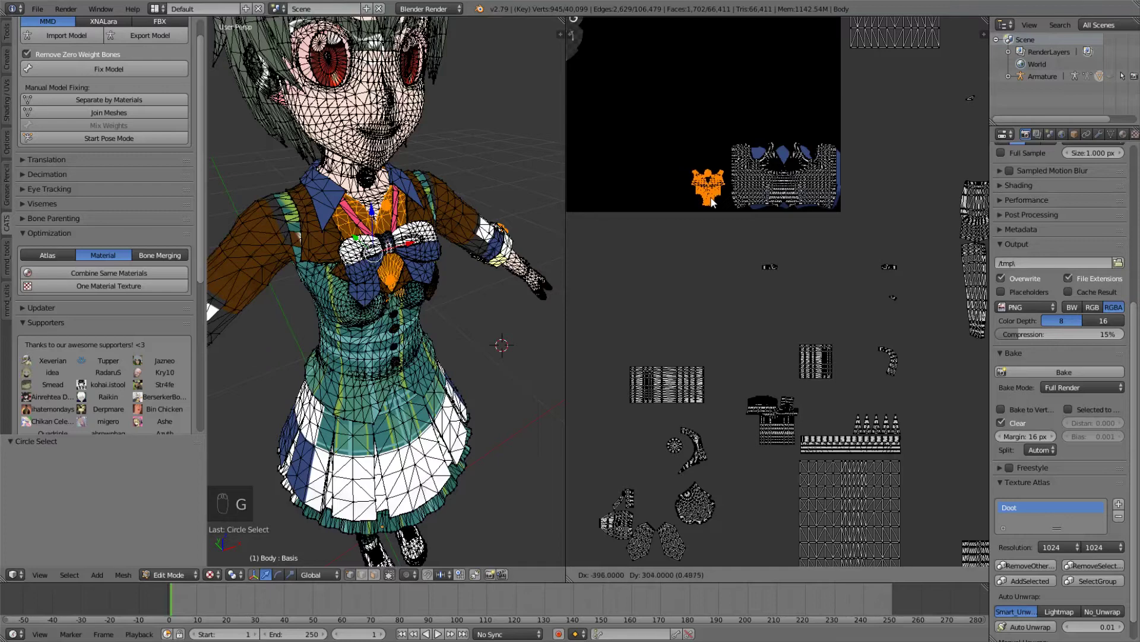
left_click(710, 200)
key("a")
Step: Move the tiny UV island below the vest to the atlas's bottom edge, left of the chest island
key("b")
left_click_drag(787, 251, 730, 292)
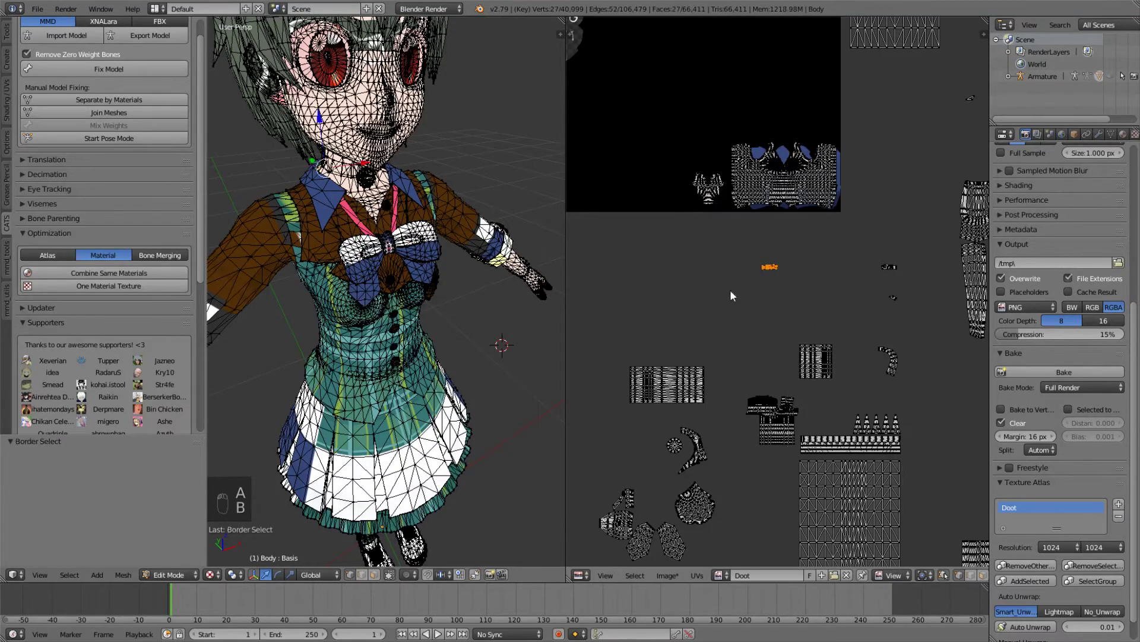
key("g")
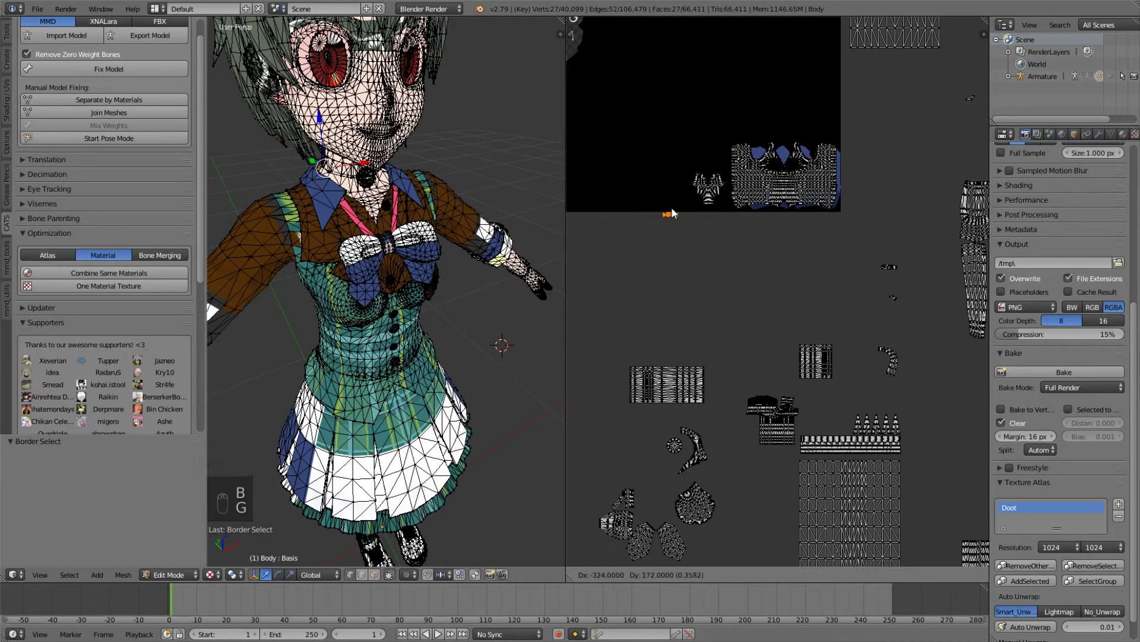
left_click(684, 204)
key("a")
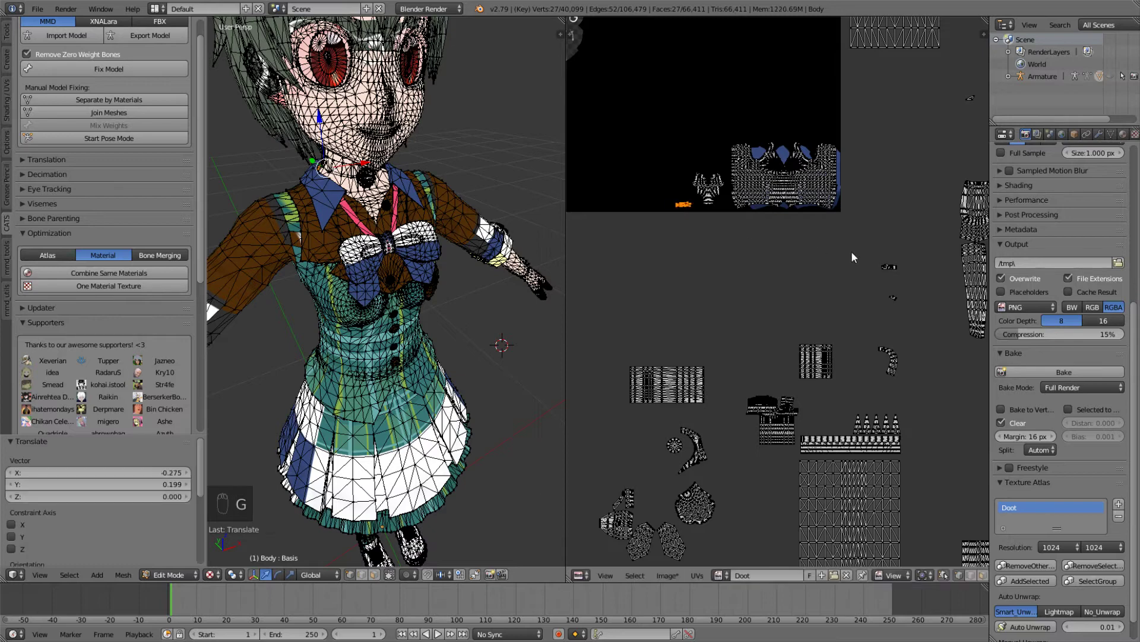
Step: Move the two tiny UV islands outside the atlas's lower-right corner into the atlas, just above the vest island
key("b")
left_click_drag(905, 244, 865, 311)
key("g")
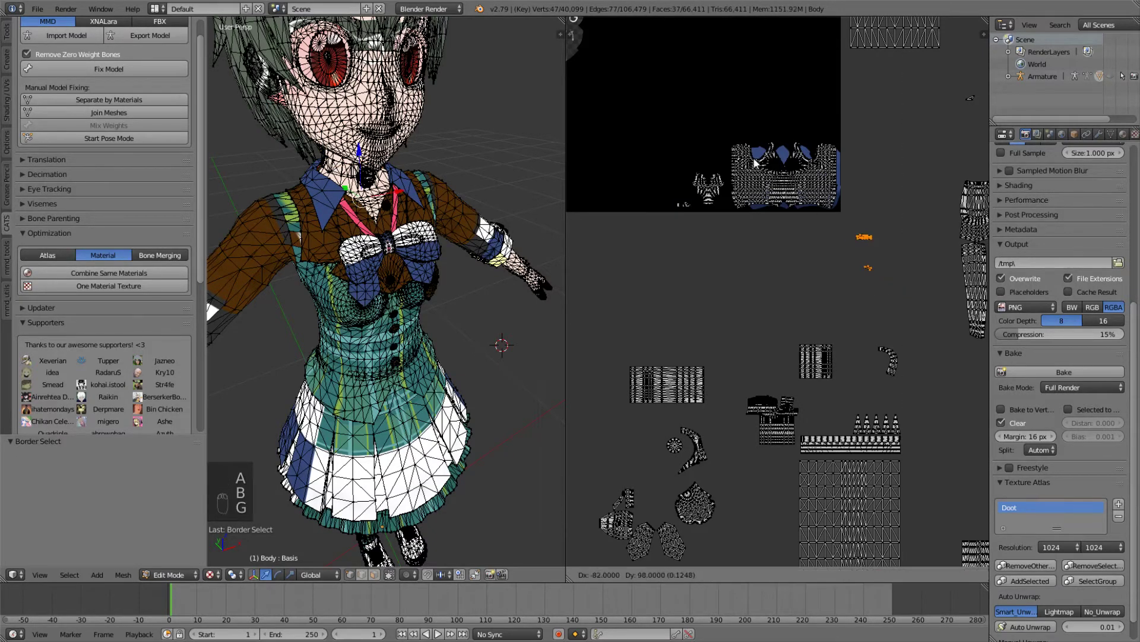
left_click(819, 108)
key("a")
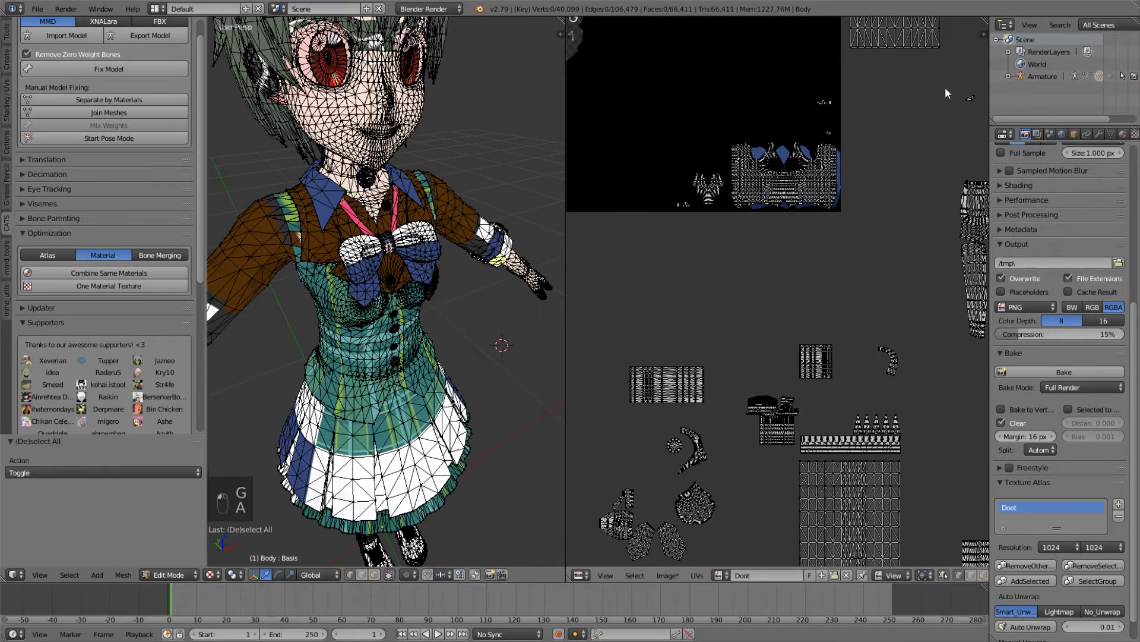
Step: Move the single tiny UV island far right of the atlas beside the small pieces above the vest
key("b")
left_click_drag(977, 87, 950, 109)
key("g")
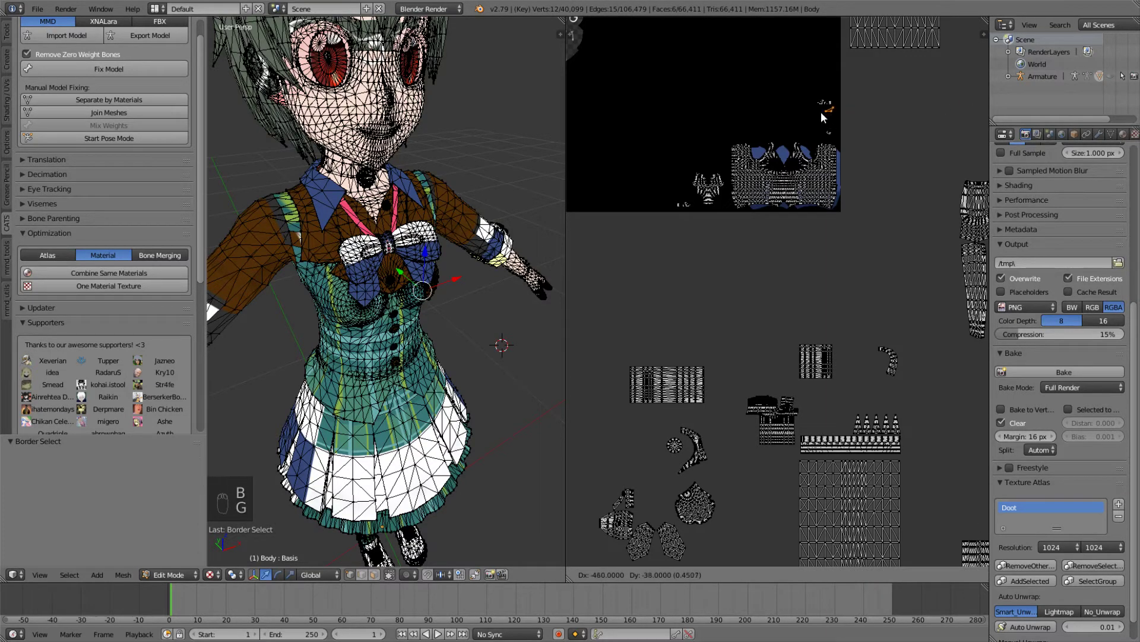
left_click(821, 115)
key("a")
Step: Scale the shoe UV islands to about 0.170 and move them to the atlas's right edge above the tiny pieces
middle_click_drag(887, 177, 793, 166)
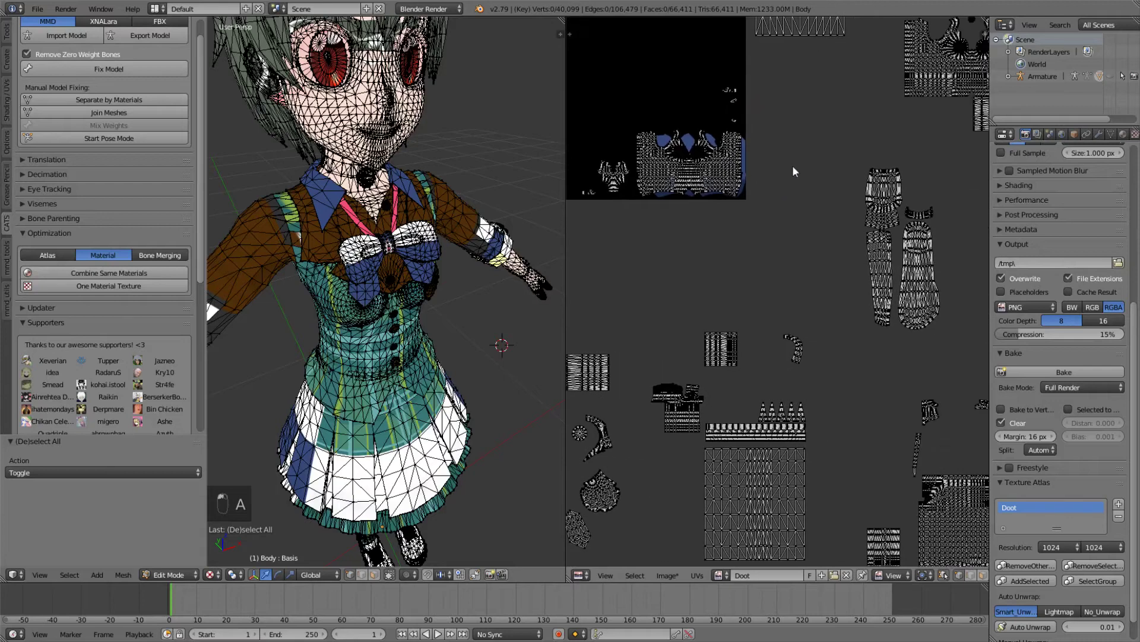
scroll(796, 166, "down", 2)
scroll(825, 179, "up", 1)
key("b")
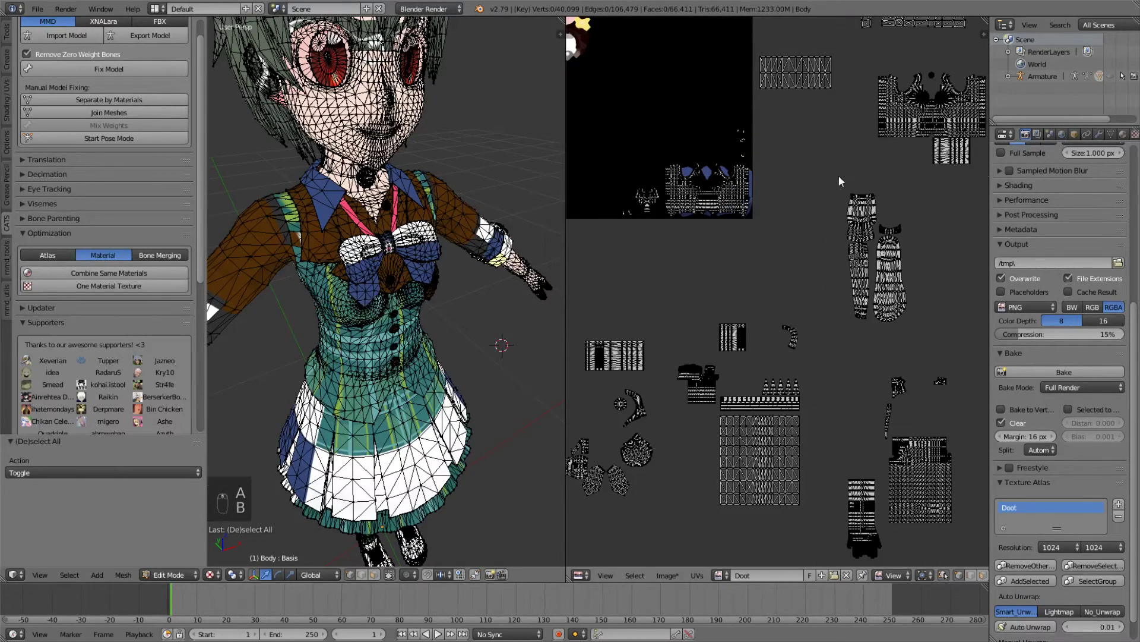
left_click_drag(838, 176, 913, 340)
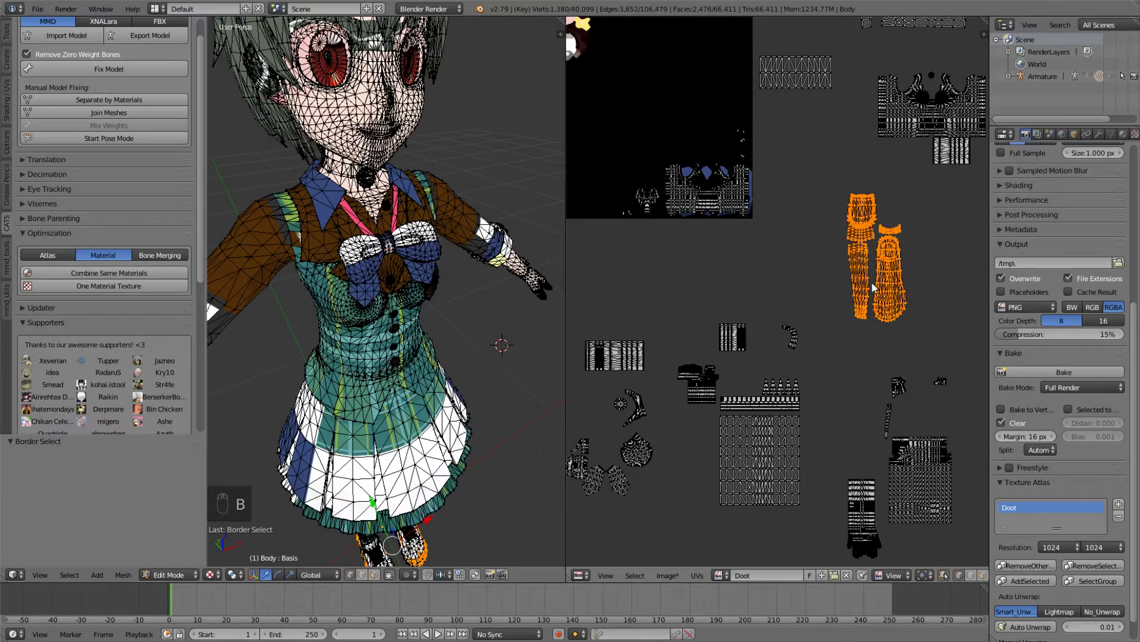
key("s")
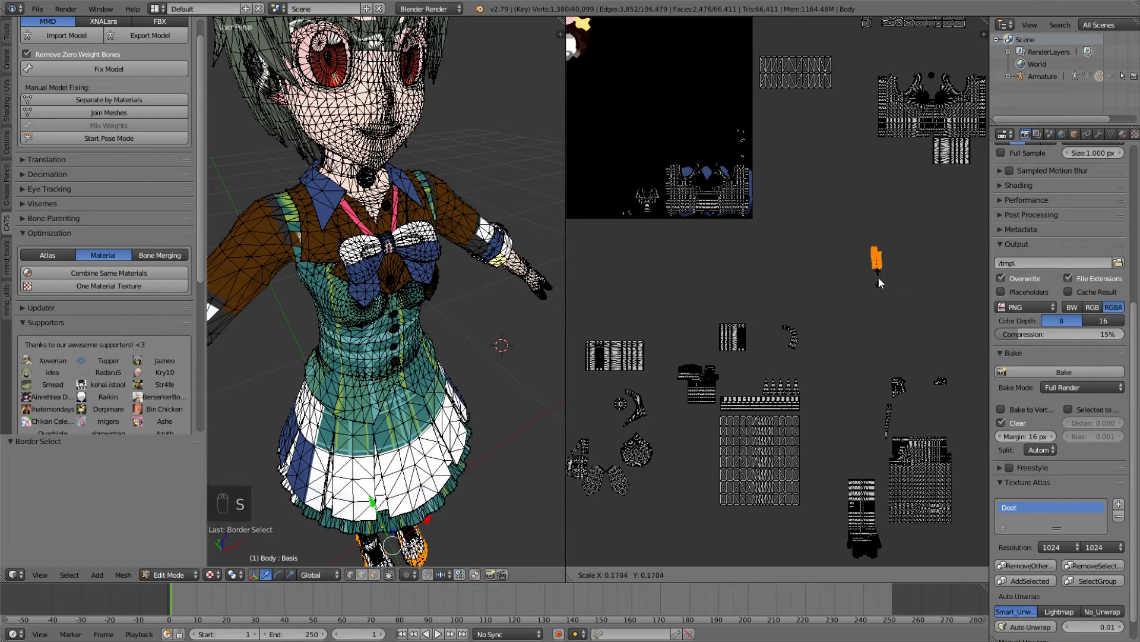
left_click(879, 277)
key("g")
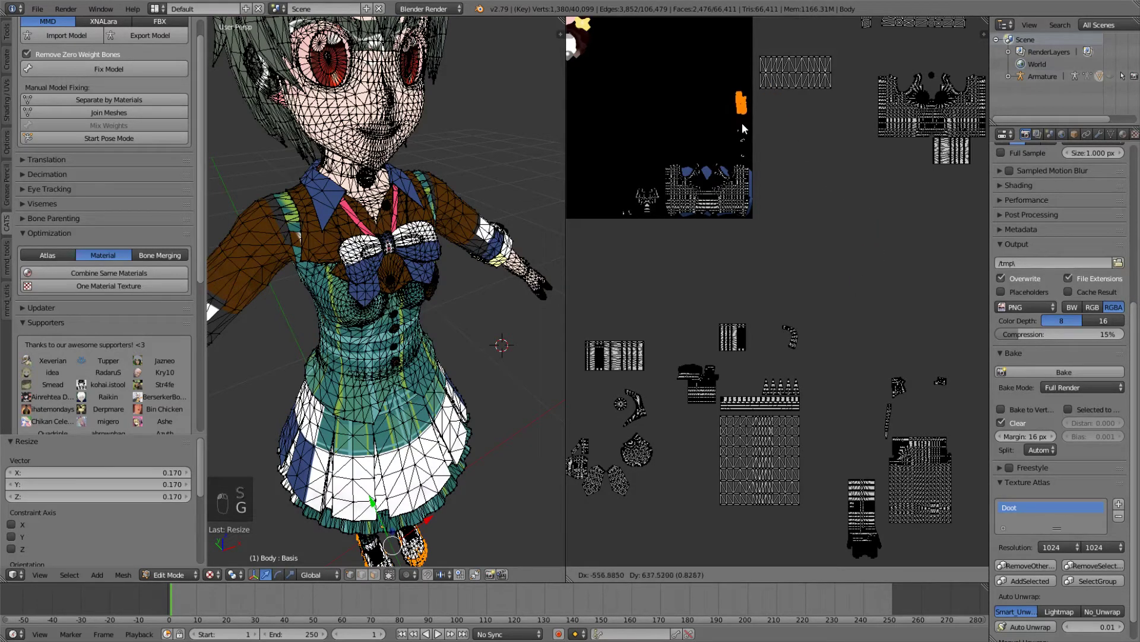
left_click(743, 123)
key("a")
key("b")
left_click_drag(843, 105, 761, 128)
key("b")
key("b")
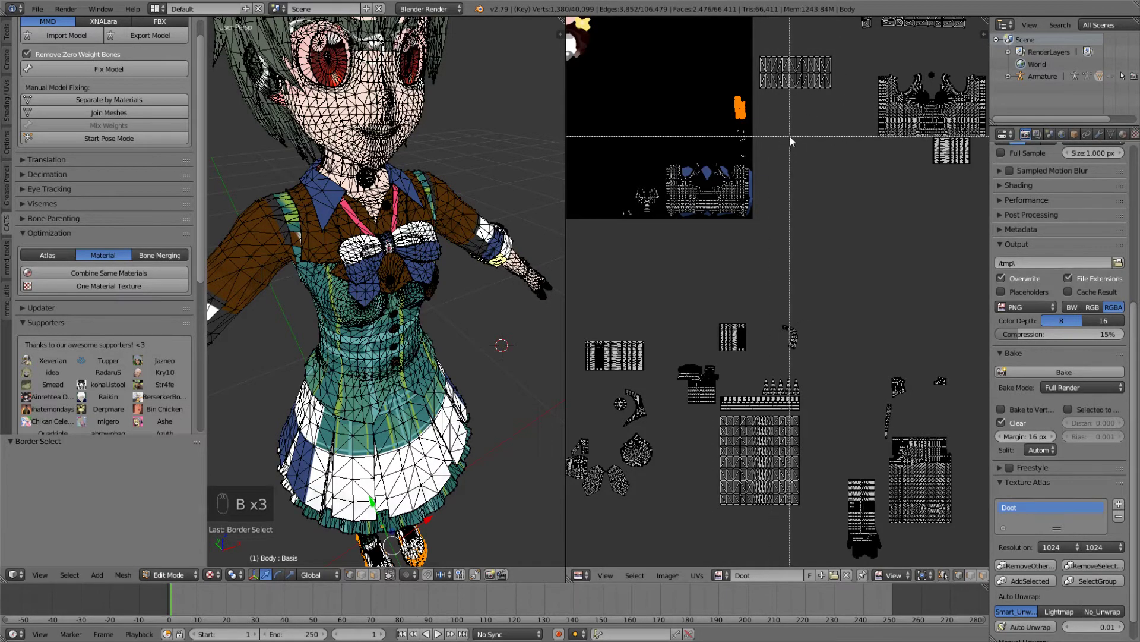
key("Escape")
key("c")
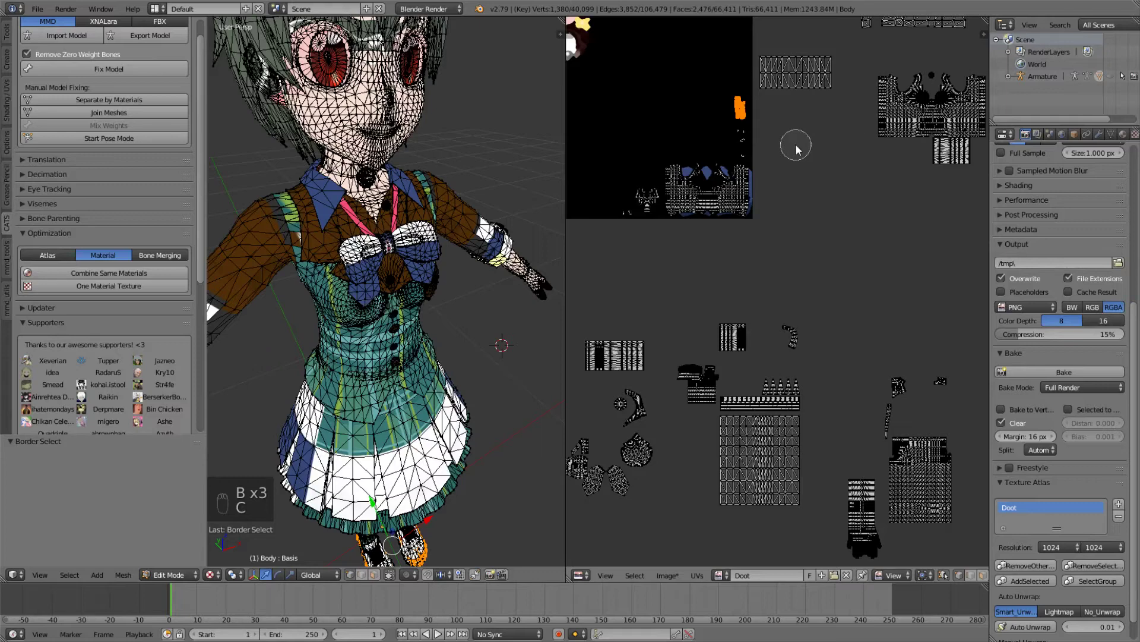
key("Escape")
left_click(834, 126)
key("b")
left_click_drag(848, 126, 765, 41)
key("a")
key("a")
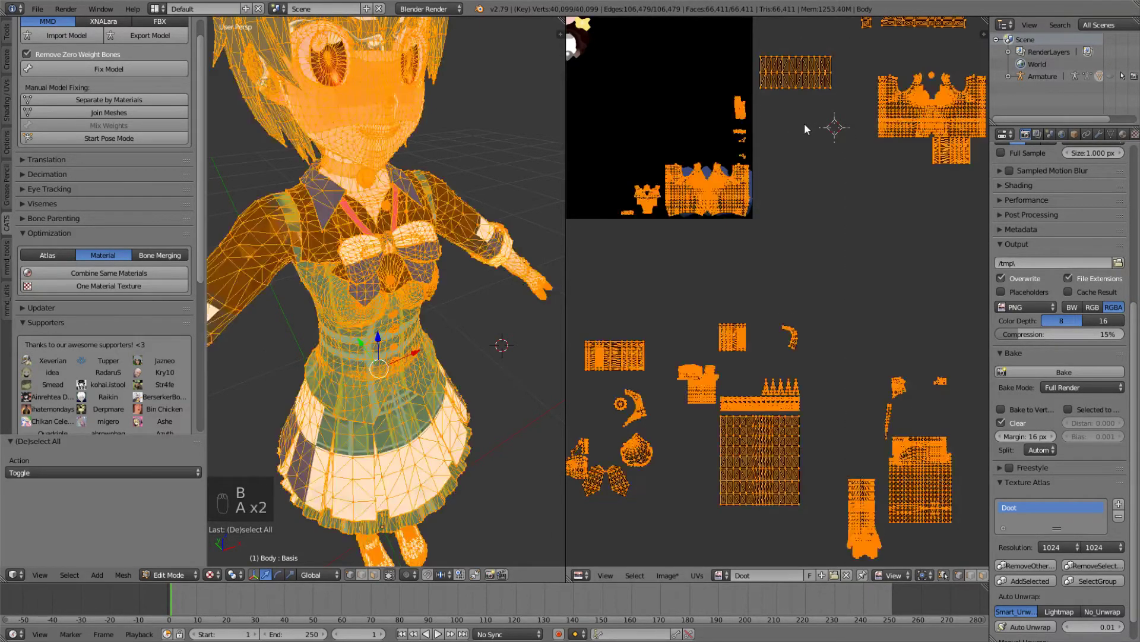
Step: Scale the striped UV island just right of the atlas to about 0.28 and move it inside the atlas's right side
key("a")
key("b")
left_click_drag(850, 117, 757, 41)
mouse_move(416, 127)
middle_mouse_down()
mouse_move(332, 130)
mouse_move(416, 128)
middle_mouse_up()
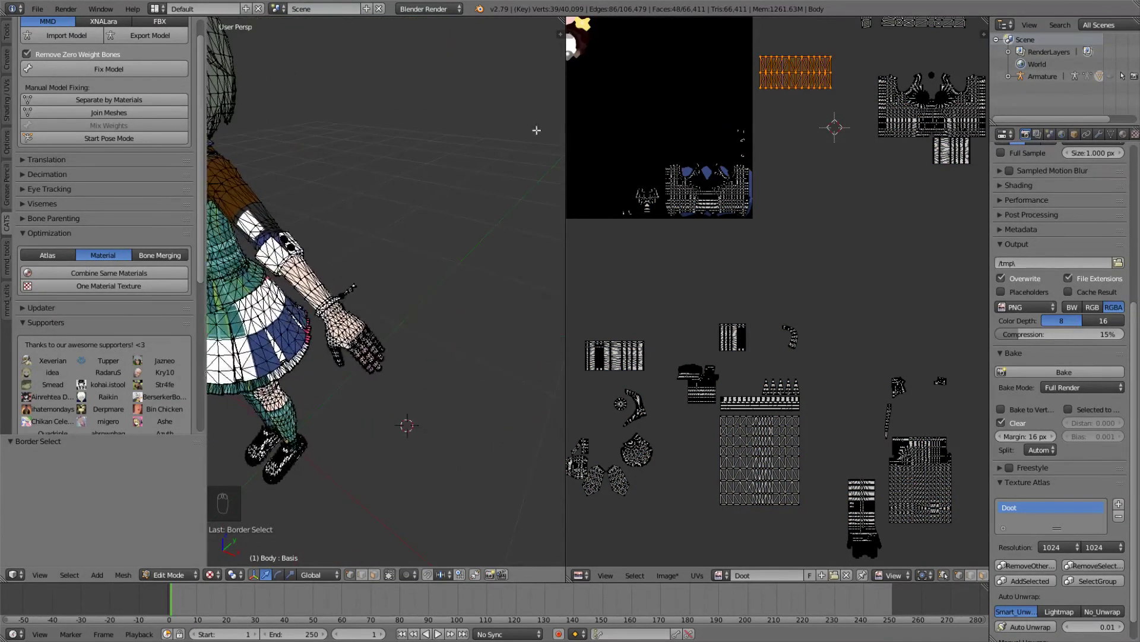
key("s")
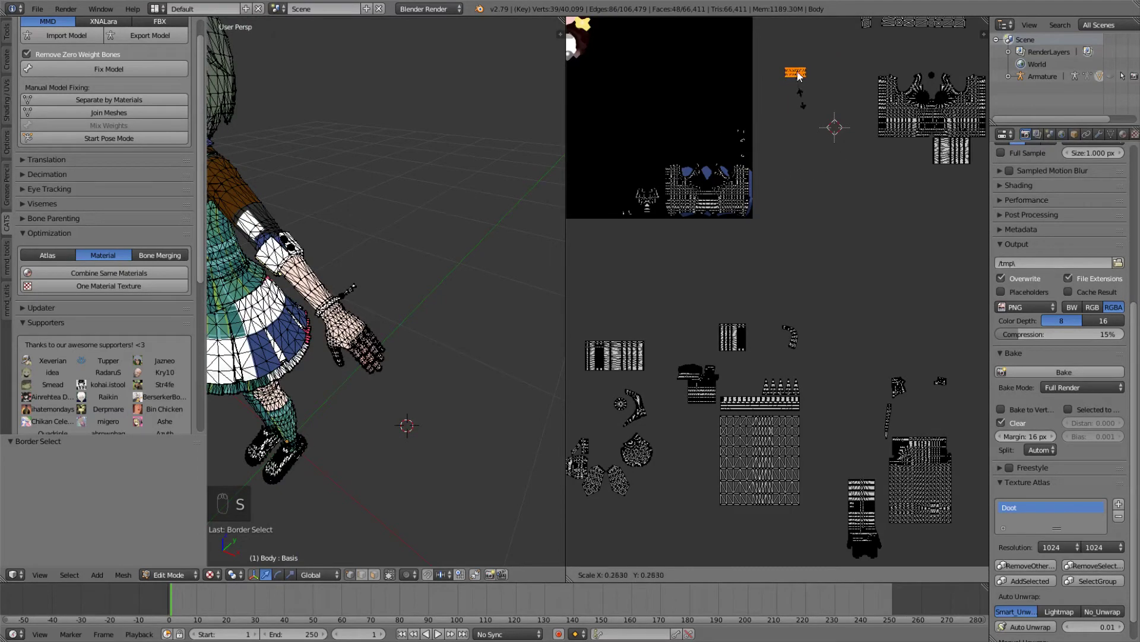
left_click(799, 75)
key("g")
left_click(803, 139)
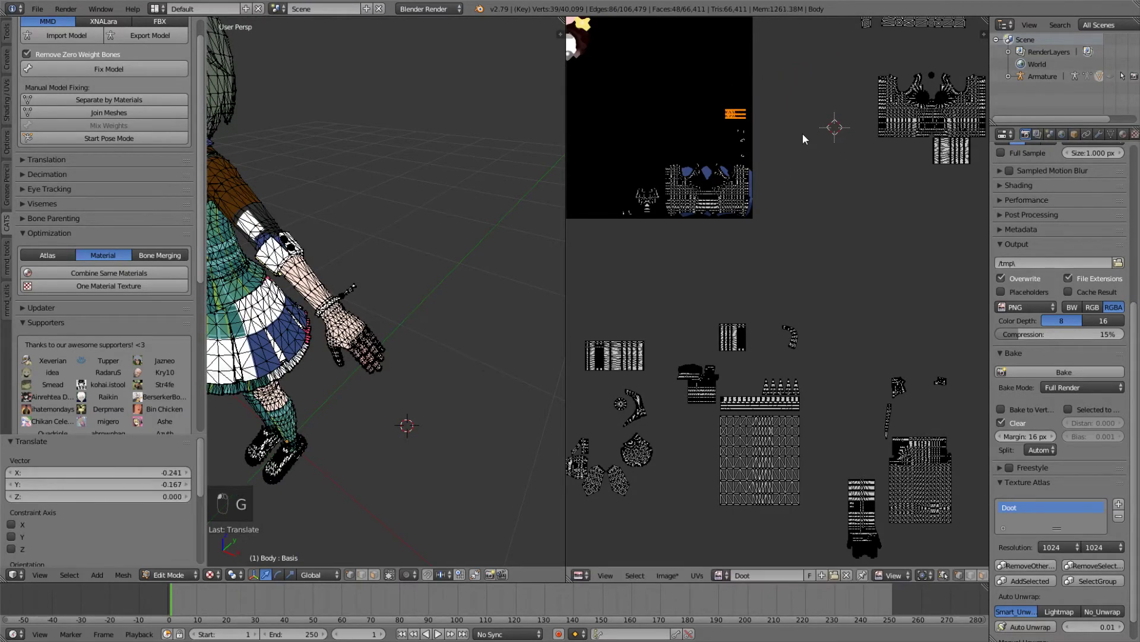
Step: Rotate the small striped UV island by -90.7° and move it up against the atlas's right edge
key("r")
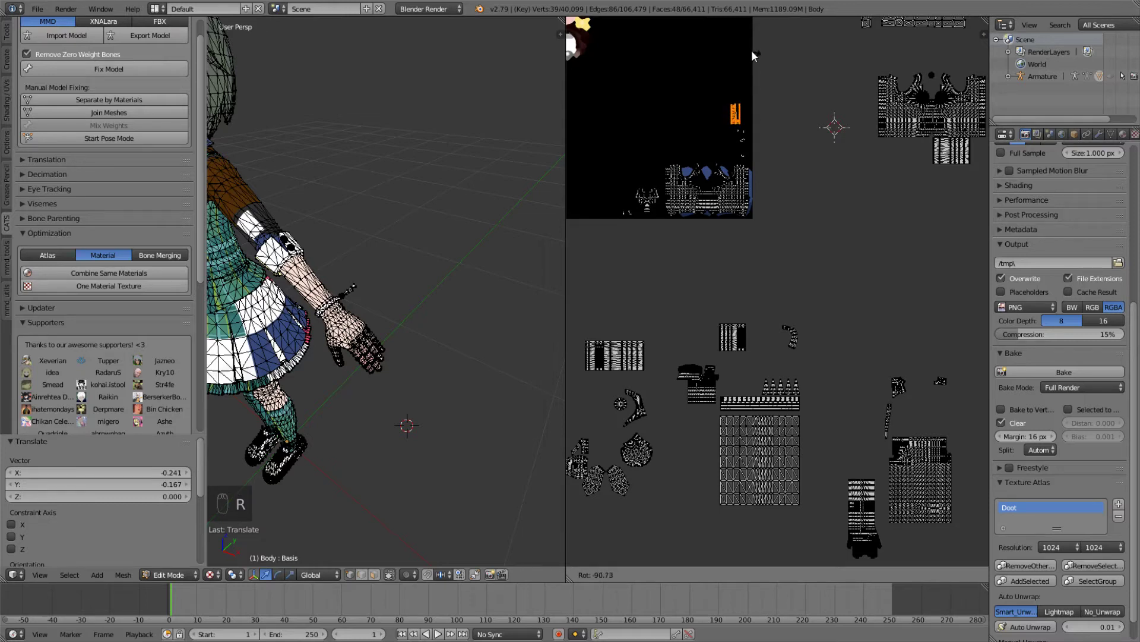
left_click(751, 53)
key("g")
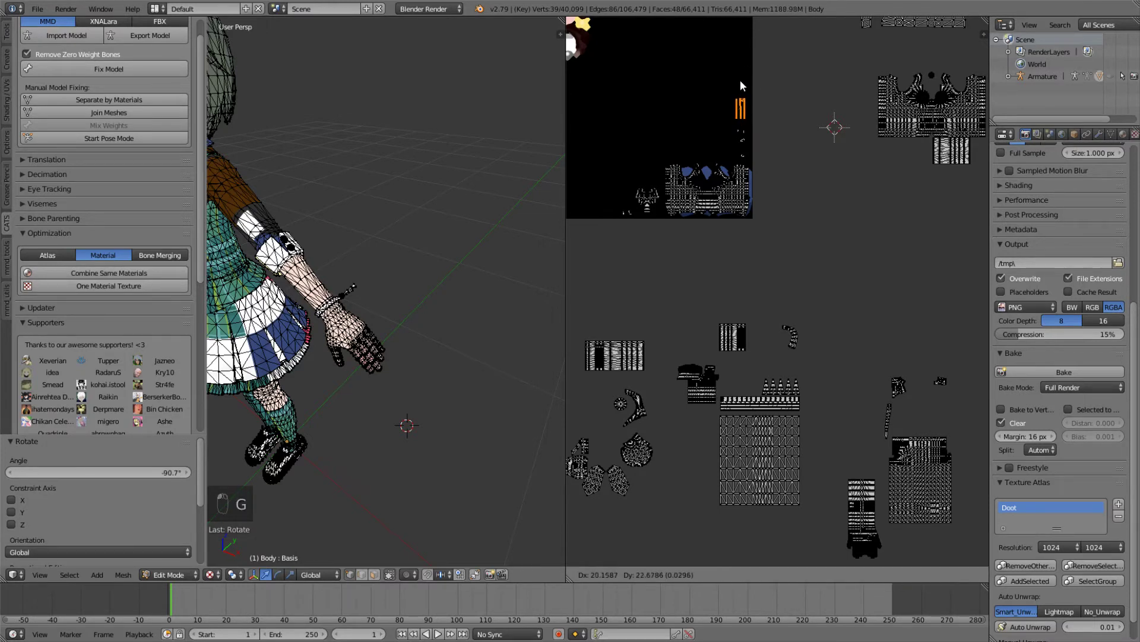
left_click(740, 83)
key("a")
Step: Scale the sleeve UV island below the atlas to 0.577 and move it to the atlas's bottom edge, left of the chest island
middle_click_drag(728, 190, 805, 166)
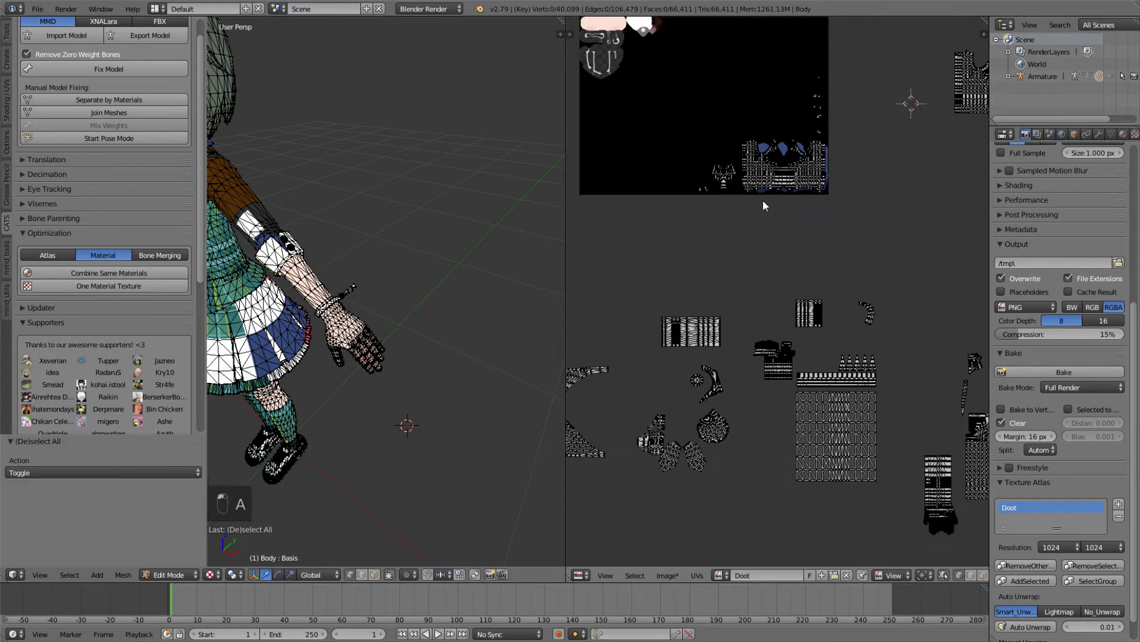
middle_click_drag(702, 216, 825, 172)
key("b")
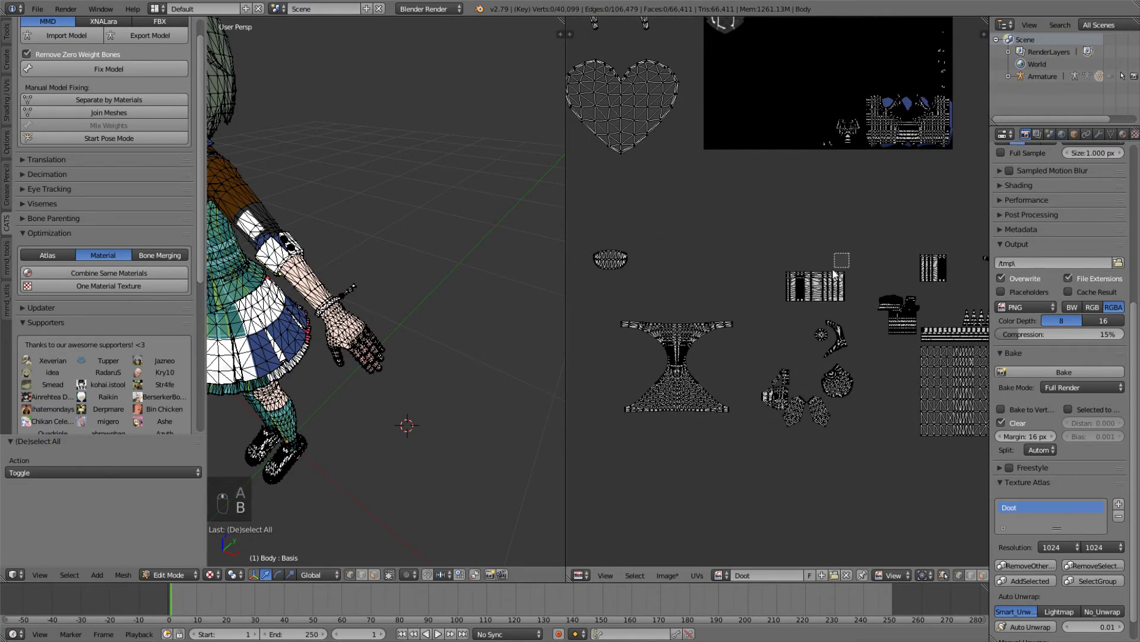
left_click_drag(850, 253, 776, 310)
middle_click_drag(394, 302, 469, 291)
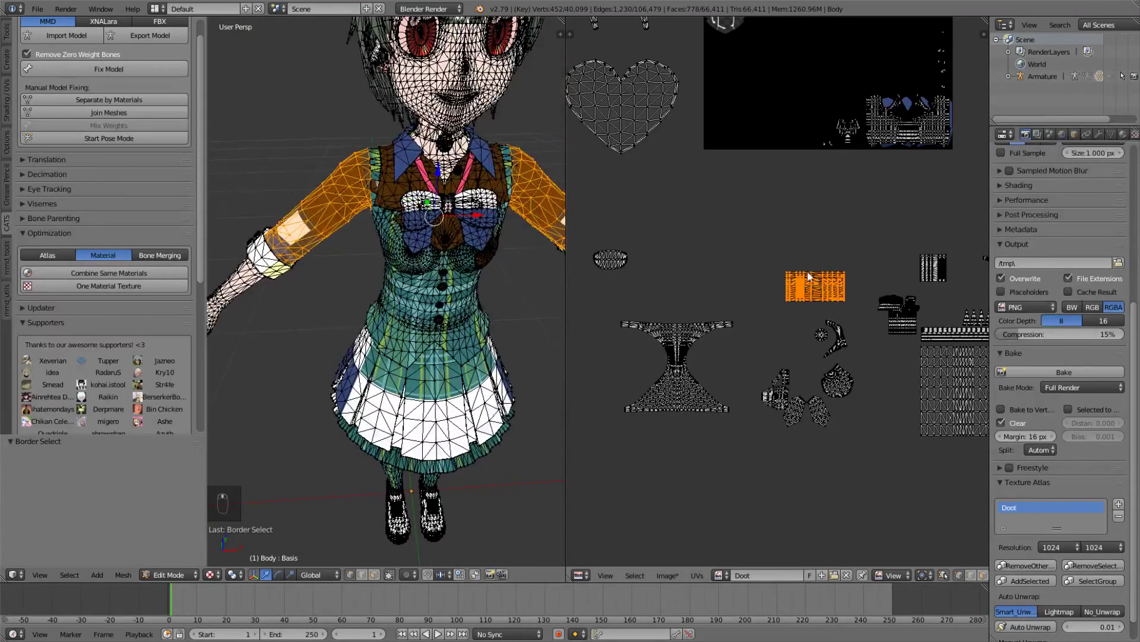
key("g")
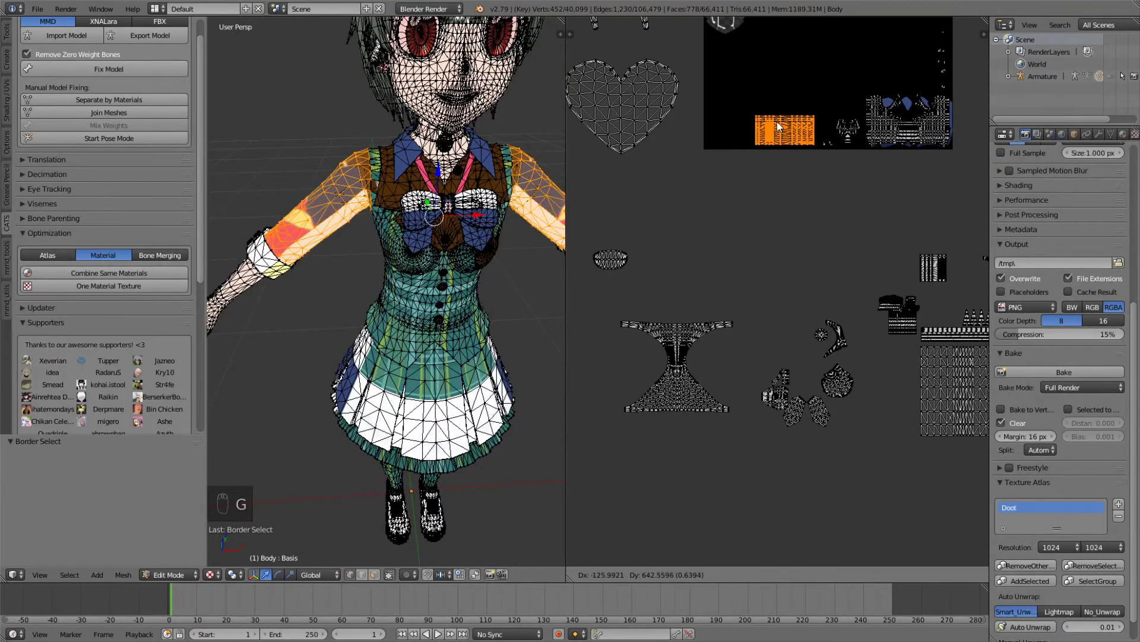
left_click(780, 126)
key("s")
left_click(812, 175)
key("g")
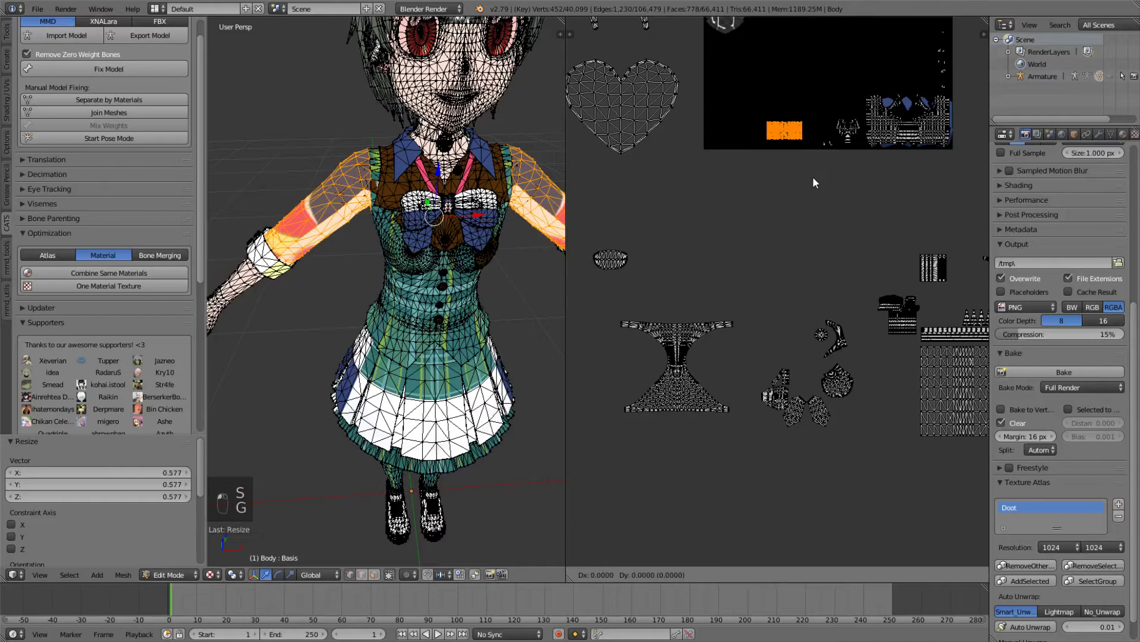
left_click(824, 180)
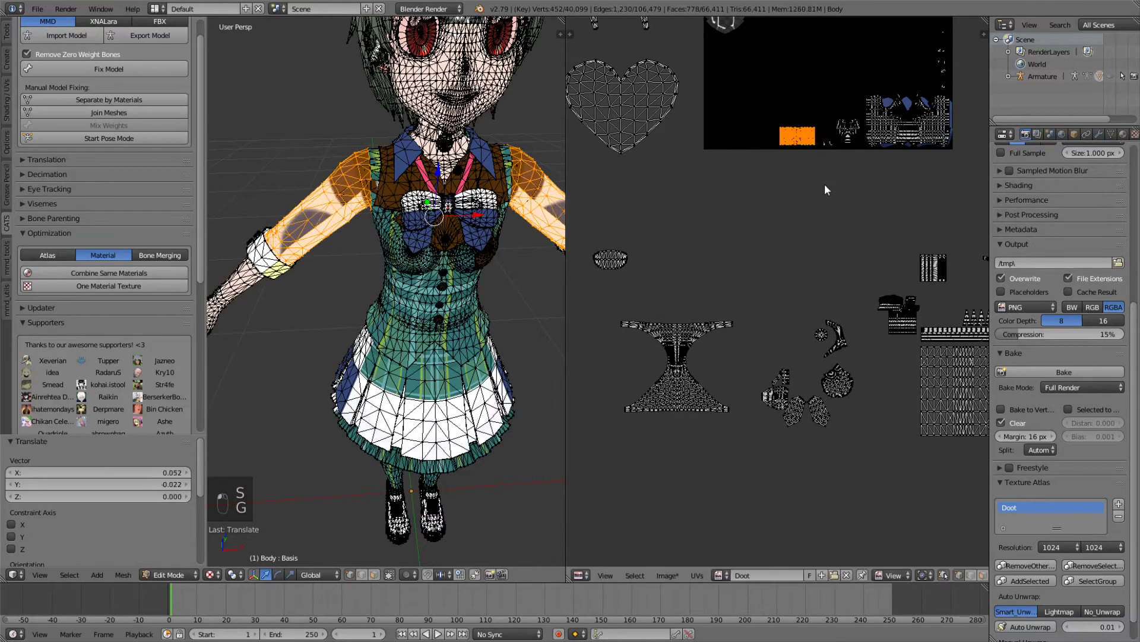
key("a")
Step: Scale the hourglass-shaped UV island to 0.116 and move it to the atlas's bottom edge, left of the sleeve island
key("b")
left_click_drag(749, 295, 615, 441)
key("s")
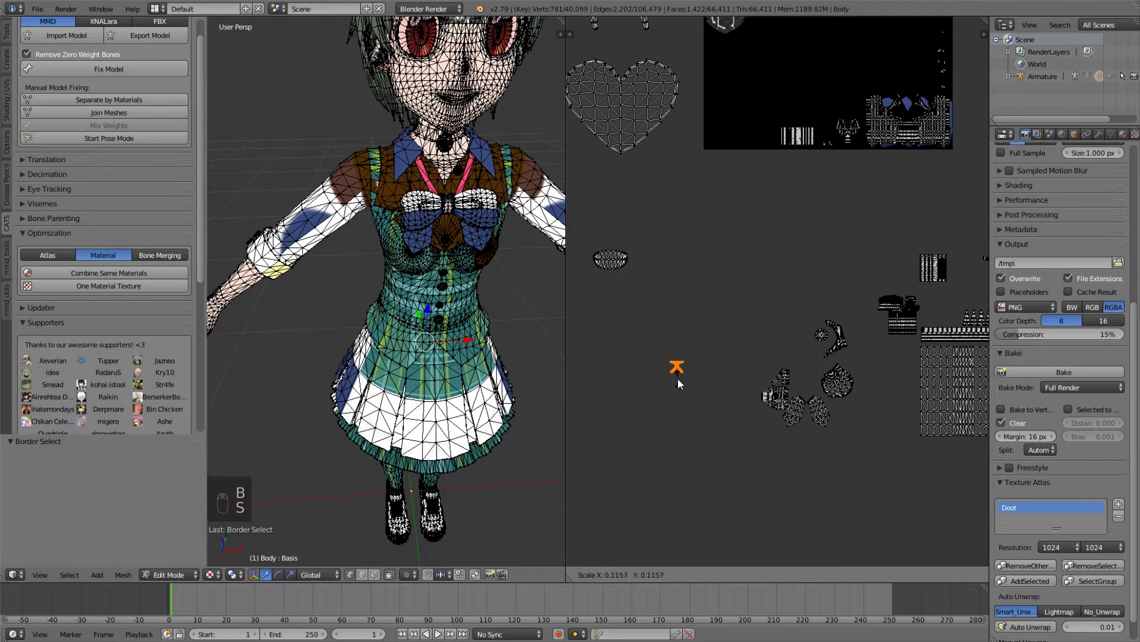
left_click(679, 377)
key("g")
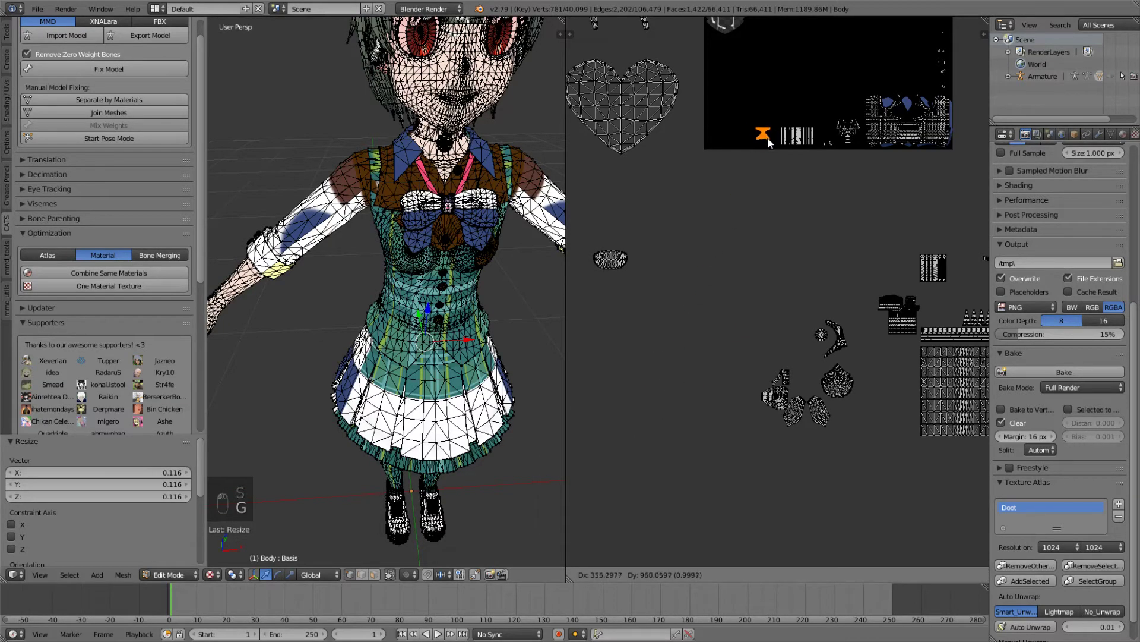
left_click(768, 142)
key("a")
Step: Scale the small oval UV island to 0.421 and move it to the atlas's bottom edge, beside the tiny hourglass-shaped island
middle_click_drag(688, 211, 721, 212)
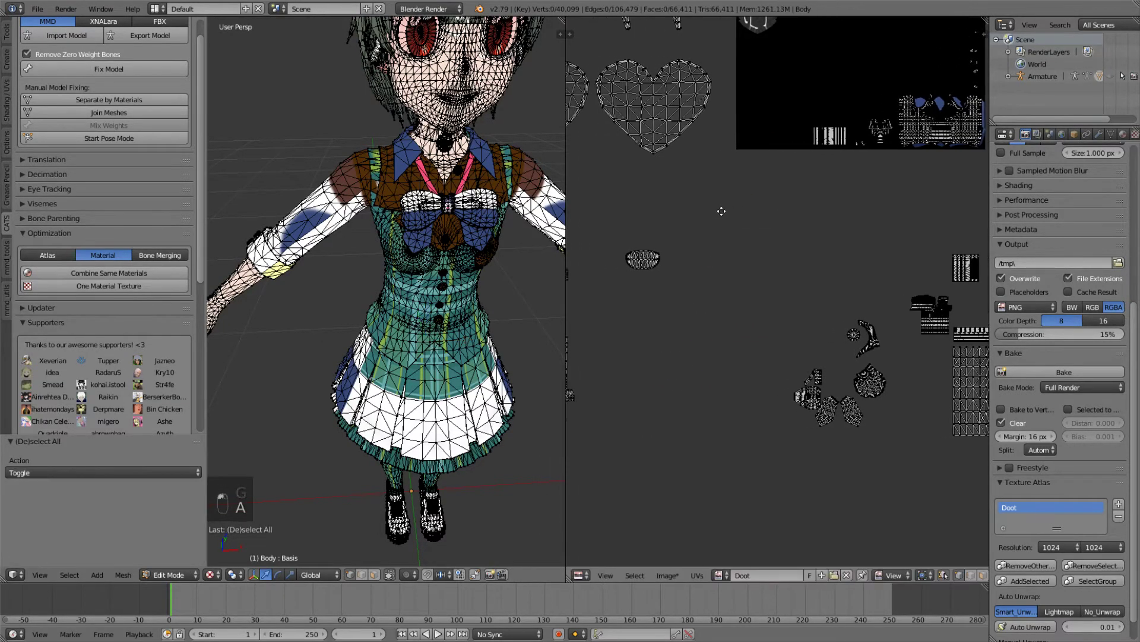
key("b")
left_click_drag(704, 223, 626, 290)
key("g")
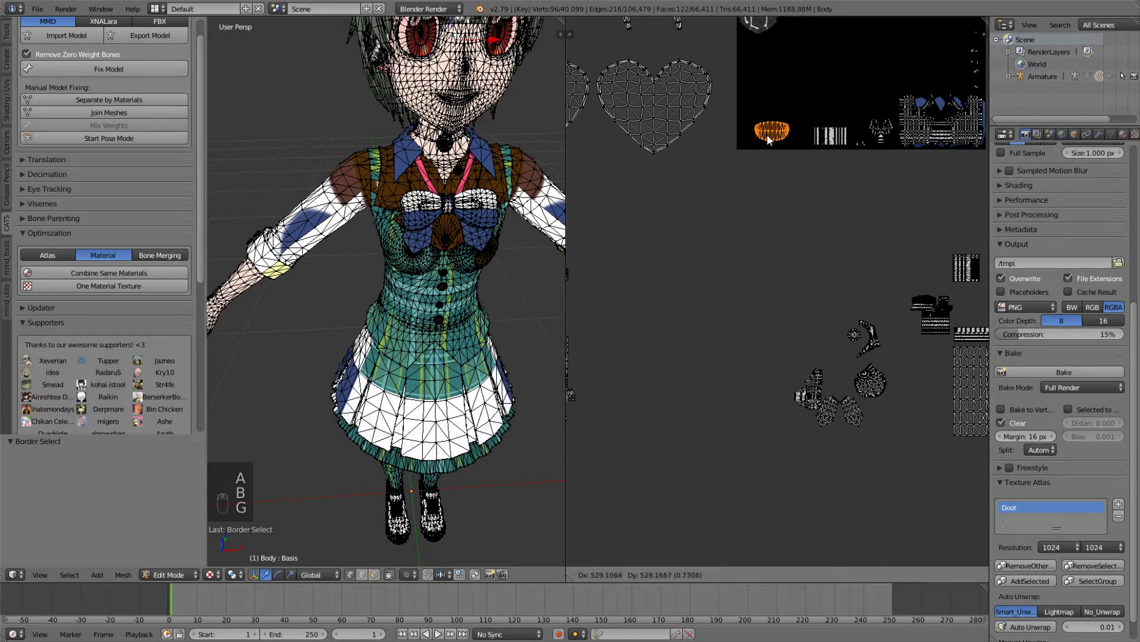
left_click(779, 140)
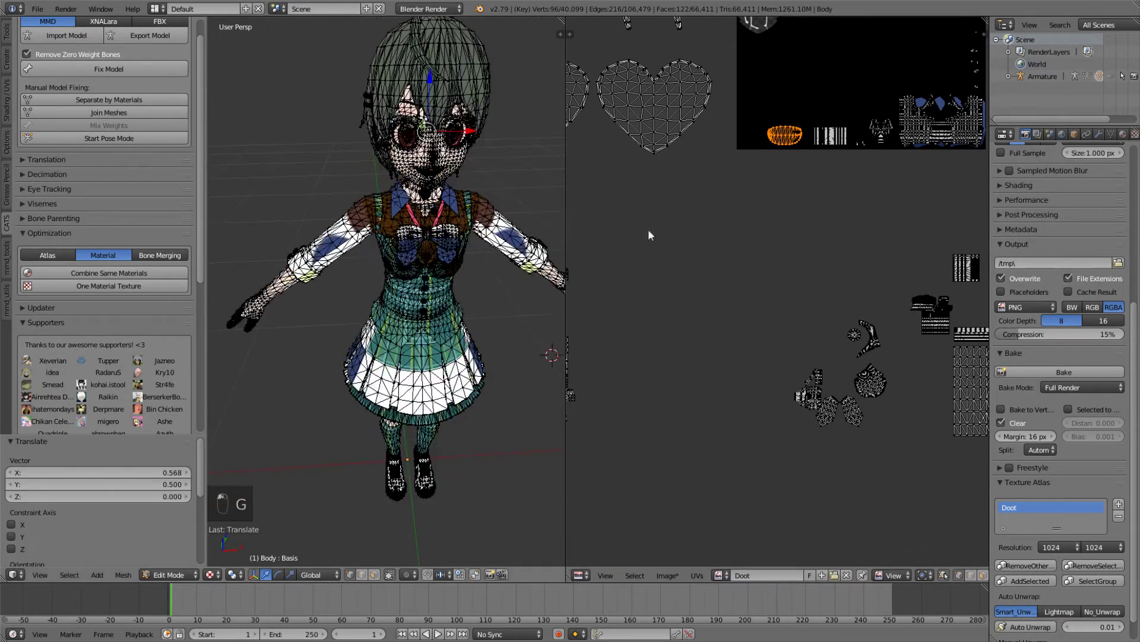
key("s")
left_click(782, 180)
key("g")
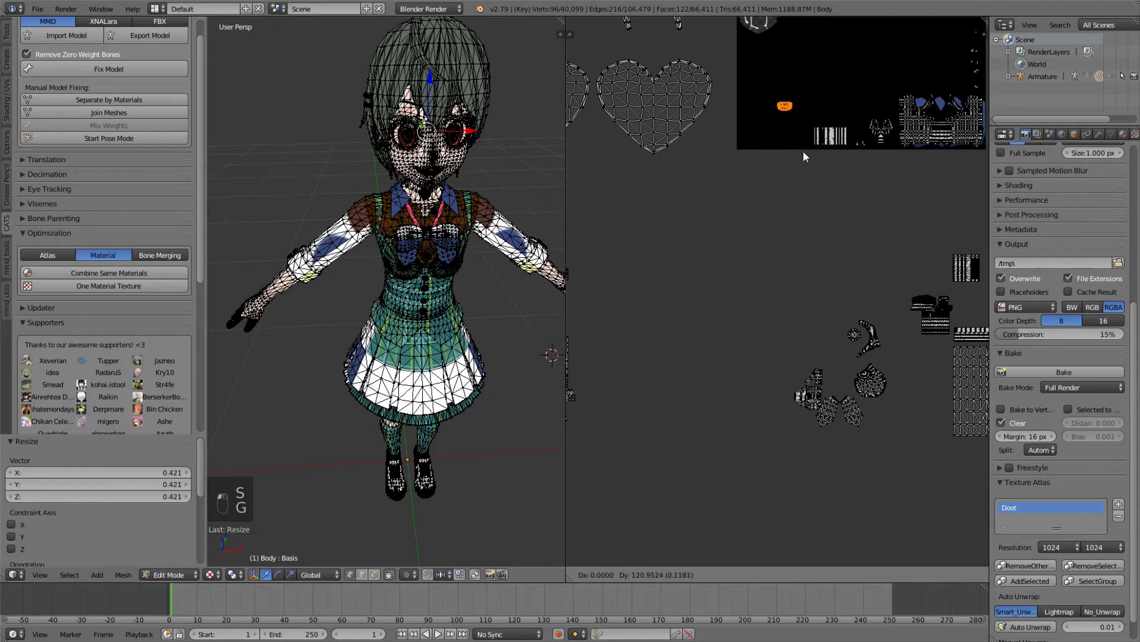
left_click(800, 182)
key("a")
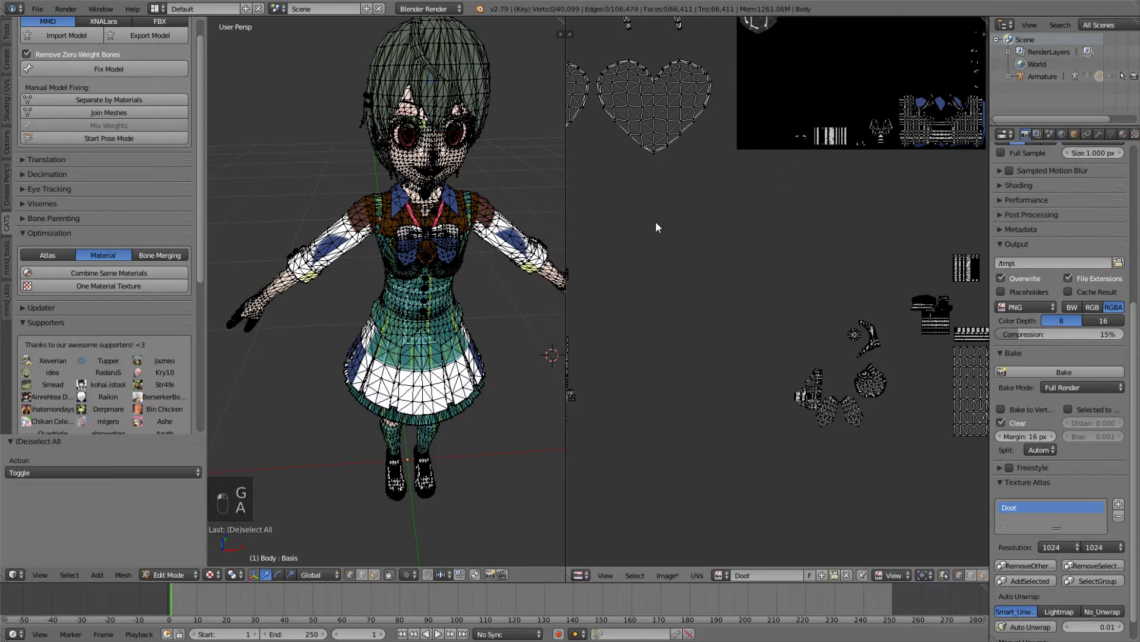
Step: Scale the lower-leg UV islands to 0.497 and move them into the lower-left area of the atlas
middle_click_drag(655, 221, 779, 223)
key("b")
left_click_drag(740, 316, 574, 458)
key("s")
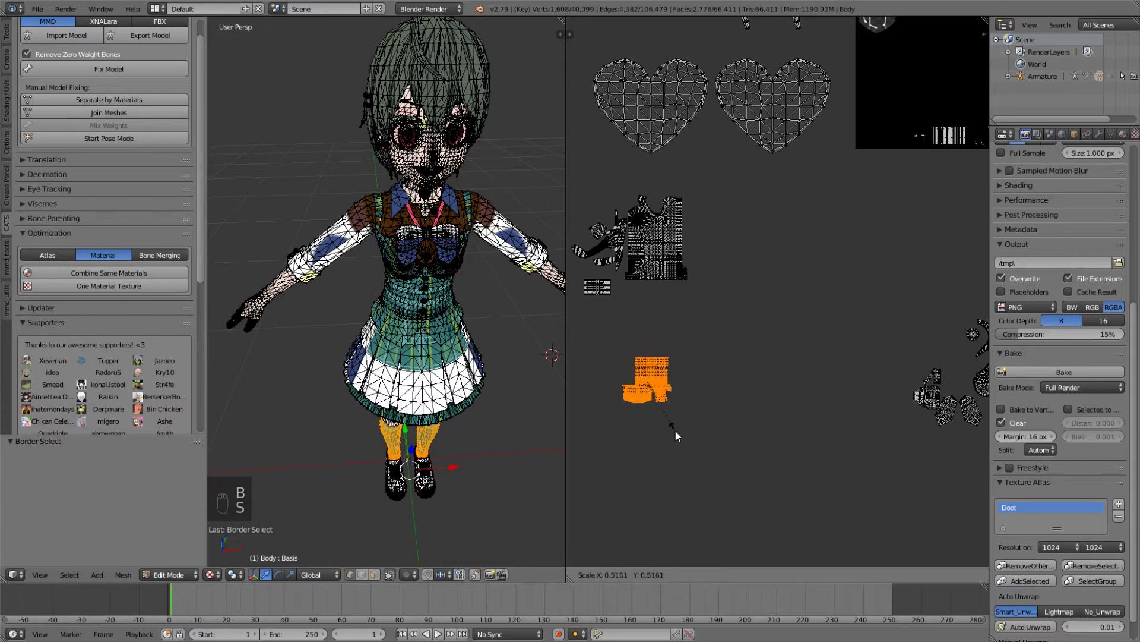
left_click(676, 410)
scroll(675, 410, "down", 2)
key("g")
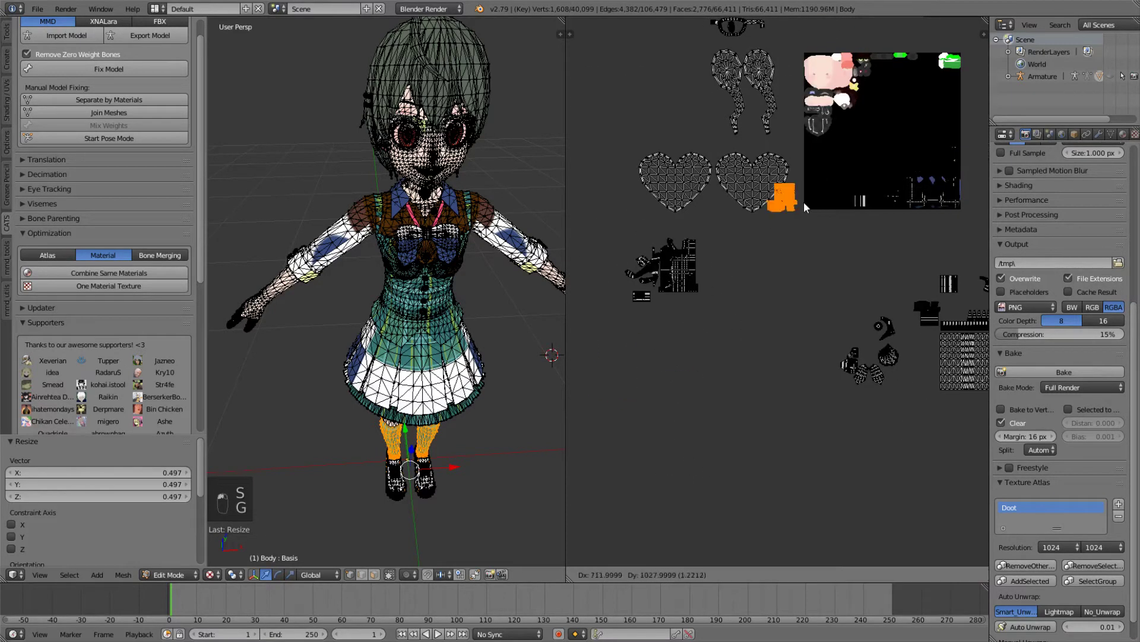
left_click(823, 203)
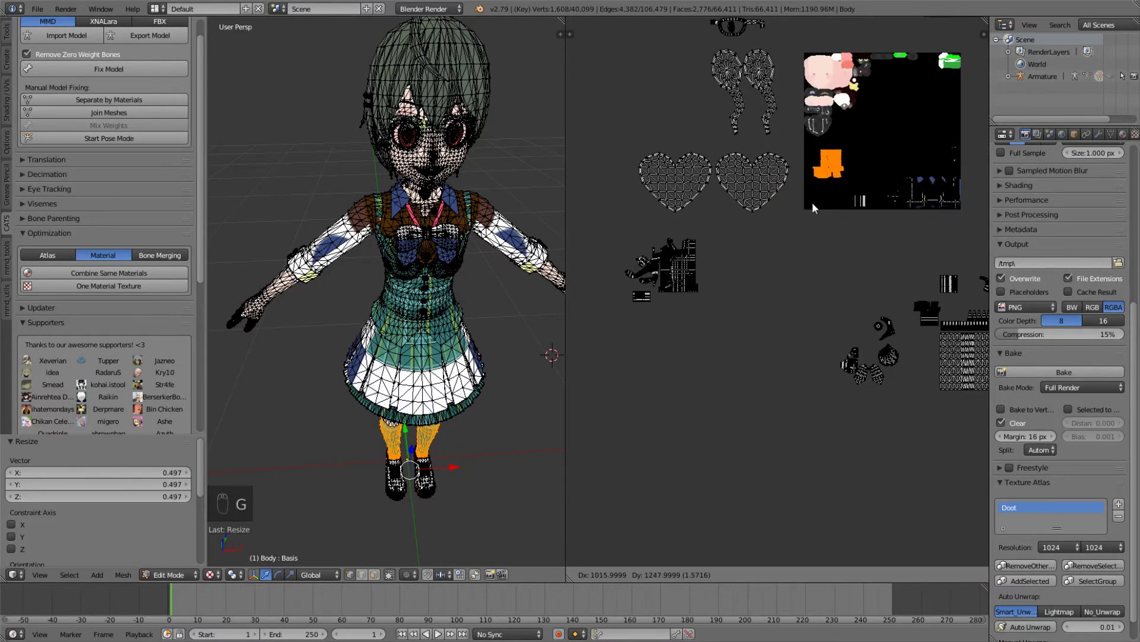
Step: Move the lower-leg UV islands down into the atlas's bottom-left corner
scroll(811, 202, "up", 4)
scroll(817, 215, "down", 3)
middle_click_drag(816, 215, 743, 226)
key("g")
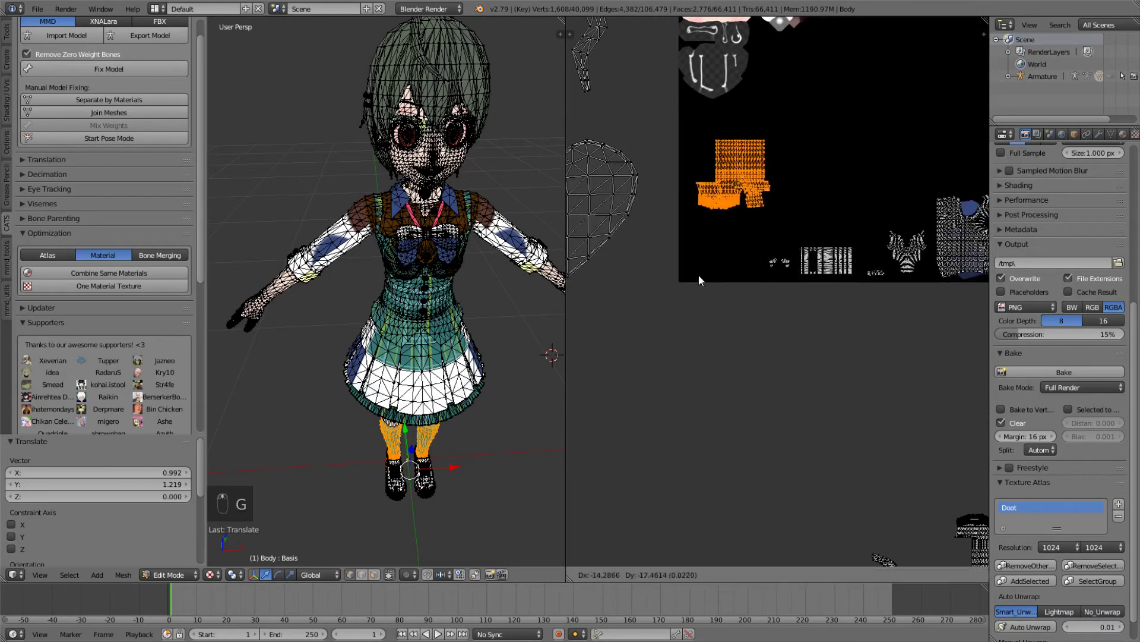
left_click(710, 309)
Step: Scale the two heart-shaped UV islands to 0.124 and move them into the atlas, just above the lower-leg islands
scroll(679, 322, "down", 4)
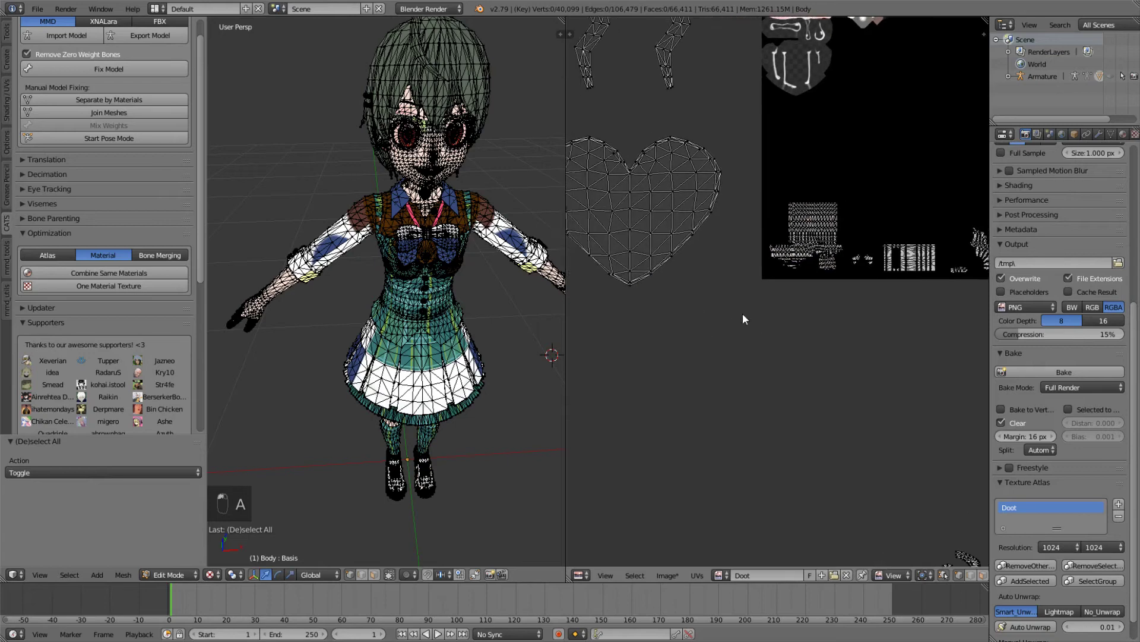
key("b")
left_click_drag(806, 307, 601, 220)
key("s")
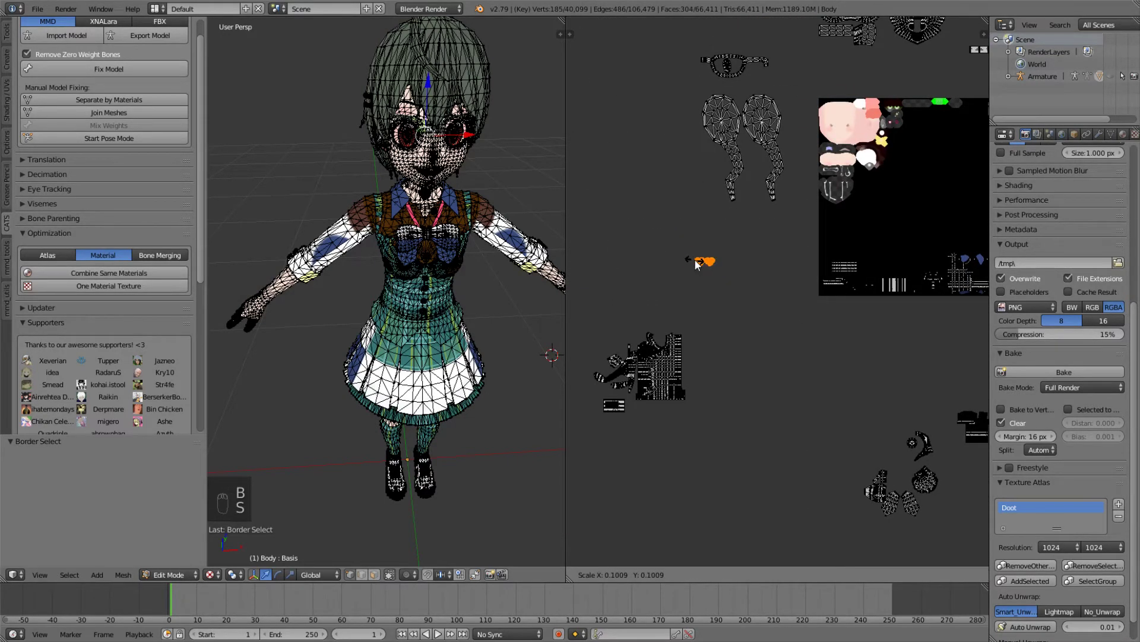
left_click(695, 265)
key("g")
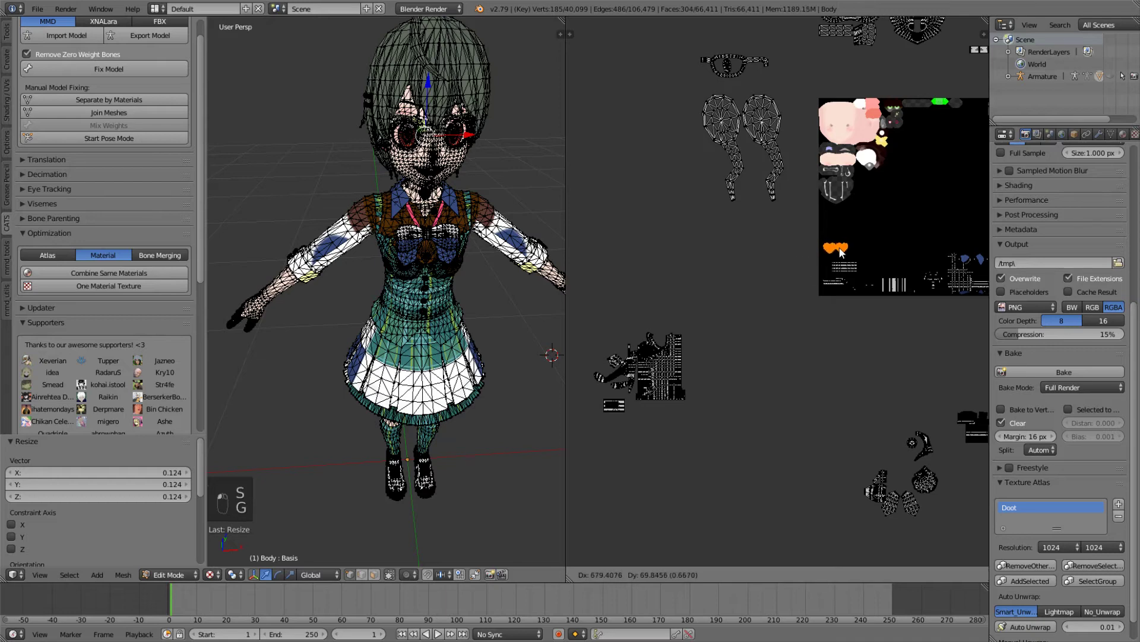
left_click(841, 252)
key("a")
Step: Scale the jagged UV island cluster outside the atlas's lower-left corner to 0.495 and delete its vertices
left_click_drag(708, 313, 574, 461)
key("s")
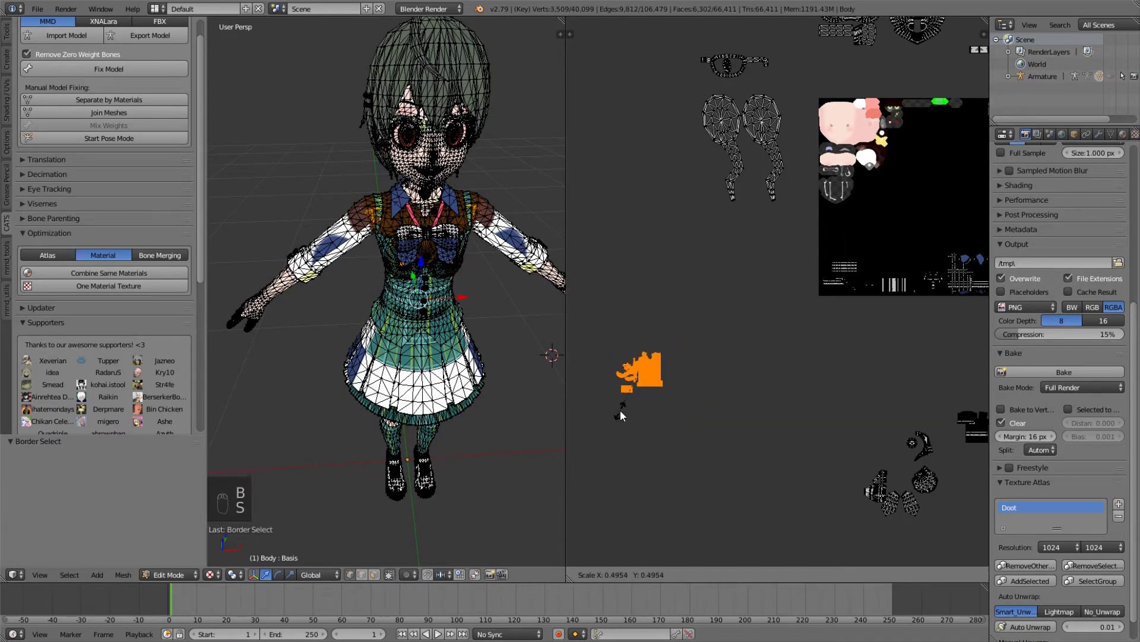
left_click(621, 411)
scroll(629, 398, "up", 1)
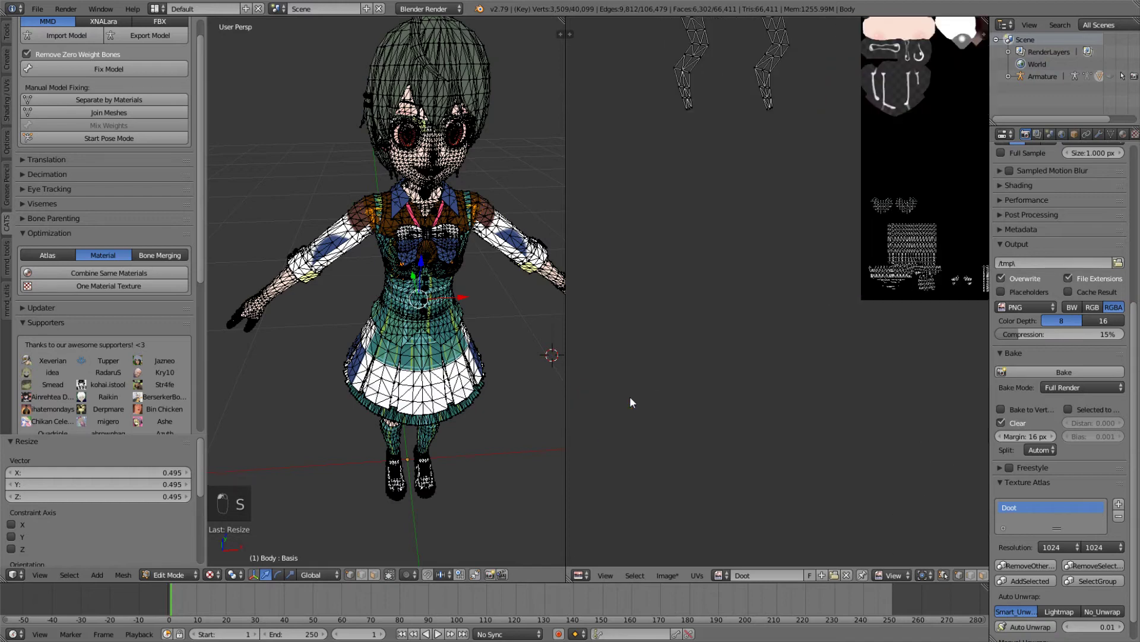
key("Delete")
left_click(502, 370)
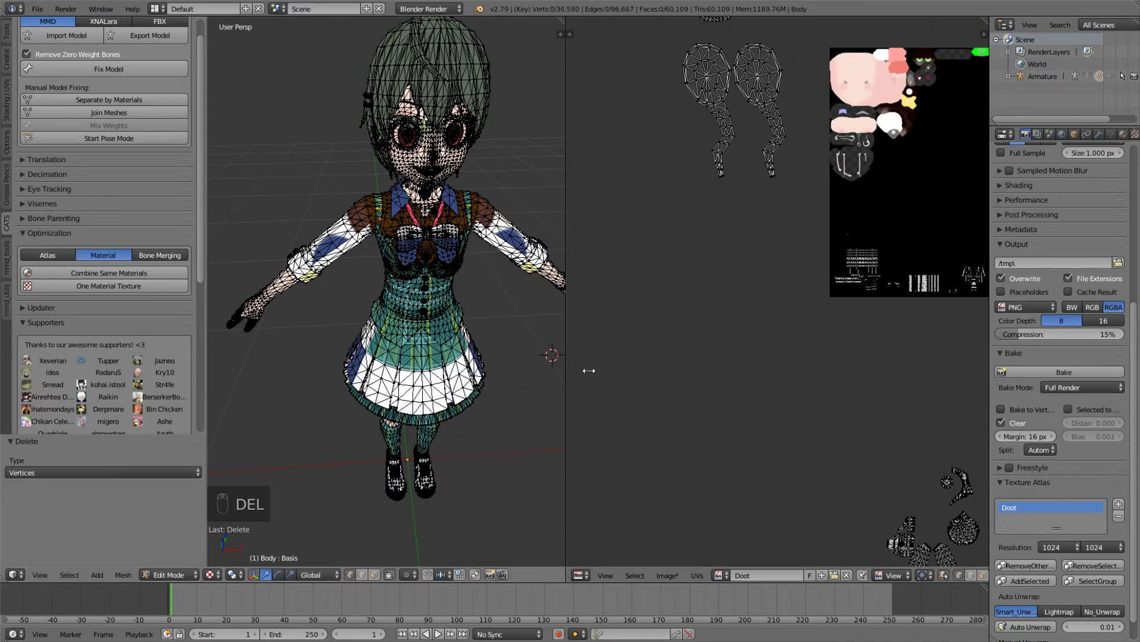
Step: Scale the chest bow, strap and button UV islands below the atlas to 0.474 and move them just above its lower-right islands
scroll(809, 344, "down", 2)
middle_click_drag(772, 309, 732, 289)
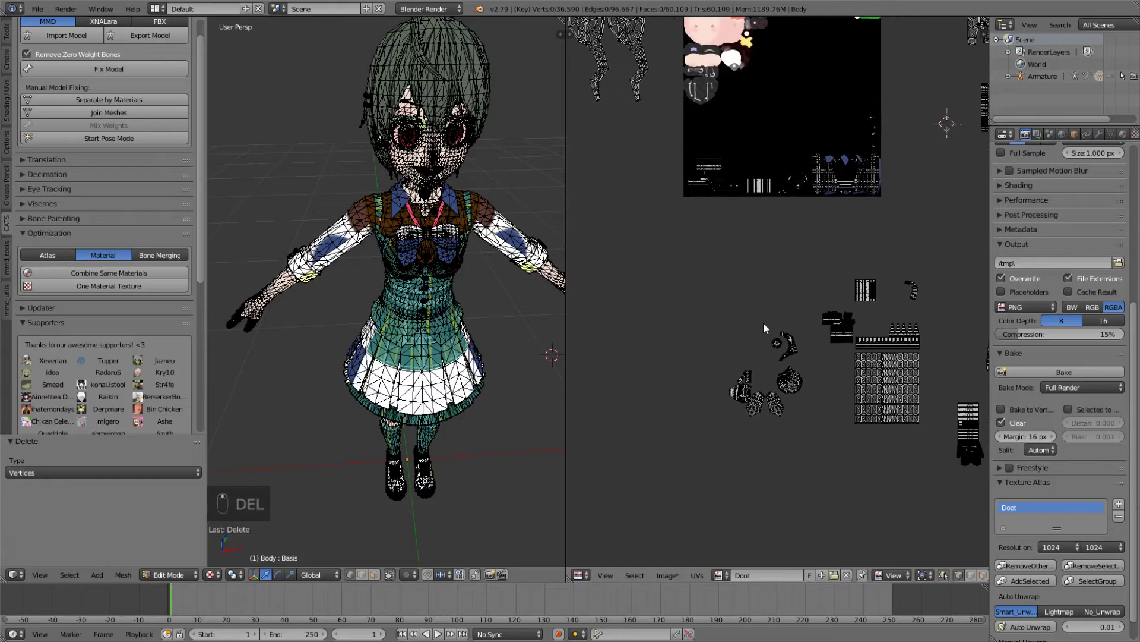
key("b")
left_click_drag(805, 322, 704, 433)
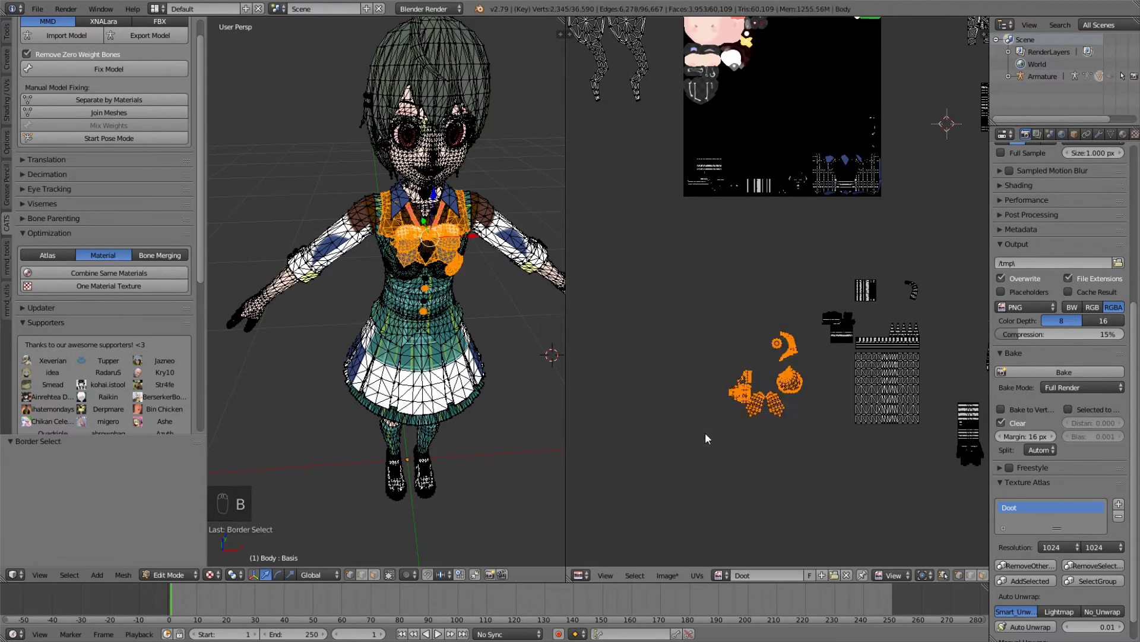
key("s")
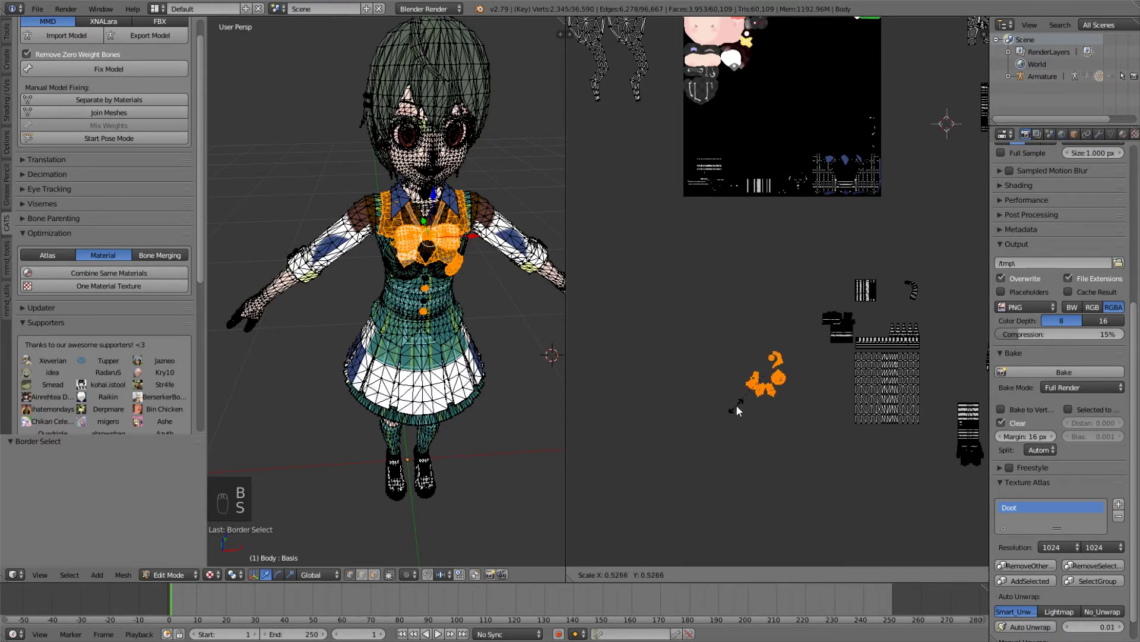
left_click(738, 406)
key("g")
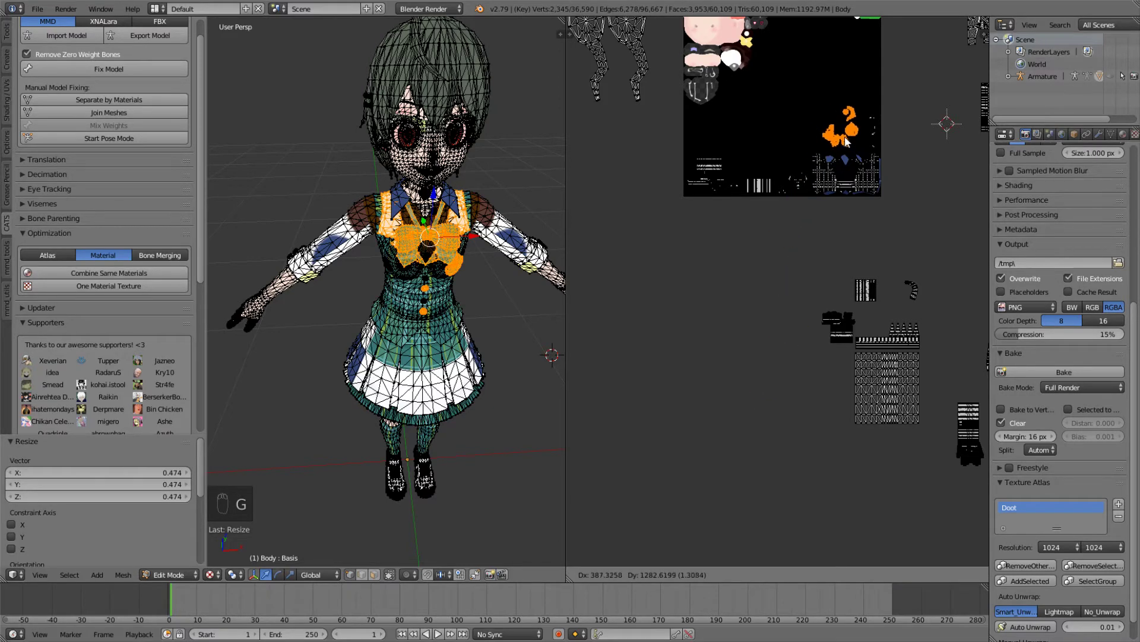
left_click(848, 141)
key("a")
Step: Scale the large skirt-panel UV island to 0.197 and move it into the atlas along its right edge
middle_click_drag(855, 179, 769, 178)
key("b")
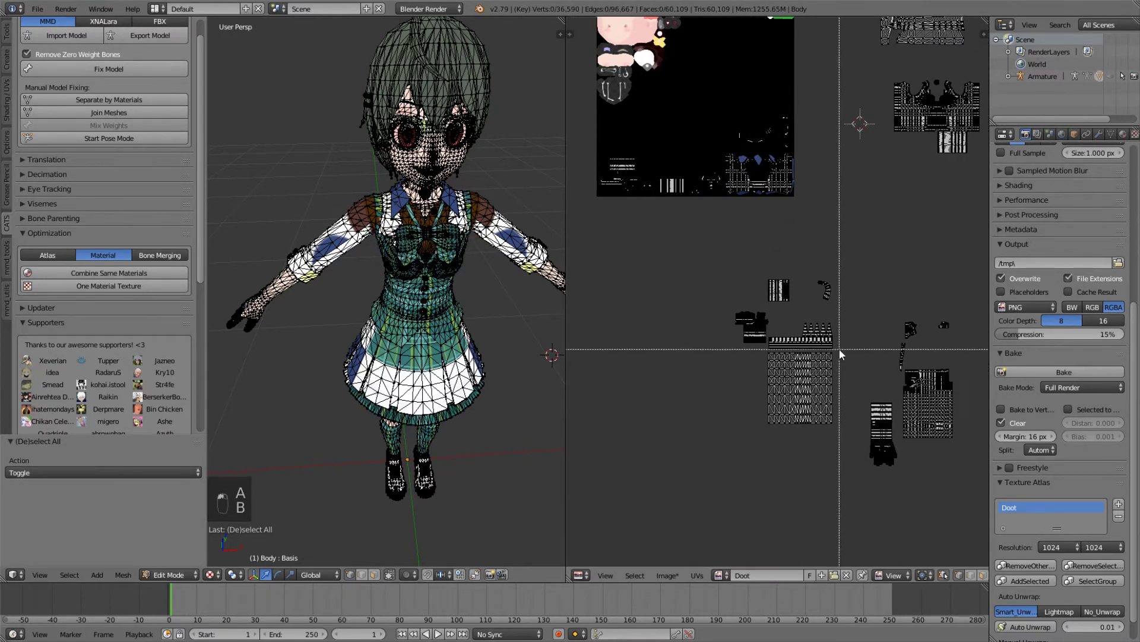
left_click_drag(839, 347, 712, 481)
key("g")
left_click(679, 126)
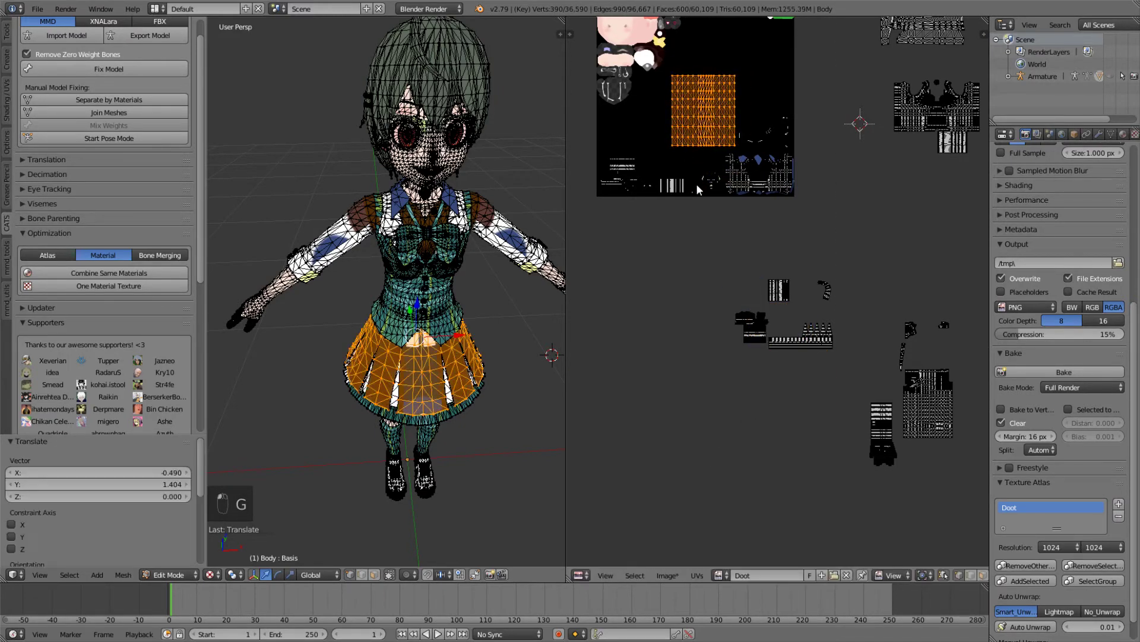
key("s")
left_click(708, 123)
key("g")
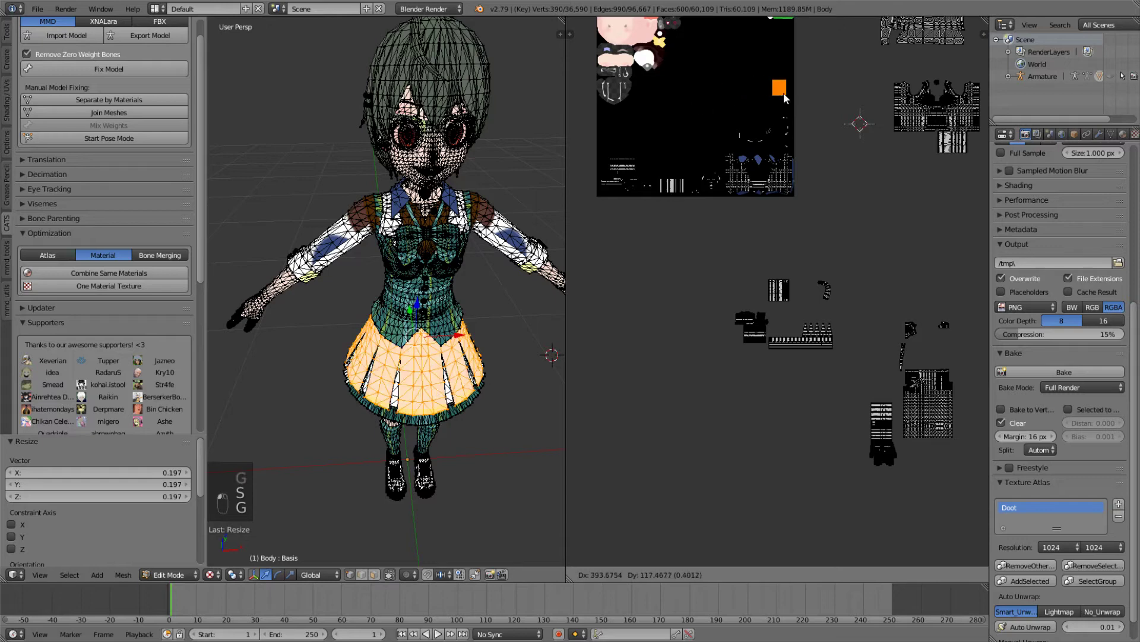
left_click(789, 105)
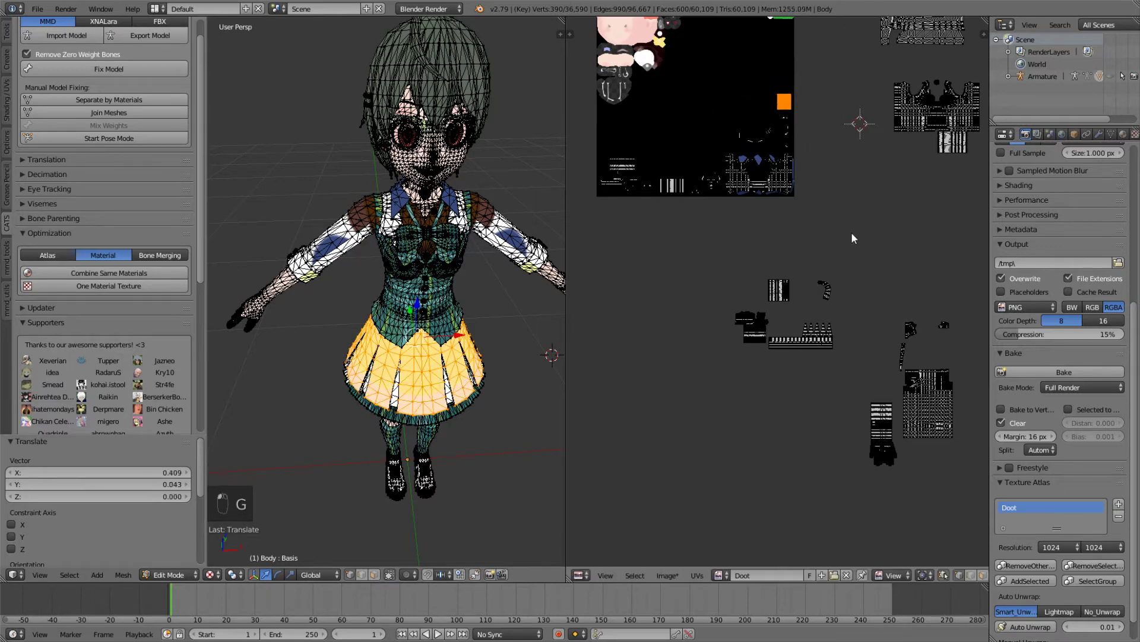
key("a")
Step: Scale the collar, cuff and skirt-trim UV islands to 0.480, place them near the atlas's upper-right corner and clear the selection
middle_click_drag(850, 238, 825, 238)
key("b")
left_click_drag(838, 267, 689, 386)
middle_click_drag(671, 332, 700, 376)
scroll(768, 364, "down", 2)
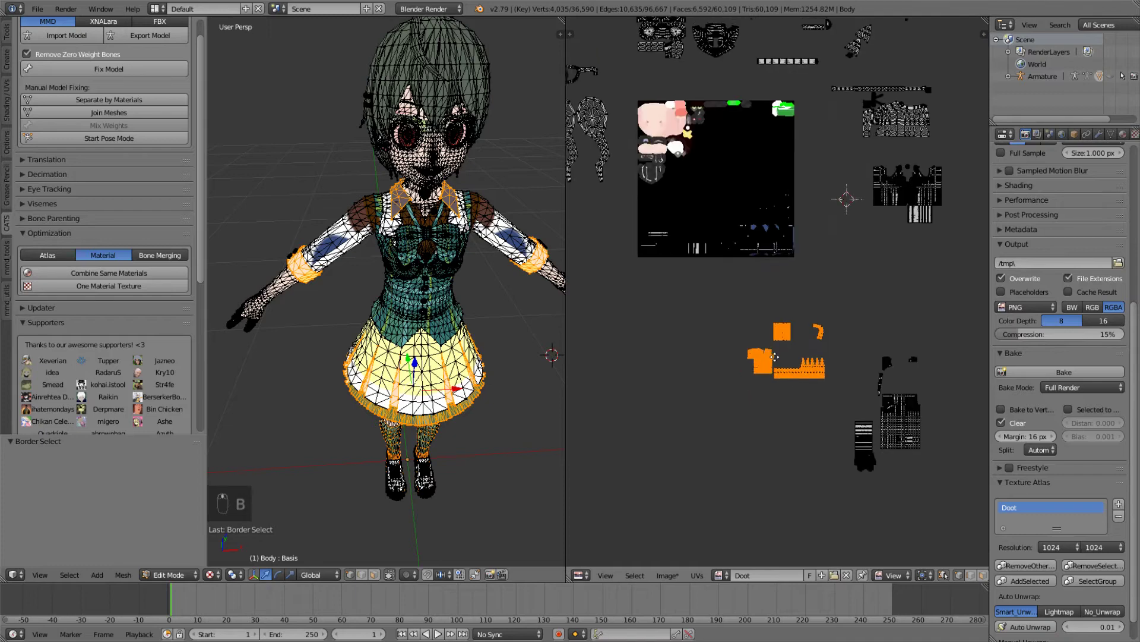
key("g")
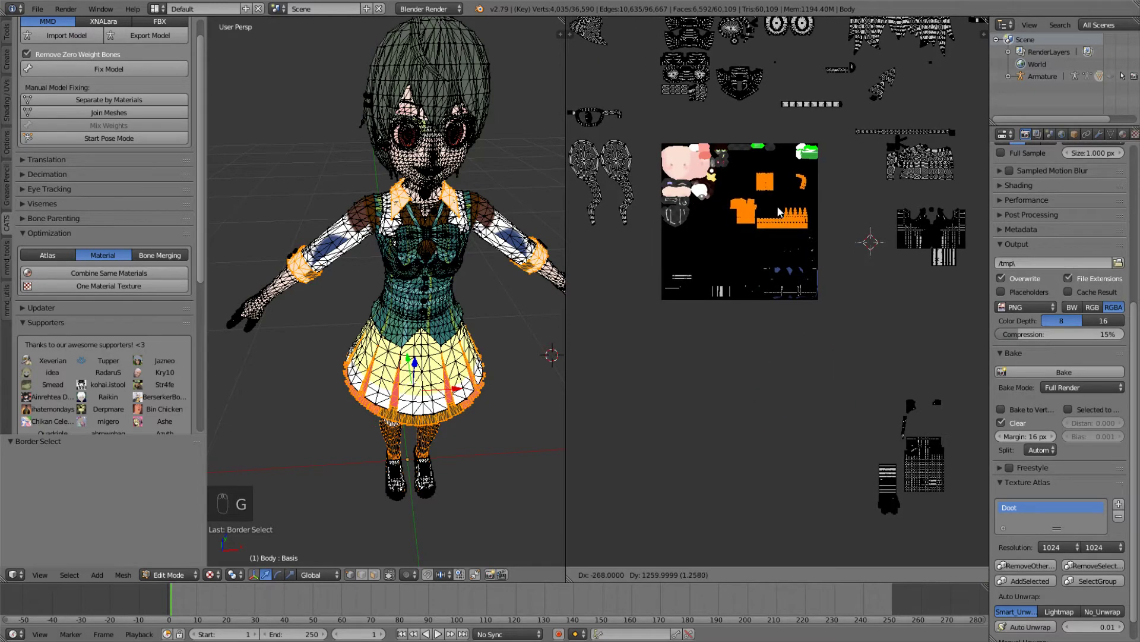
left_click(766, 224)
key("s")
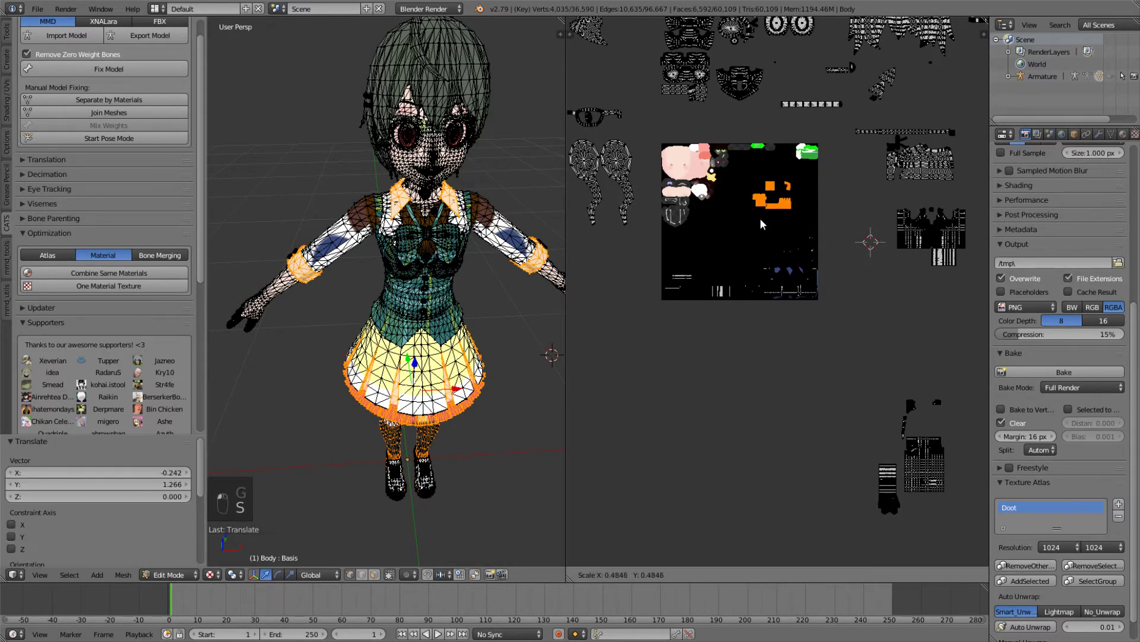
left_click(762, 224)
key("g")
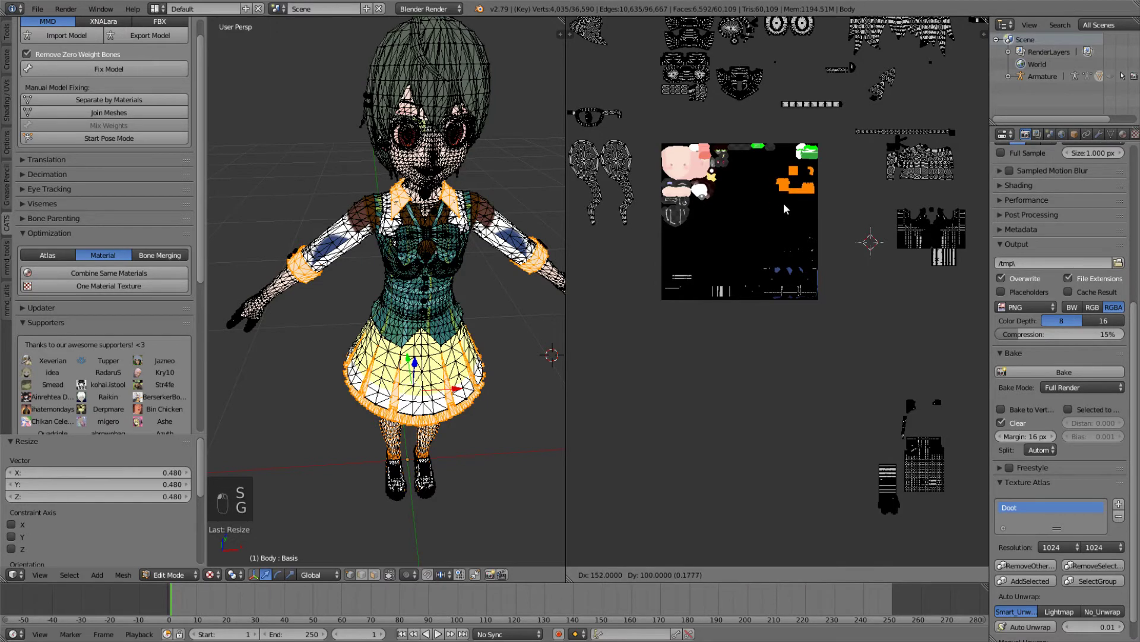
left_click(785, 209)
scroll(847, 326, "down", 3)
key("b")
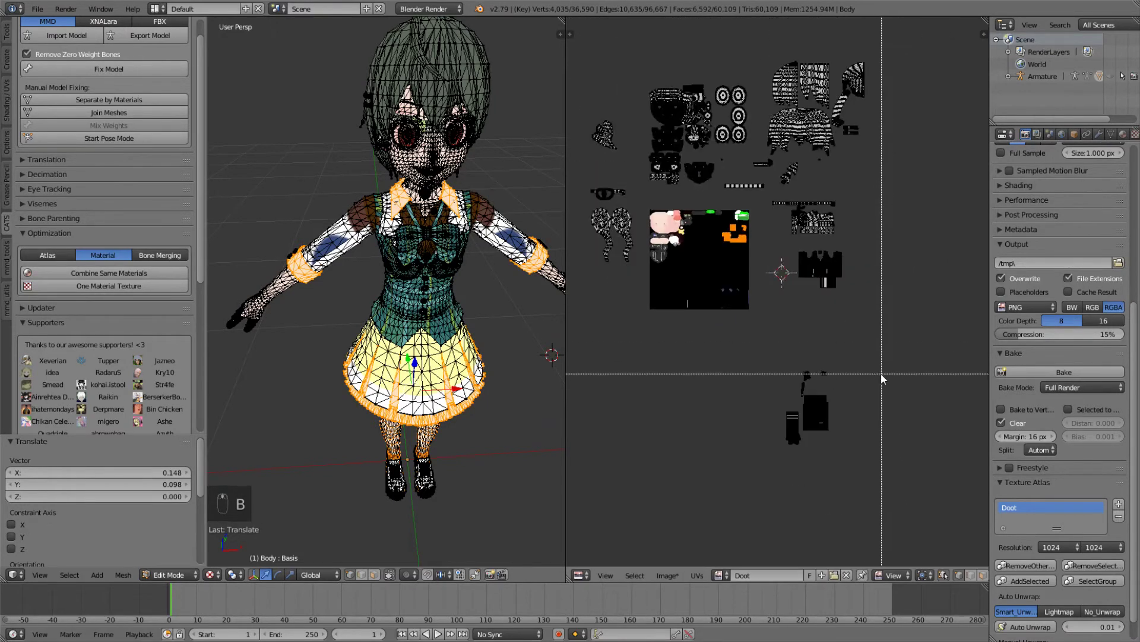
left_click(873, 359)
key("a")
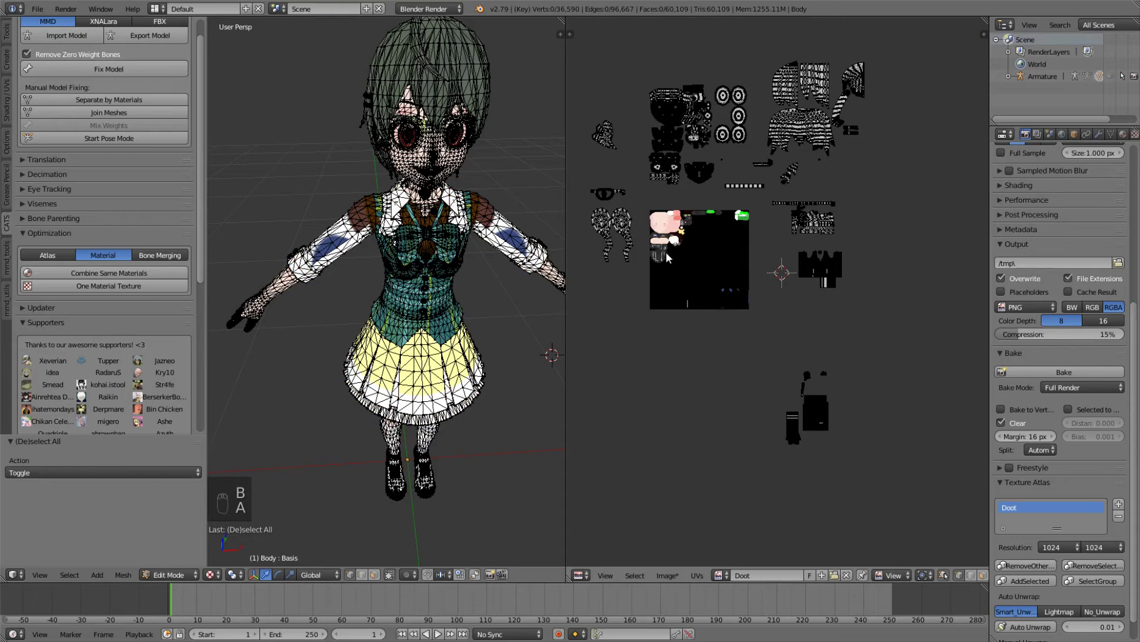
Step: Select all face UV islands above the atlas and move them straight down over its left half
scroll(665, 252, "up", 4)
scroll(730, 178, "up", 2)
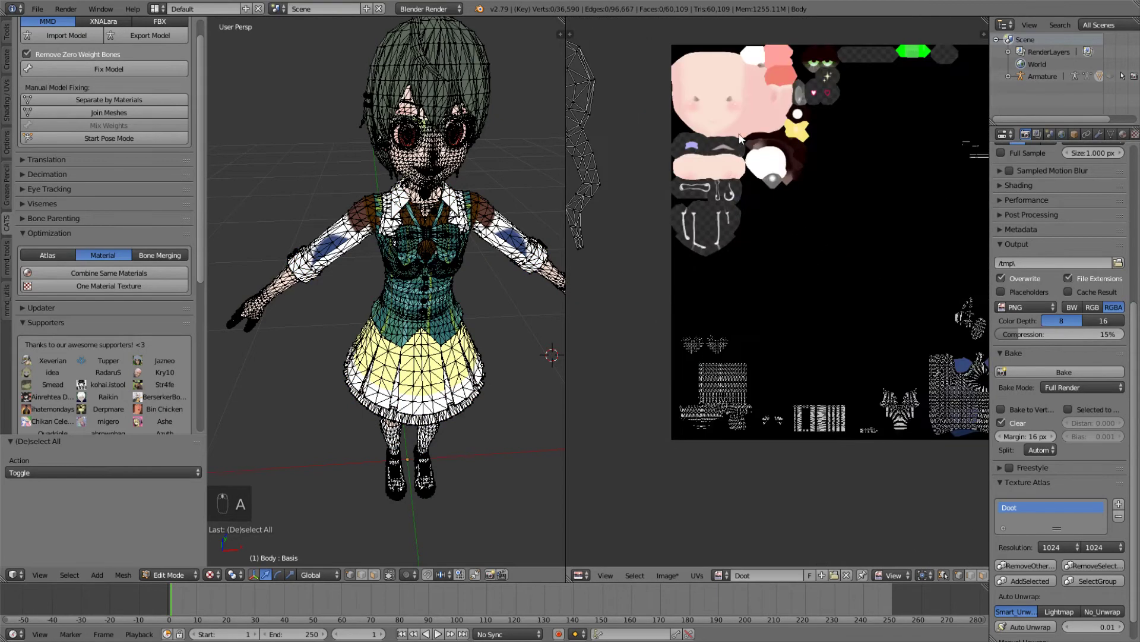
middle_click_drag(737, 140, 737, 332)
middle_click_drag(755, 204, 759, 270)
scroll(775, 224, "down", 1)
scroll(775, 226, "down", 1)
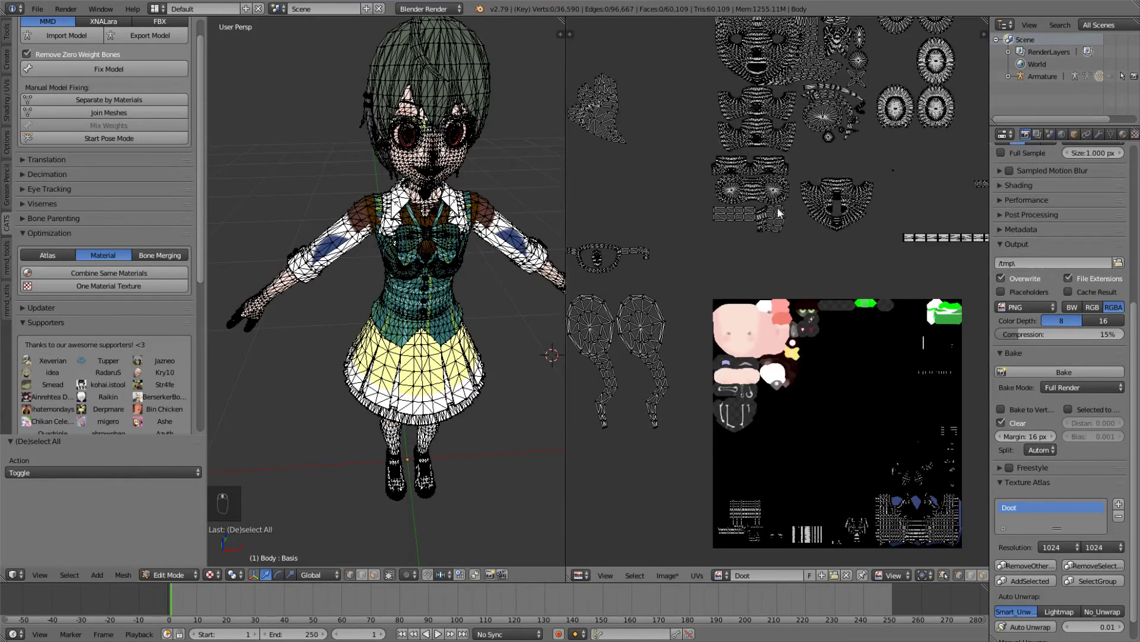
middle_click_drag(772, 226, 744, 285)
scroll(694, 103, "down", 1)
key("b")
left_click_drag(677, 75, 831, 305)
key("g")
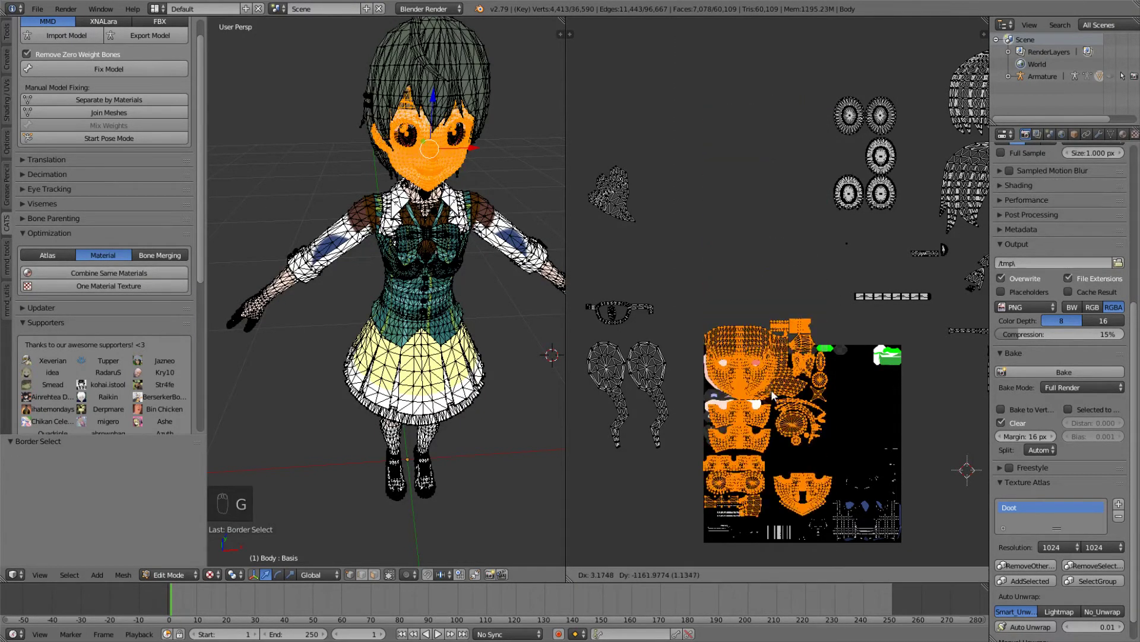
left_click(773, 558)
Step: Try scaling the face UV islands by -0.567 and shifting them within the atlas, and undo both changes
key("s")
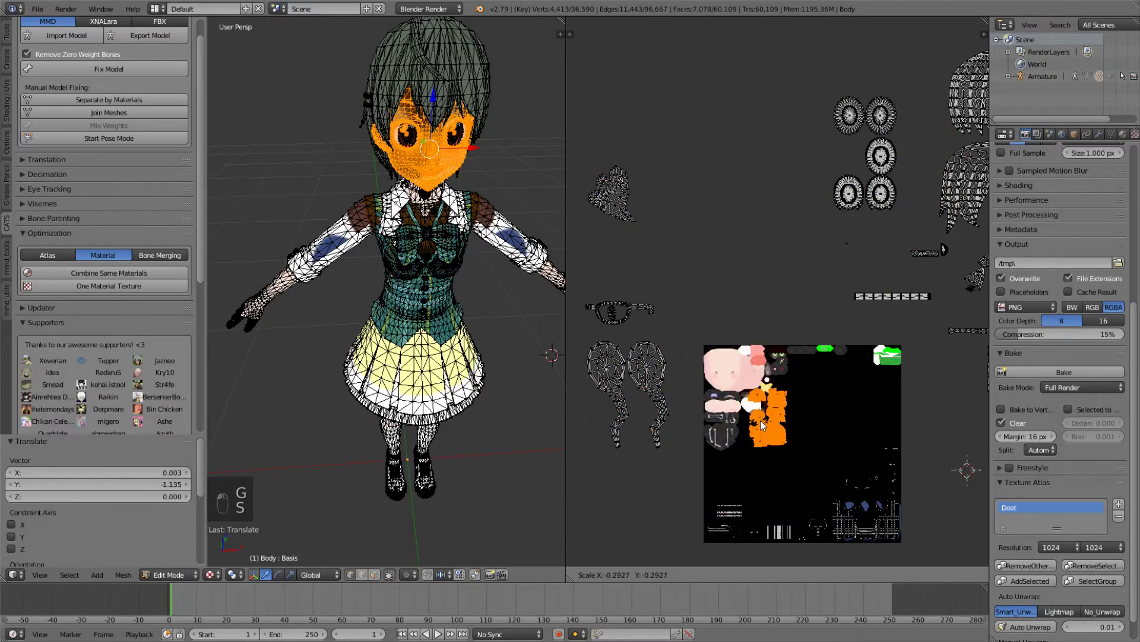
left_click(753, 420)
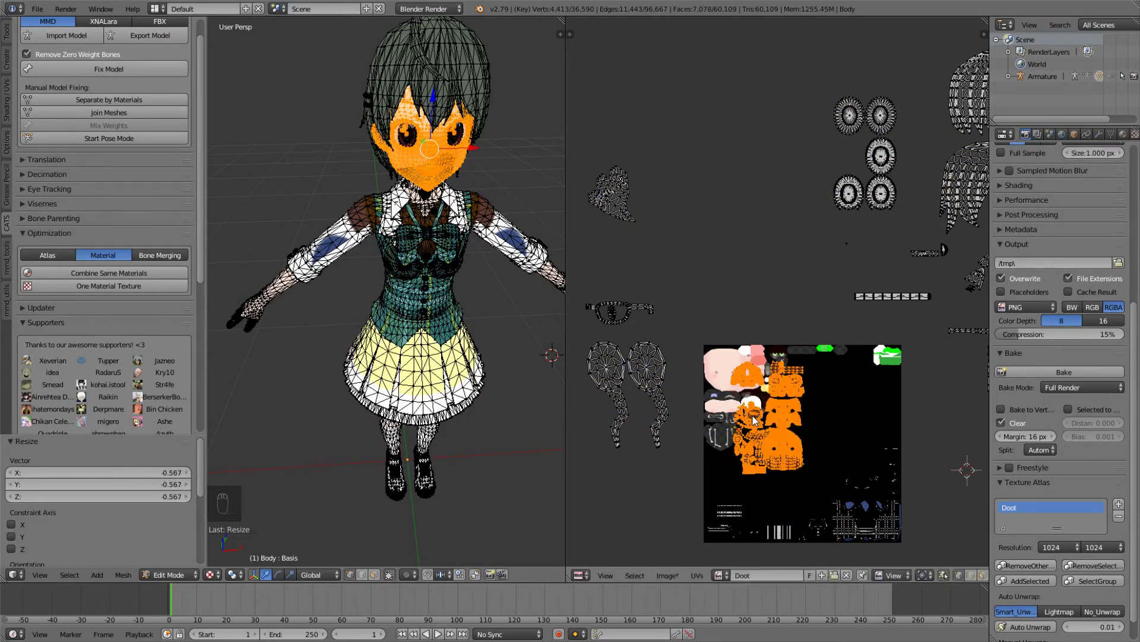
key("g")
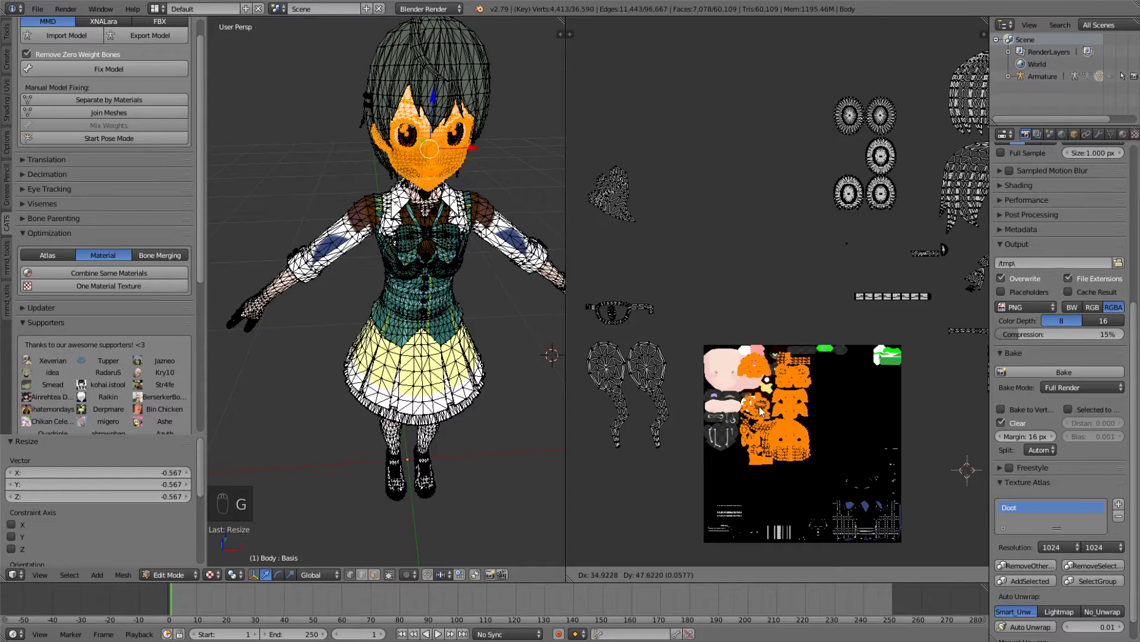
left_click(760, 412)
key("ctrl+z")
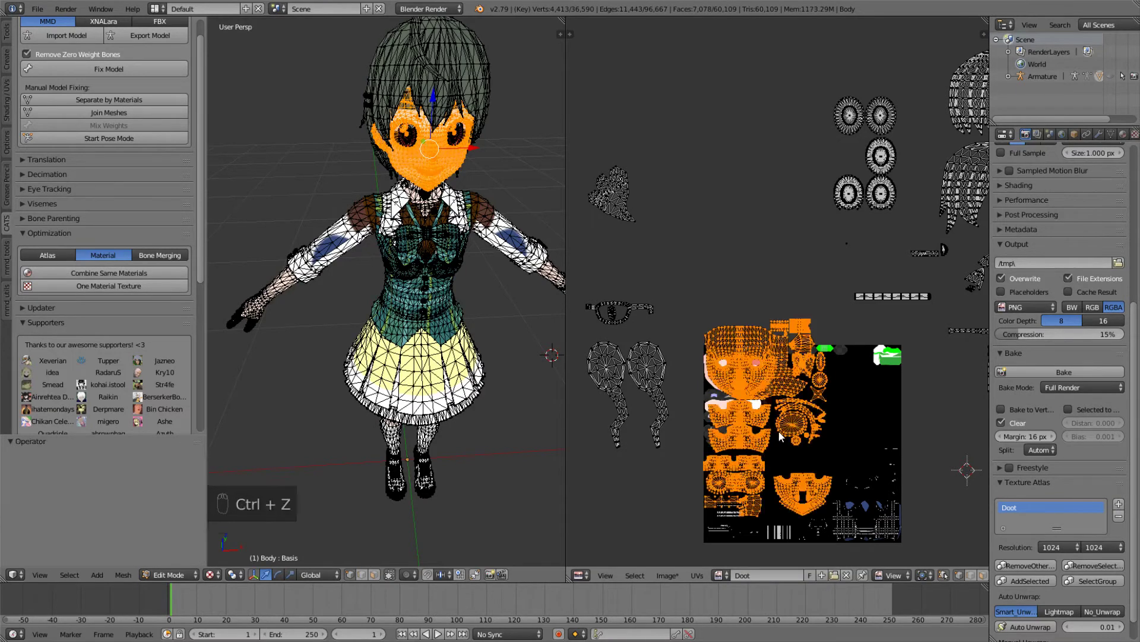
Step: Scale the face UV islands to 0.429, enlarge them by 1.349 and fit them into the atlas's upper-left corner
key("s")
left_click(796, 427)
key("s")
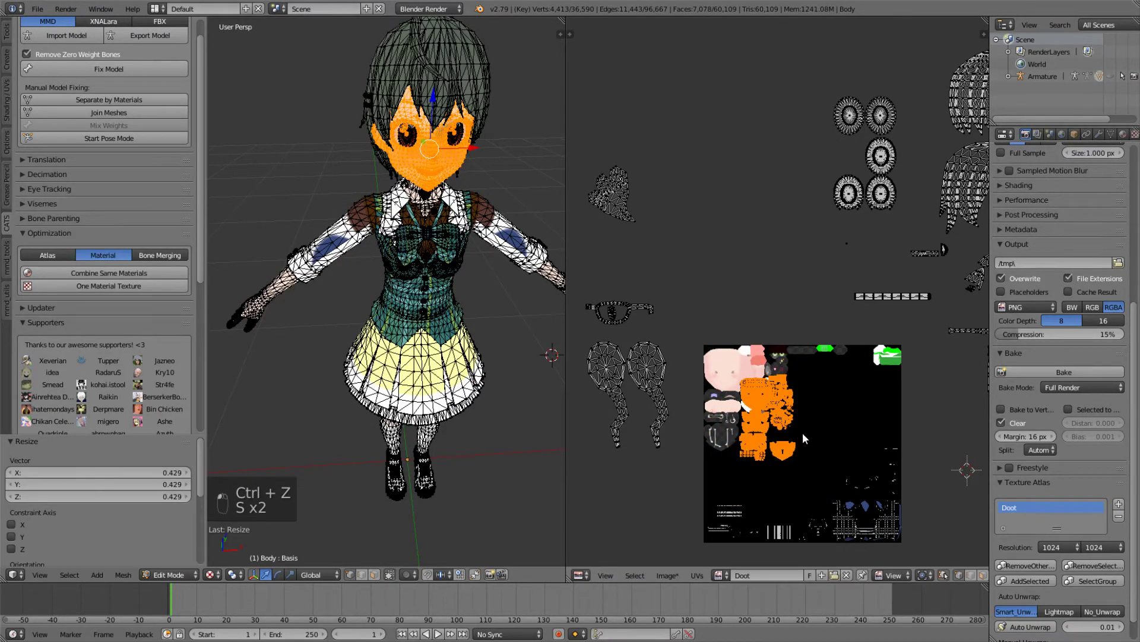
left_click(804, 434)
key("g")
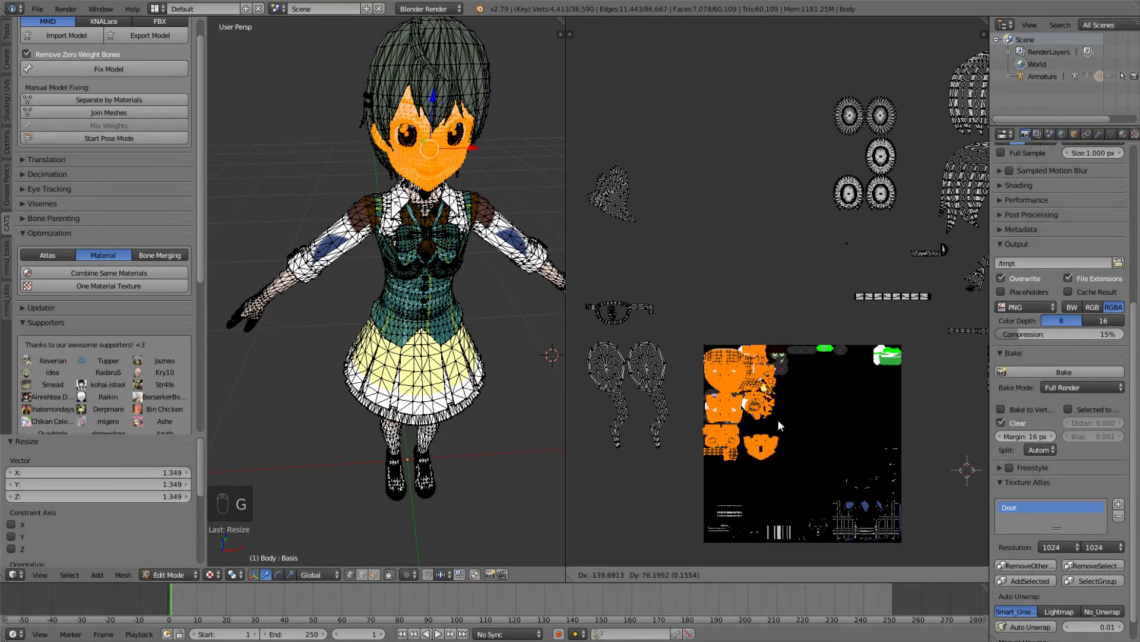
left_click(778, 419)
key("a")
Step: Scale the round tailed UV islands and the one above them to 0.252, shrink them further and place them beside the atlas's upper-right green patch
key("b")
left_click_drag(692, 272, 572, 465)
key("s")
left_click(603, 385)
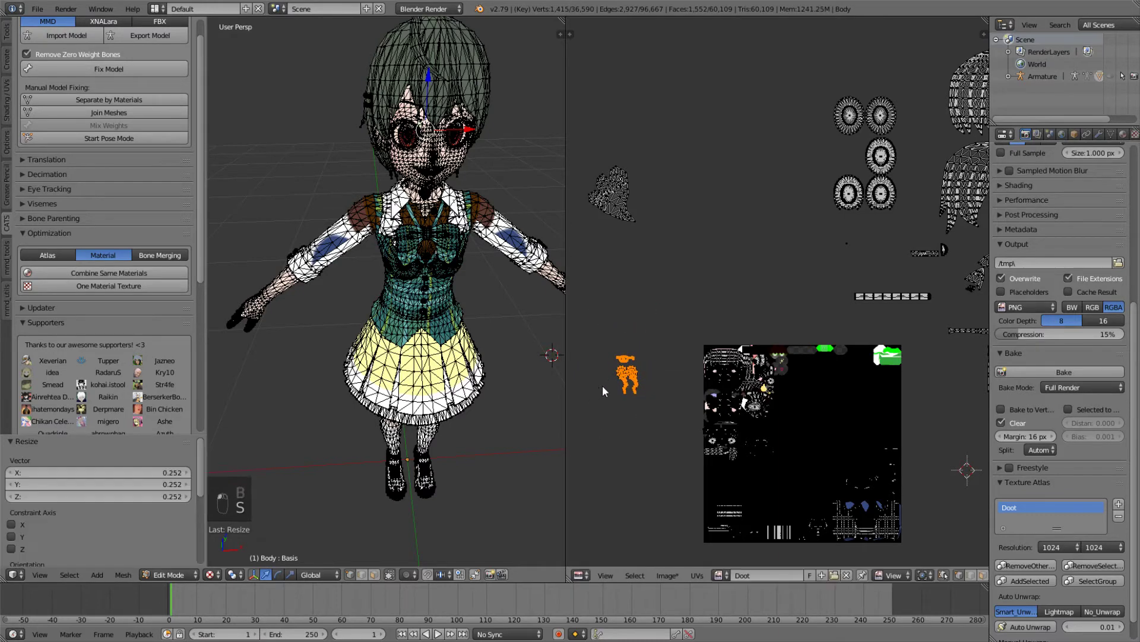
key("g")
left_click(846, 383)
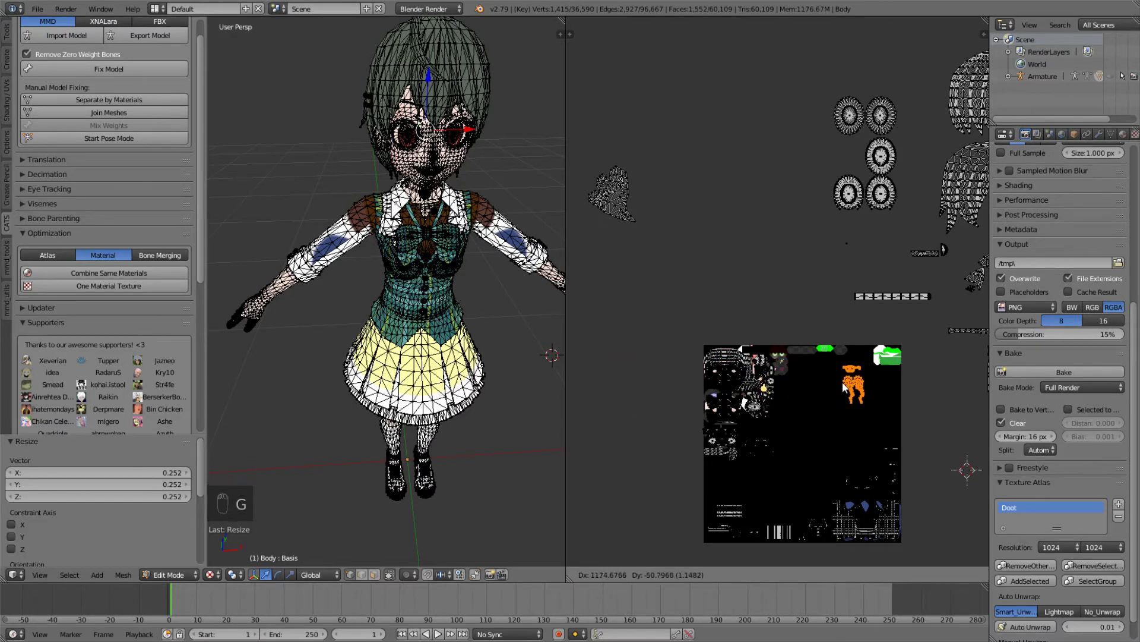
key("s")
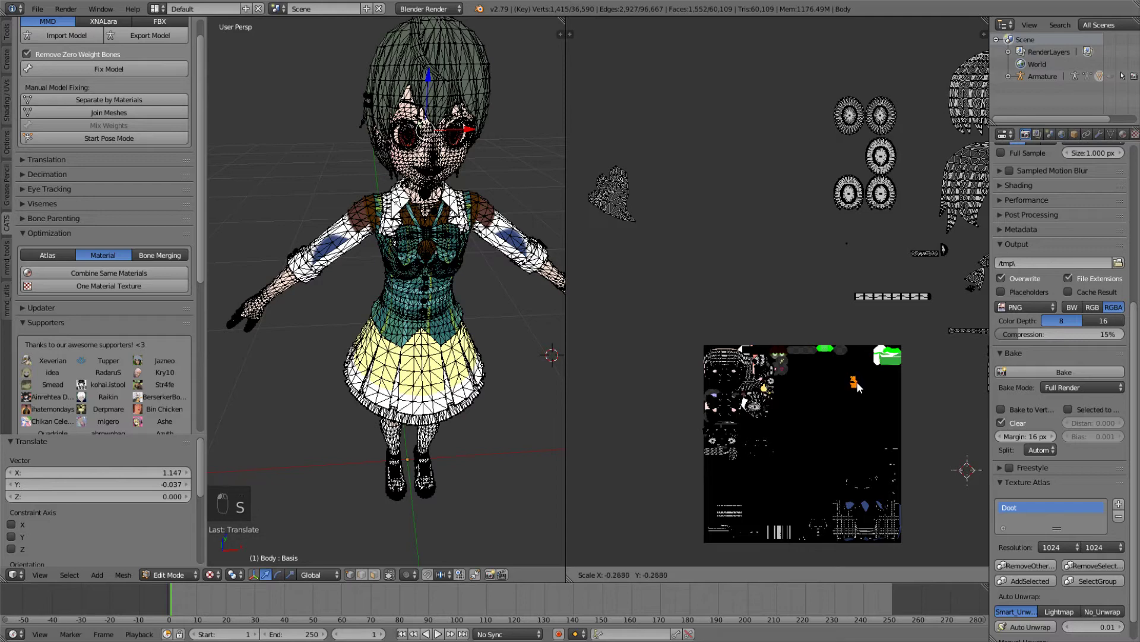
left_click(862, 358)
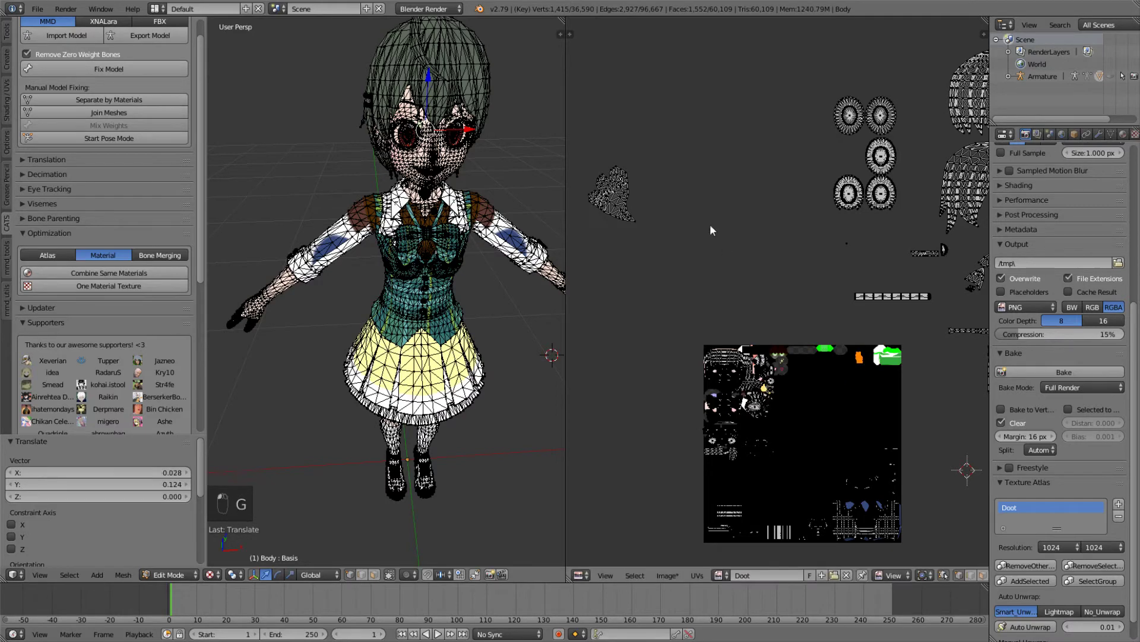
key("a")
Step: Move the roughly triangular UV island into the atlas, scale it to about 0.3 and place it between the face islands and the green patches
key("b")
left_click_drag(660, 135, 568, 255)
key("g")
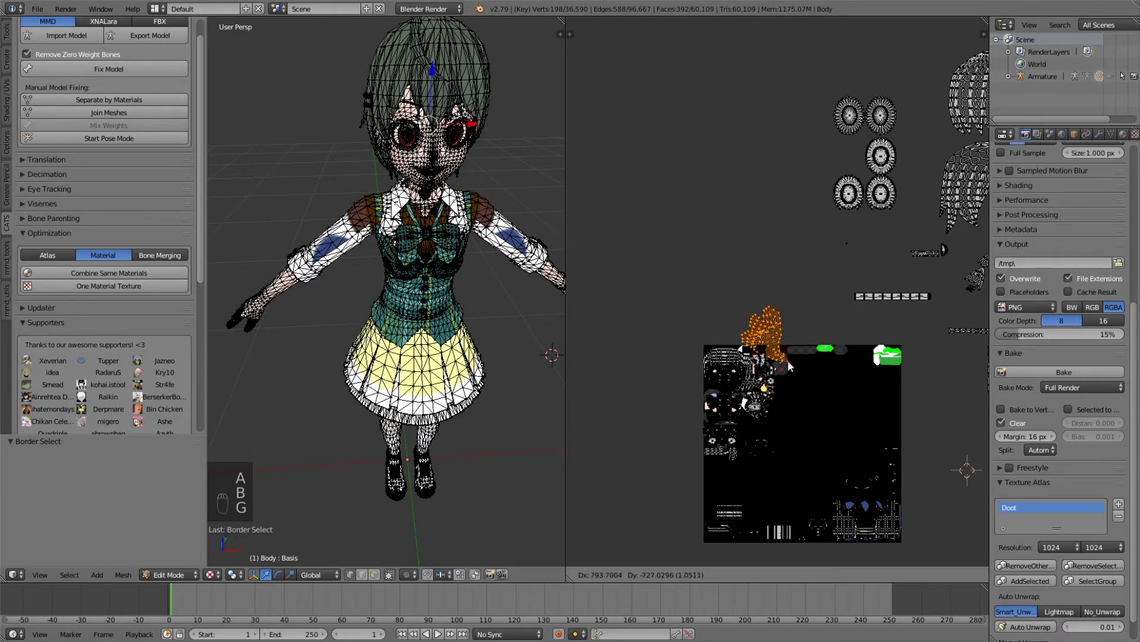
left_click(799, 380)
key("s")
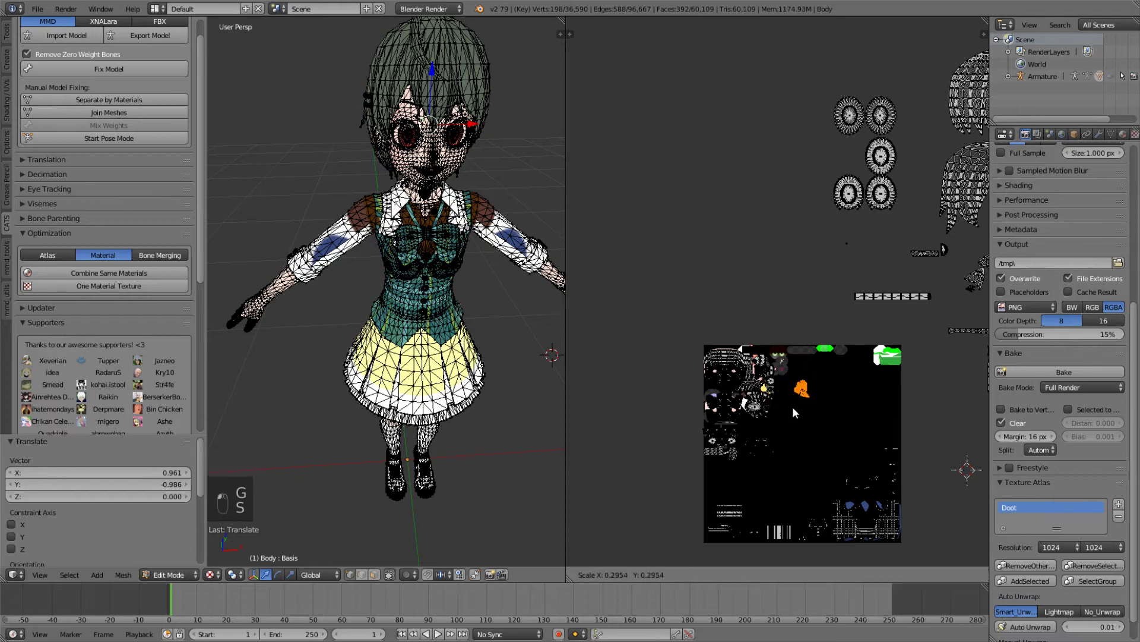
left_click(793, 407)
key("g")
left_click(791, 384)
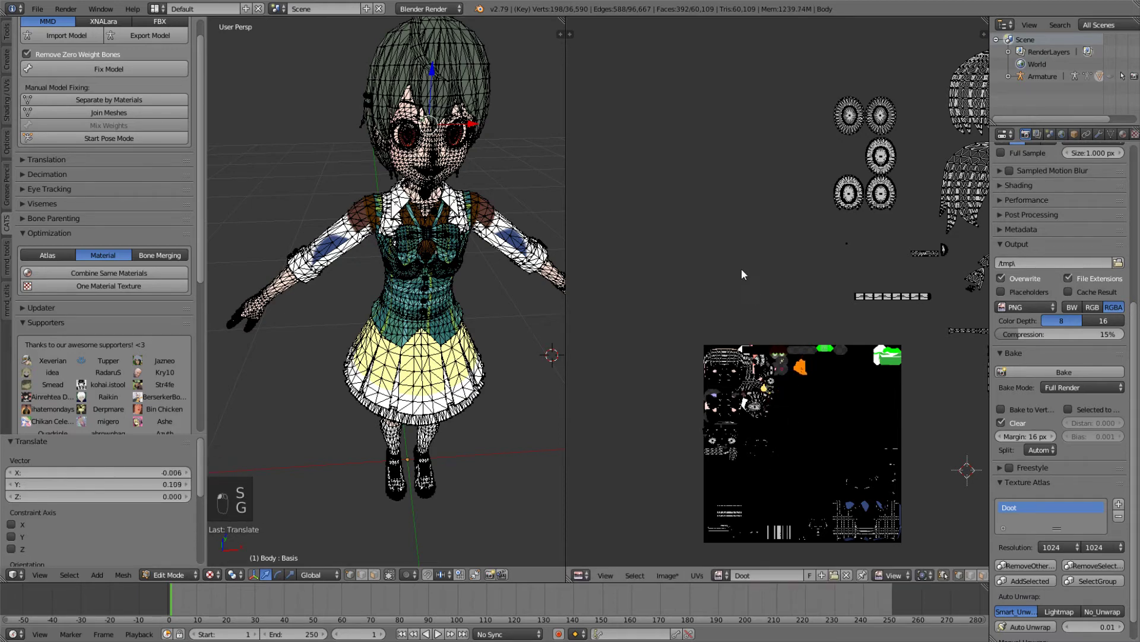
key("a")
Step: Scale the five round eye UV islands to 0.205 and move them below the green patch in the atlas's upper-right corner
middle_click_drag(742, 268, 665, 268)
key("b")
left_click_drag(849, 73, 711, 204)
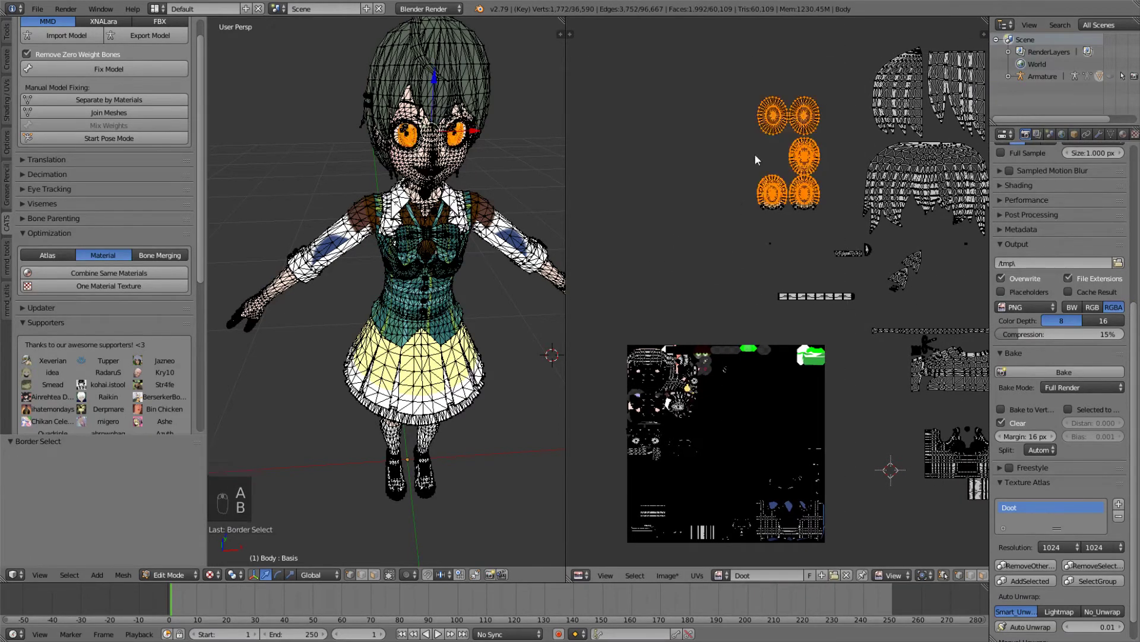
left_click(768, 208)
key("s")
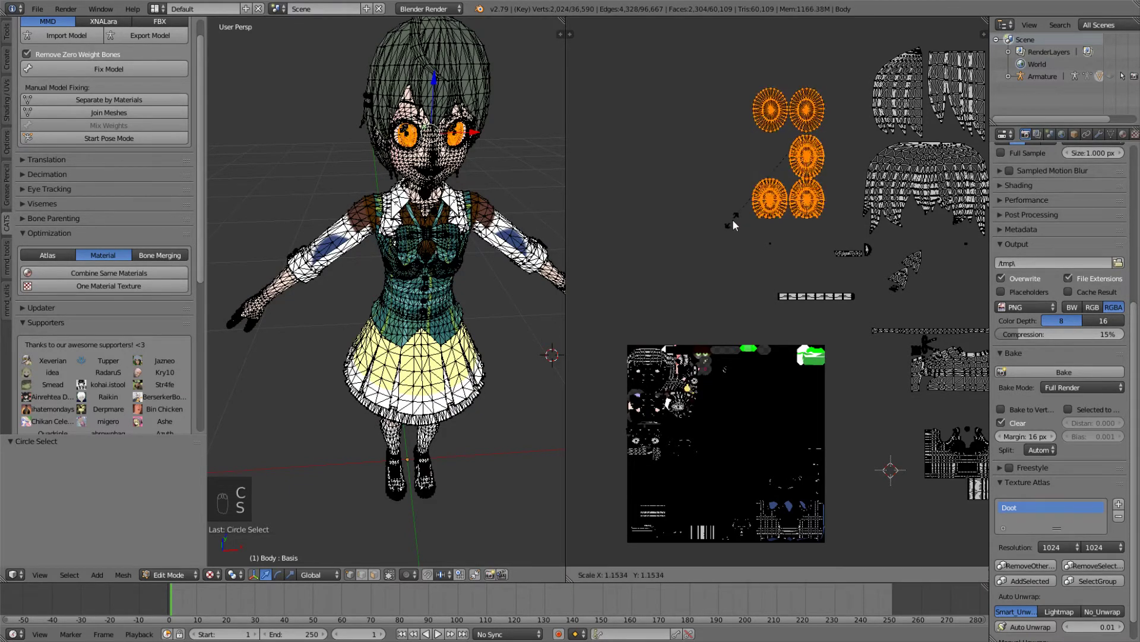
left_click(790, 165)
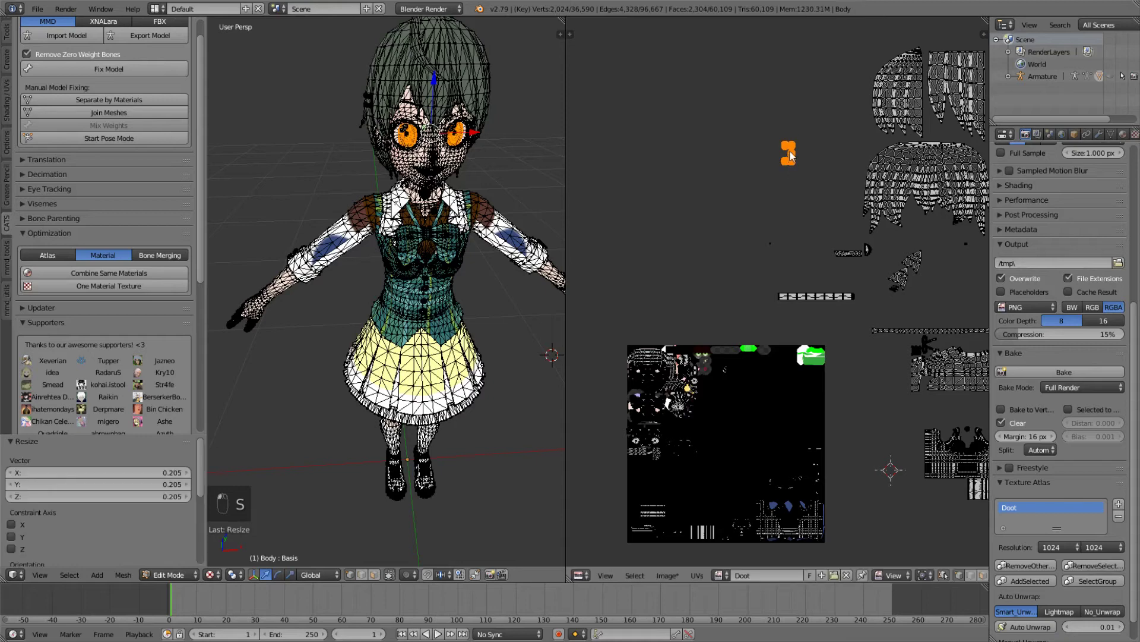
key("g")
left_click(817, 389)
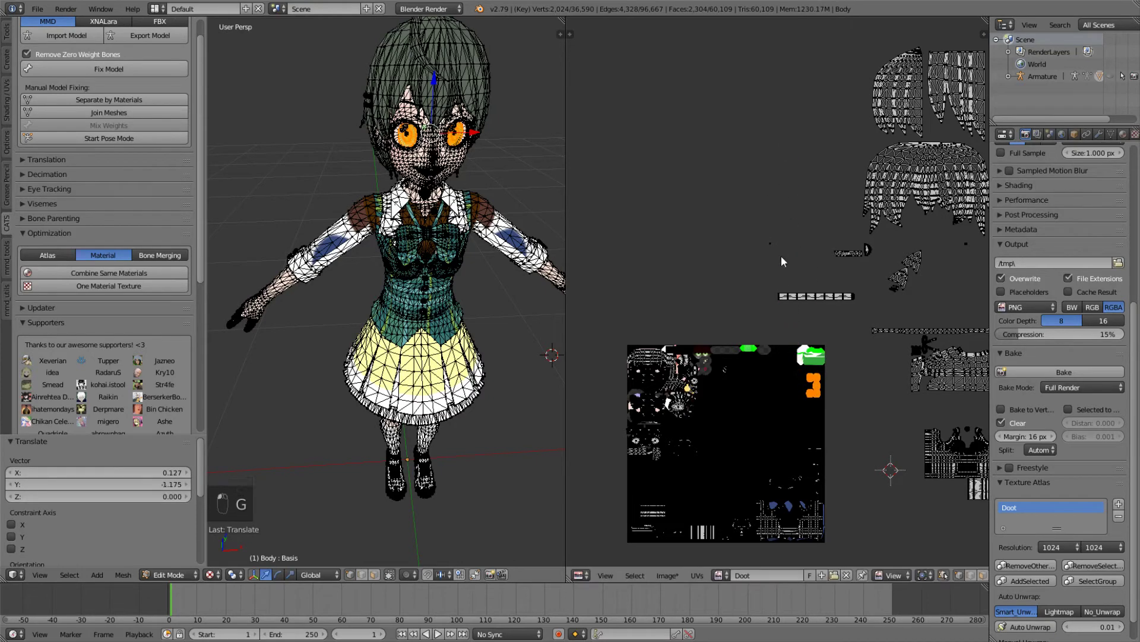
key("a")
Step: Move the long horizontal strip UV island above the atlas to the atlas's upper edge
key("b")
left_click_drag(767, 274, 857, 326)
key("g")
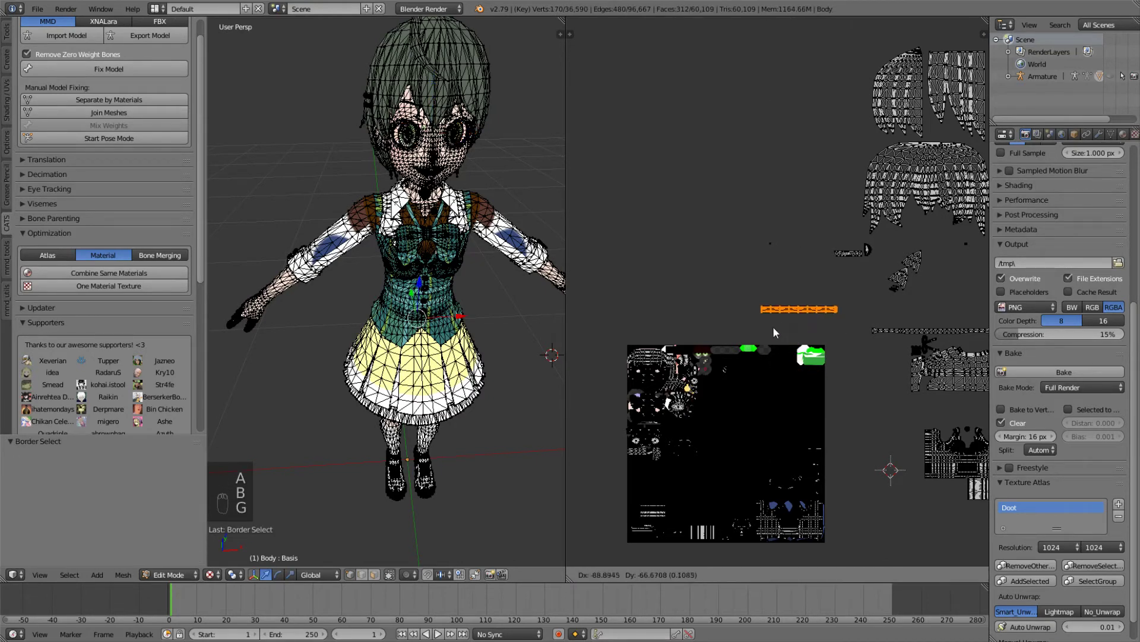
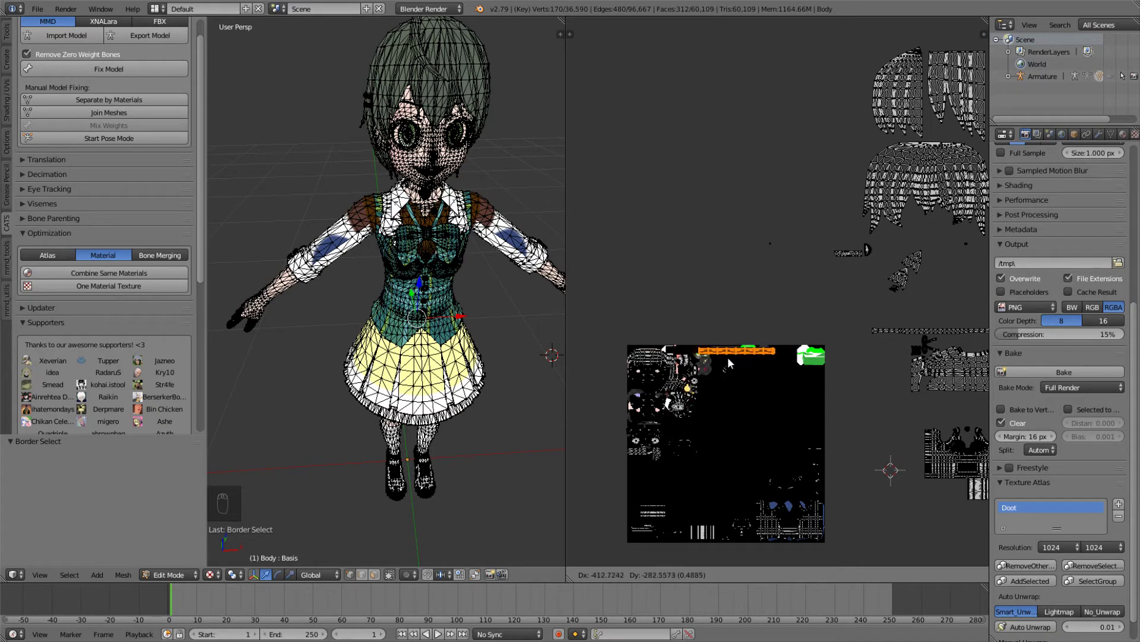
left_click(726, 358)
key("a")
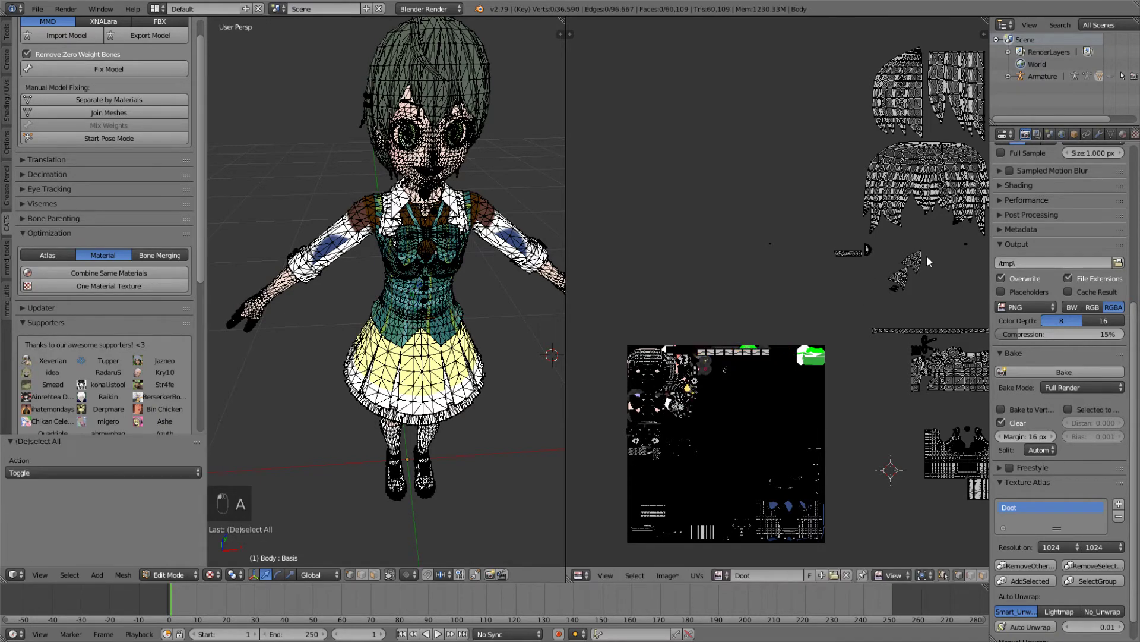
Step: Move the slanted UV island into the atlas, scale it to 0.346 and place it below the upper-right green patch
key("b")
left_click_drag(933, 247, 871, 299)
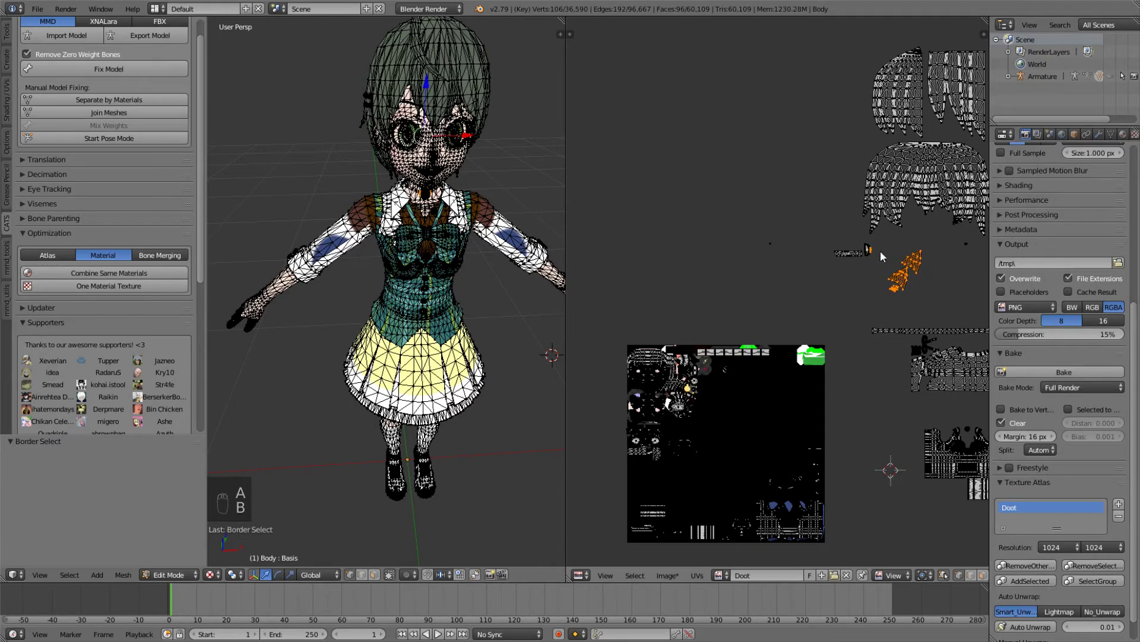
key("b")
key("b")
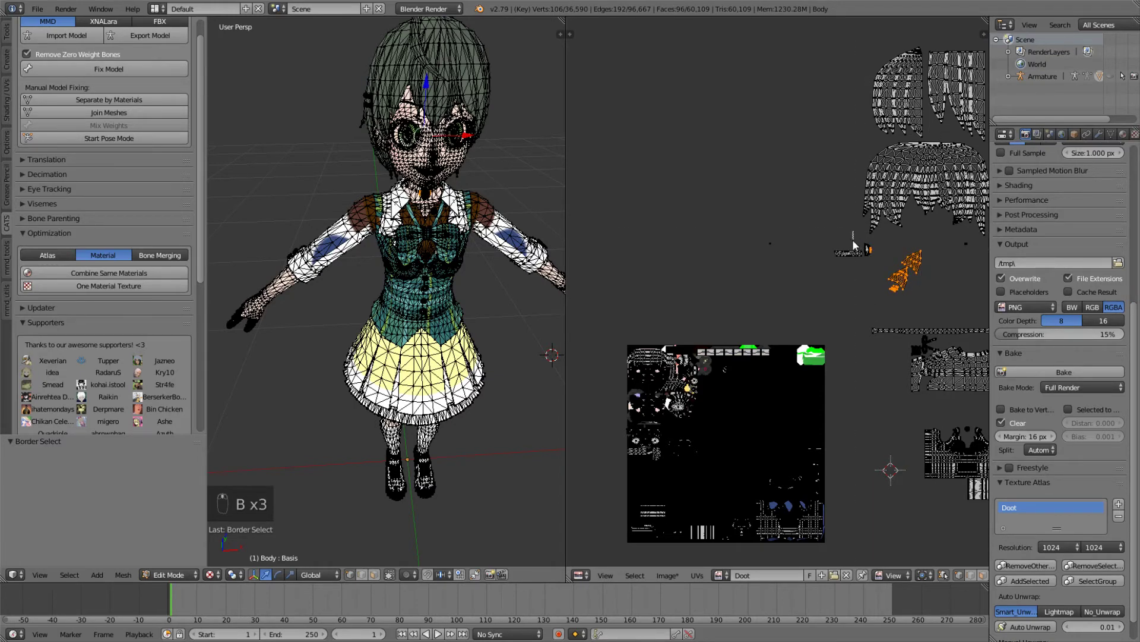
middle_click_drag(883, 271, 883, 272)
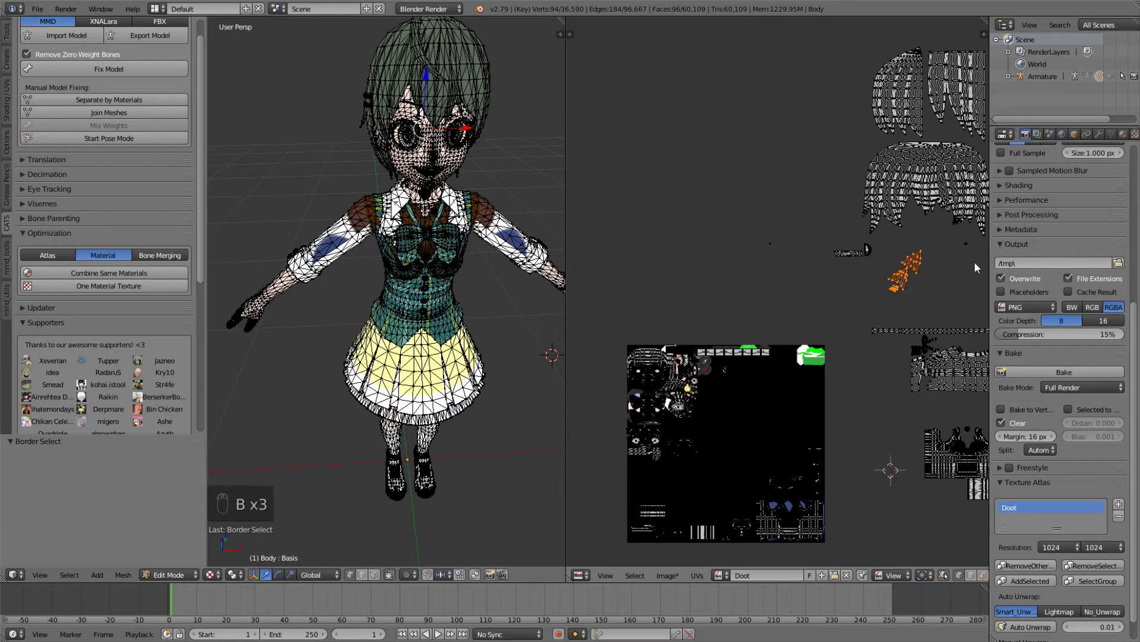
key("g")
left_click(838, 385)
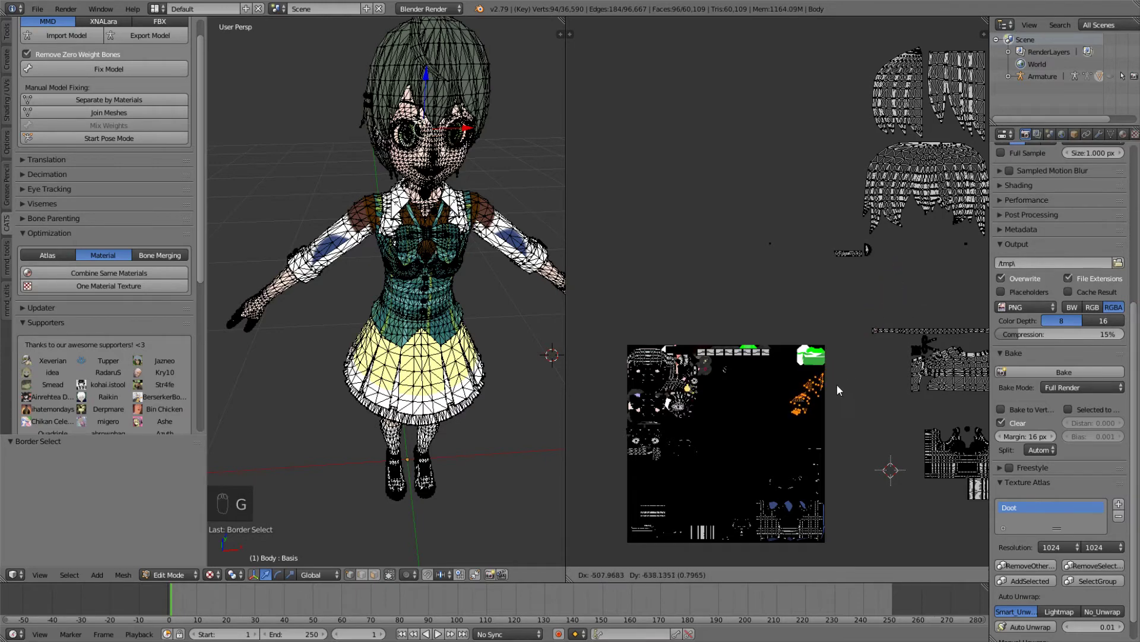
key("s")
left_click(825, 410)
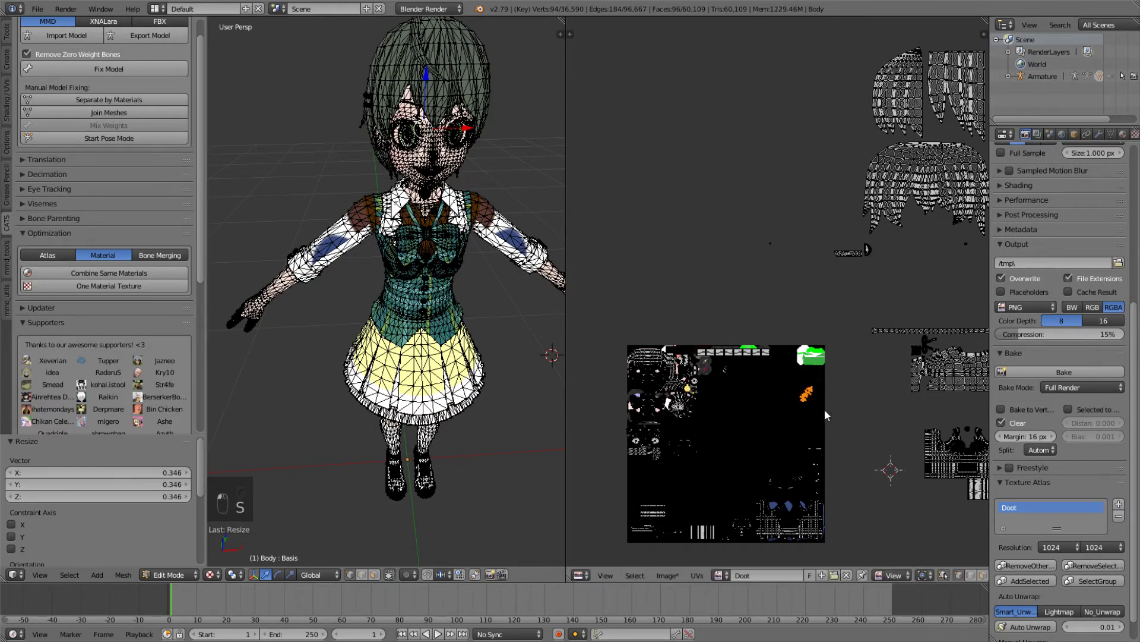
key("g")
left_click(833, 395)
key("a")
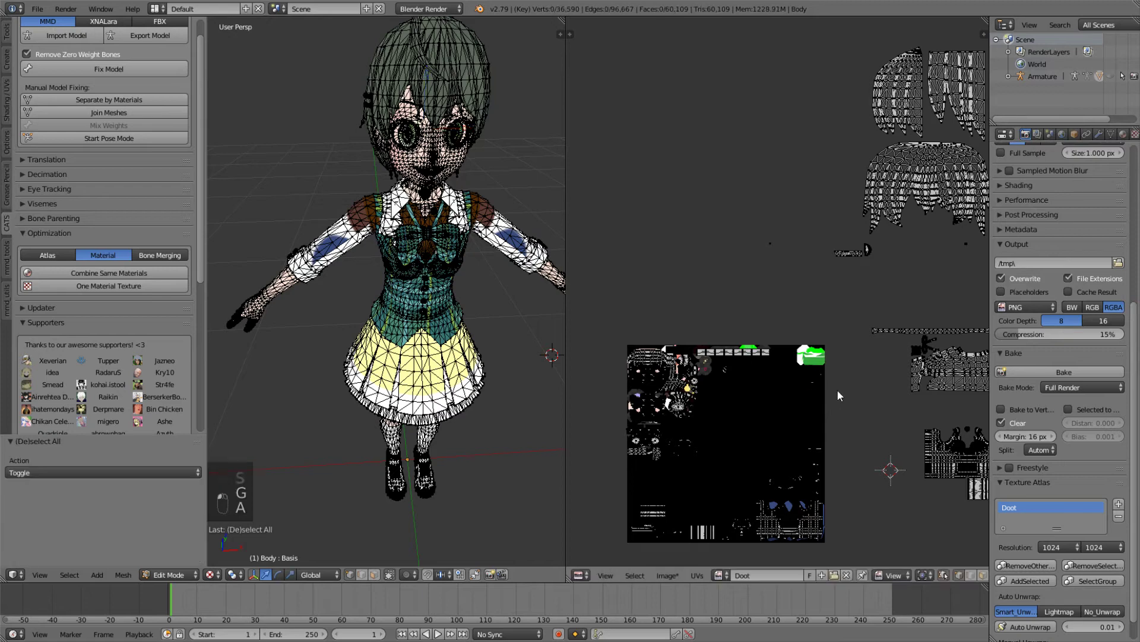
Step: Move the tiny isolated UV island above the atlas to its upper edge, between the white strip and the green patch
middle_click_drag(836, 390, 797, 385)
key("b")
left_click_drag(727, 227, 752, 261)
key("g")
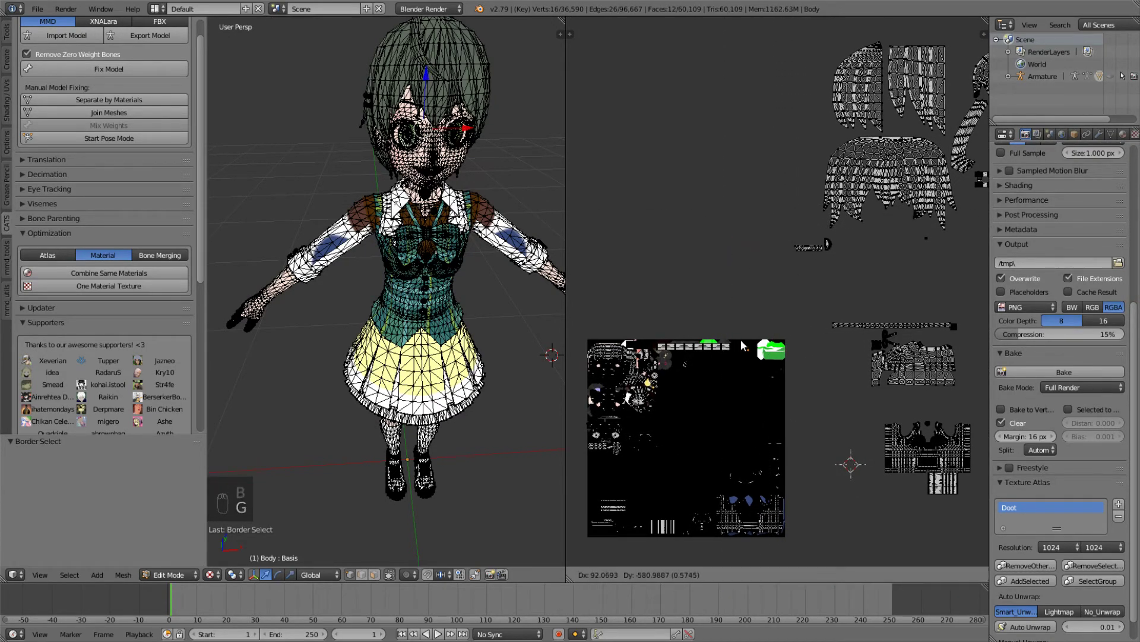
left_click(742, 345)
key("a")
Step: Move the neck UV islands into the atlas just below the white strip along the upper edge
key("b")
left_click_drag(778, 234, 846, 272)
key("g")
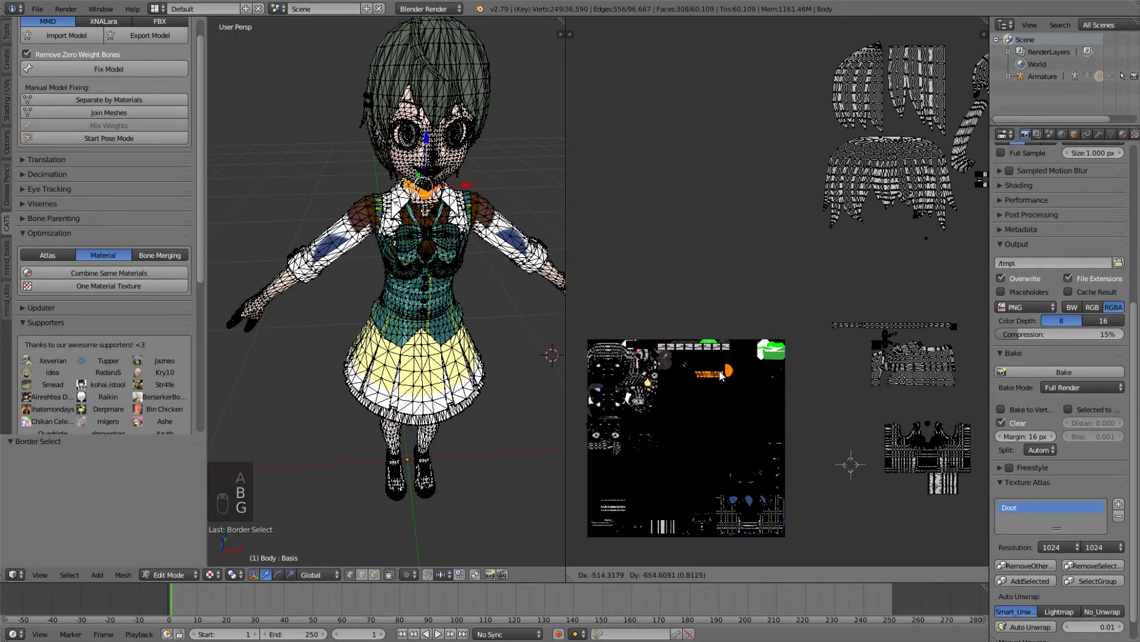
left_click(719, 363)
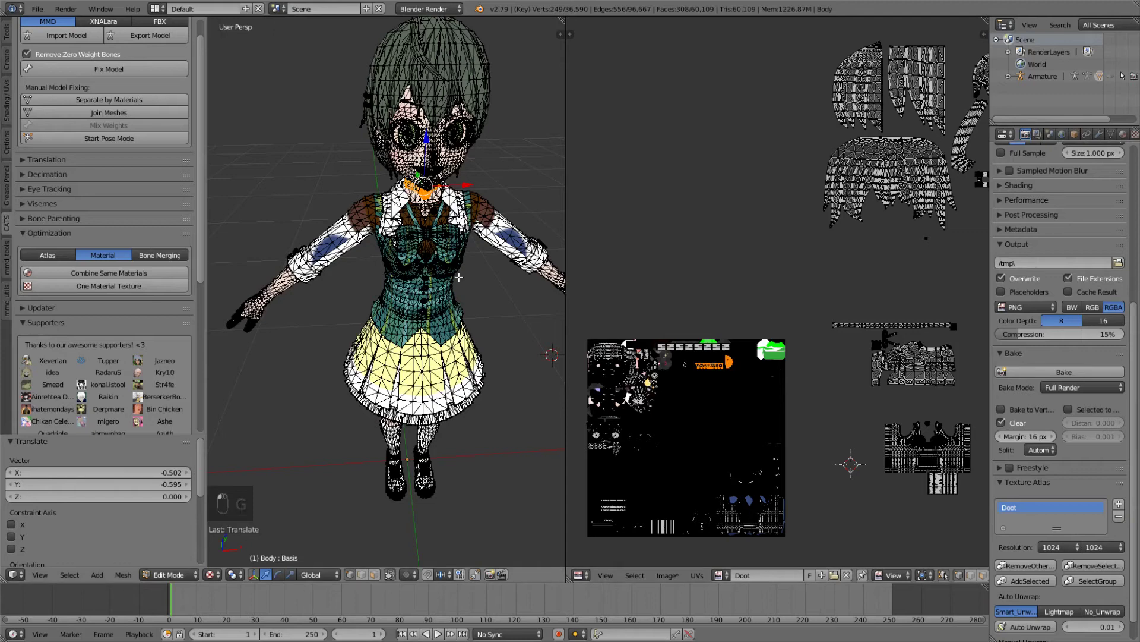
Step: Scale all the hair UV islands to 0.325 and place them near the atlas's centre, below the neck islands
middle_click_drag(796, 278, 697, 312)
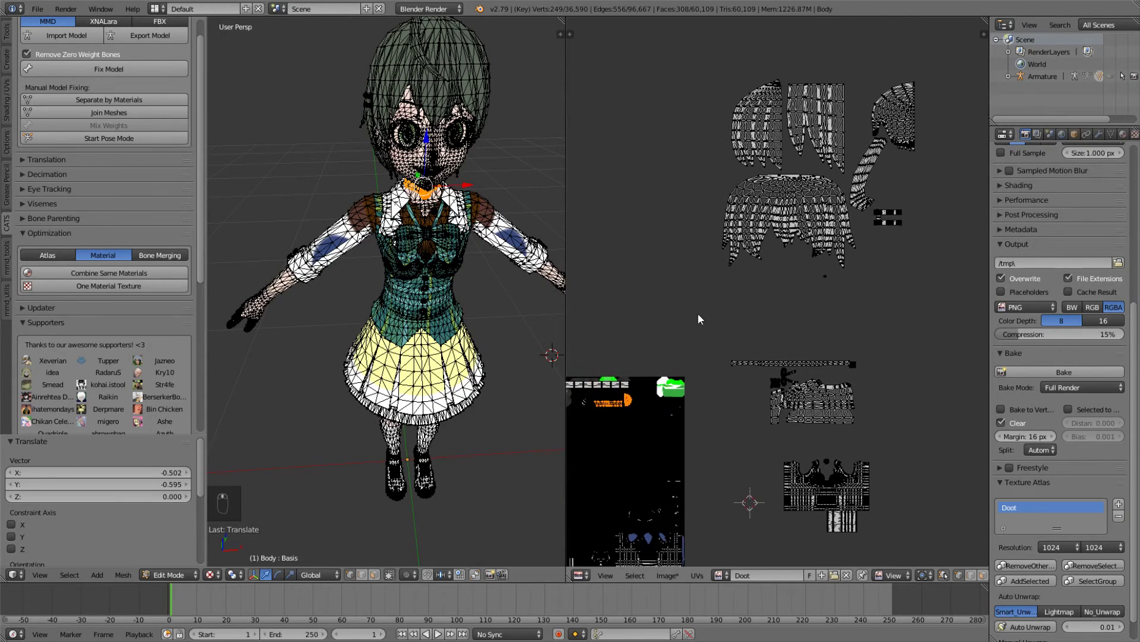
key("a")
key("b")
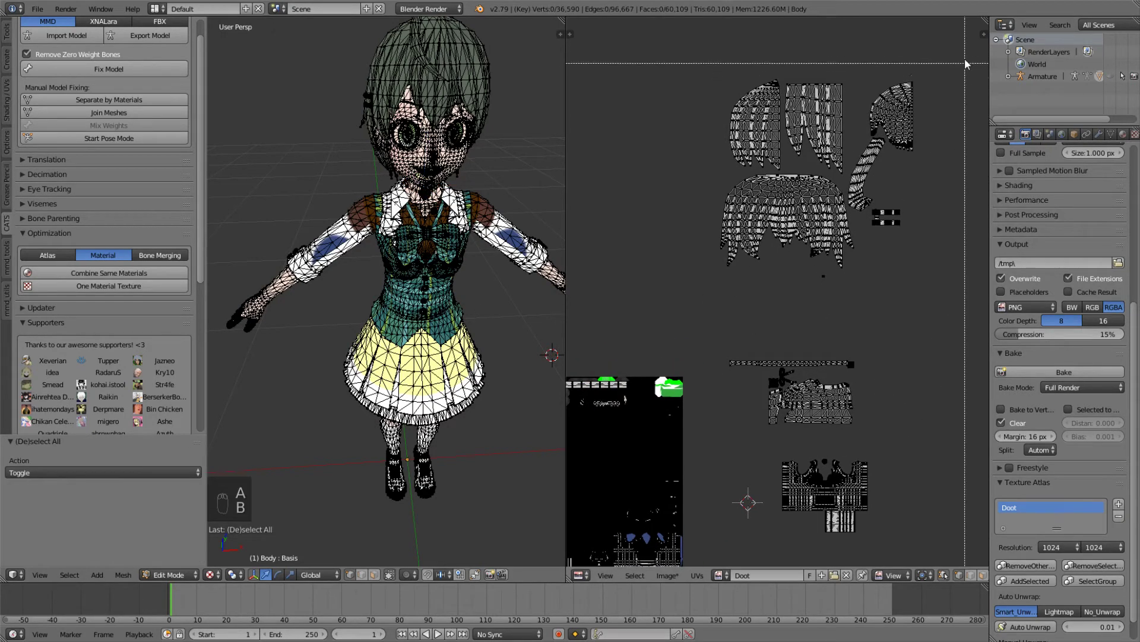
left_click_drag(963, 48, 653, 299)
key("s")
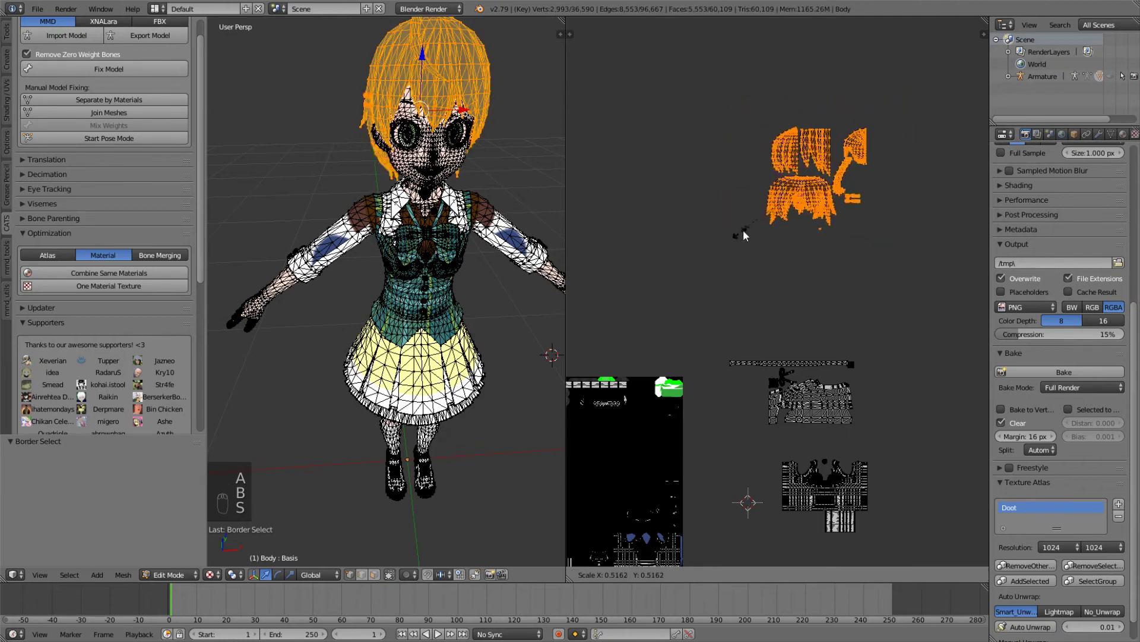
left_click(768, 215)
key("g")
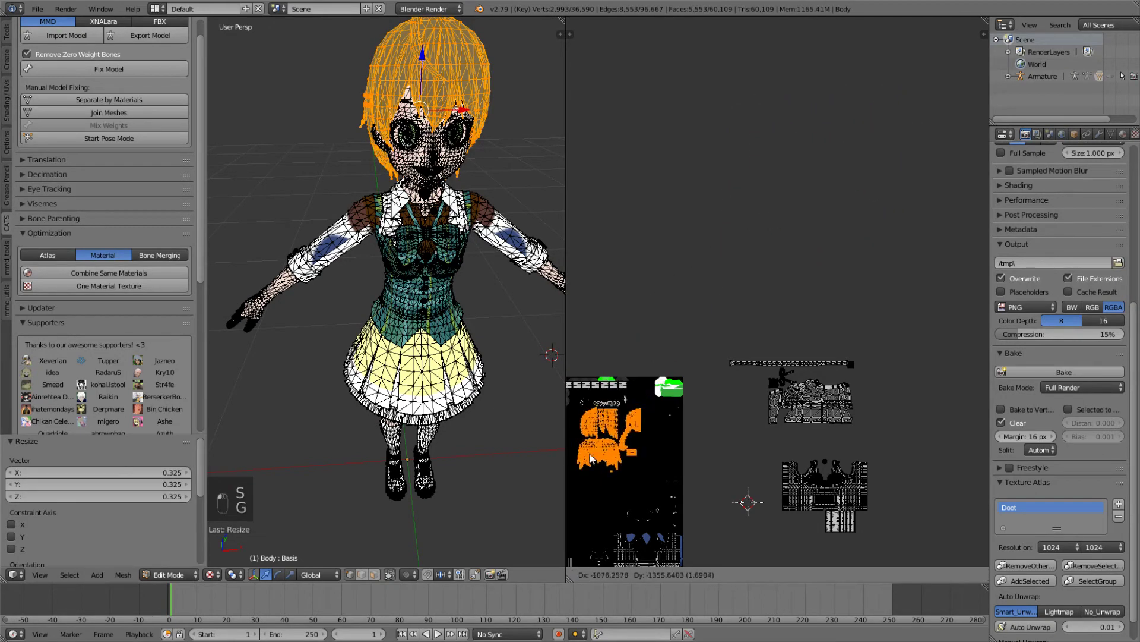
left_click(607, 414)
middle_click_drag(607, 414, 756, 327)
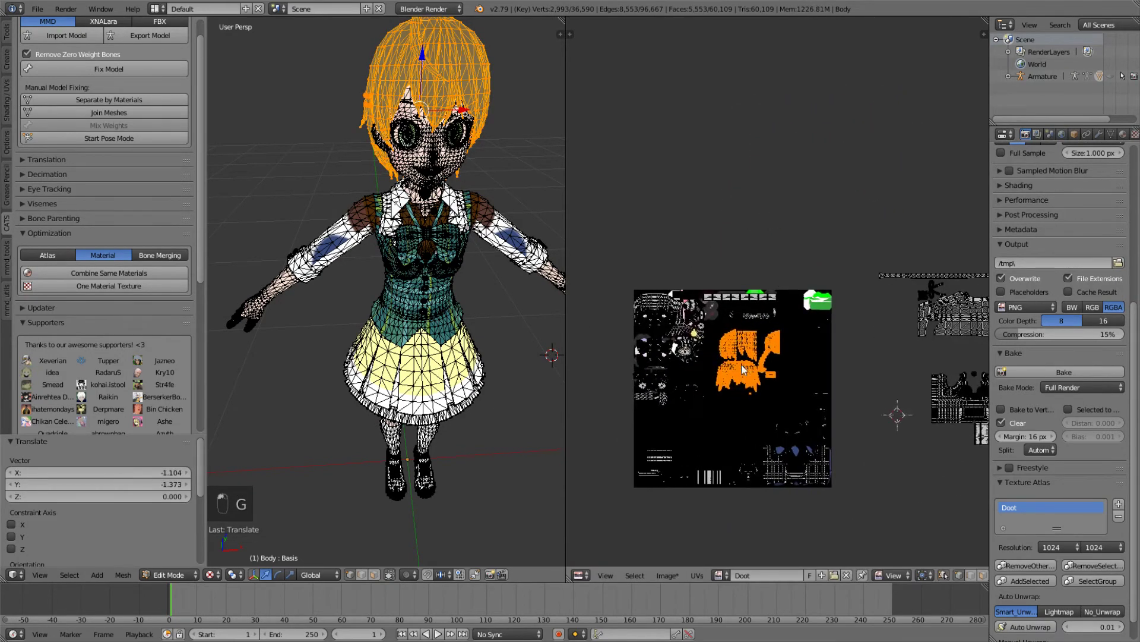
key("g")
left_click(734, 363)
key("a")
Step: Scale the vest and shoe UV islands beside the atlas to 0.370
middle_click_drag(792, 362, 698, 355)
key("b")
left_click_drag(961, 223, 753, 501)
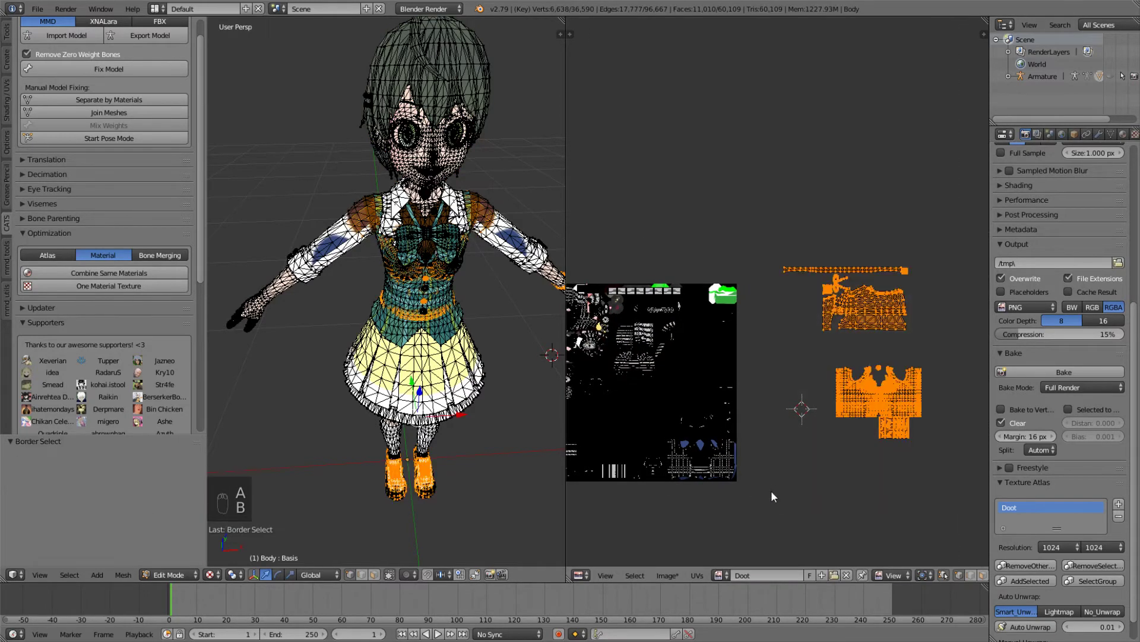
key("s")
left_click(839, 405)
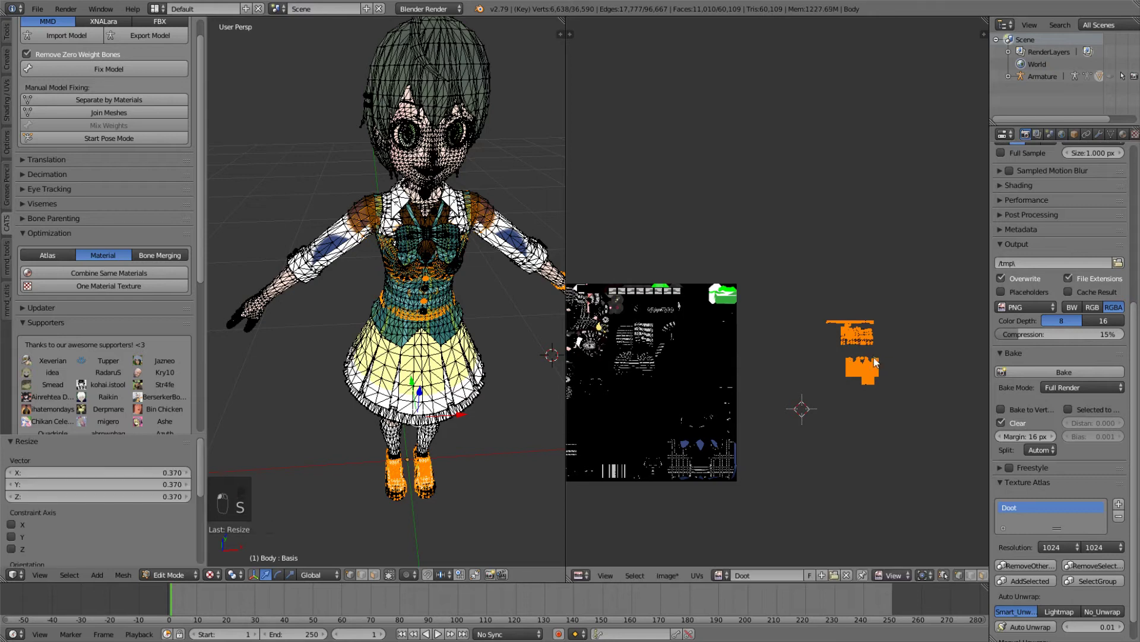
key("a")
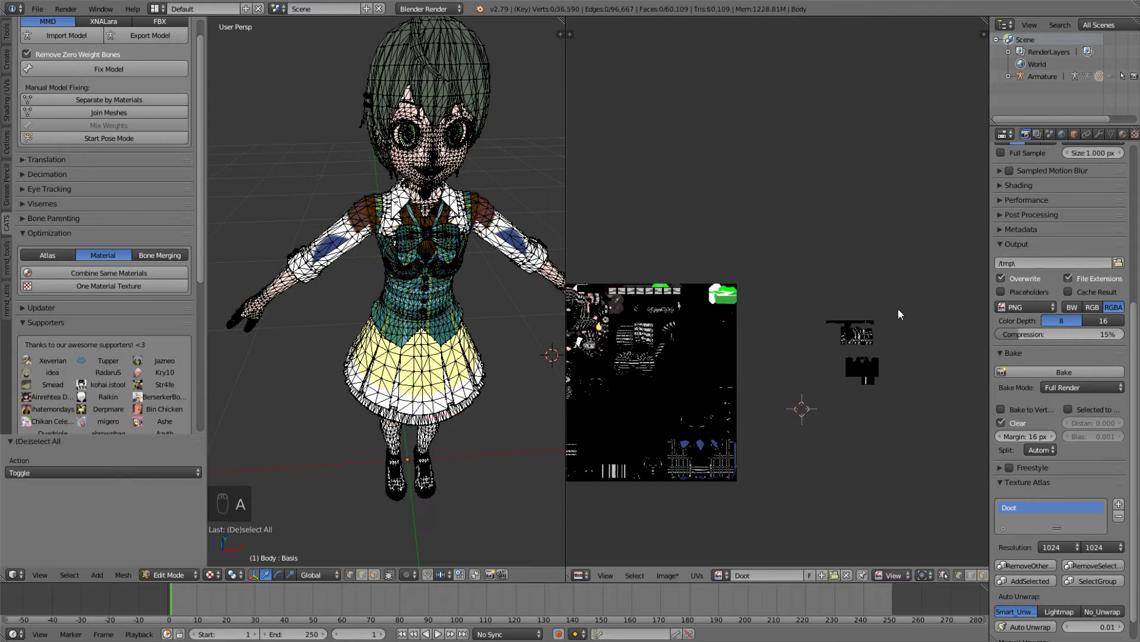
Step: Move the upper shrunken group, the shoe UV islands, into the atlas below the upper-right green patch
key("b")
left_click_drag(896, 302, 817, 408)
key("g")
key("Escape")
key("a")
Step: Move the shrunken vest UV islands into the atlas, to the right of the hair islands
key("b")
left_click(866, 367)
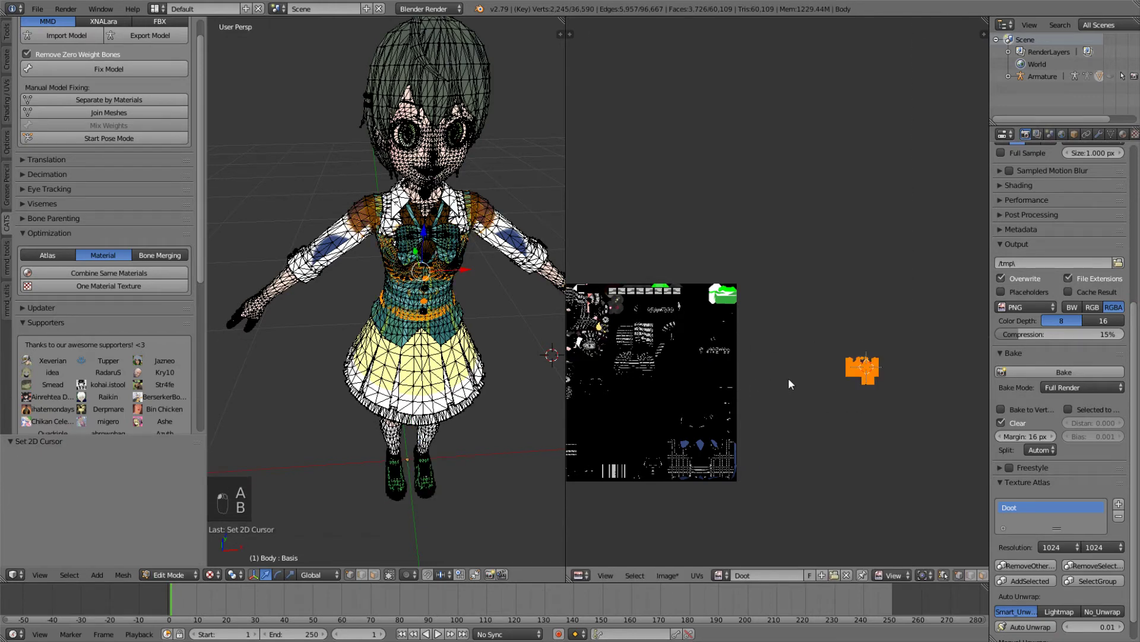
key("g")
left_click(616, 380)
Step: Select the skin UV islands below the atlas and scale them to about 0.58
middle_click_drag(775, 343, 846, 203)
scroll(789, 363, "down", 3)
middle_click_drag(788, 362, 768, 320)
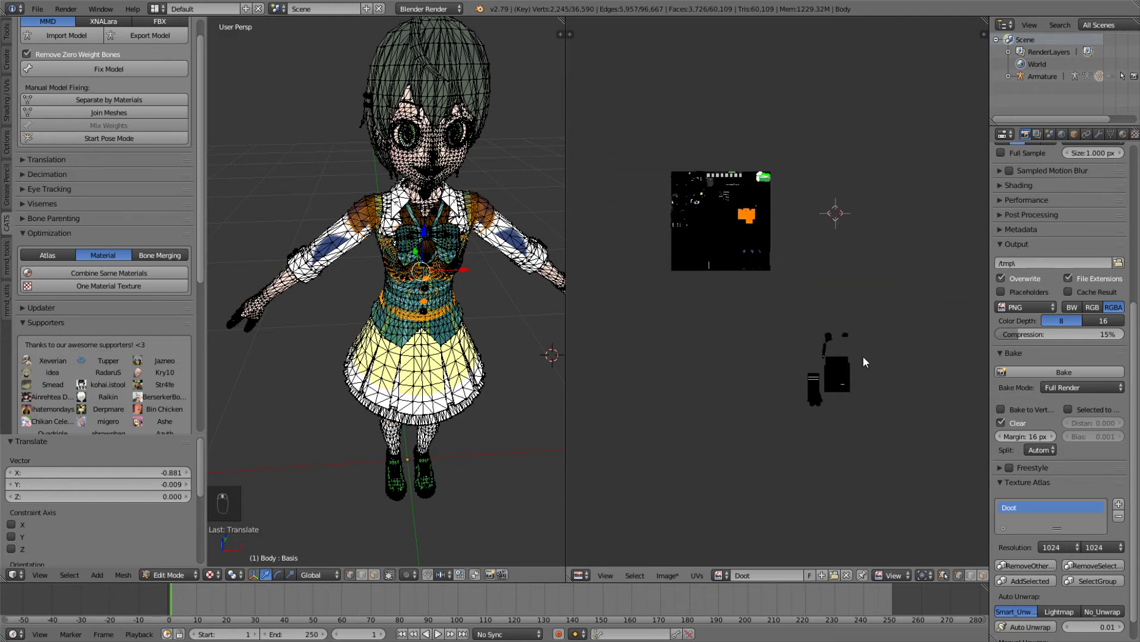
scroll(882, 372, "up", 4)
key("a")
key("b")
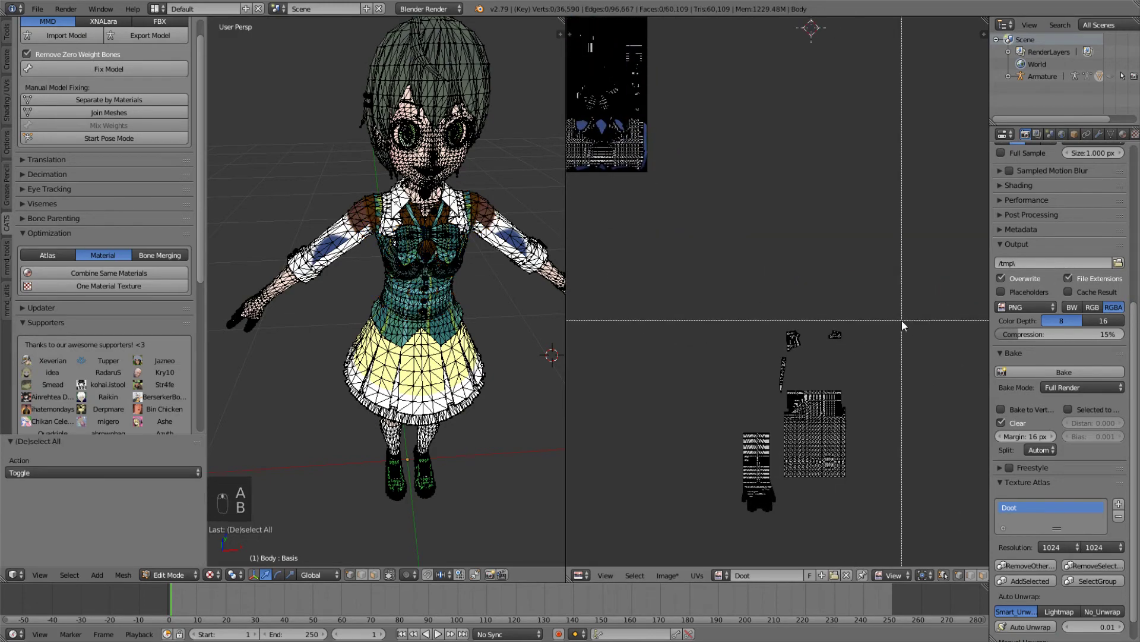
left_click_drag(898, 282, 629, 567)
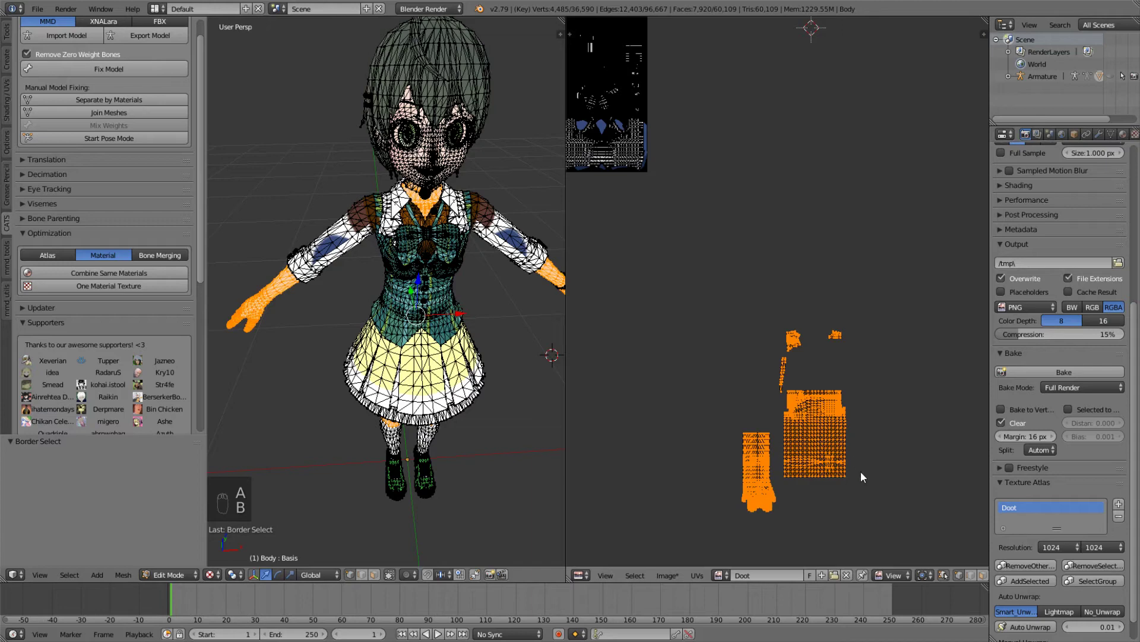
key("s")
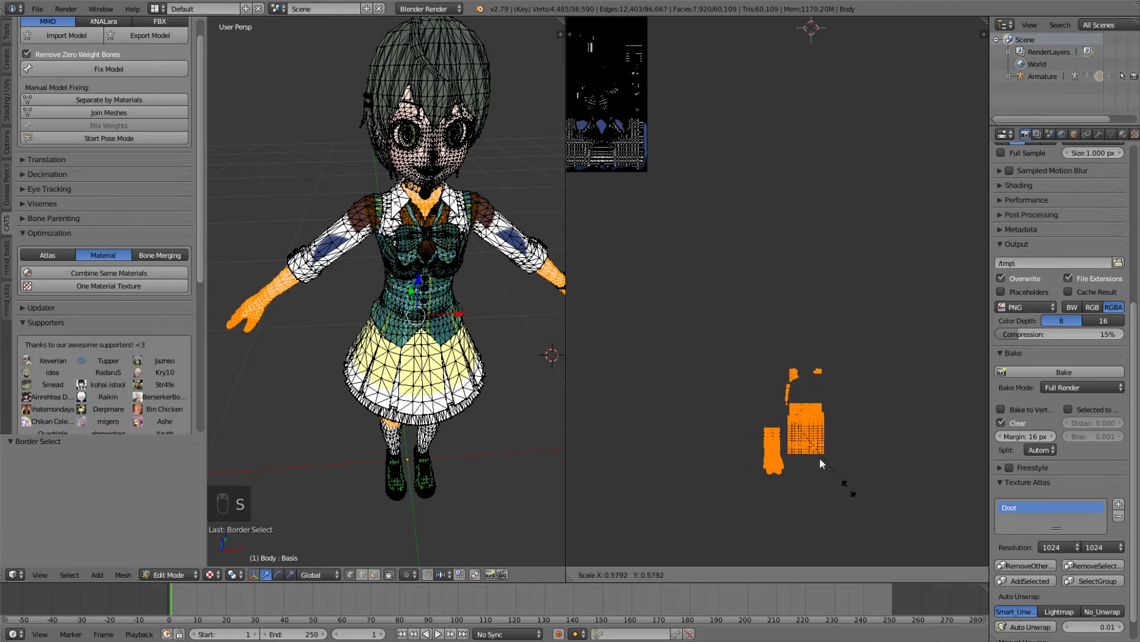
left_click(820, 460)
Step: Move the skin UV islands into the empty area below the hair islands in the atlas
key("g")
left_click(658, 273)
middle_click_drag(658, 273, 837, 395)
key("g")
left_click(703, 243)
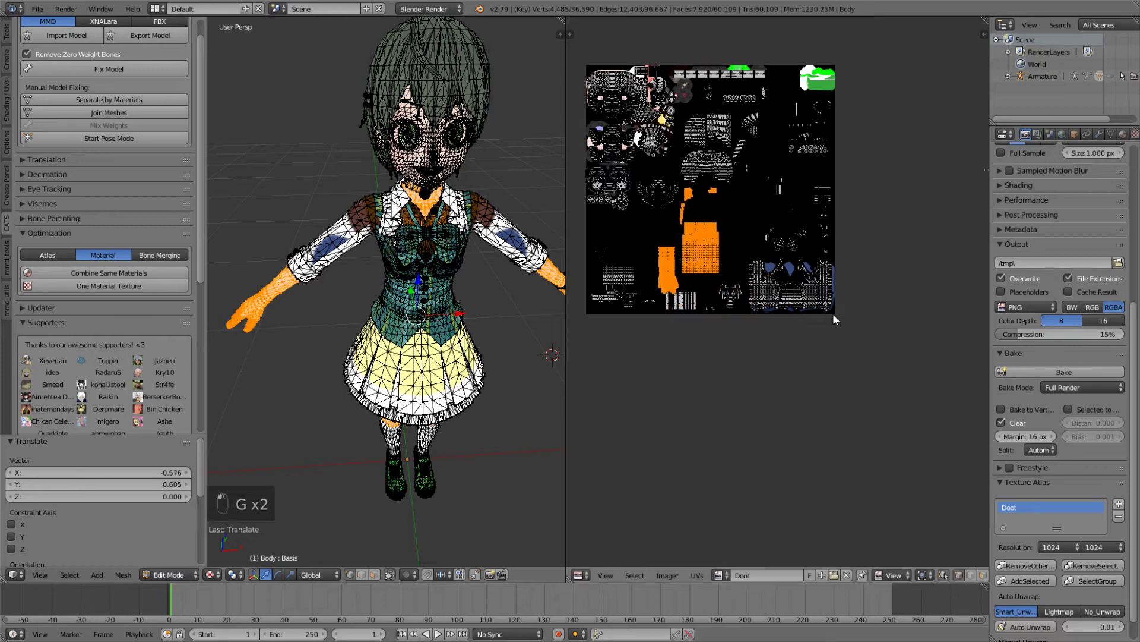
Step: Rotate the skin UV islands by 47.6° and shift them by 0.044 in X and 0.049 in Y to clear the neighbouring islands
key("r")
left_click(733, 412)
key("f")
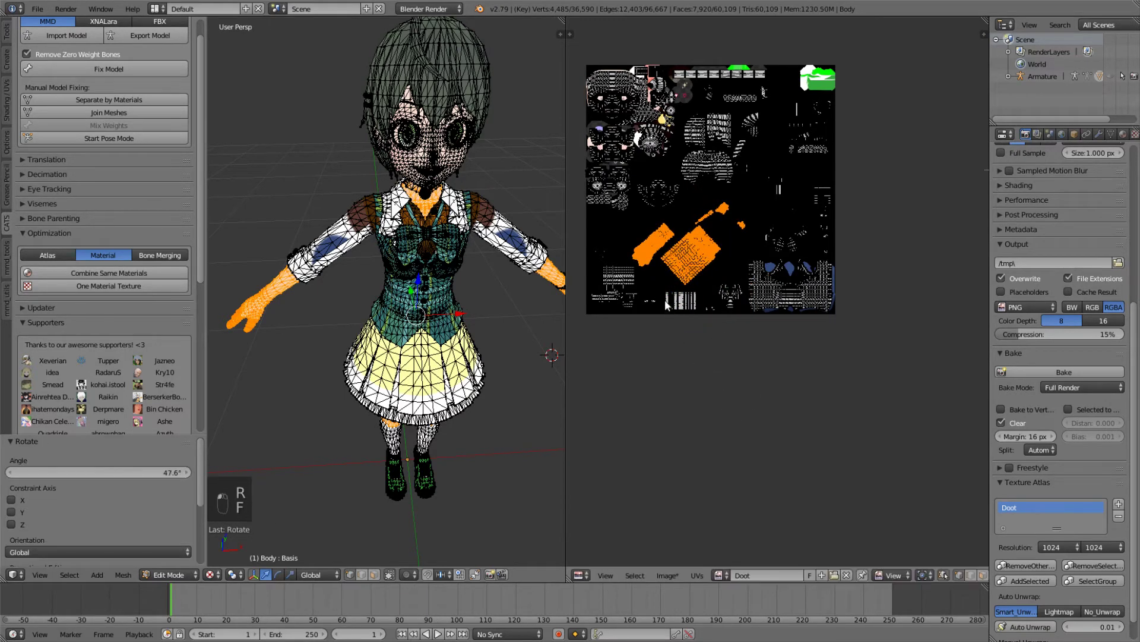
key("g")
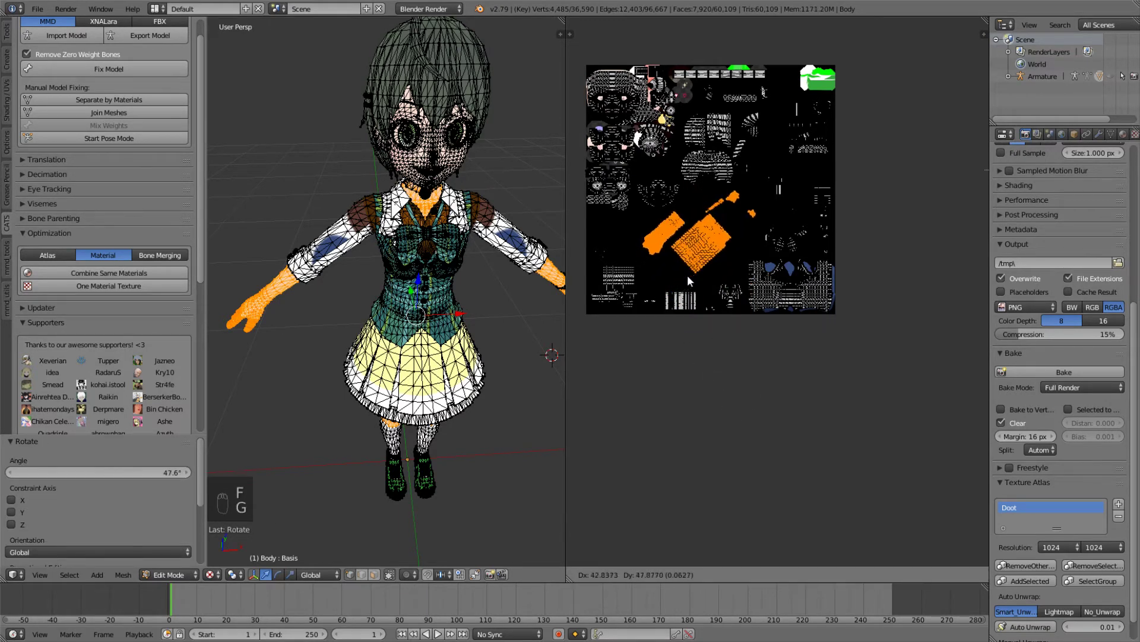
left_click(687, 276)
scroll(689, 276, "up", 4)
scroll(706, 275, "down", 2)
scroll(718, 254, "down", 8)
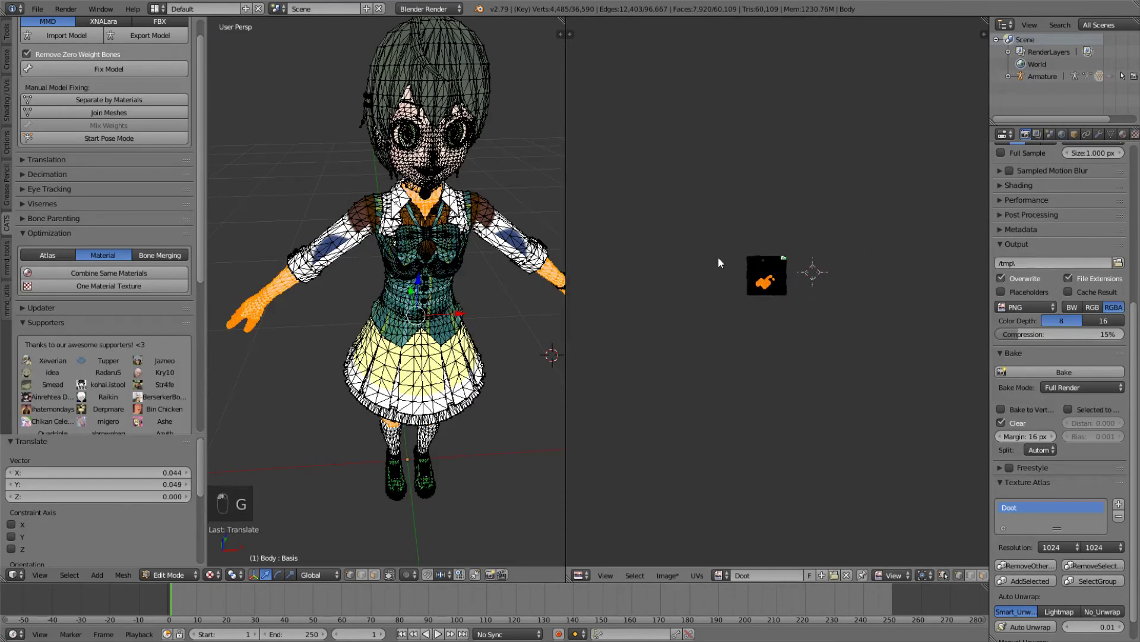
scroll(746, 261, "up", 7)
scroll(802, 309, "up", 4)
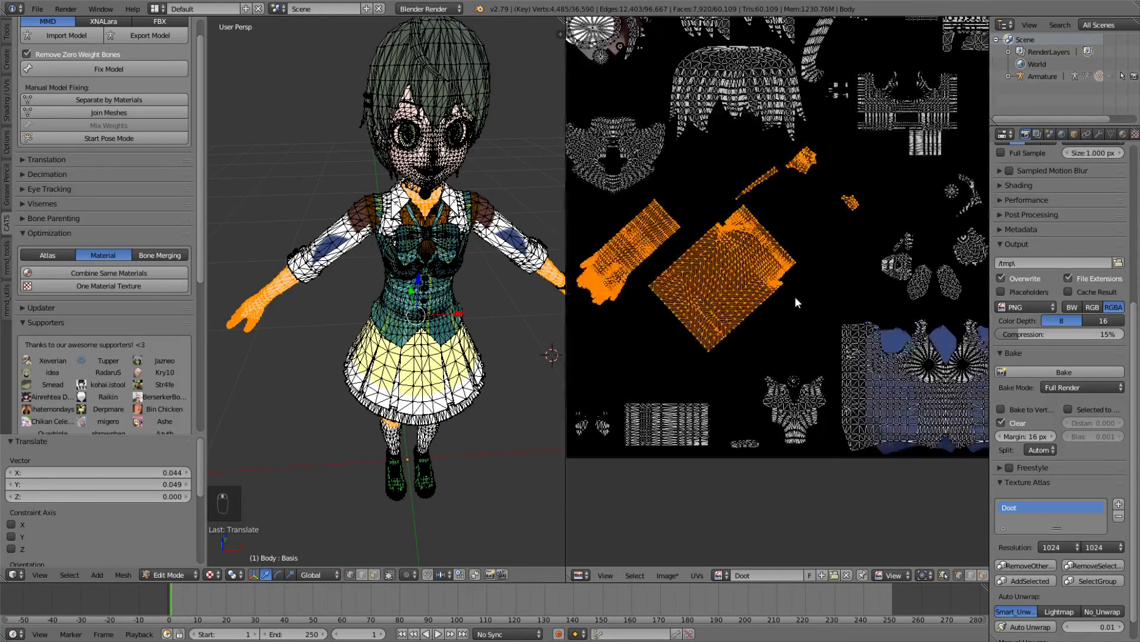
key("a")
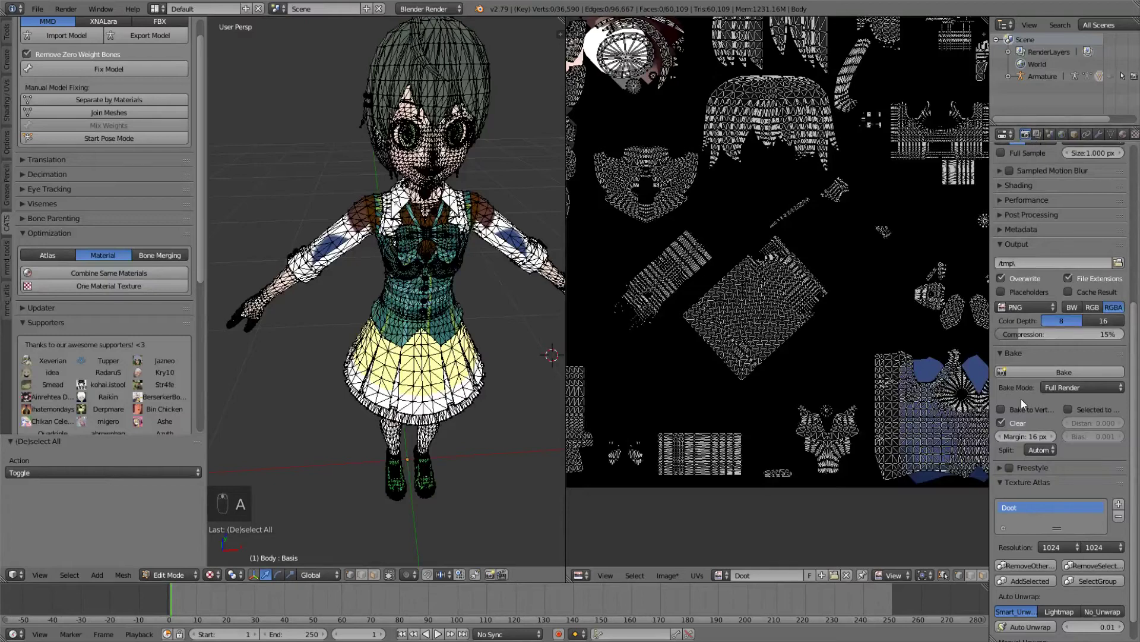
Step: Set the bake mode to Textures and bake the textures into the Doot atlas image
left_click(1063, 387)
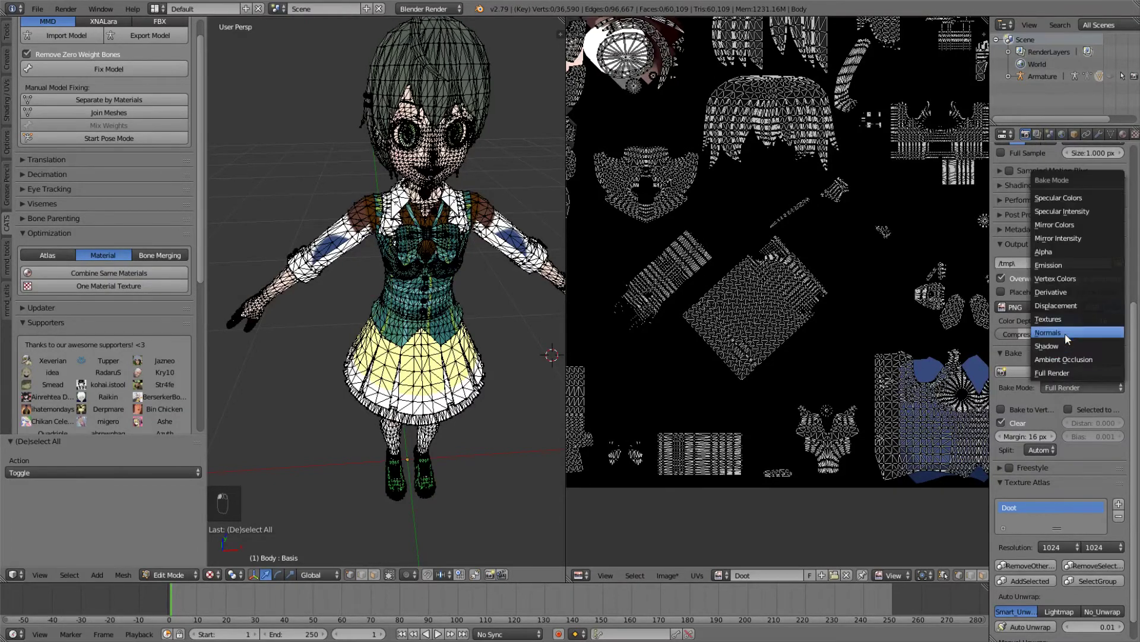
left_click(1068, 321)
left_click(1065, 369)
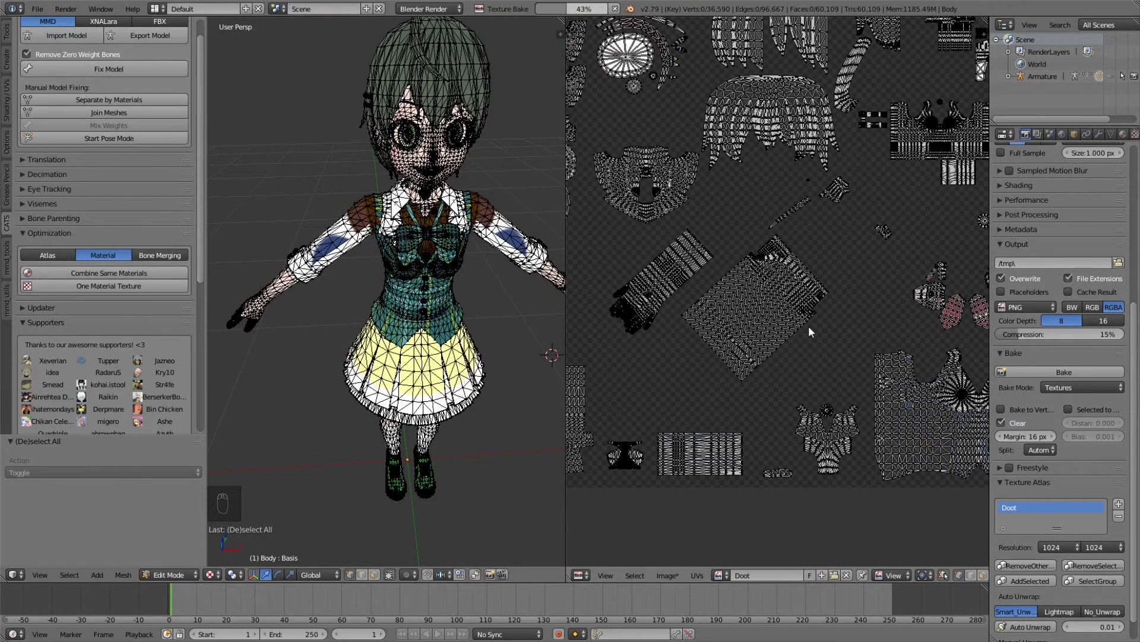
Step: Leave Edit Mode and inspect the baked skin textures in the atlas
scroll(771, 313, "down", 2)
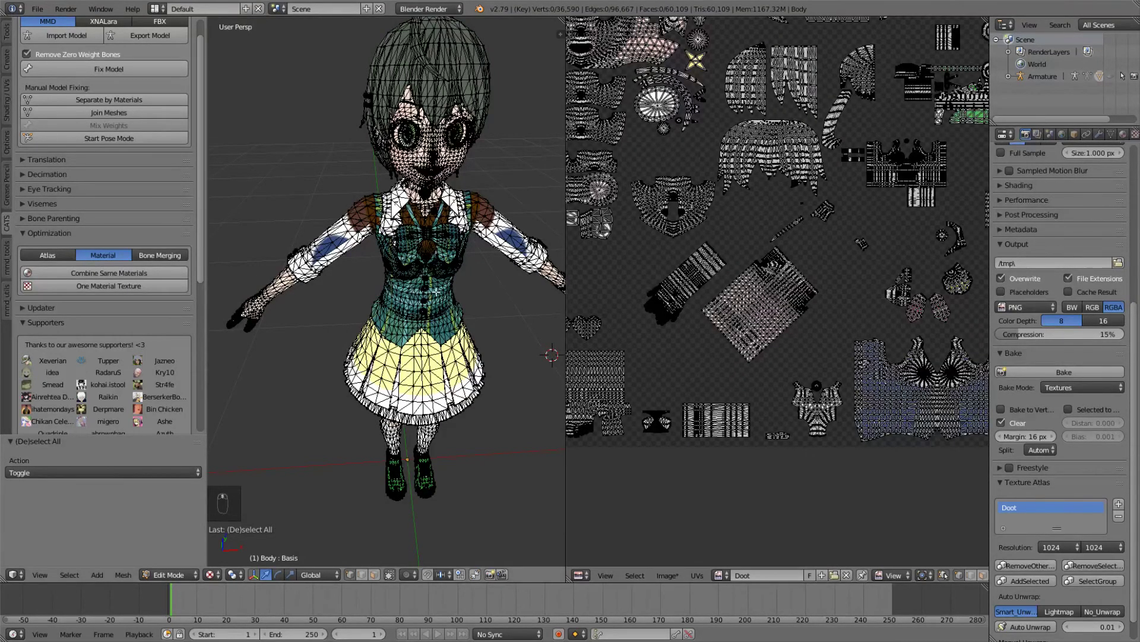
key("Tab")
scroll(614, 290, "up", 4)
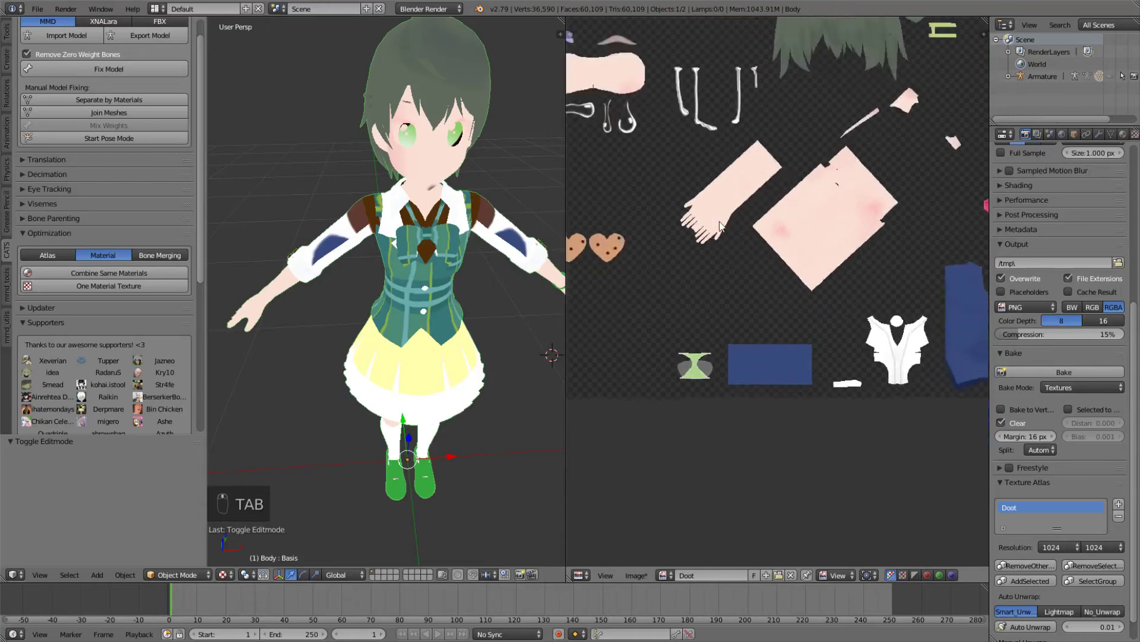
Step: Examine the baked skin, hair and clothing islands across the whole Doot atlas image
scroll(720, 226, "up", 4)
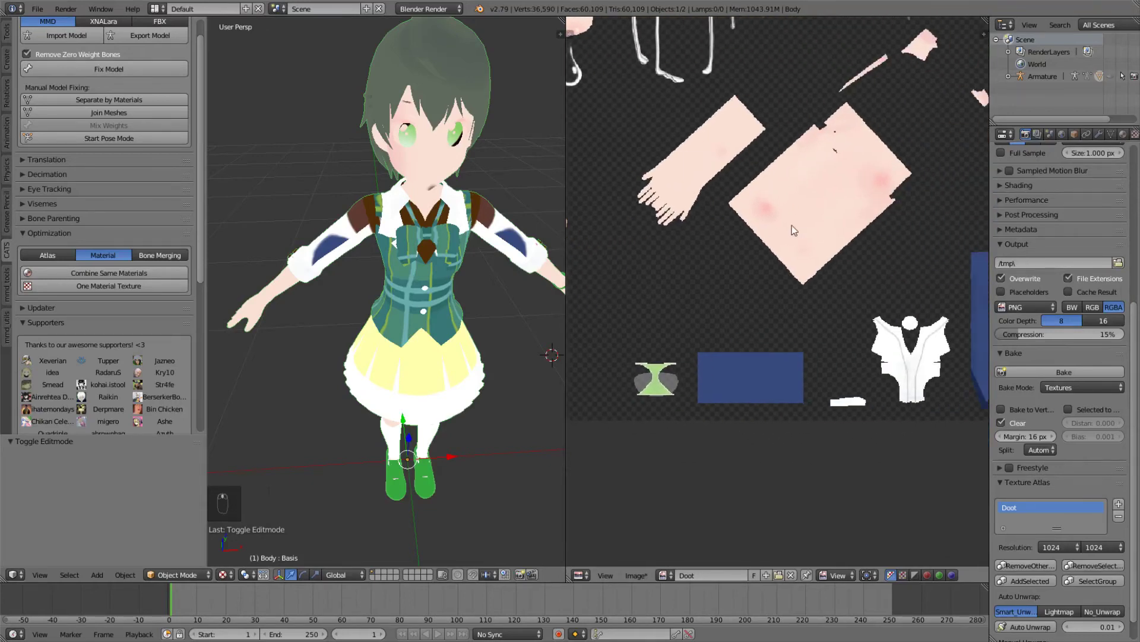
middle_click_drag(794, 231, 904, 404)
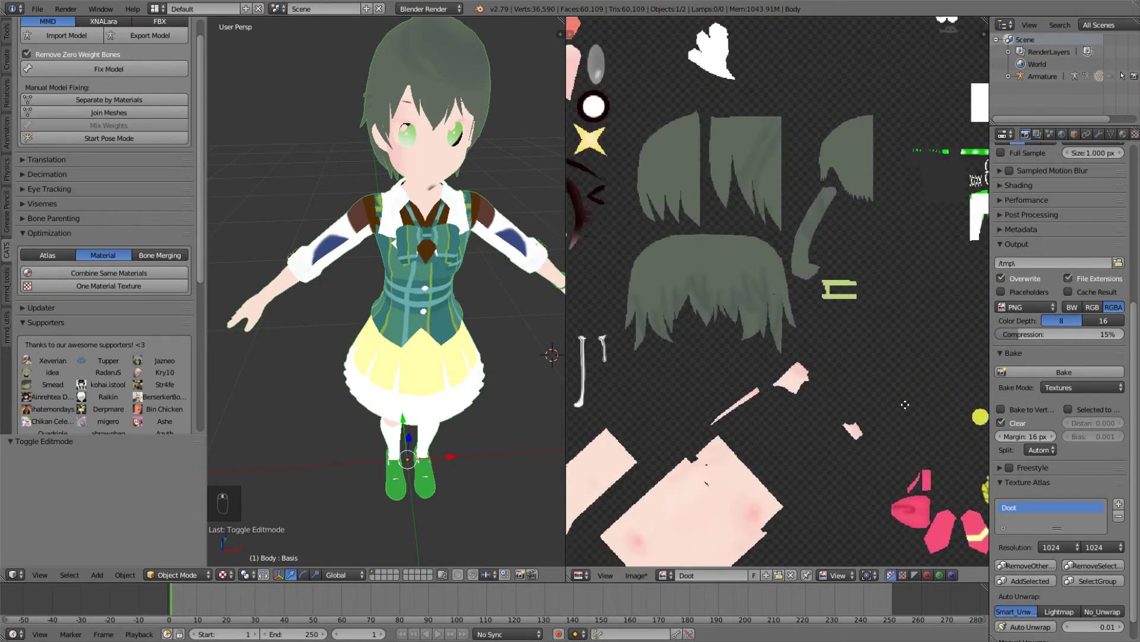
middle_click_drag(877, 184, 863, 322)
scroll(844, 383, "down", 1)
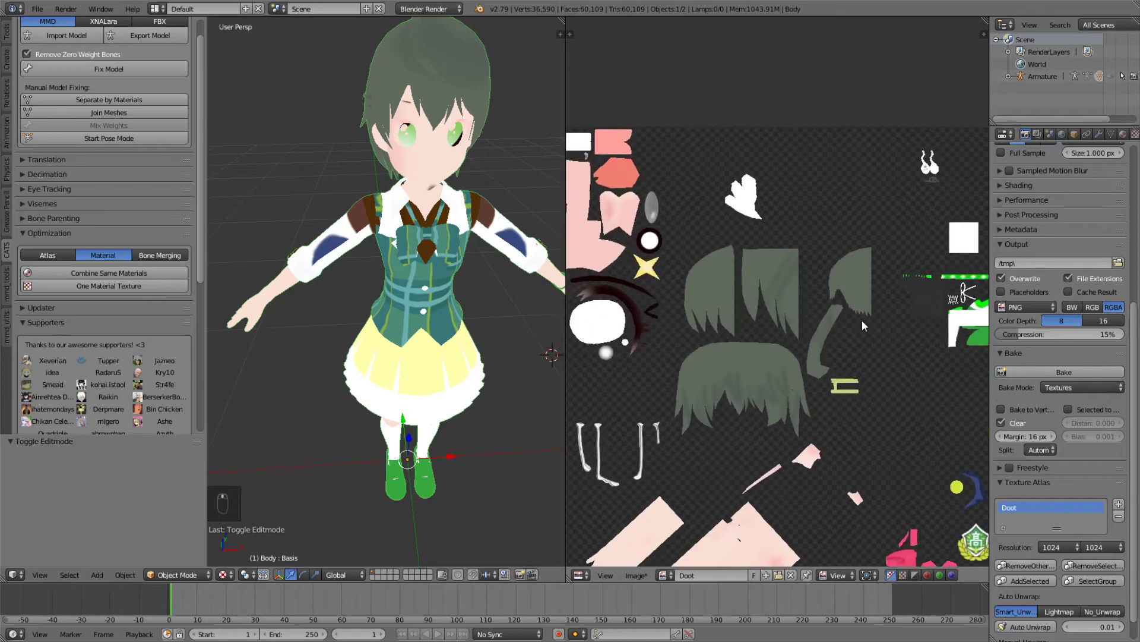
scroll(863, 325, "down", 3)
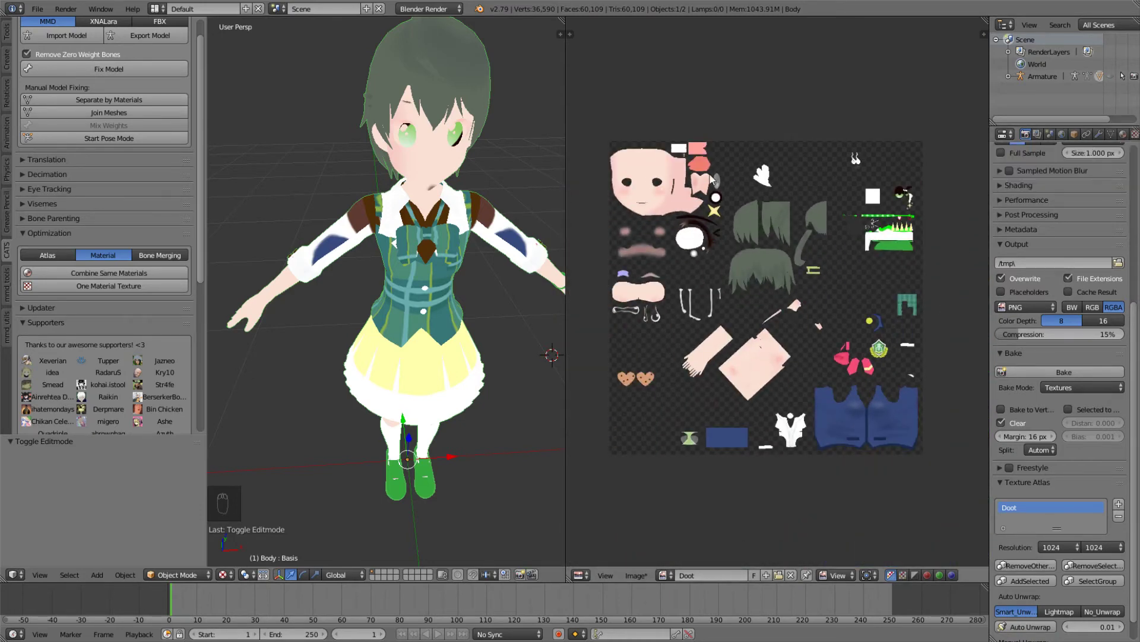
Step: Save the project as a separate blend file named skir in the blend files folder
left_click(36, 9)
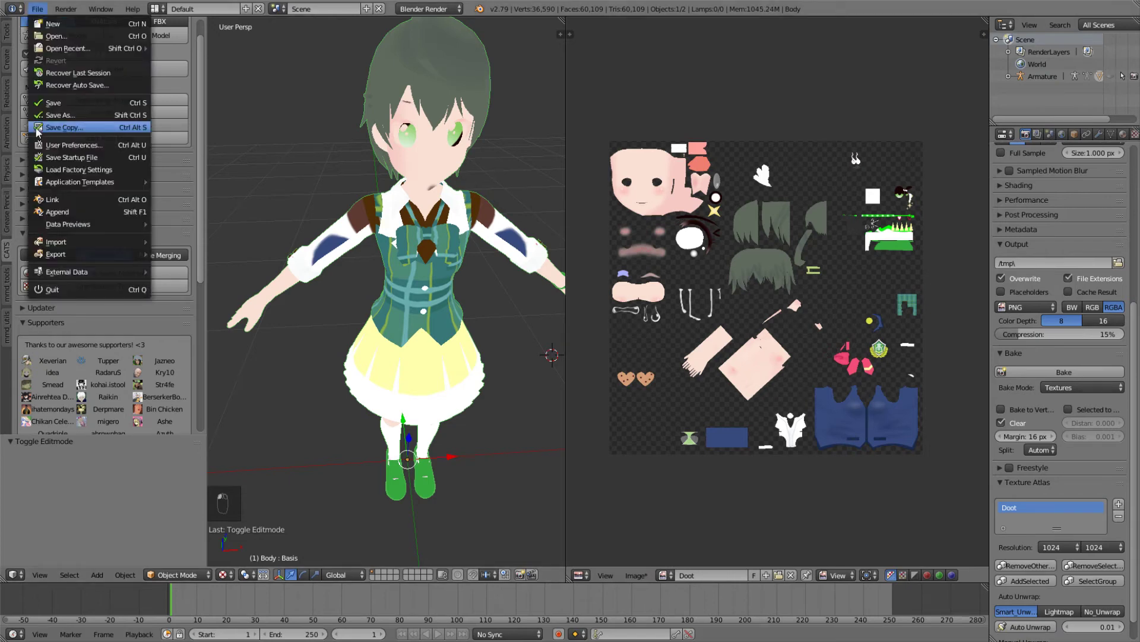
left_click(70, 116)
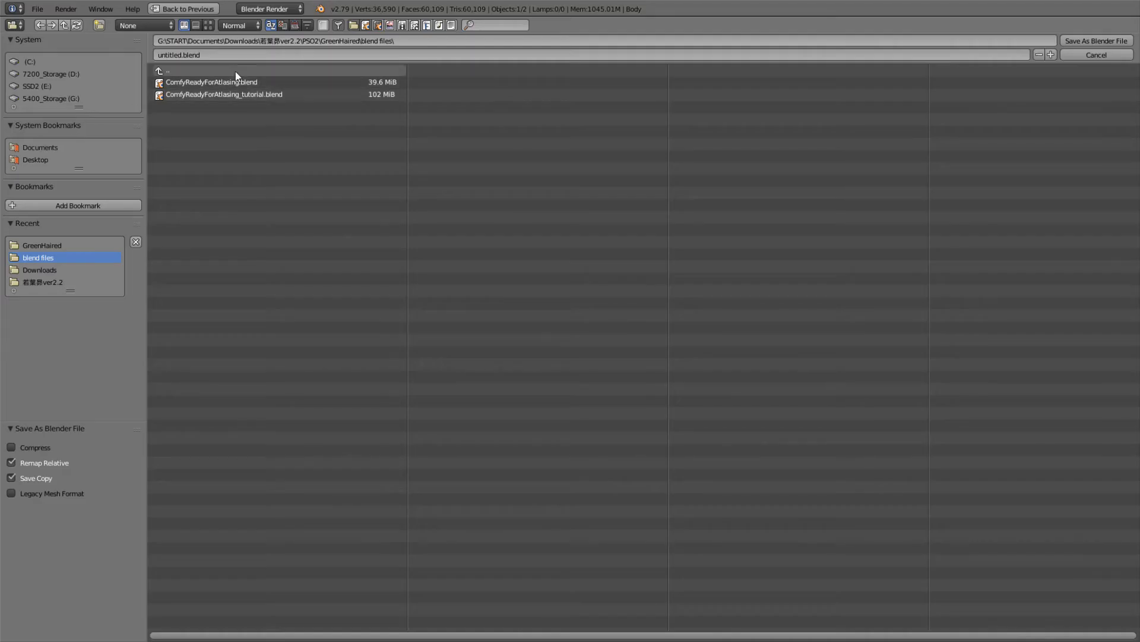
left_click(183, 54)
left_click_drag(181, 54, 123, 54)
type("skir")
left_click(1098, 41)
left_click(1100, 41)
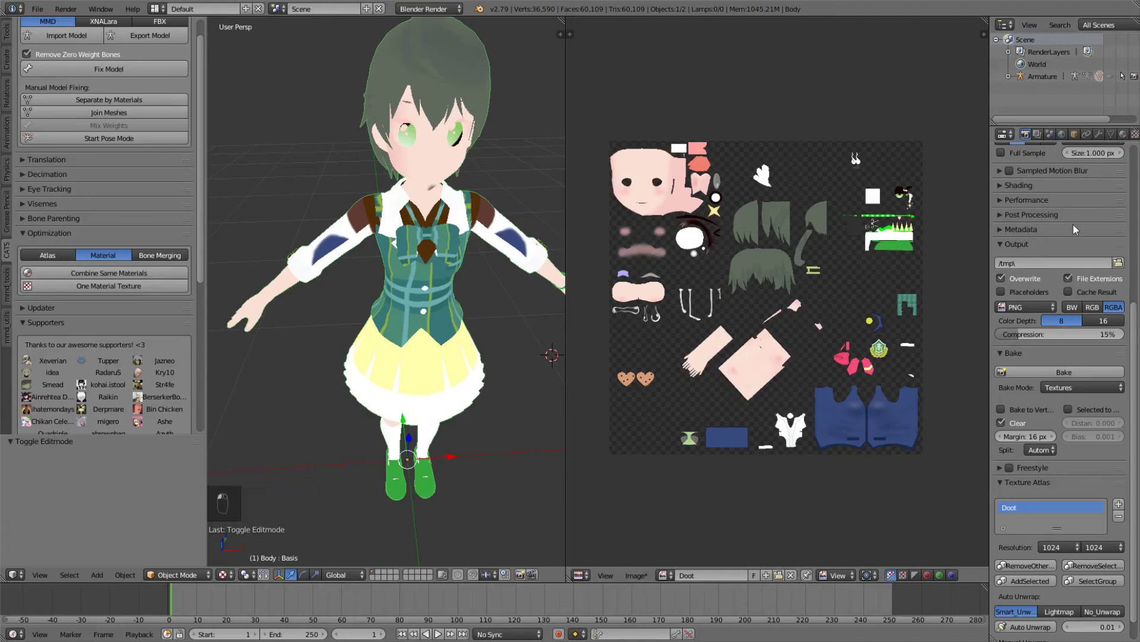
Step: Remove the Body mesh's material slots from the start of the list down to 上半身小
left_click(1122, 135)
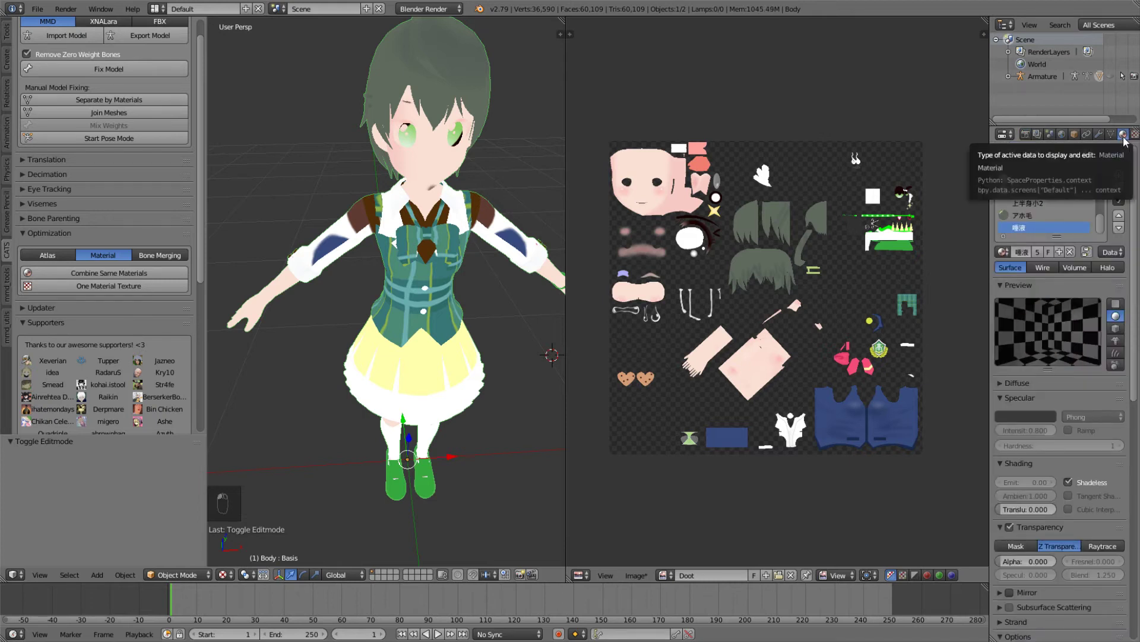
scroll(1093, 208, "up", 8, "ctrl")
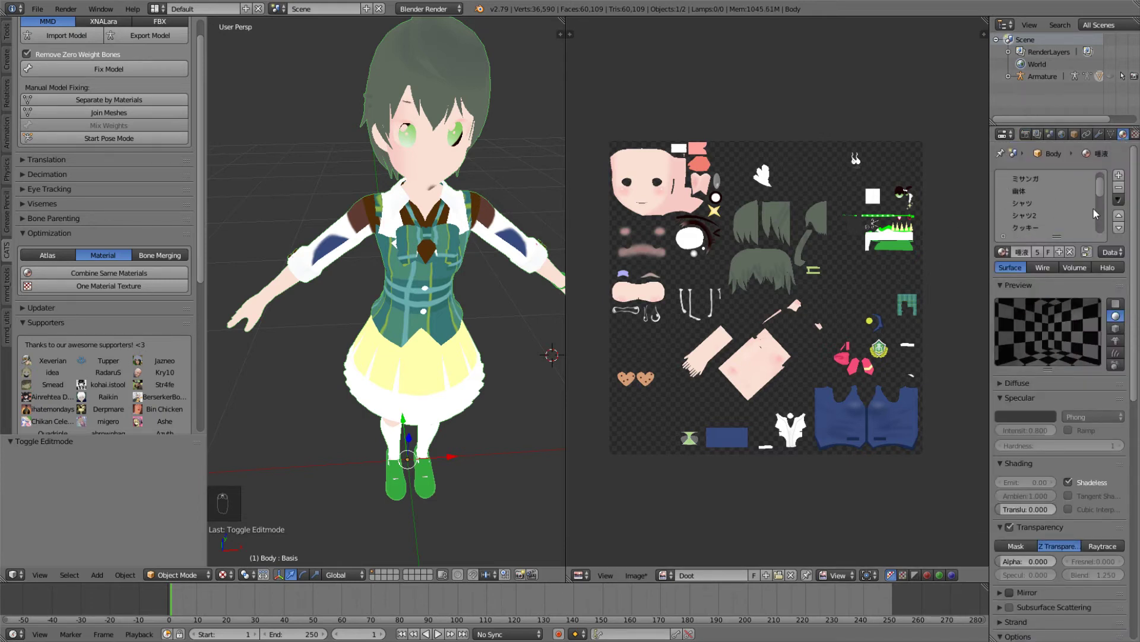
left_click(1119, 189)
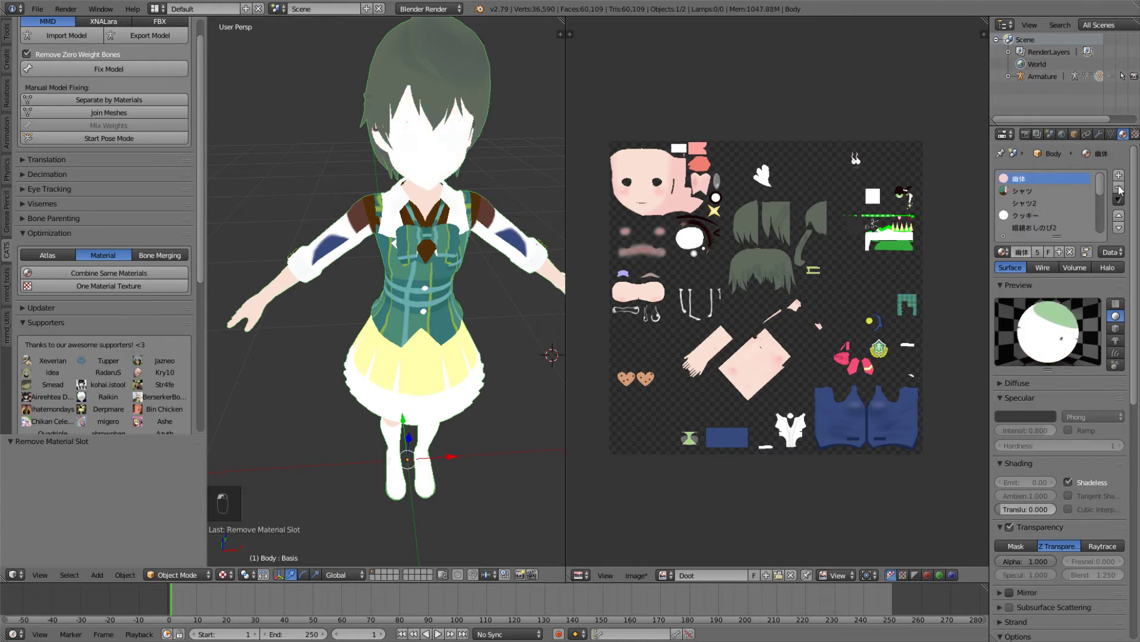
left_click(1119, 189)
left_click(1119, 189)
left_click(1119, 189)
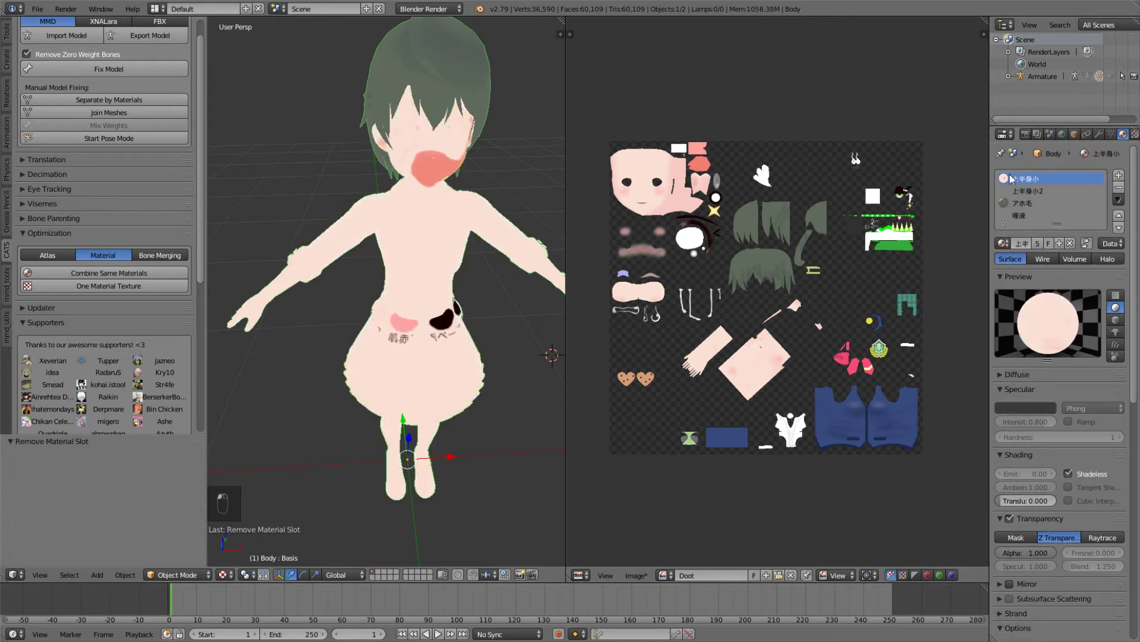
Step: Try to remove the 上半身小 material slot while in Edit Mode
key("Tab")
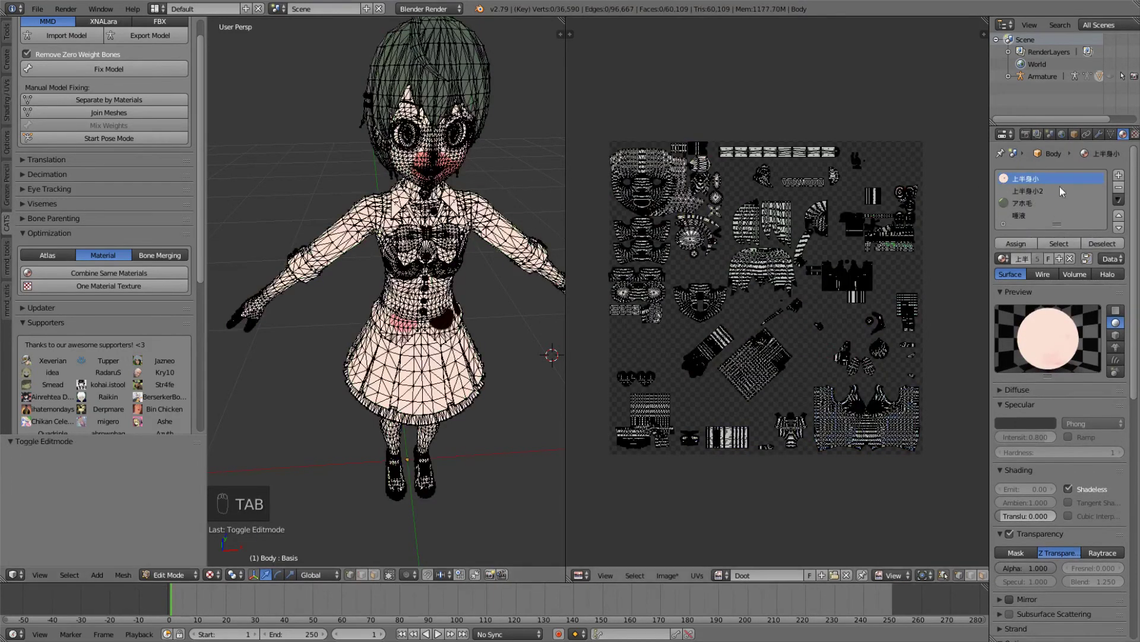
left_click(1119, 188)
key("Tab")
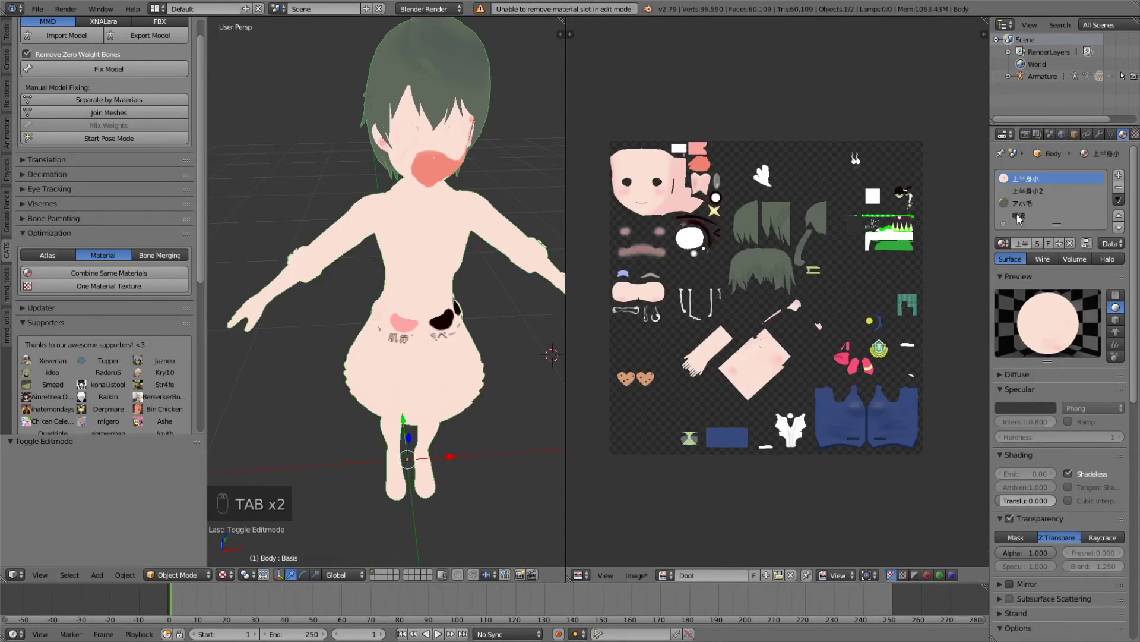
Step: Remove the four remaining material slots from the Body mesh in Object Mode
left_click(1120, 187)
left_click(1119, 188)
left_click(1122, 188)
left_click(1125, 189)
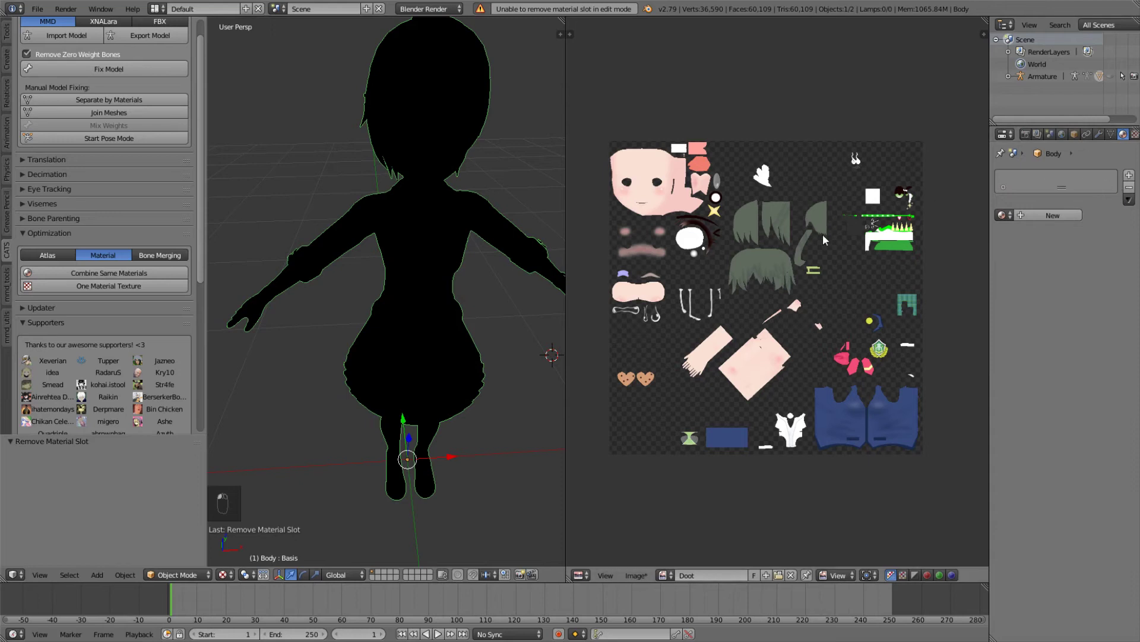
Step: Create one new material for the Body mesh and add a new image texture to it
scroll(686, 255, "down", 1)
scroll(686, 255, "up", 1)
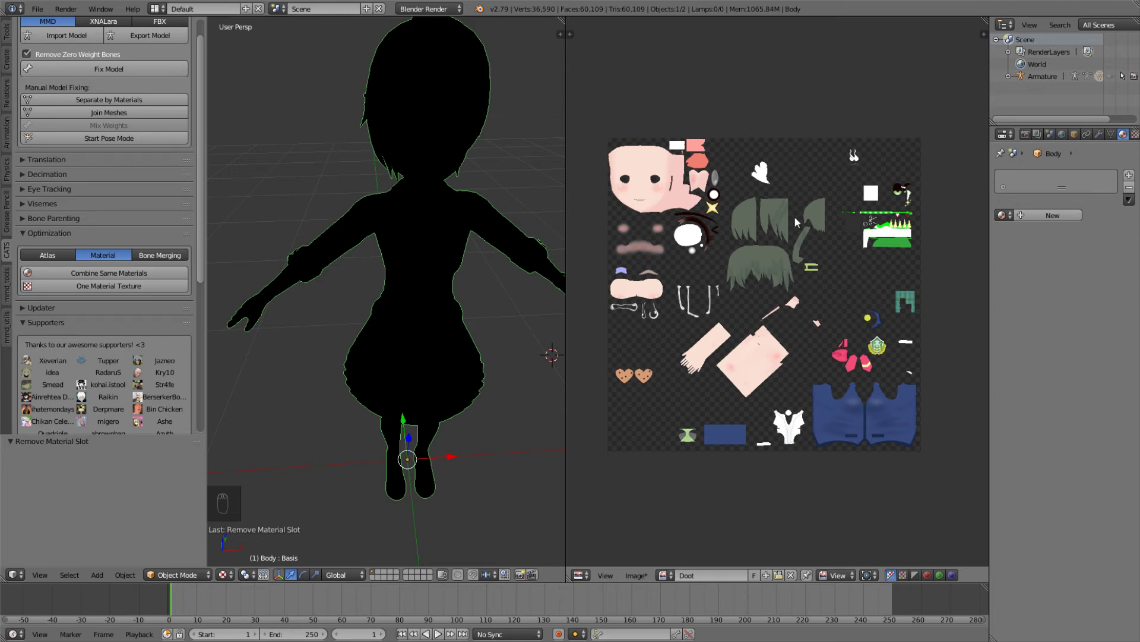
left_click(1067, 214)
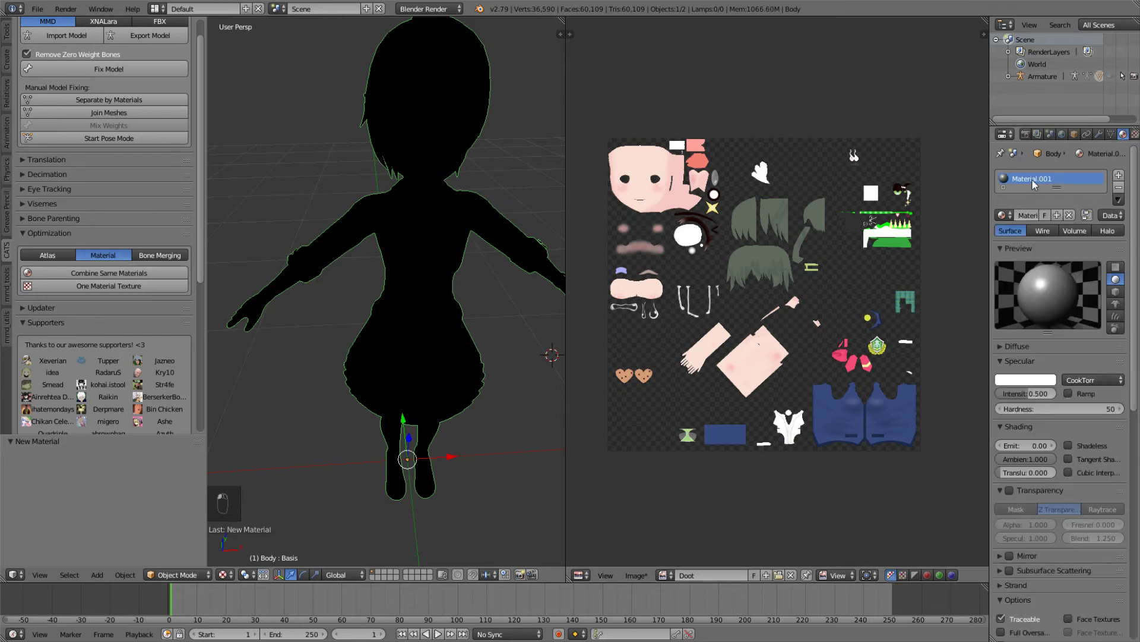
mouse_move(1057, 187)
left_mouse_down()
mouse_move(1060, 203)
mouse_move(1060, 188)
left_mouse_up()
left_click(1135, 134)
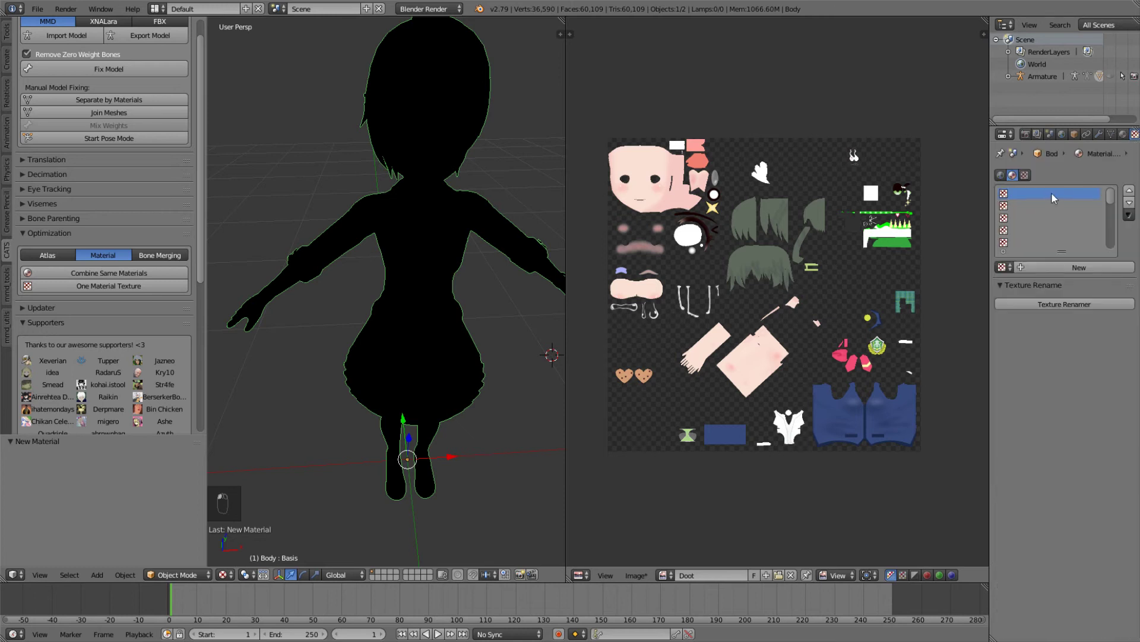
left_click(1058, 268)
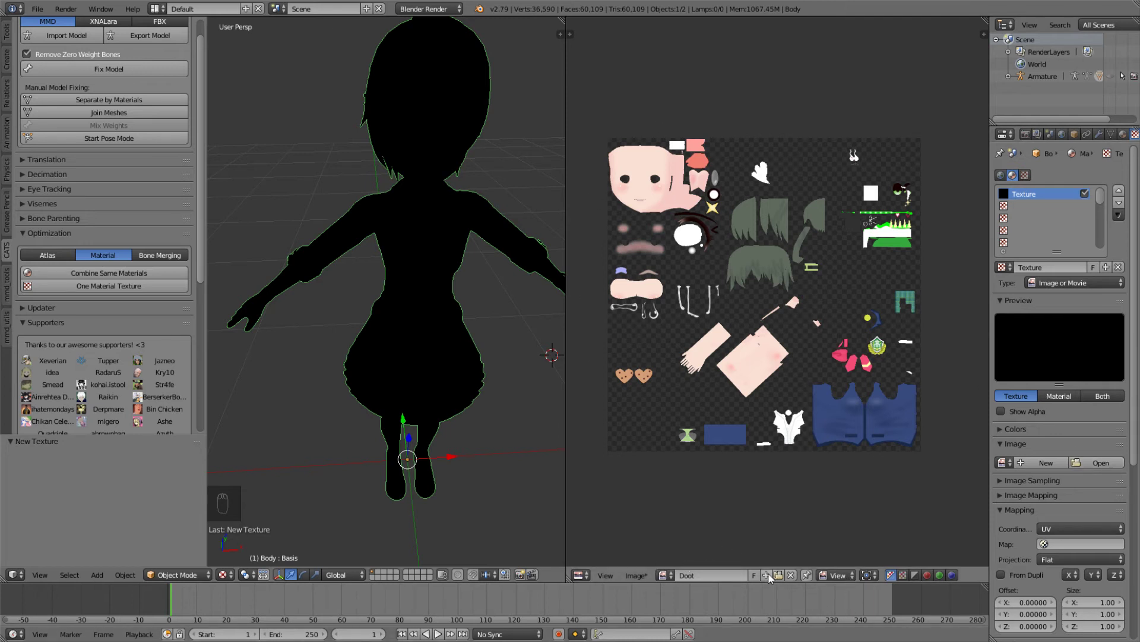
Step: Save the baked atlas image as Doot.png in the GreenHaired folder
left_click(636, 575)
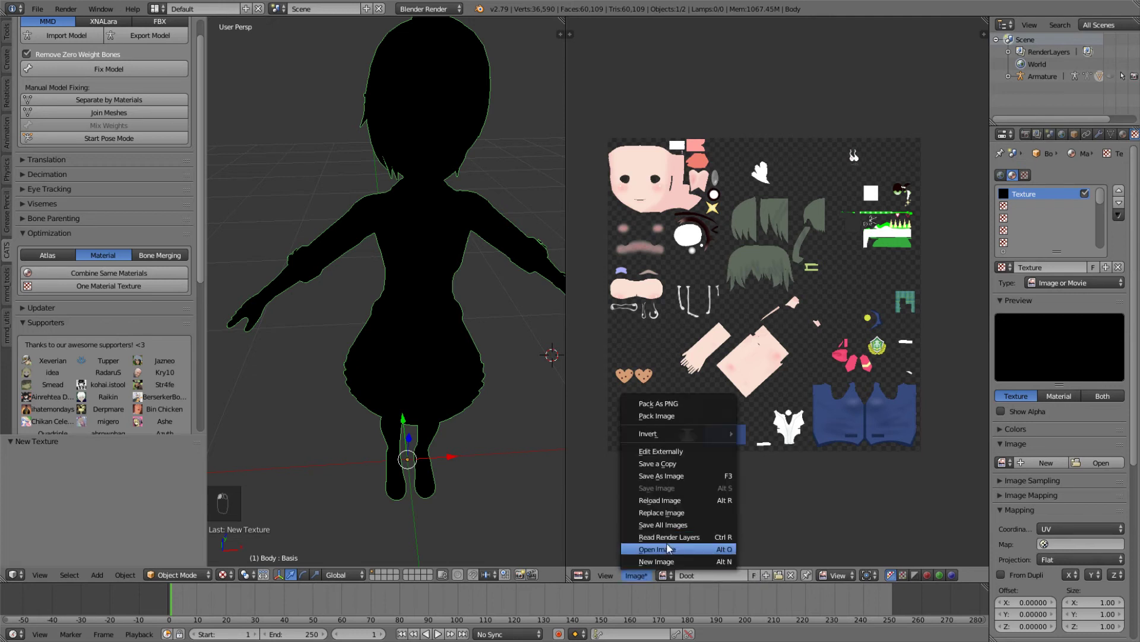
left_click(681, 476)
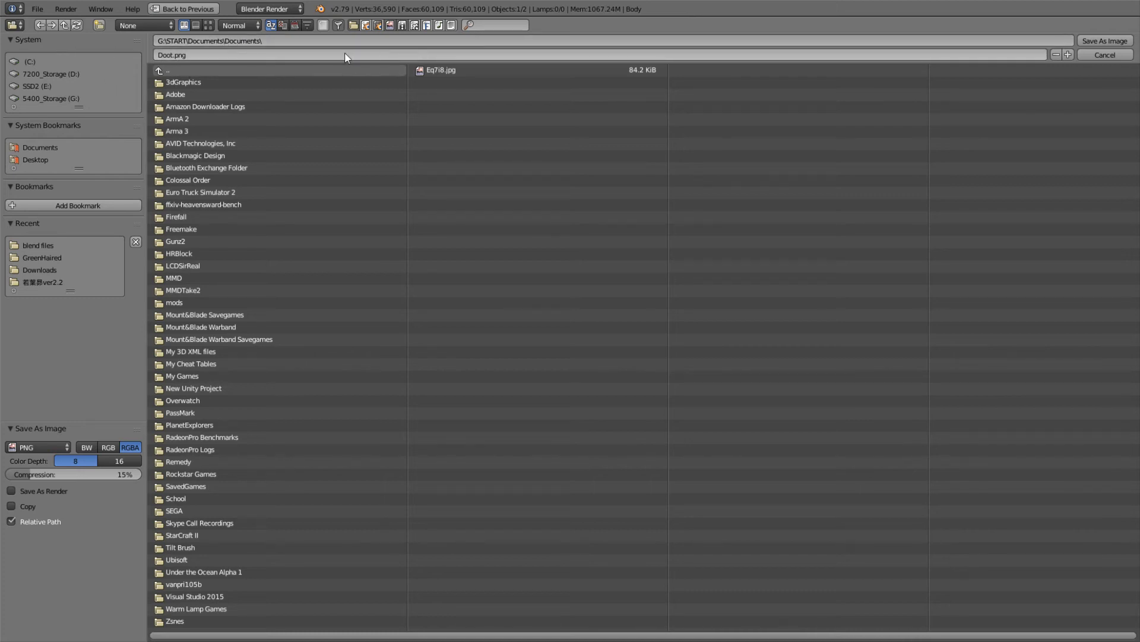
left_click(31, 258)
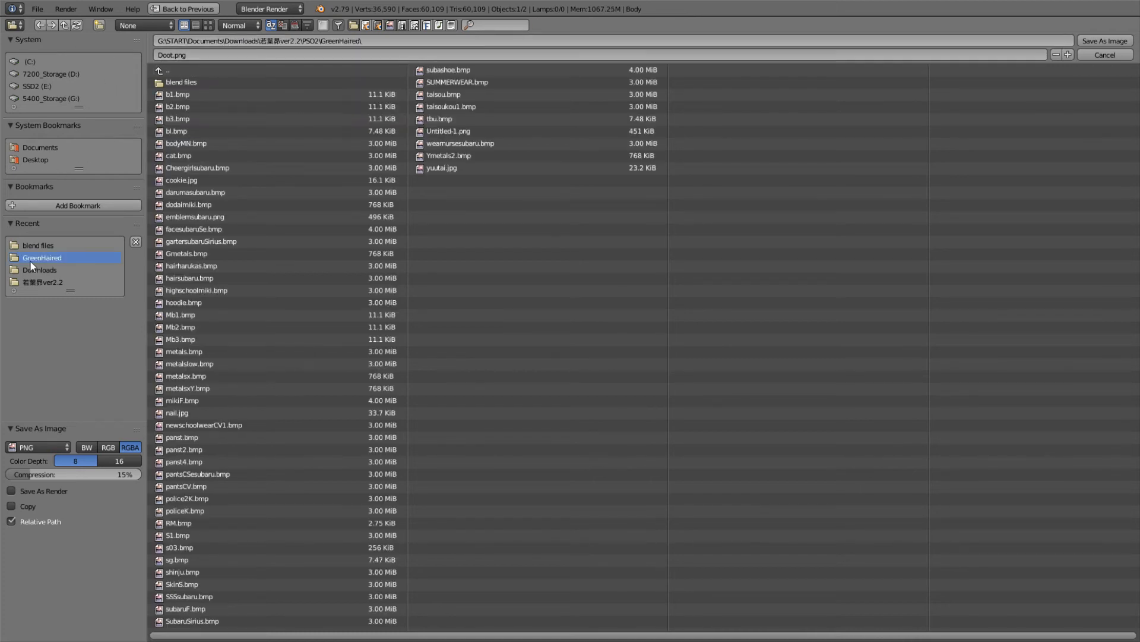
left_click(1105, 40)
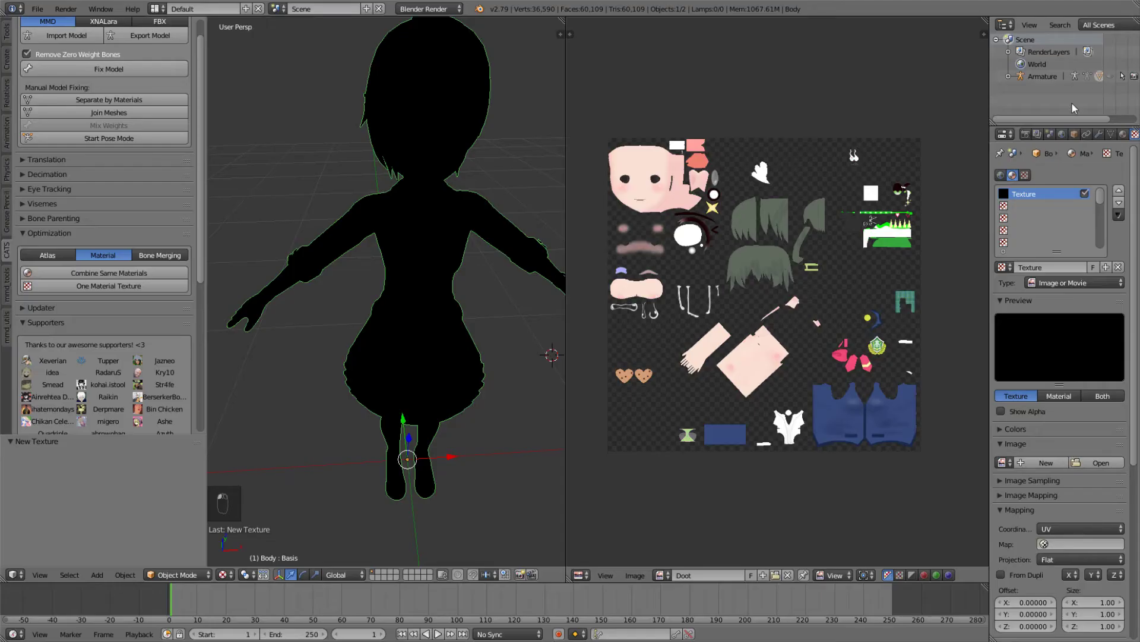
Step: Load Doot.png from the GreenHaired folder as the image of the new texture
left_click(1094, 464)
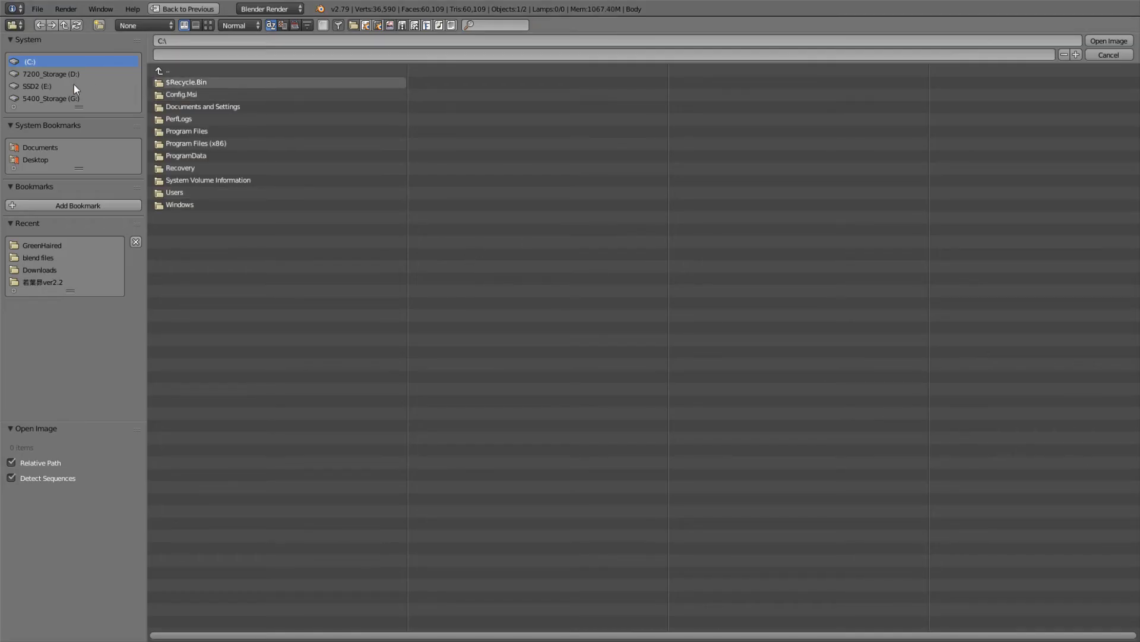
left_click(27, 245)
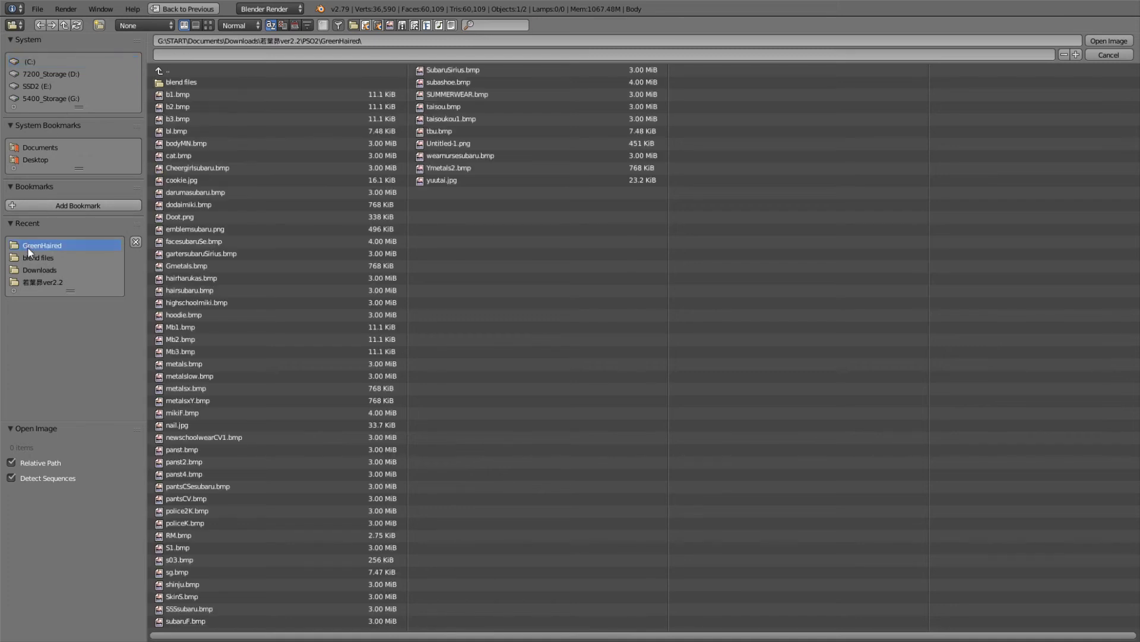
double_click(177, 217)
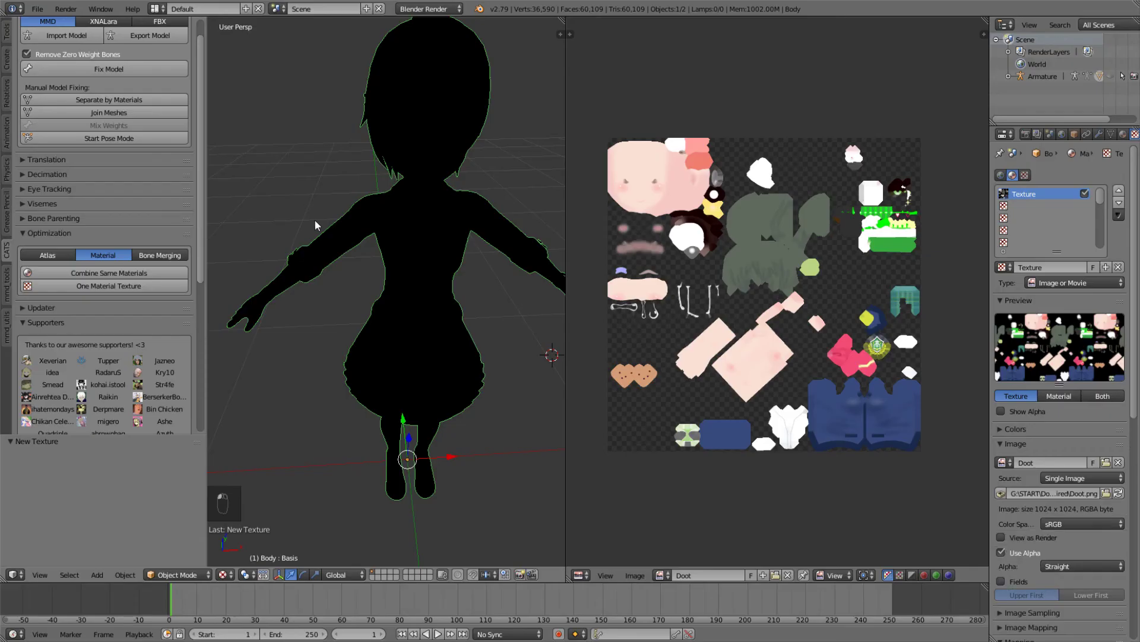
Step: Remove the Doot UV map from the Body mesh
middle_click_drag(461, 331, 432, 298)
scroll(457, 298, "down", 1)
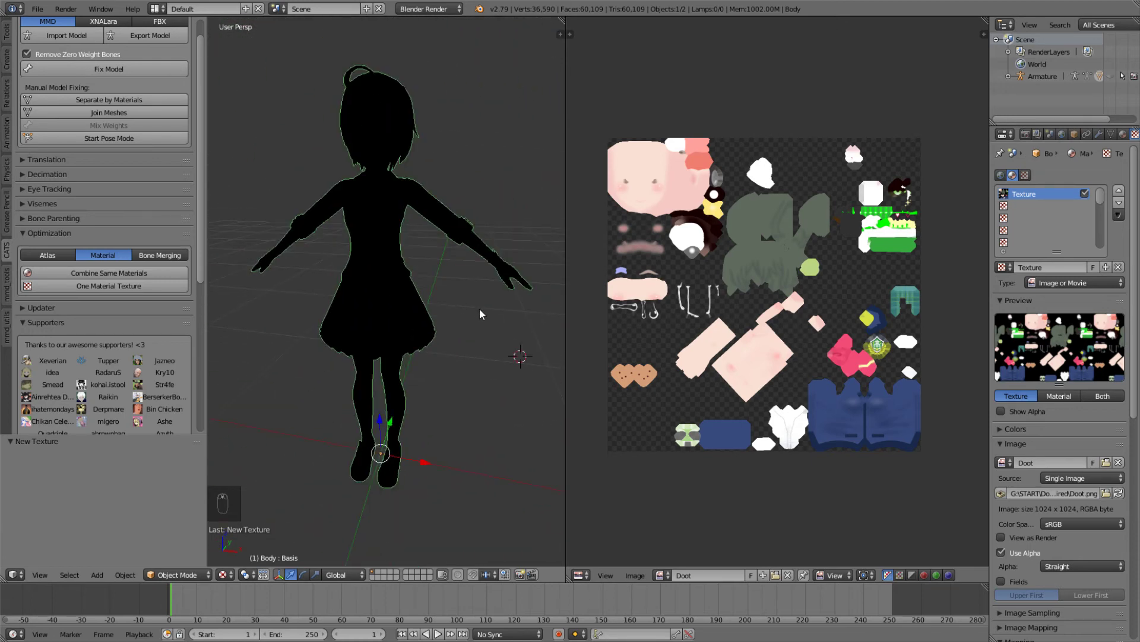
left_click(1112, 134)
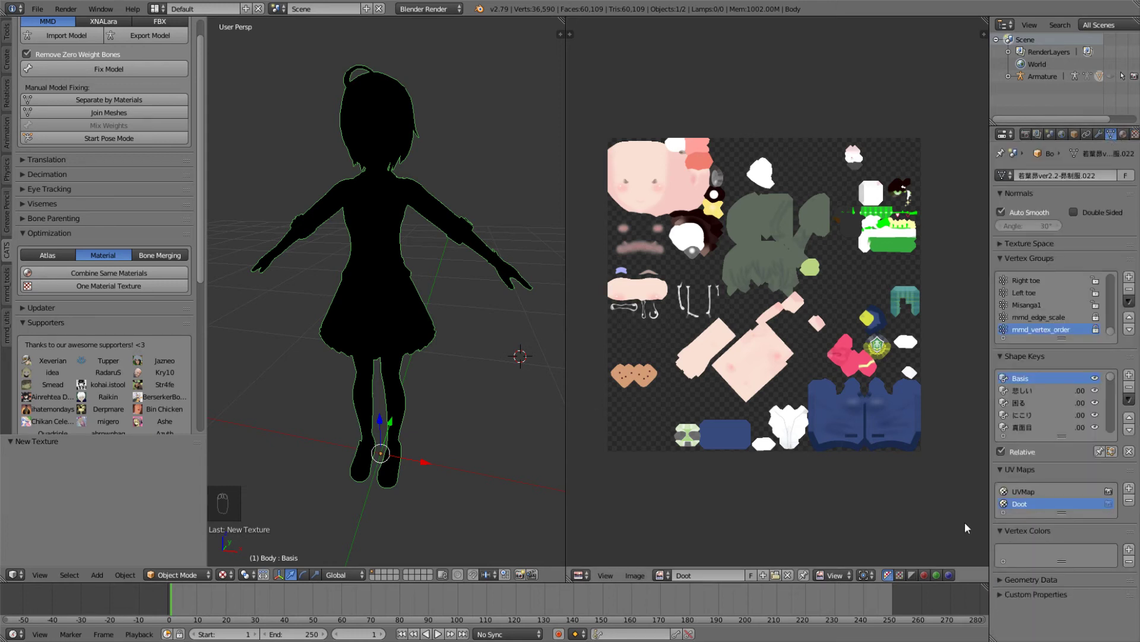
left_click(1129, 500)
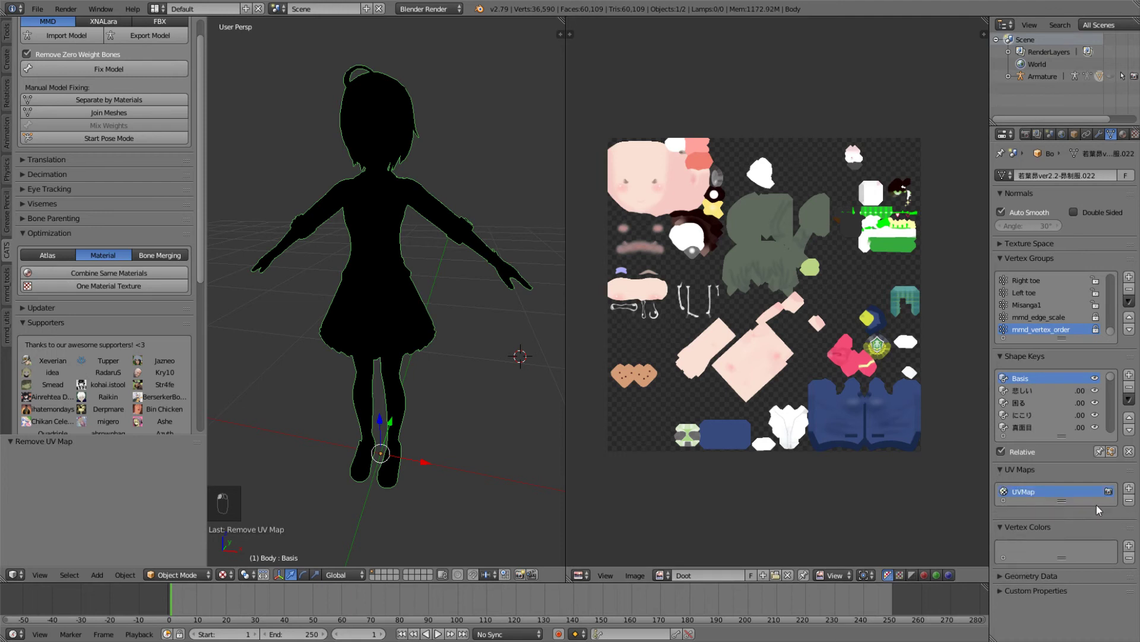
Step: Check the new material and its texture, and set the MMD shading to Shadeless
left_click(1123, 135)
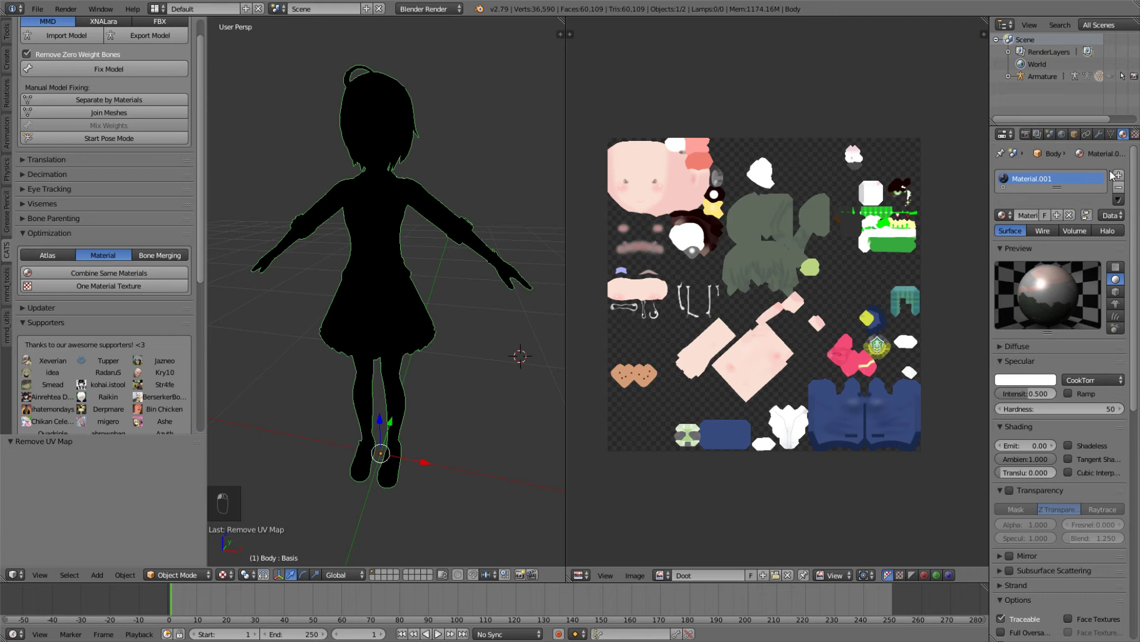
left_click(1134, 135)
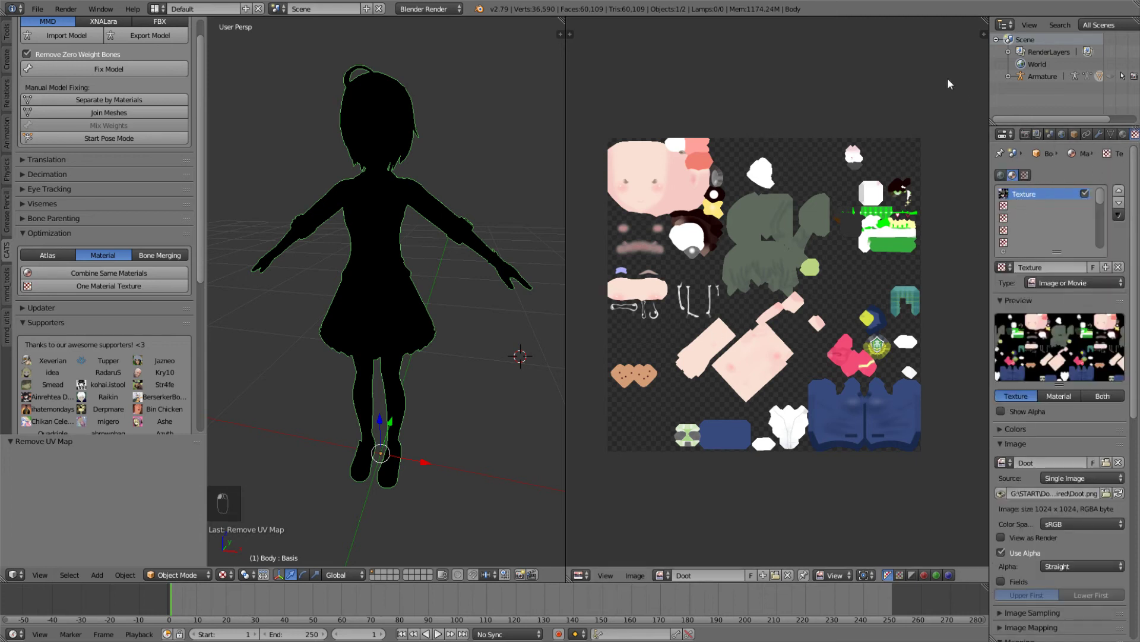
left_click(561, 36)
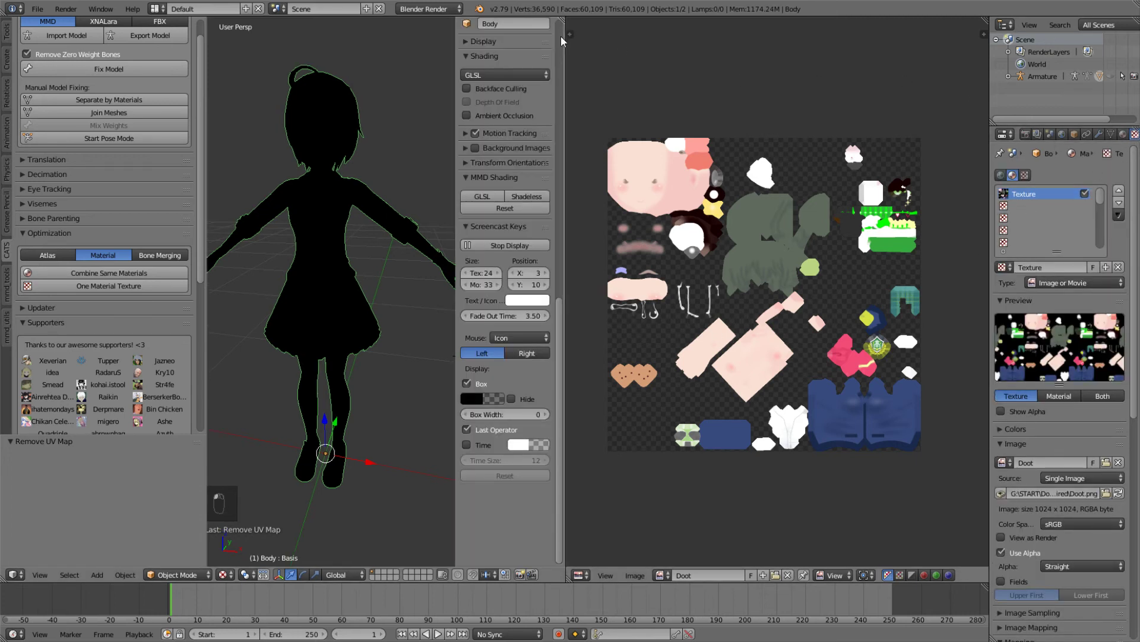
left_click(531, 200)
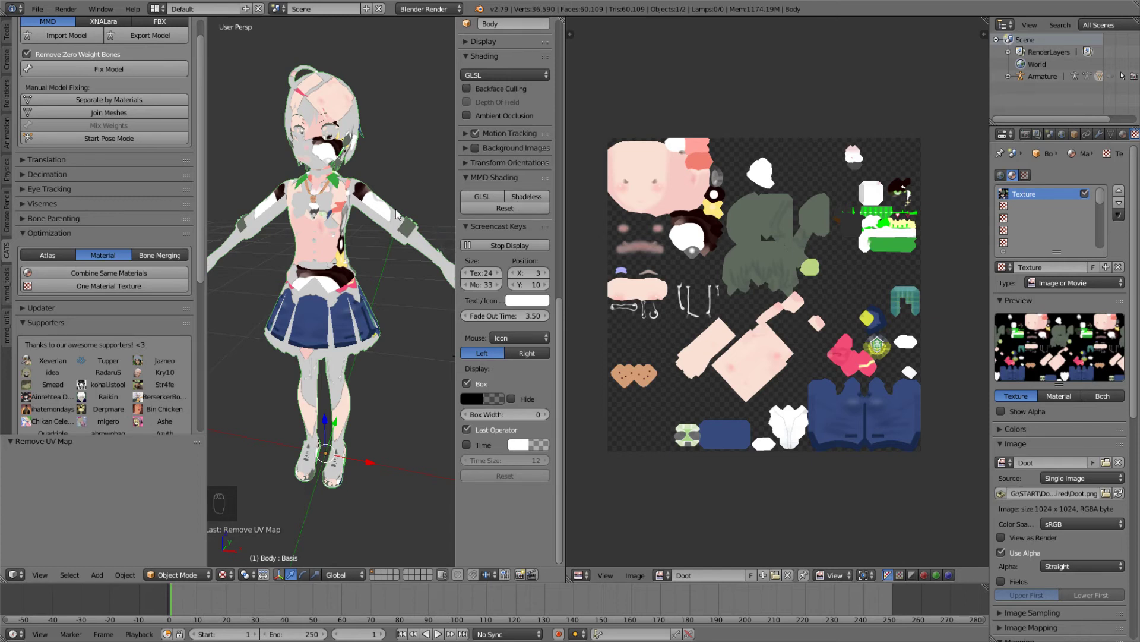
Step: Undo the Doot UV map removal and the texture image load, and remove the original UVMap from the Body mesh instead
key("ctrl+z")
key("ctrl+z")
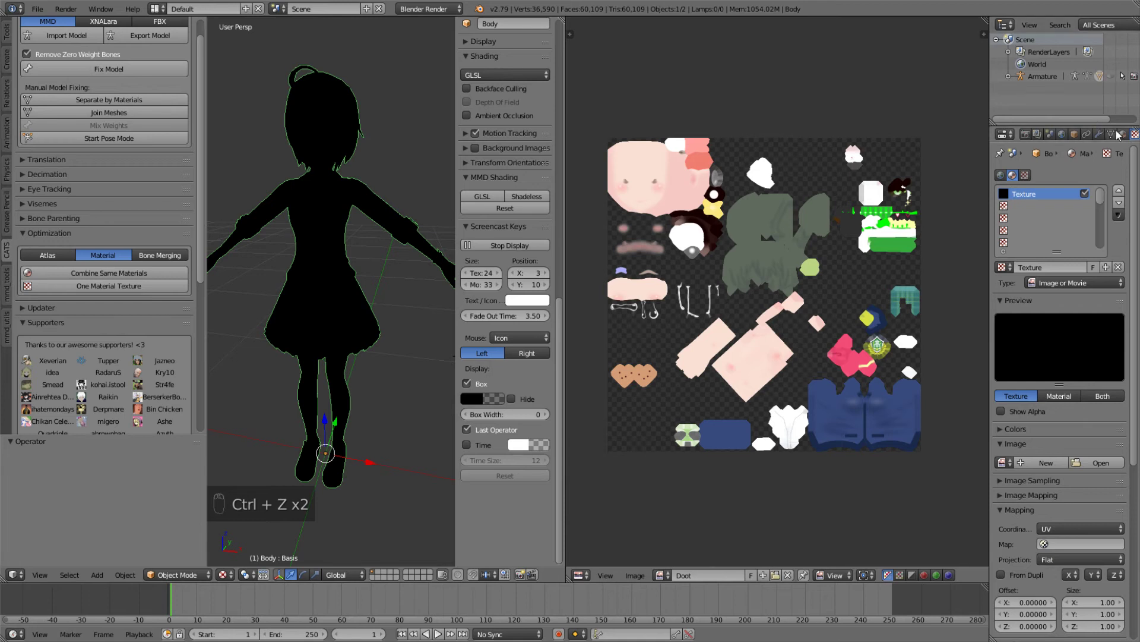
left_click(1106, 136)
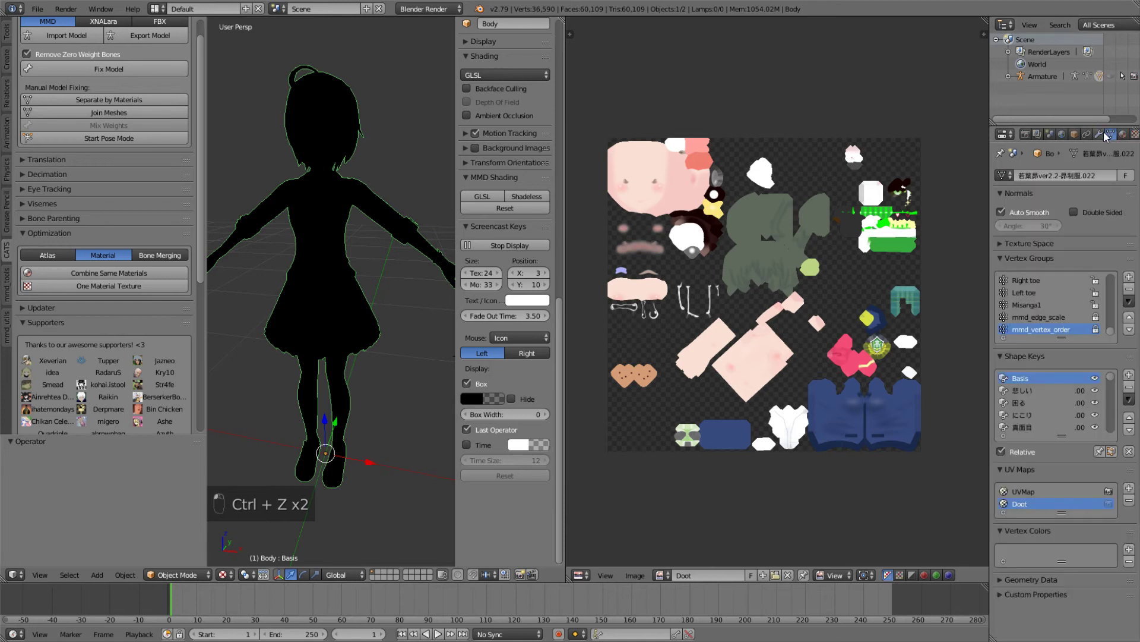
left_click(1013, 493)
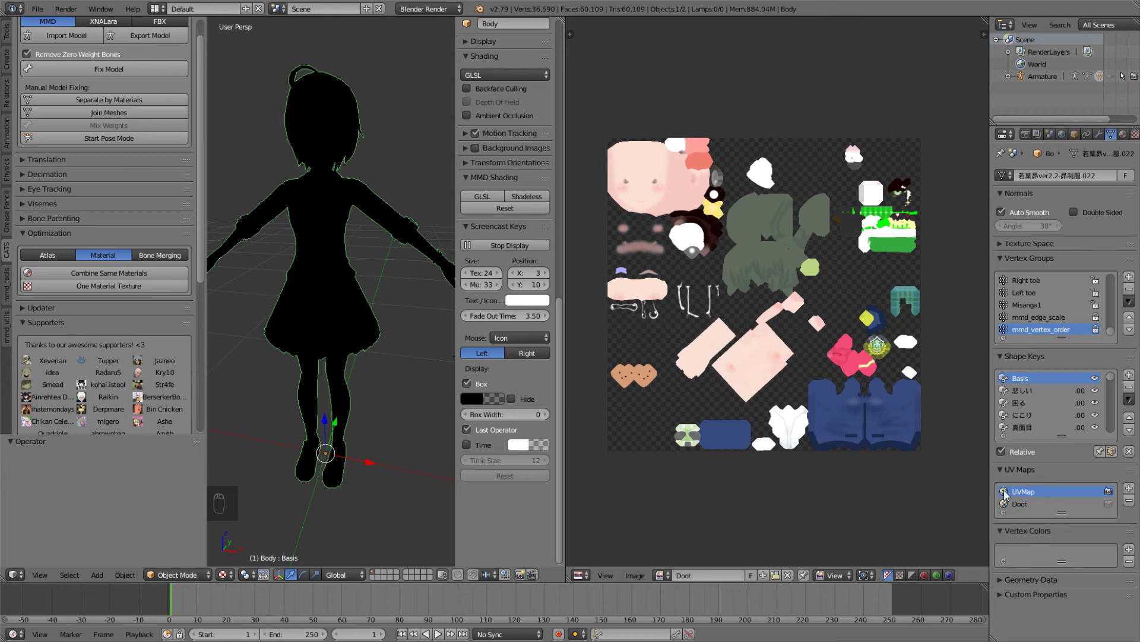
left_click(1130, 500)
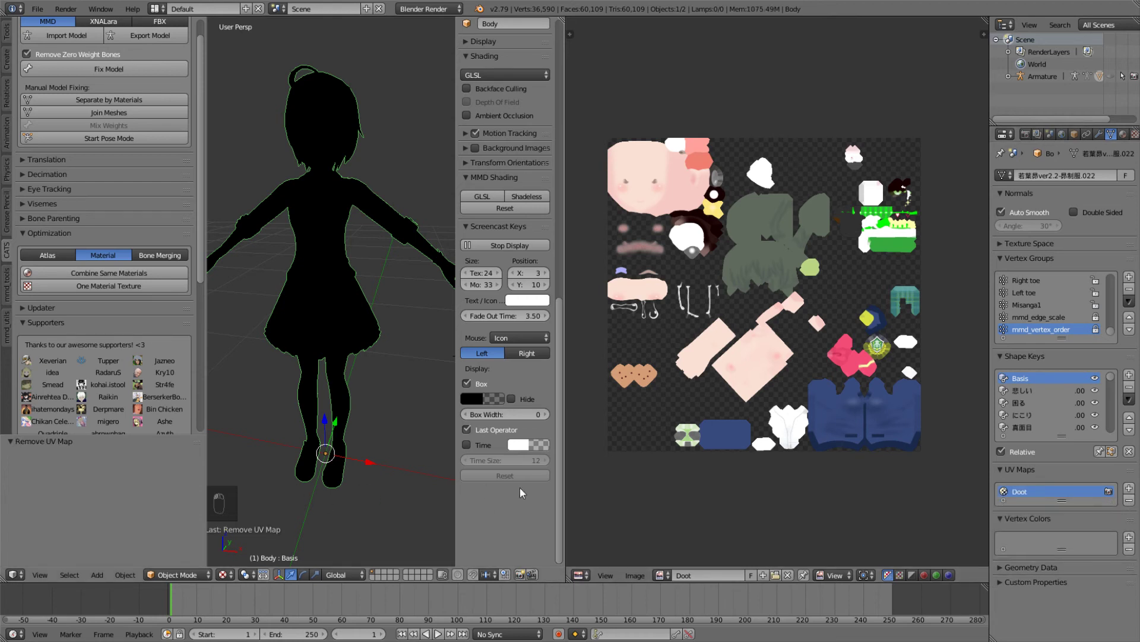
Step: Rename the remaining Doot UV map of the Body mesh as UVMap
double_click(1019, 492)
type("UV")
key("Return")
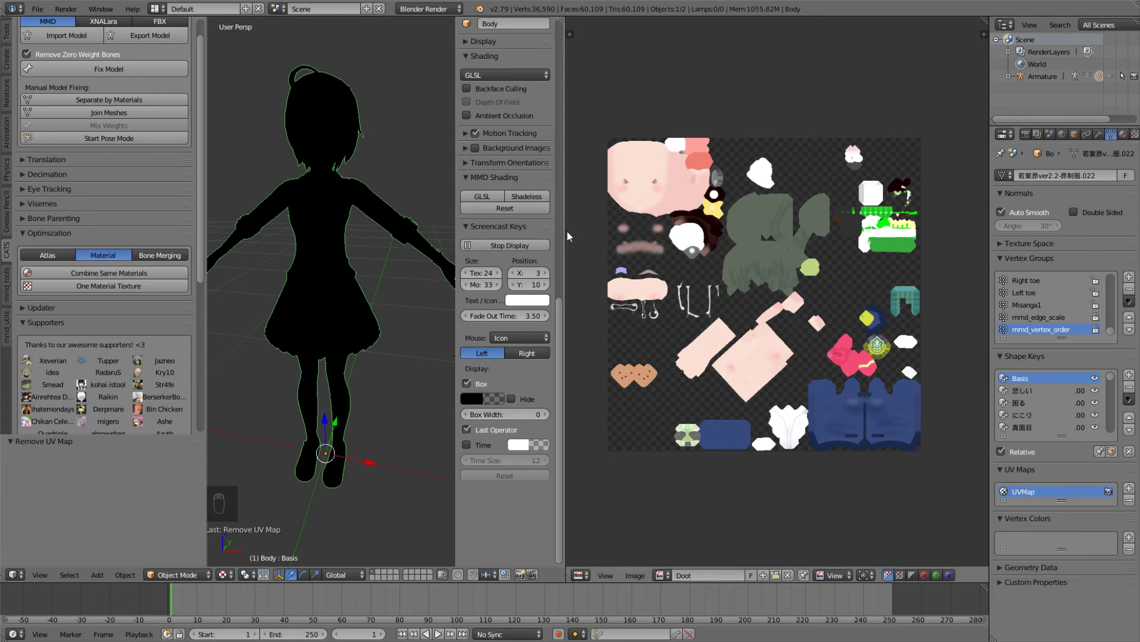
Step: Set the MMD shading to Shadeless and load Doot.png from the GreenHaired folder as the image of the material's texture
left_click(523, 198)
left_click(1123, 135)
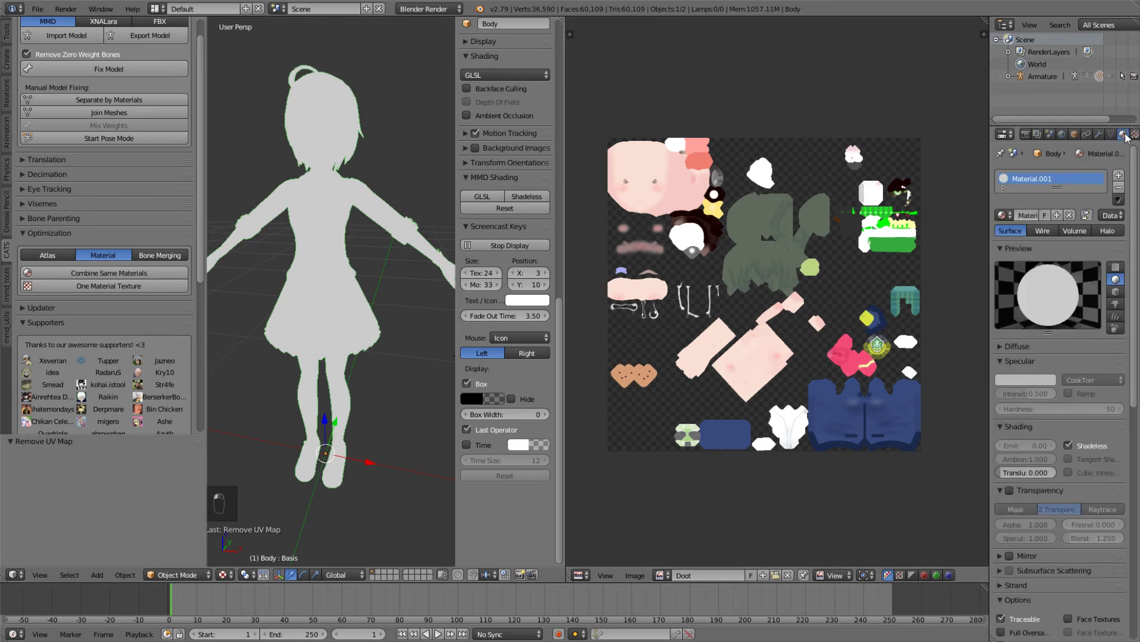
left_click(1135, 135)
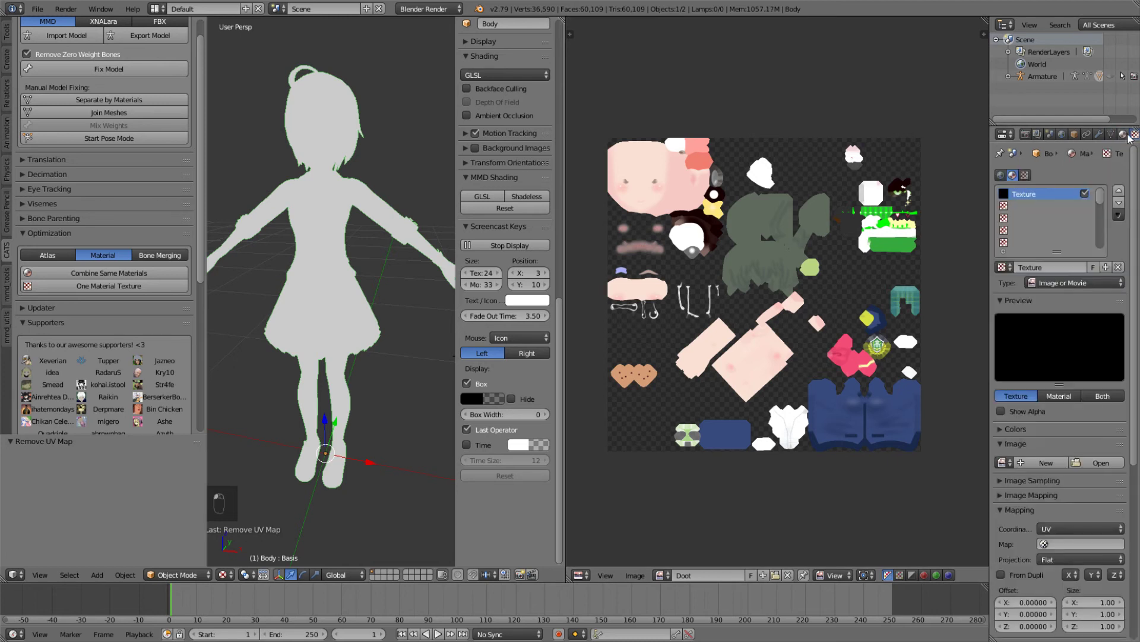
left_click(1123, 135)
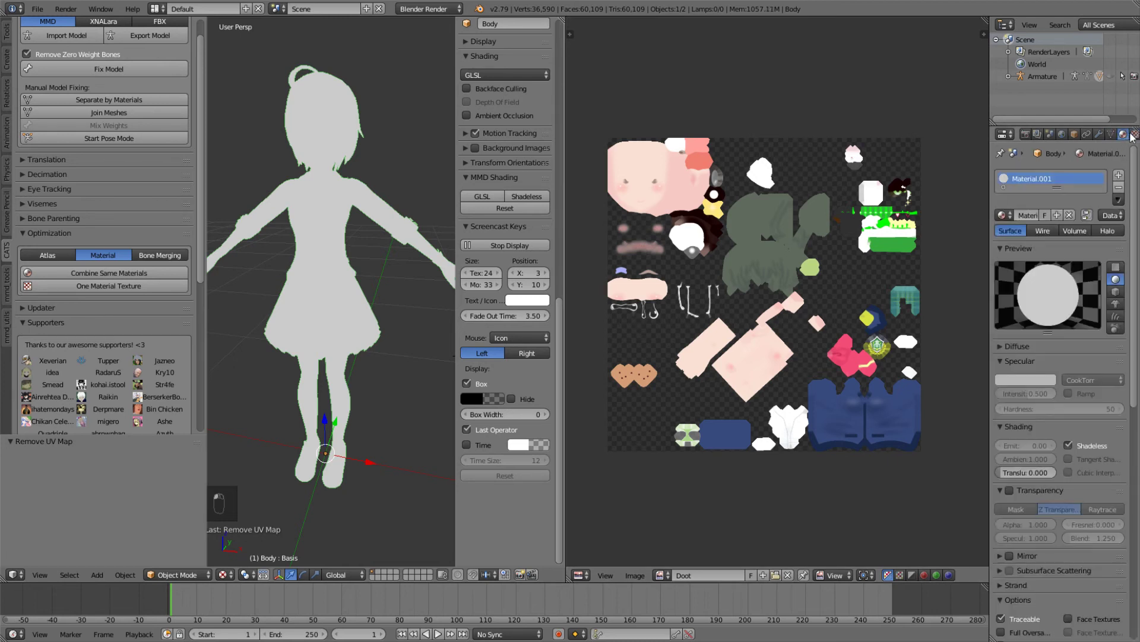
left_click(1133, 136)
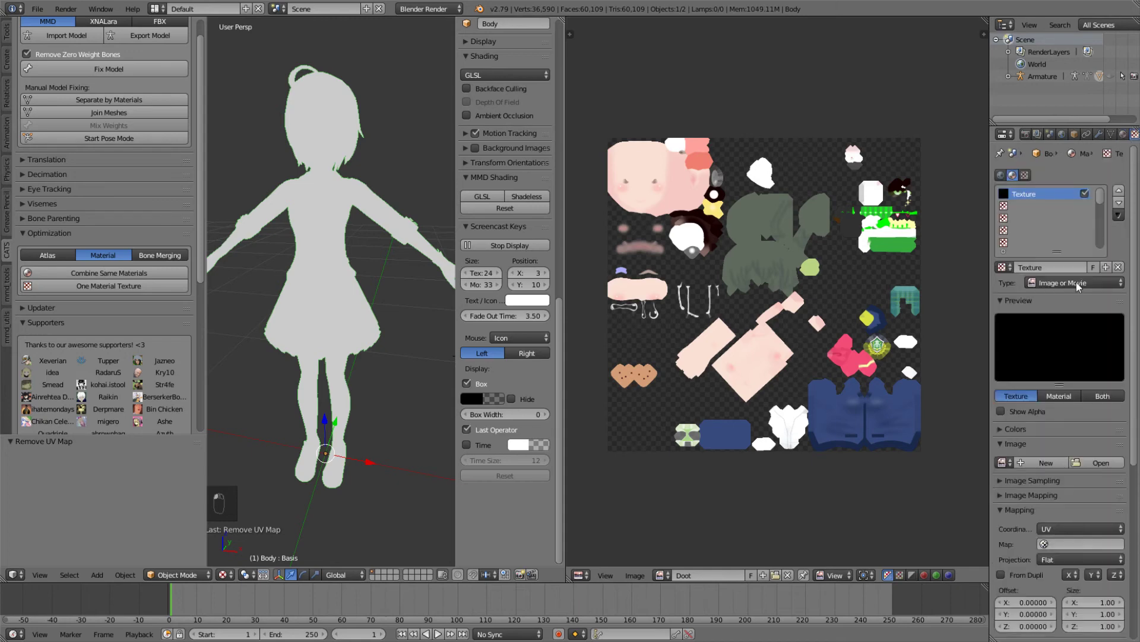
left_click(1083, 464)
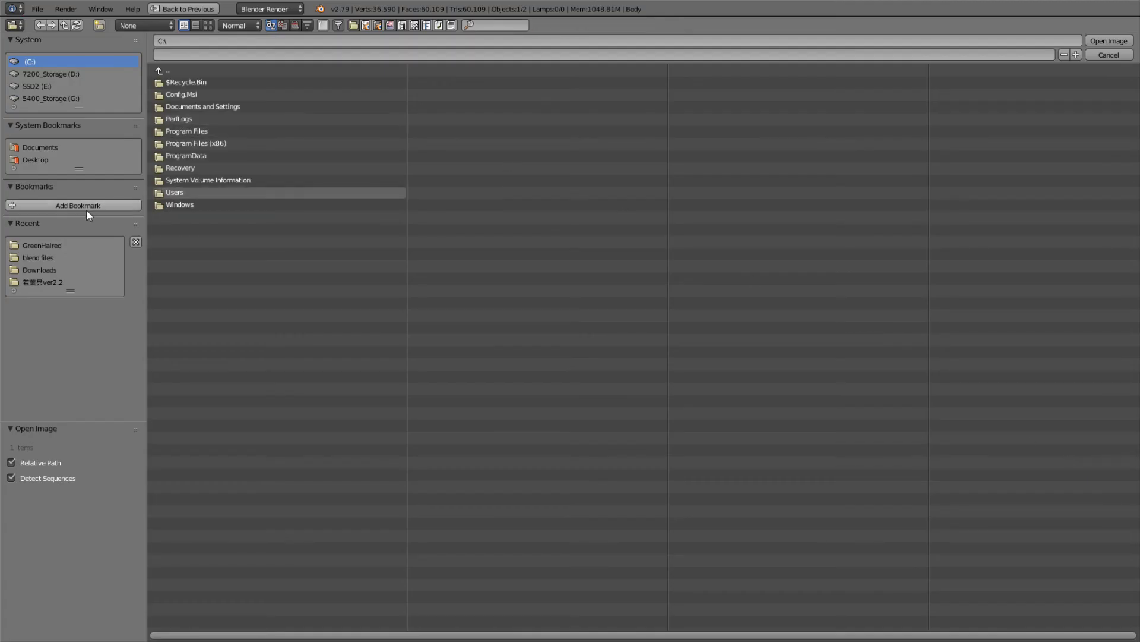
left_click(52, 245)
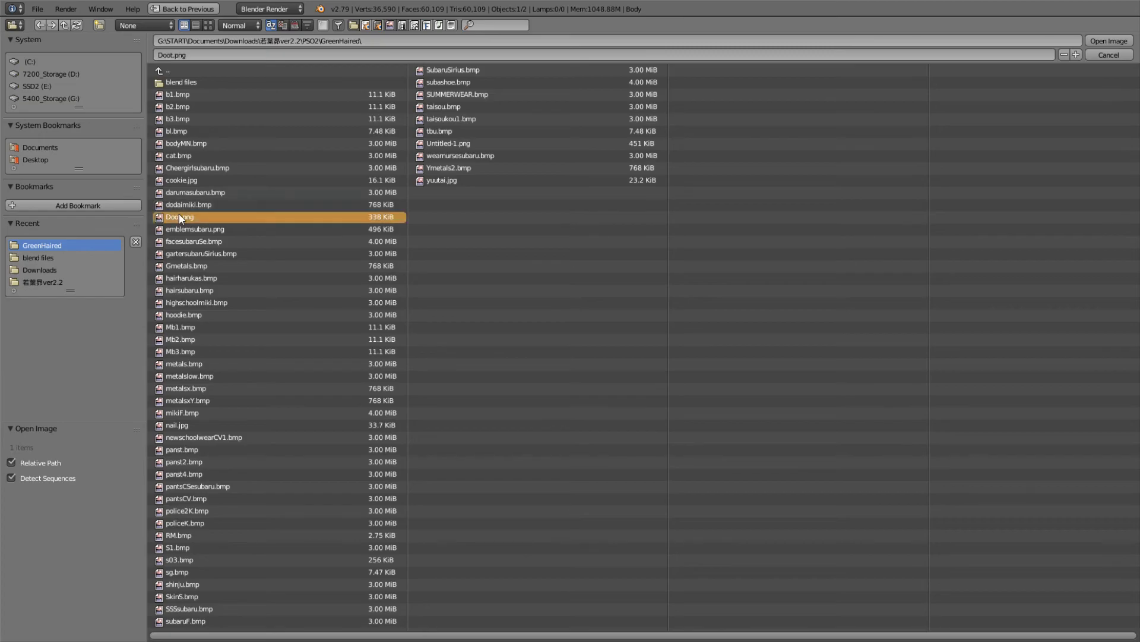
double_click(180, 216)
Step: Inspect the whole textured character from several angles and compare it with the Doot atlas image
middle_click_drag(343, 203, 411, 190)
scroll(321, 204, "up", 3)
left_click(317, 353)
middle_click_drag(317, 353, 261, 330)
scroll(291, 328, "up", 2)
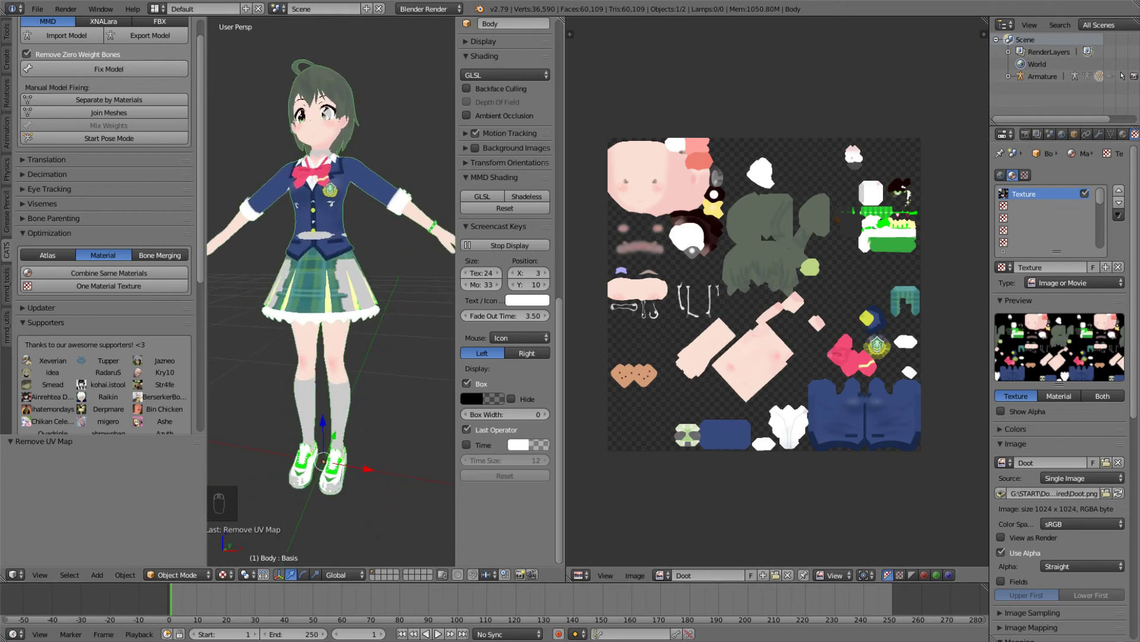
scroll(813, 222, "up", 1)
middle_click_drag(801, 254, 853, 255)
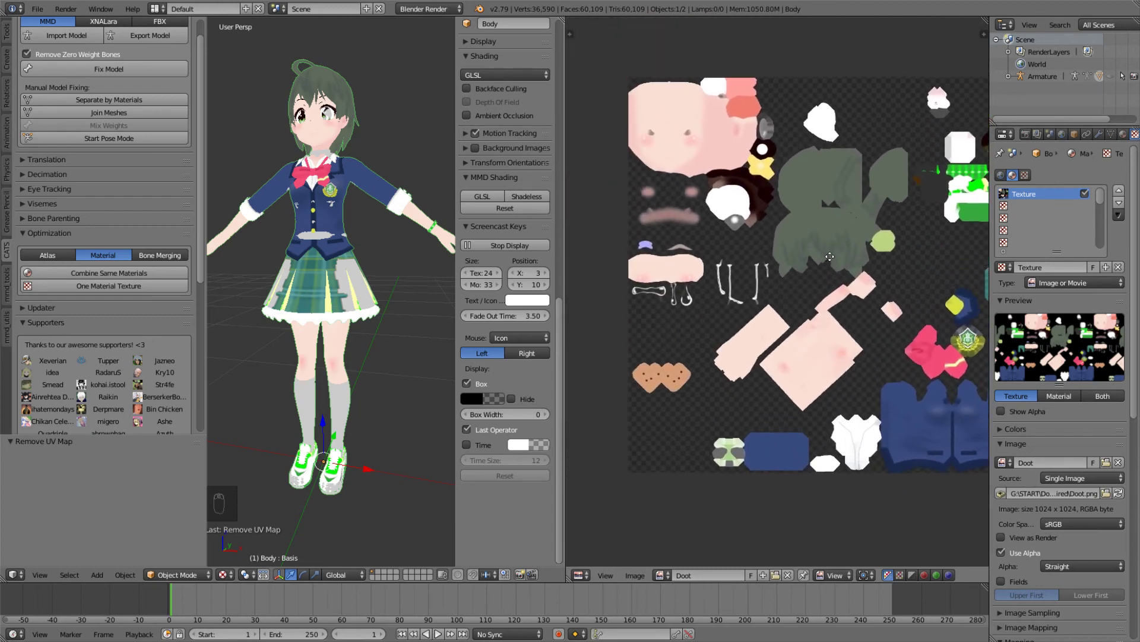
middle_click_drag(350, 275, 500, 286)
middle_click_drag(422, 276, 387, 274)
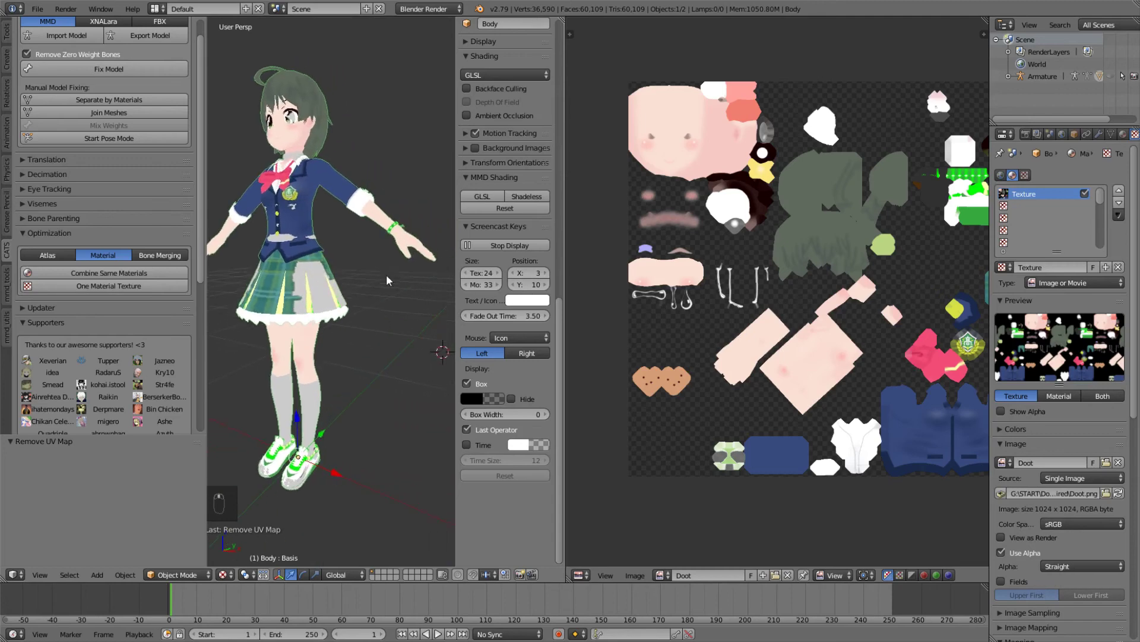
Step: Examine the blazer and skirt textures up close and check the Body mesh's UV layout over the atlas in Edit Mode
scroll(421, 280, "up", 4)
scroll(389, 219, "up", 2)
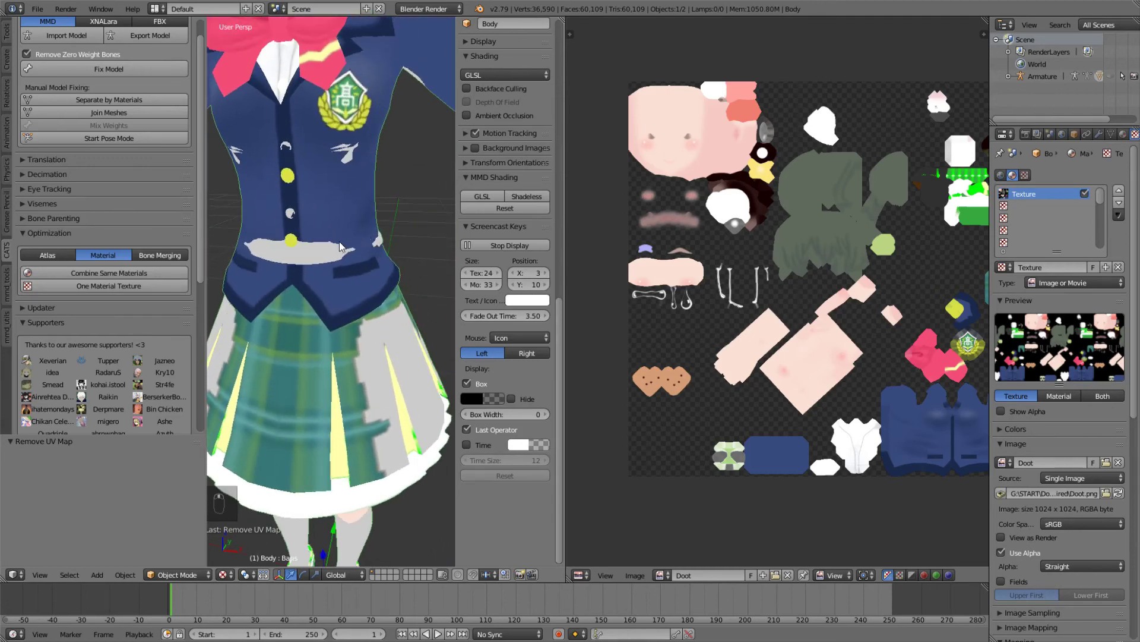
middle_click_drag(360, 270, 416, 255)
scroll(373, 255, "down", 2)
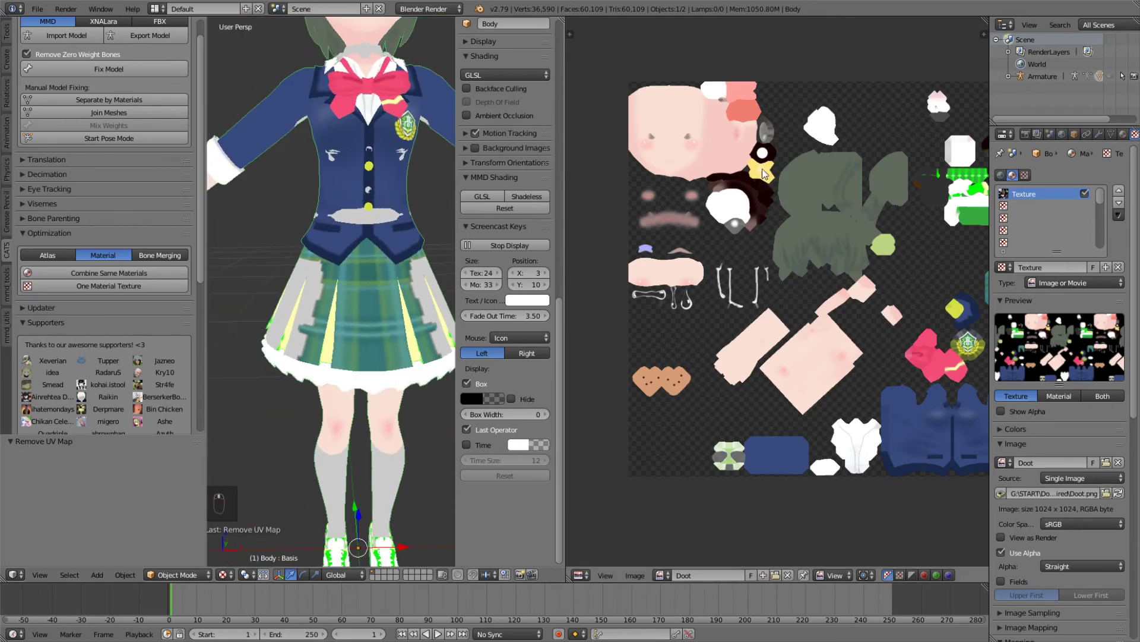
scroll(633, 189, "down", 1)
key("Tab")
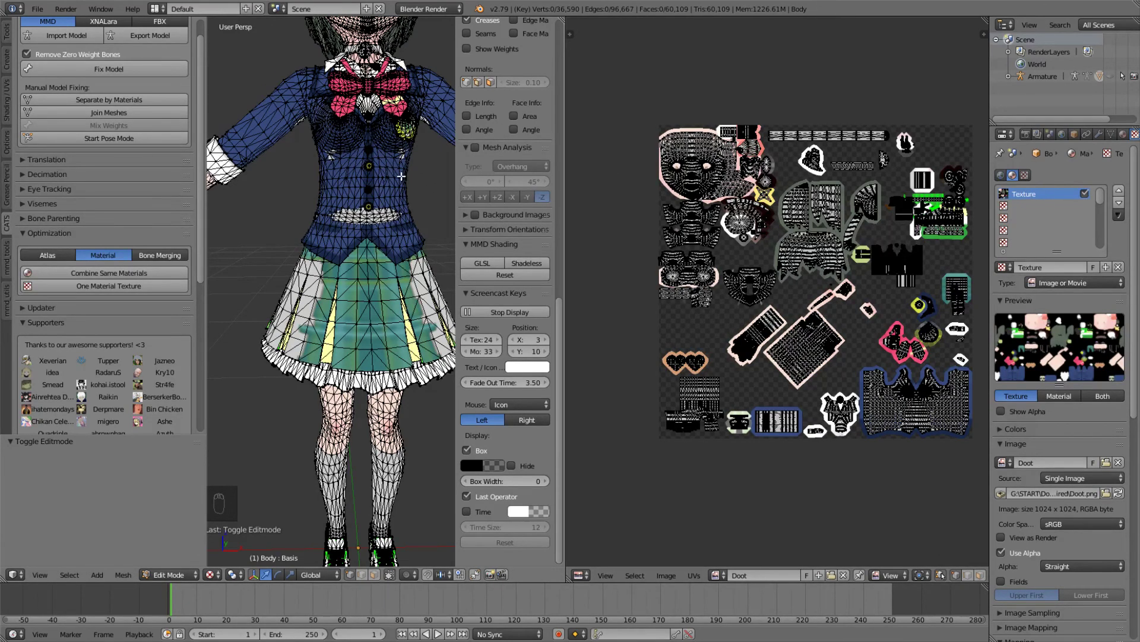
key("Tab")
scroll(416, 195, "down", 2)
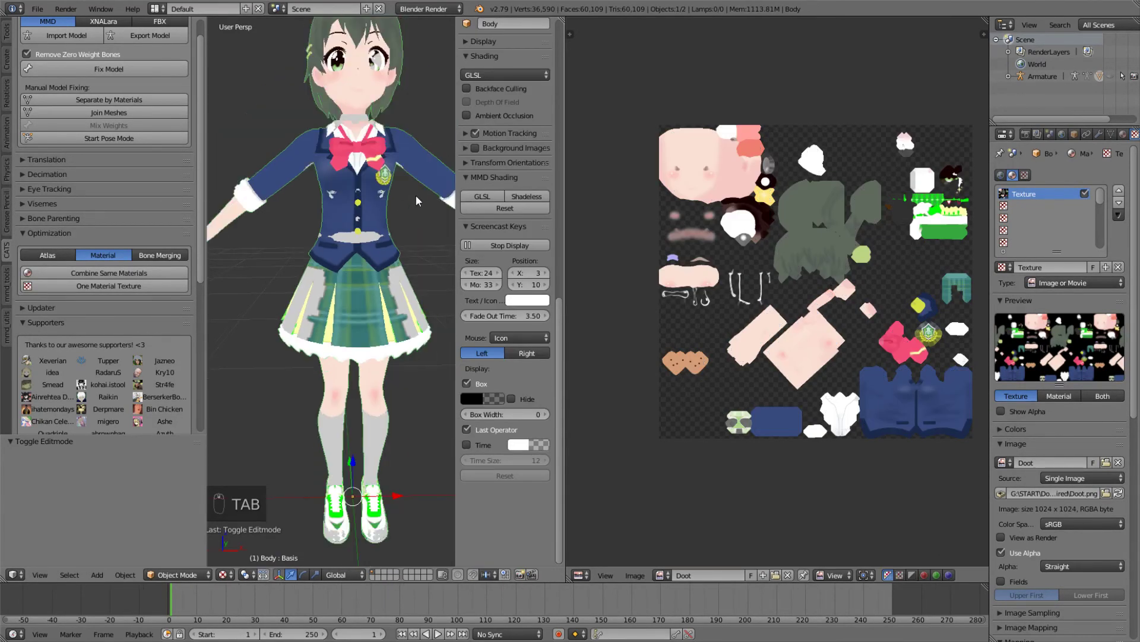
middle_click_drag(416, 195, 438, 222)
scroll(438, 222, "up", 4)
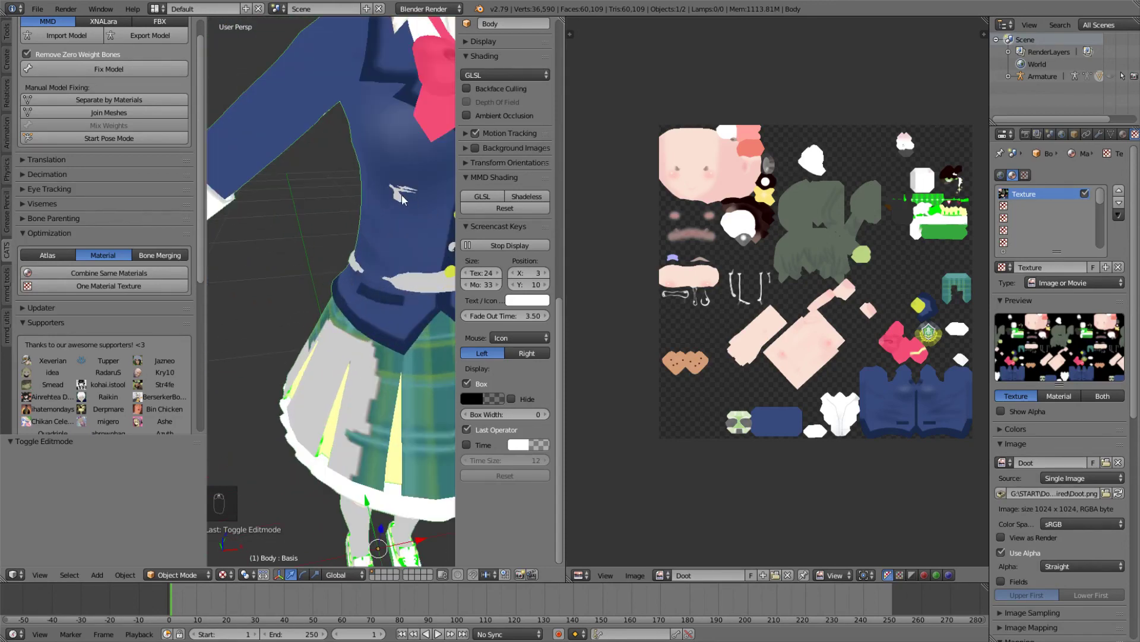
scroll(415, 203, "up", 5)
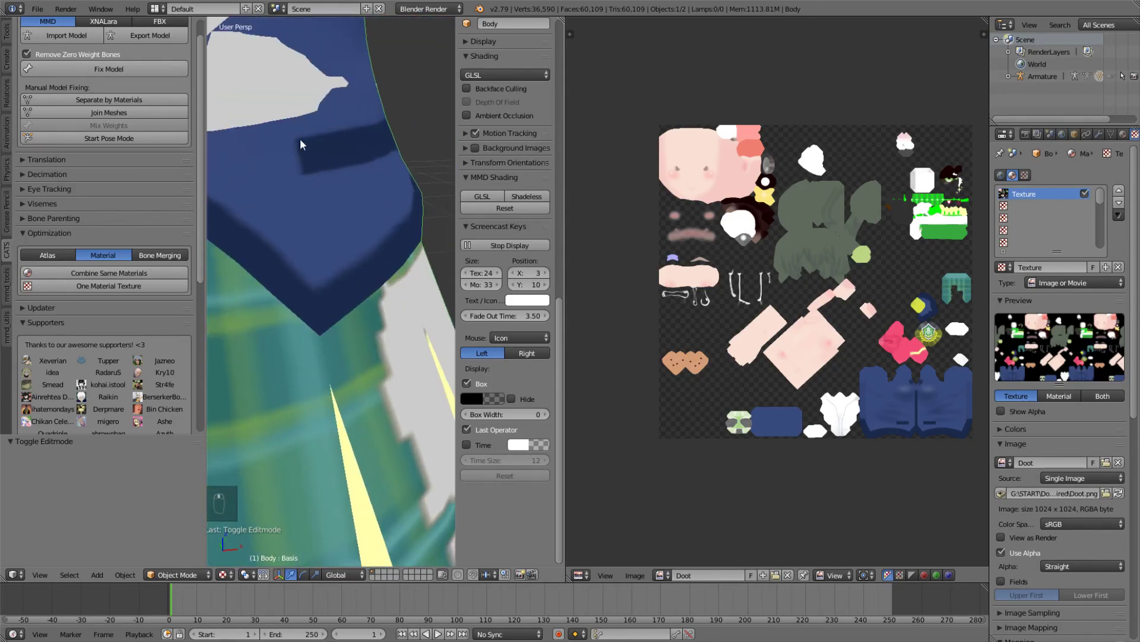
scroll(300, 138, "up", 3)
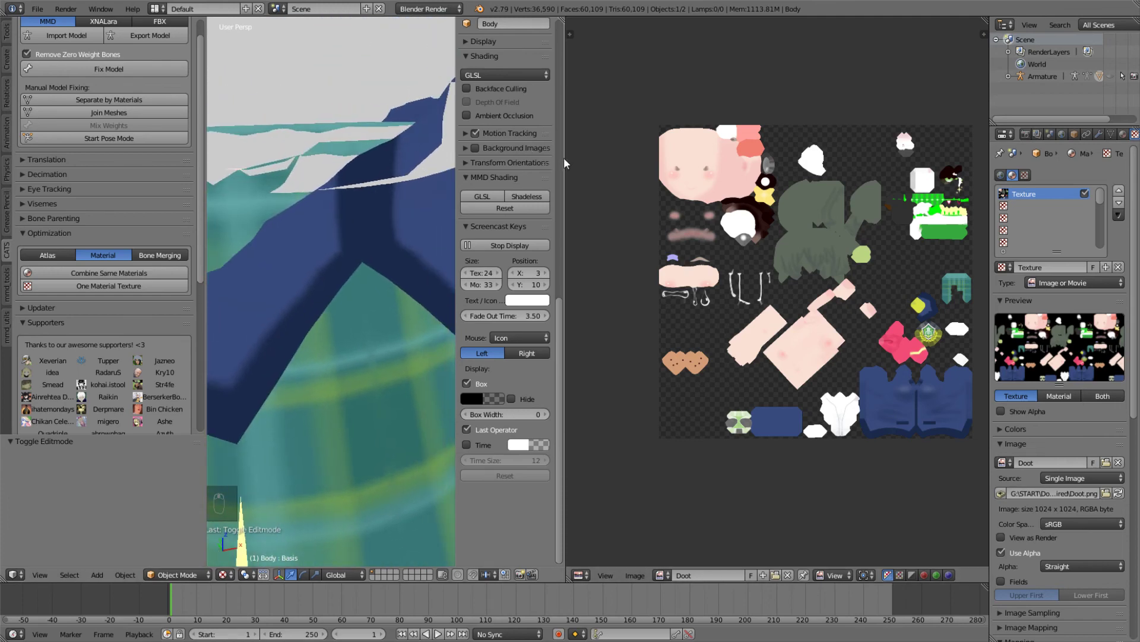
Step: Widen the 3D view to examine the waist, face, hair and collar textures, and give the atlas image more room again
left_click_drag(566, 158, 800, 178)
scroll(532, 224, "down", 3)
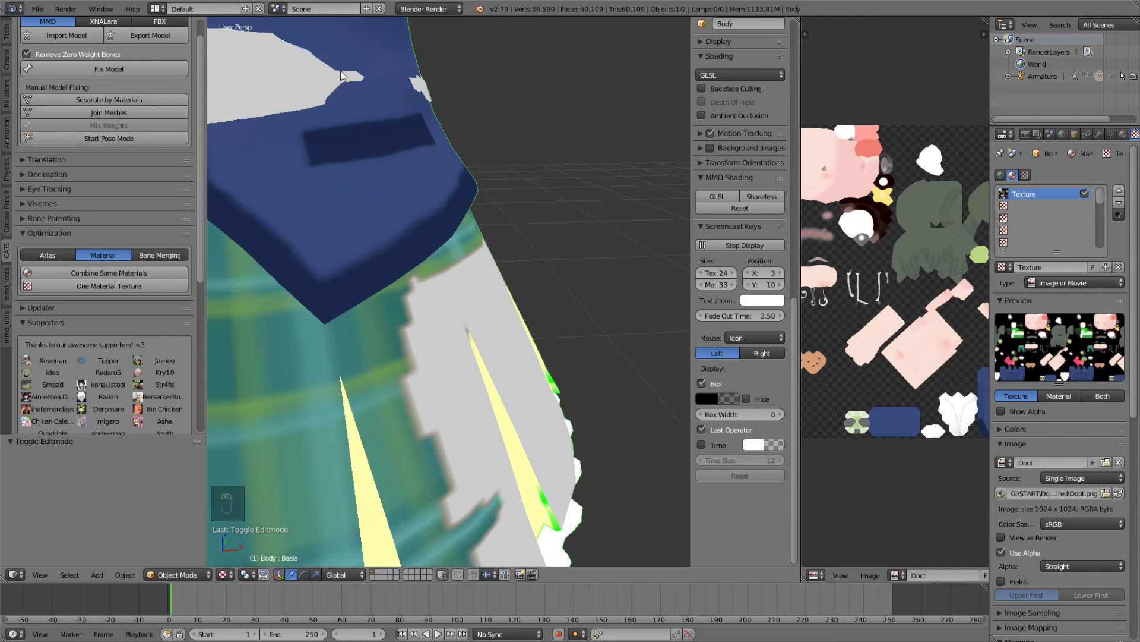
middle_click_drag(343, 76, 462, 295, "shift")
scroll(462, 294, "down", 4)
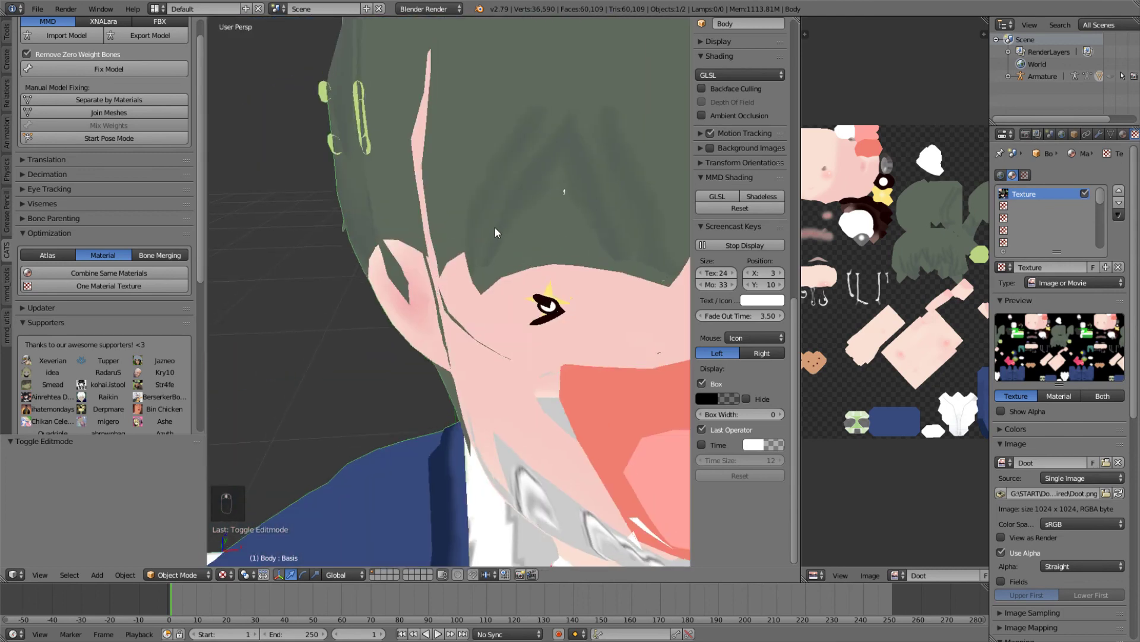
middle_click_drag(494, 227, 571, 201)
scroll(475, 229, "down", 4)
scroll(486, 202, "up", 5)
scroll(493, 197, "down", 5)
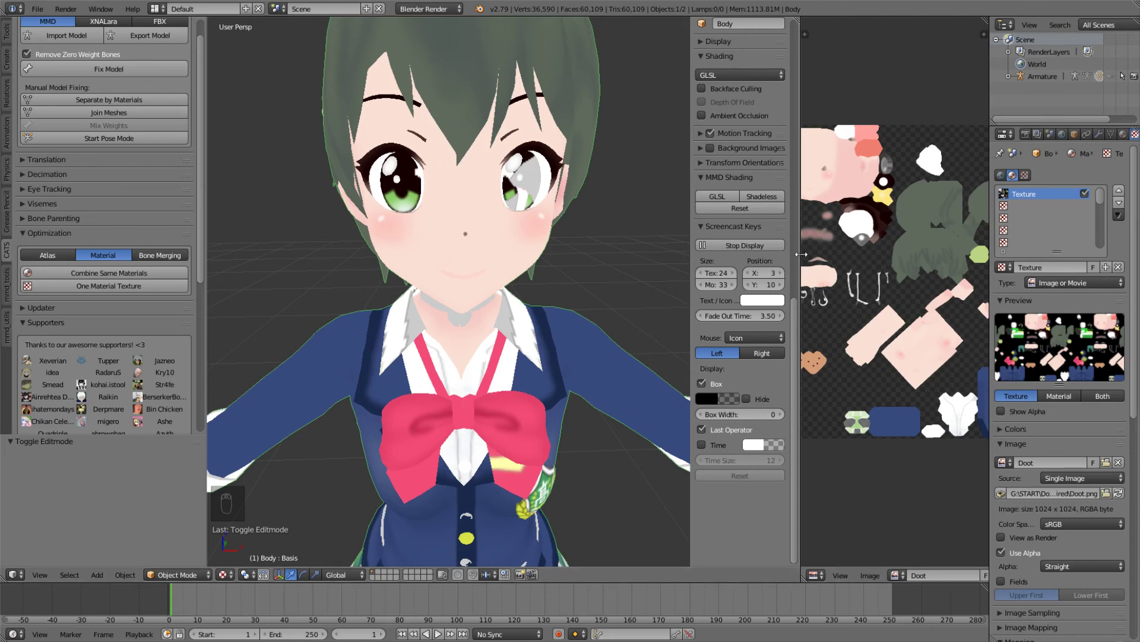
left_click_drag(801, 270, 649, 270)
scroll(810, 252, "down", 3)
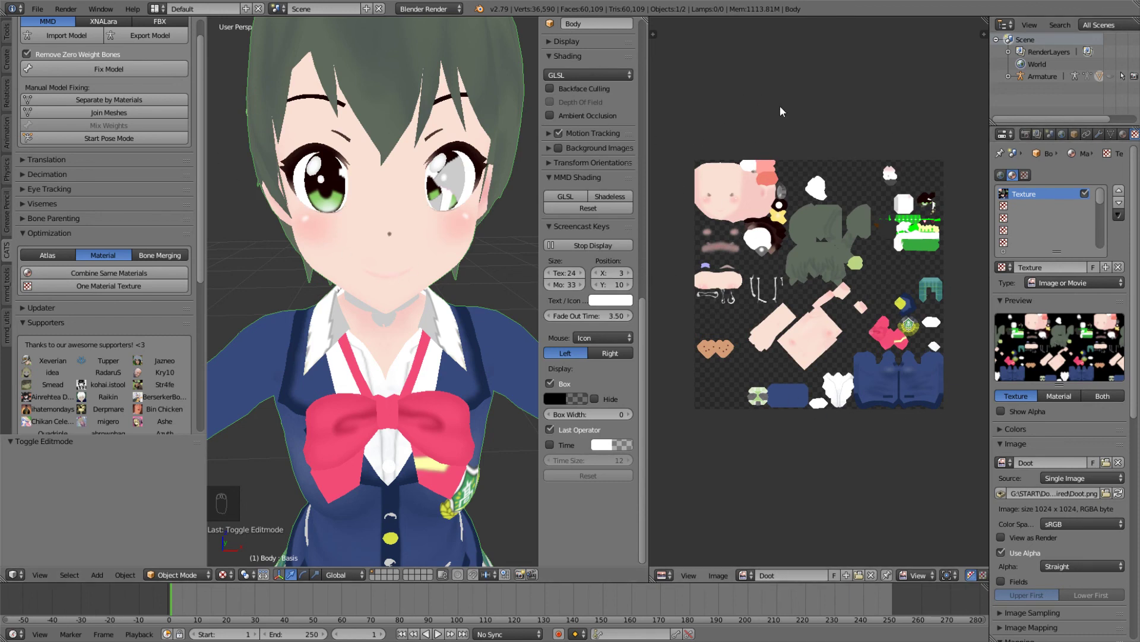
Step: Review the blazer's texture and the model-fixing options, and check the full character from the front
scroll(428, 313, "up", 3)
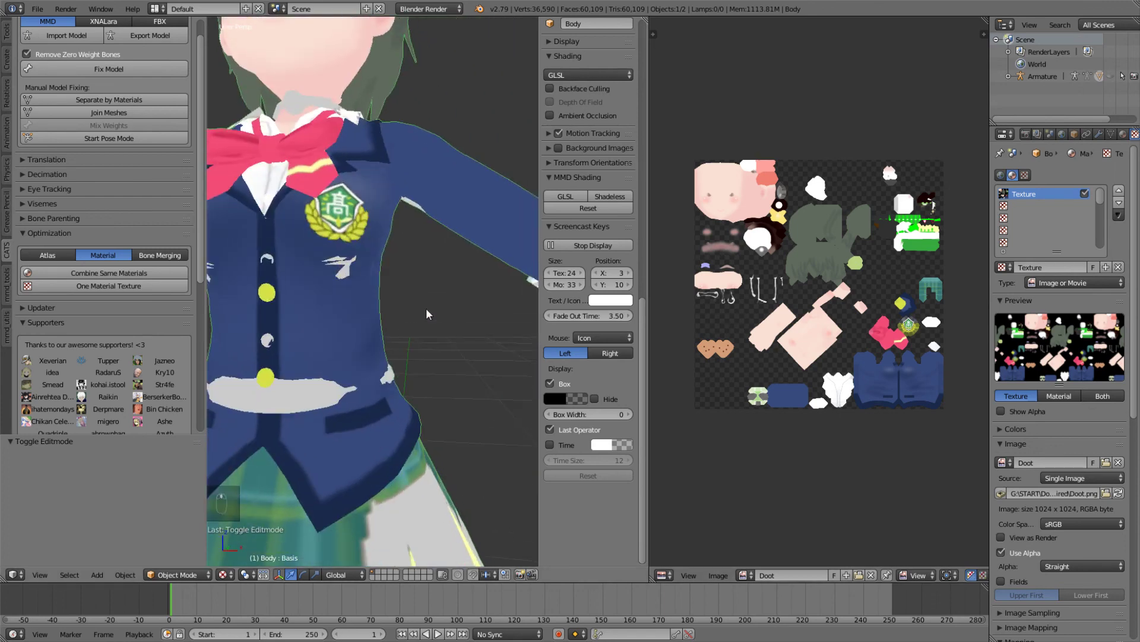
middle_click_drag(428, 314, 435, 319)
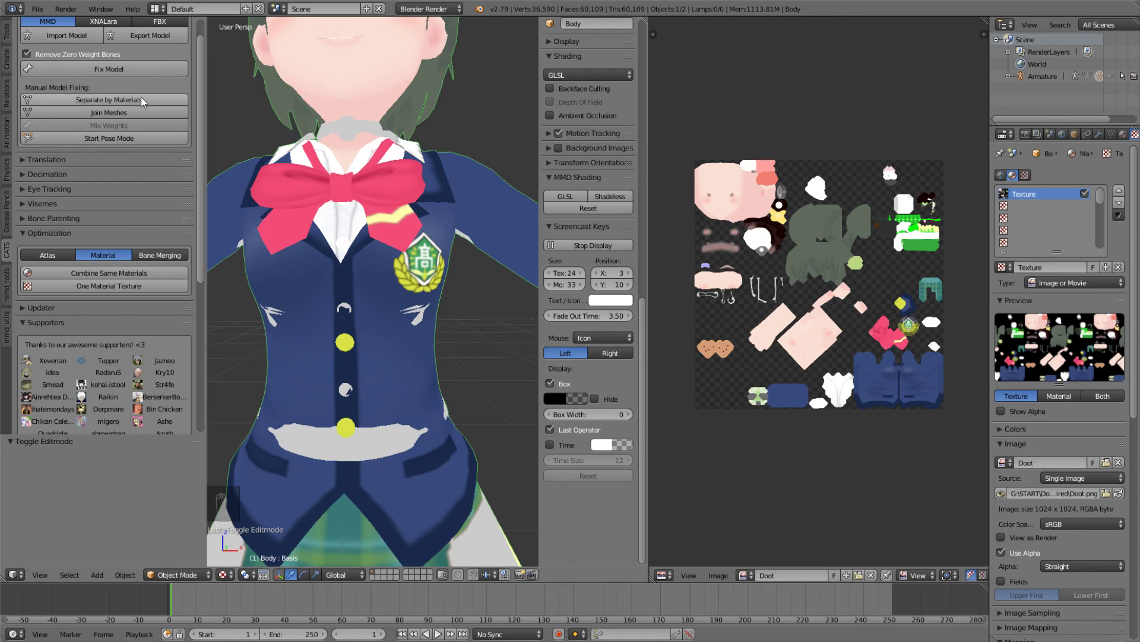
scroll(196, 149, "up", 2)
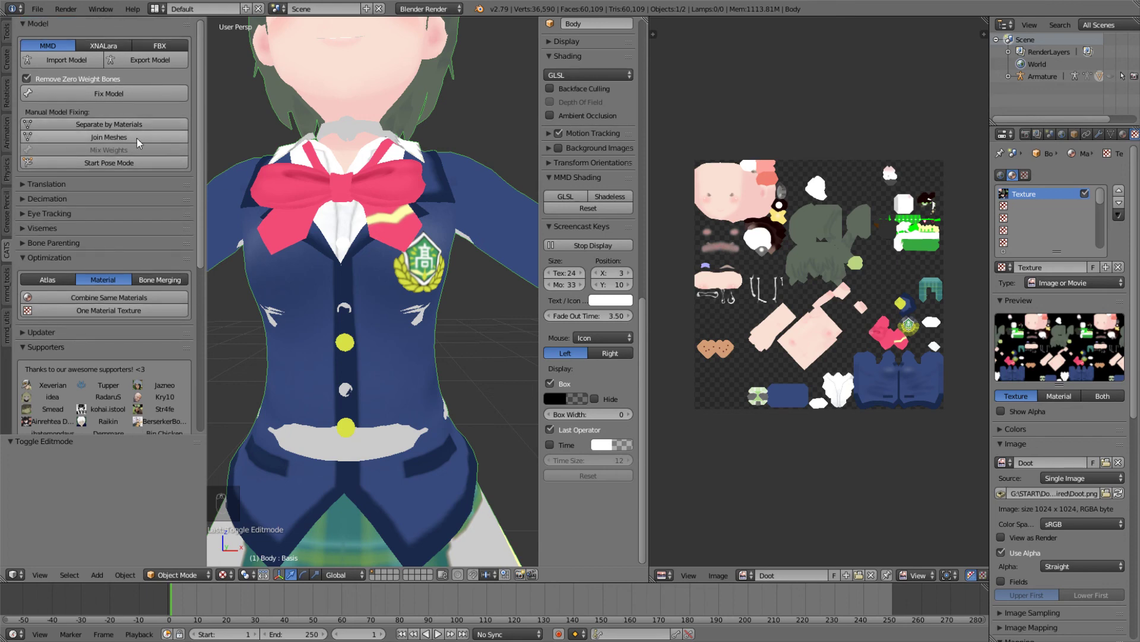
scroll(360, 181, "down", 4)
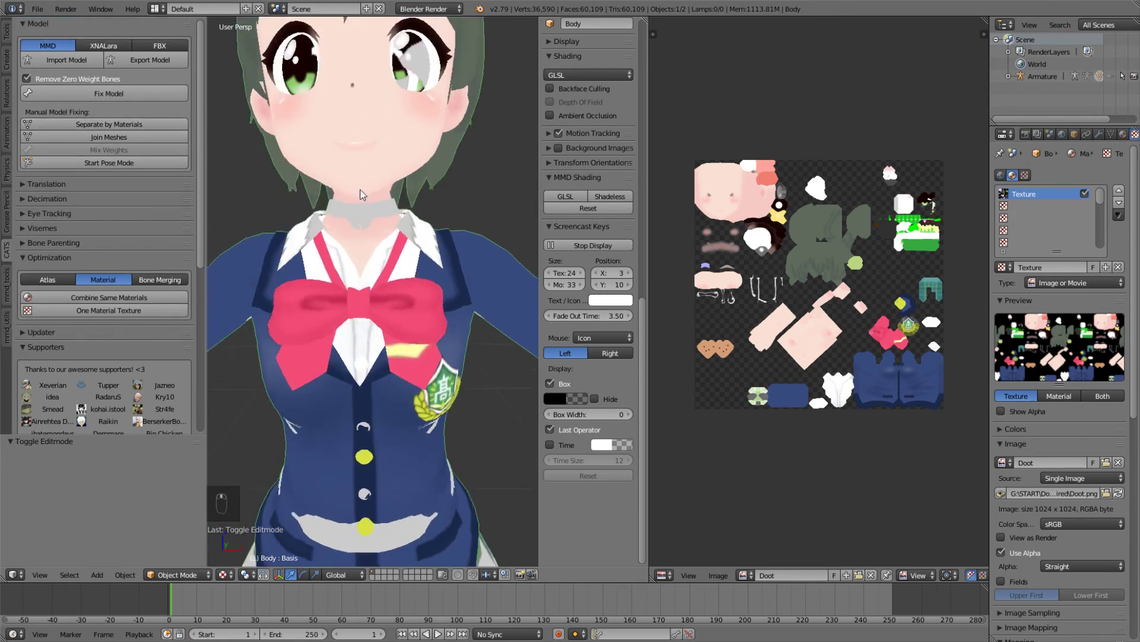
scroll(362, 205, "down", 2)
middle_click_drag(365, 205, 404, 211)
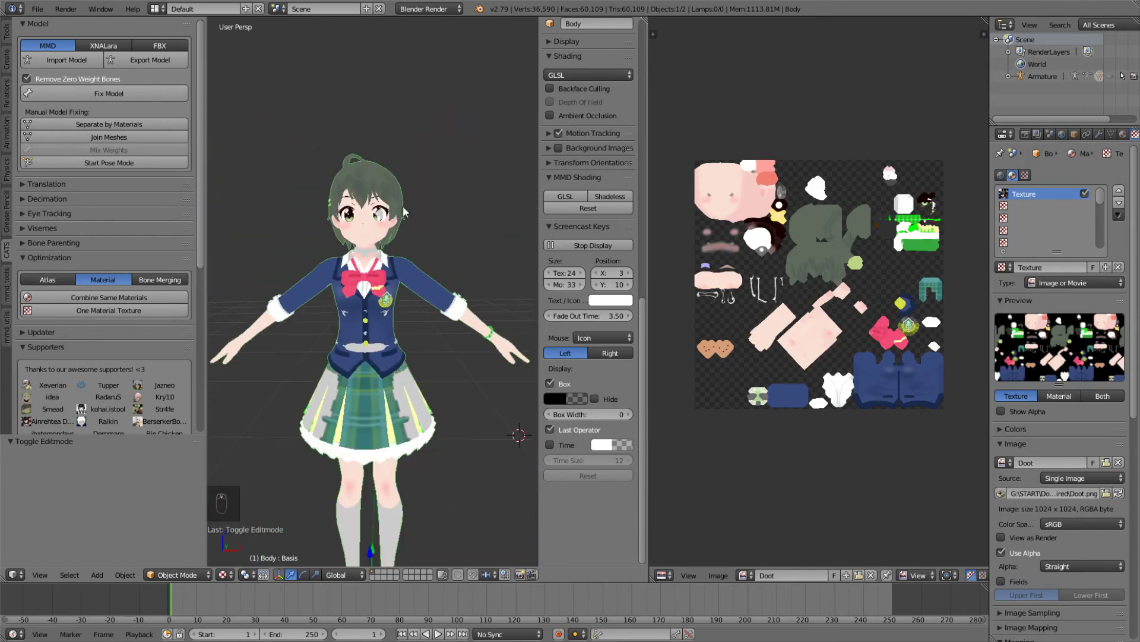
scroll(432, 285, "down", 2)
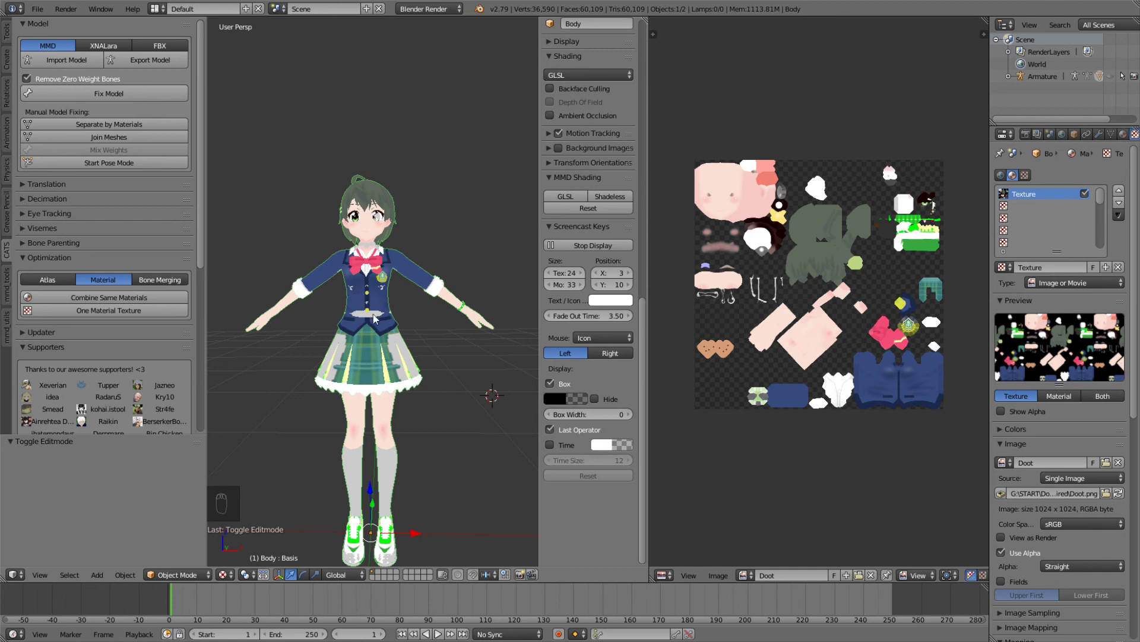
middle_click_drag(402, 215, 297, 238)
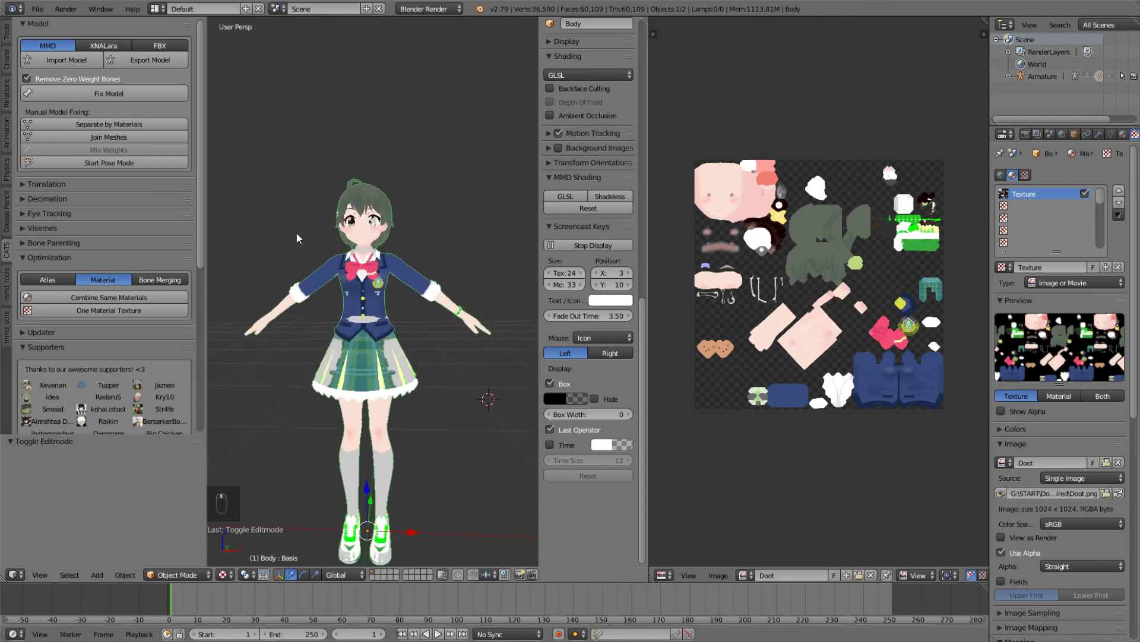